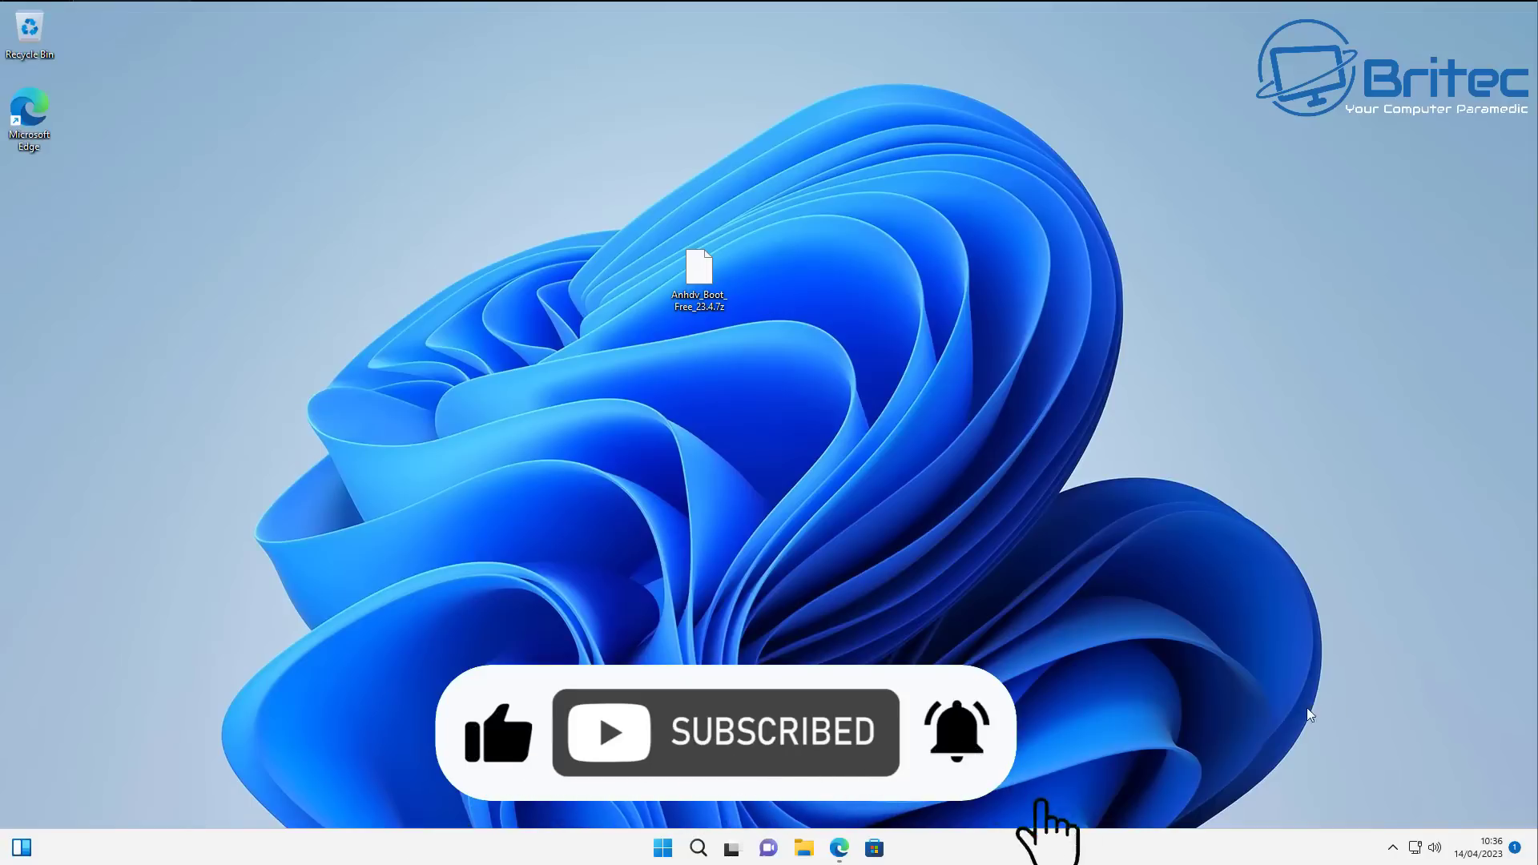
# Step: Switch to Edge, download the 64-bit x64 version of 7-Zip 22.01, and install it in C:\Program Files\7-Zip\
pyautogui.click(839, 848)
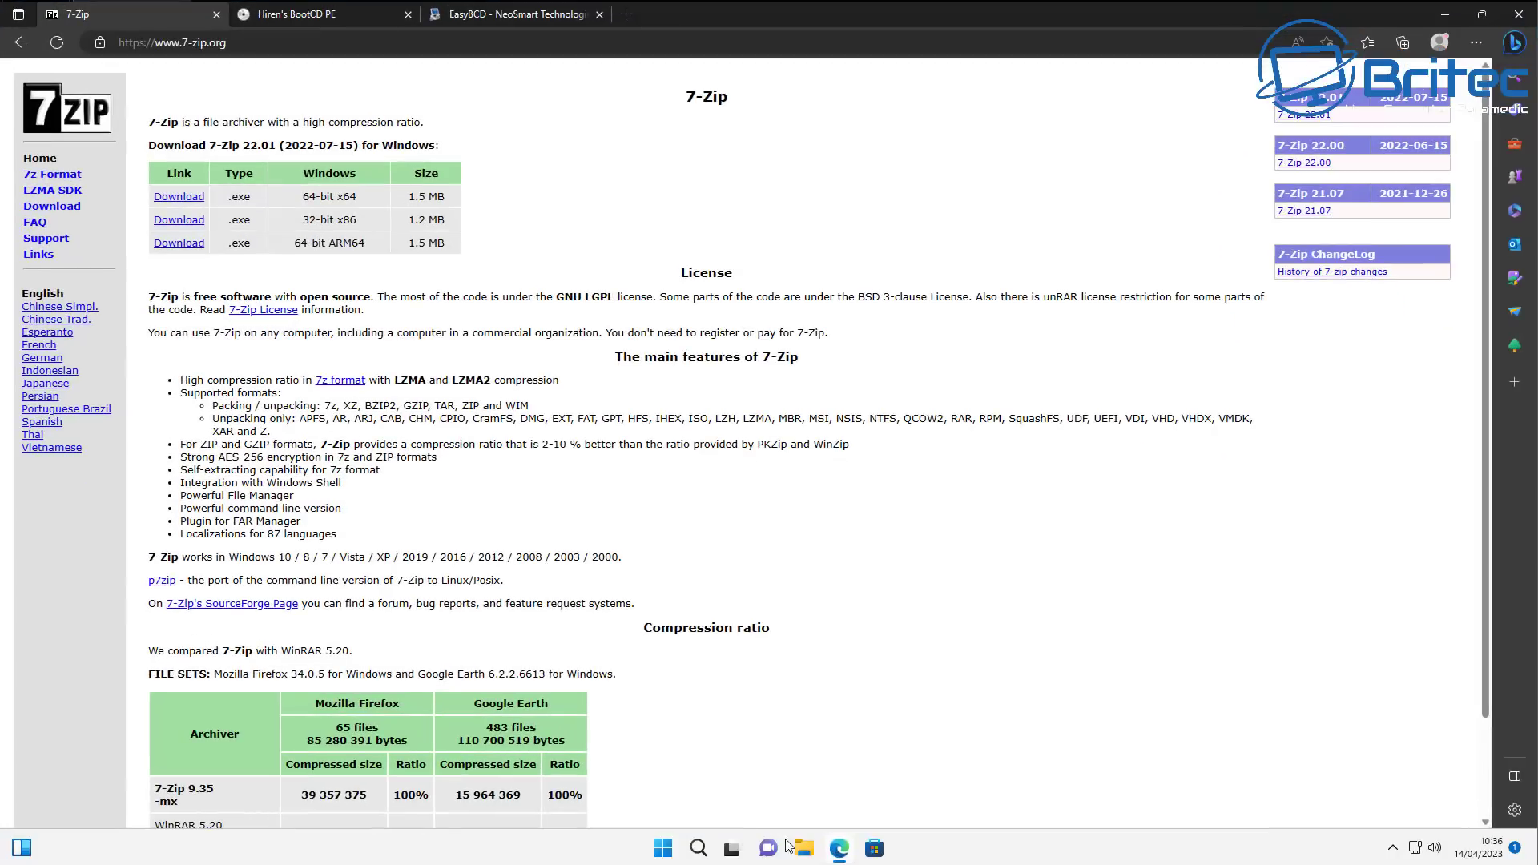
pyautogui.click(187, 199)
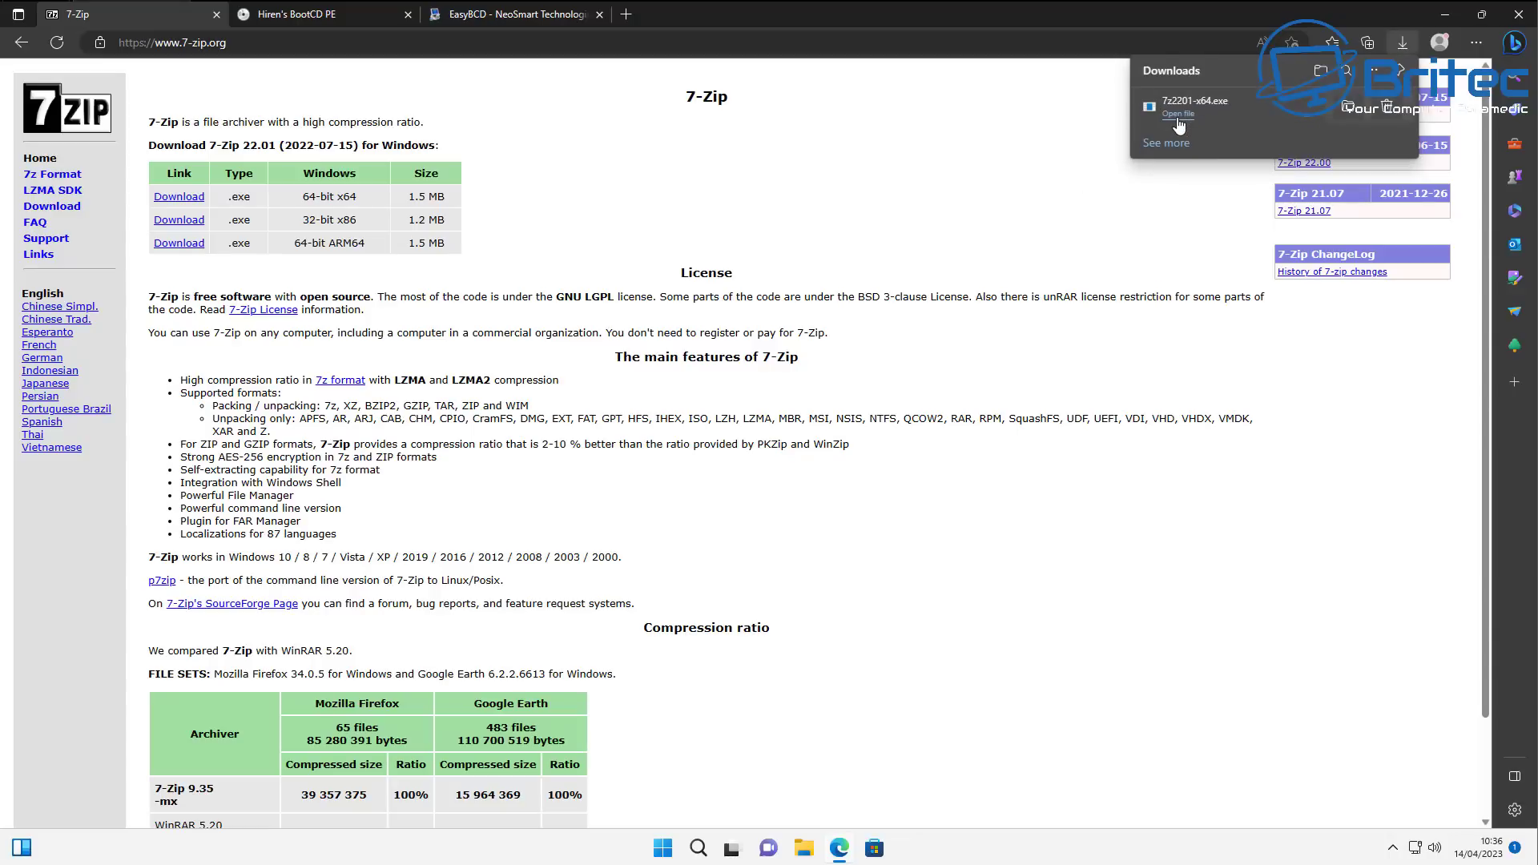
pyautogui.click(1177, 115)
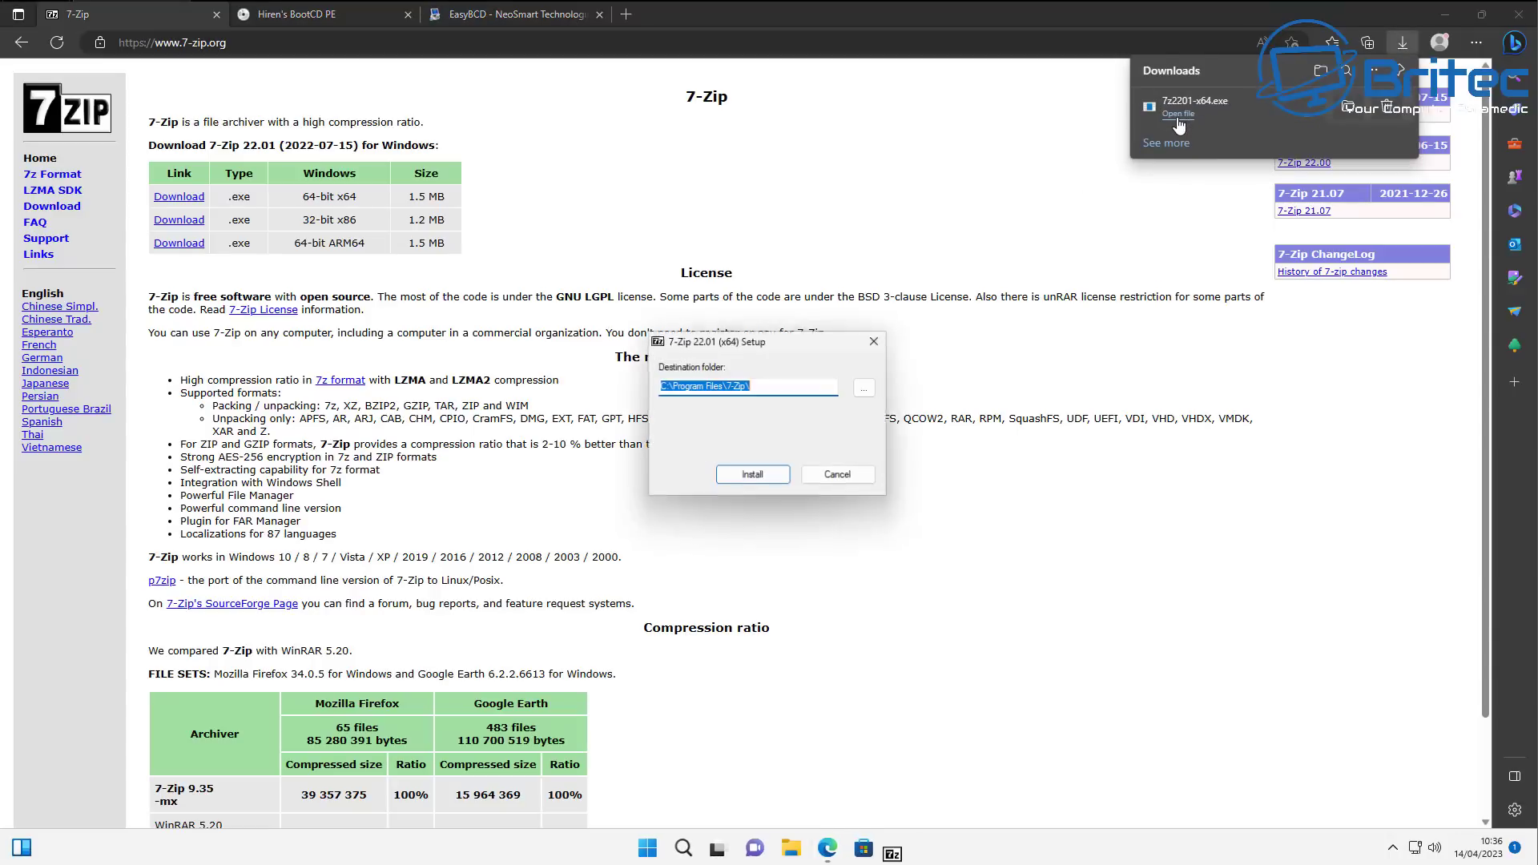
pyautogui.click(753, 476)
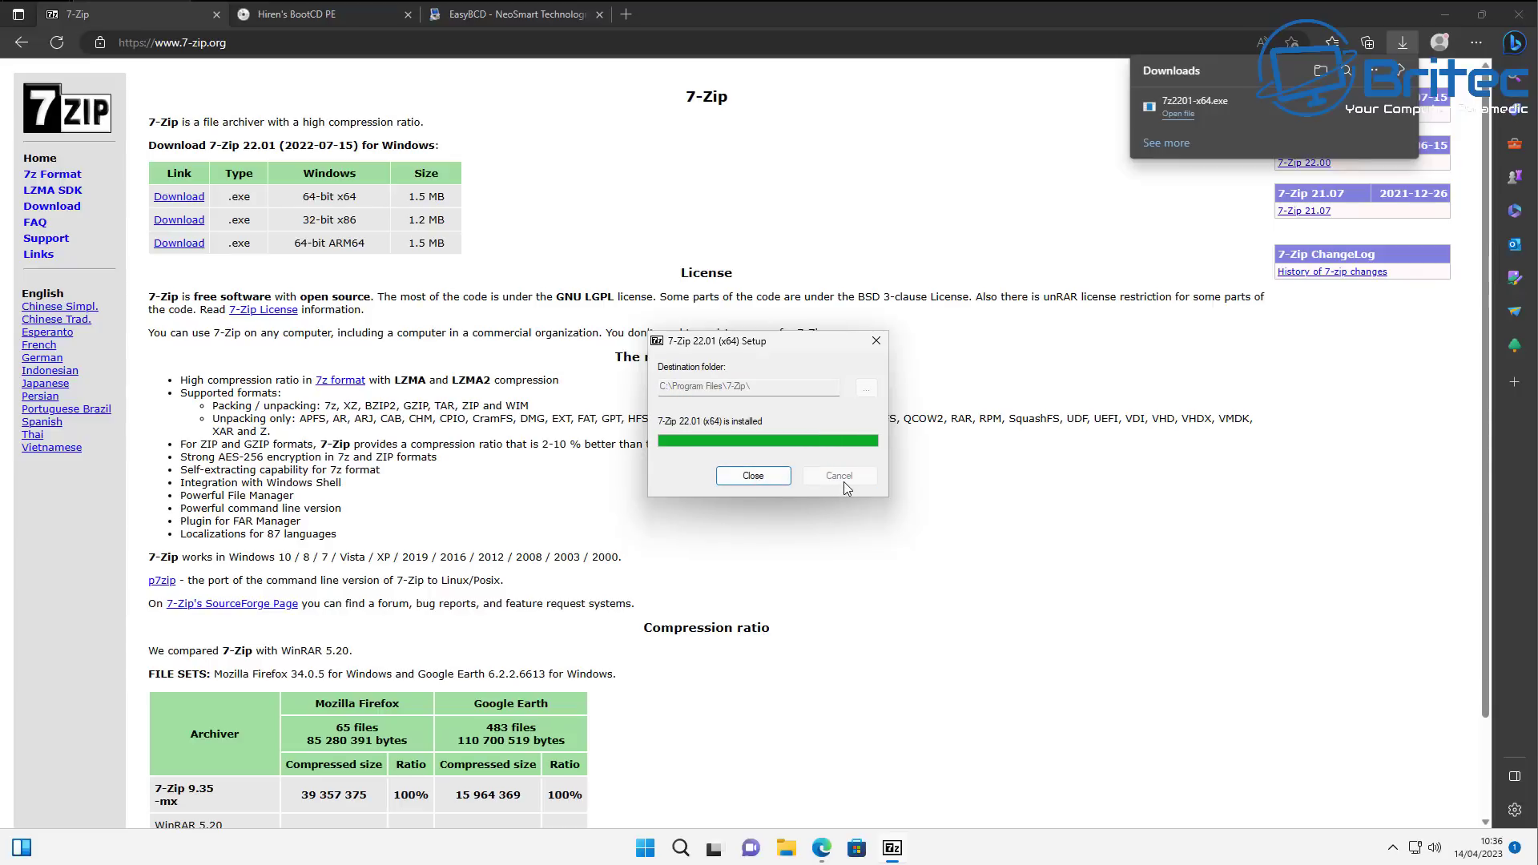
pyautogui.click(757, 477)
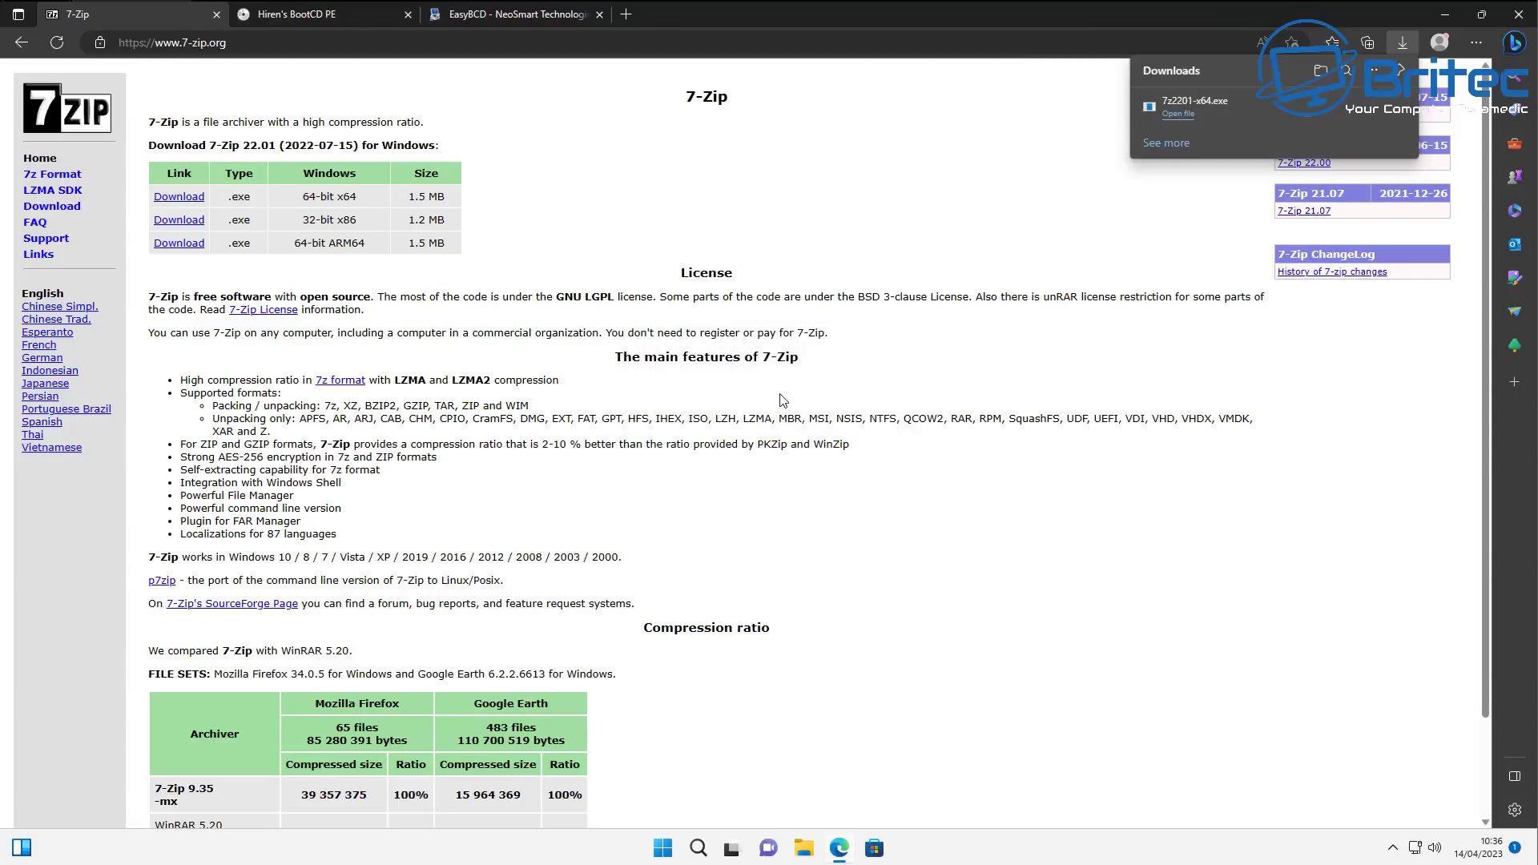
# Step: Look through the Hiren's BootCD PE homepage for its description and download options
pyautogui.click(318, 16)
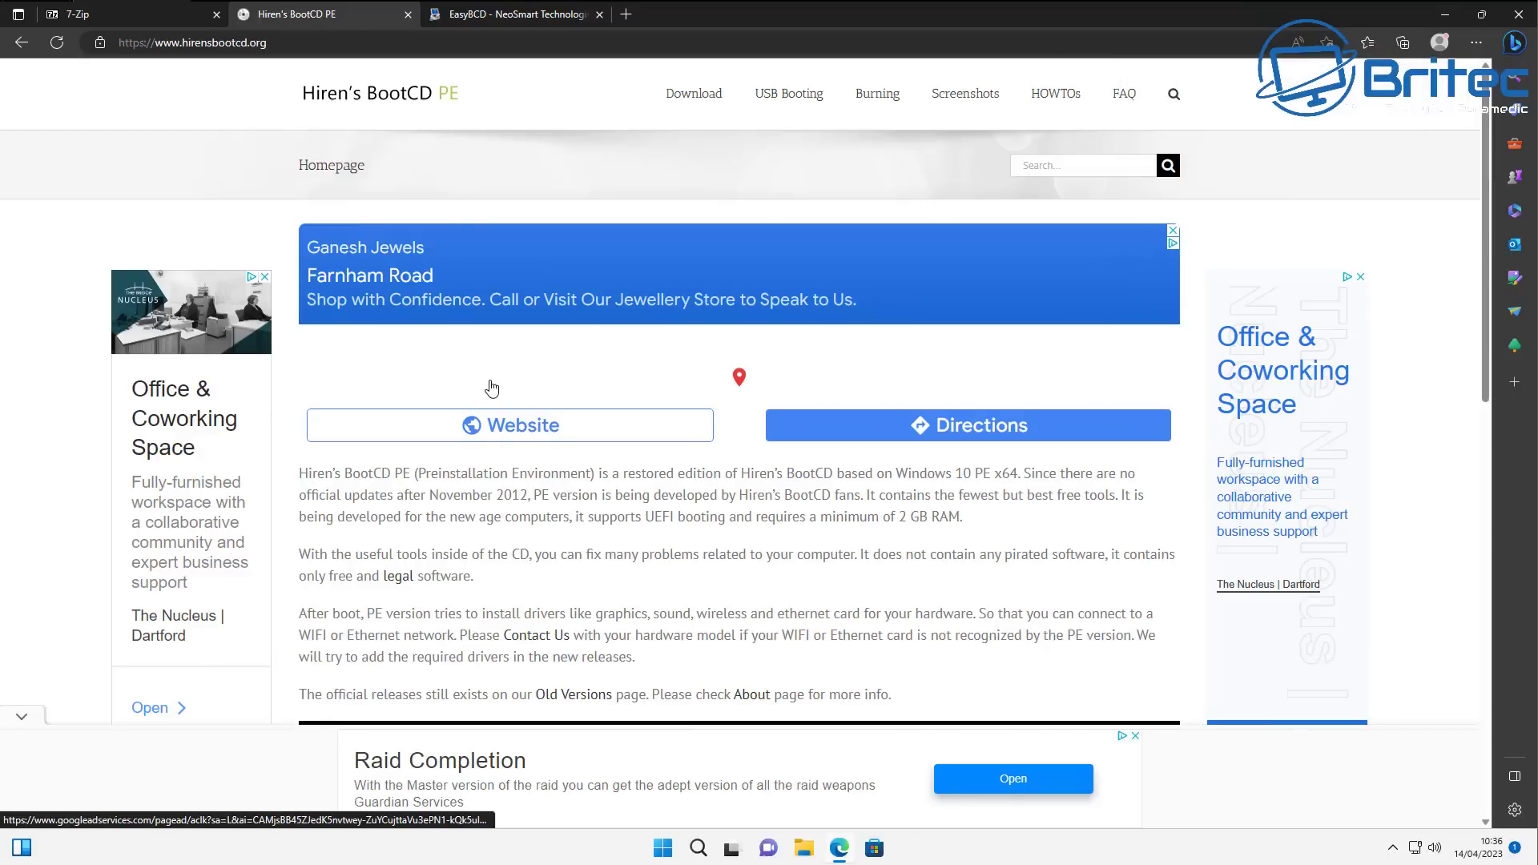
pyautogui.scroll(-6, 492, 388)
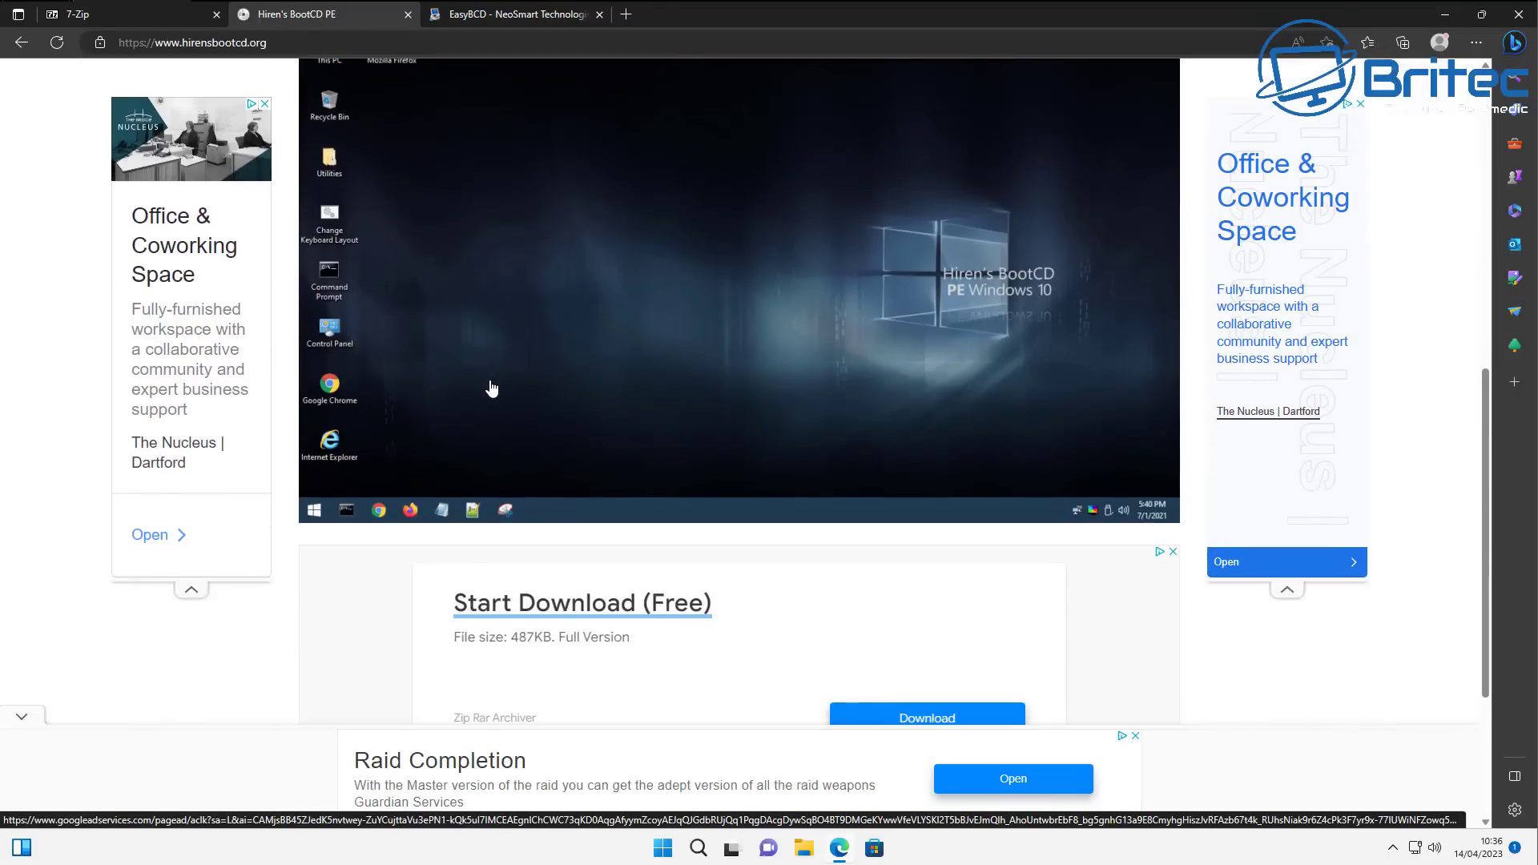
pyautogui.scroll(-3, 492, 389)
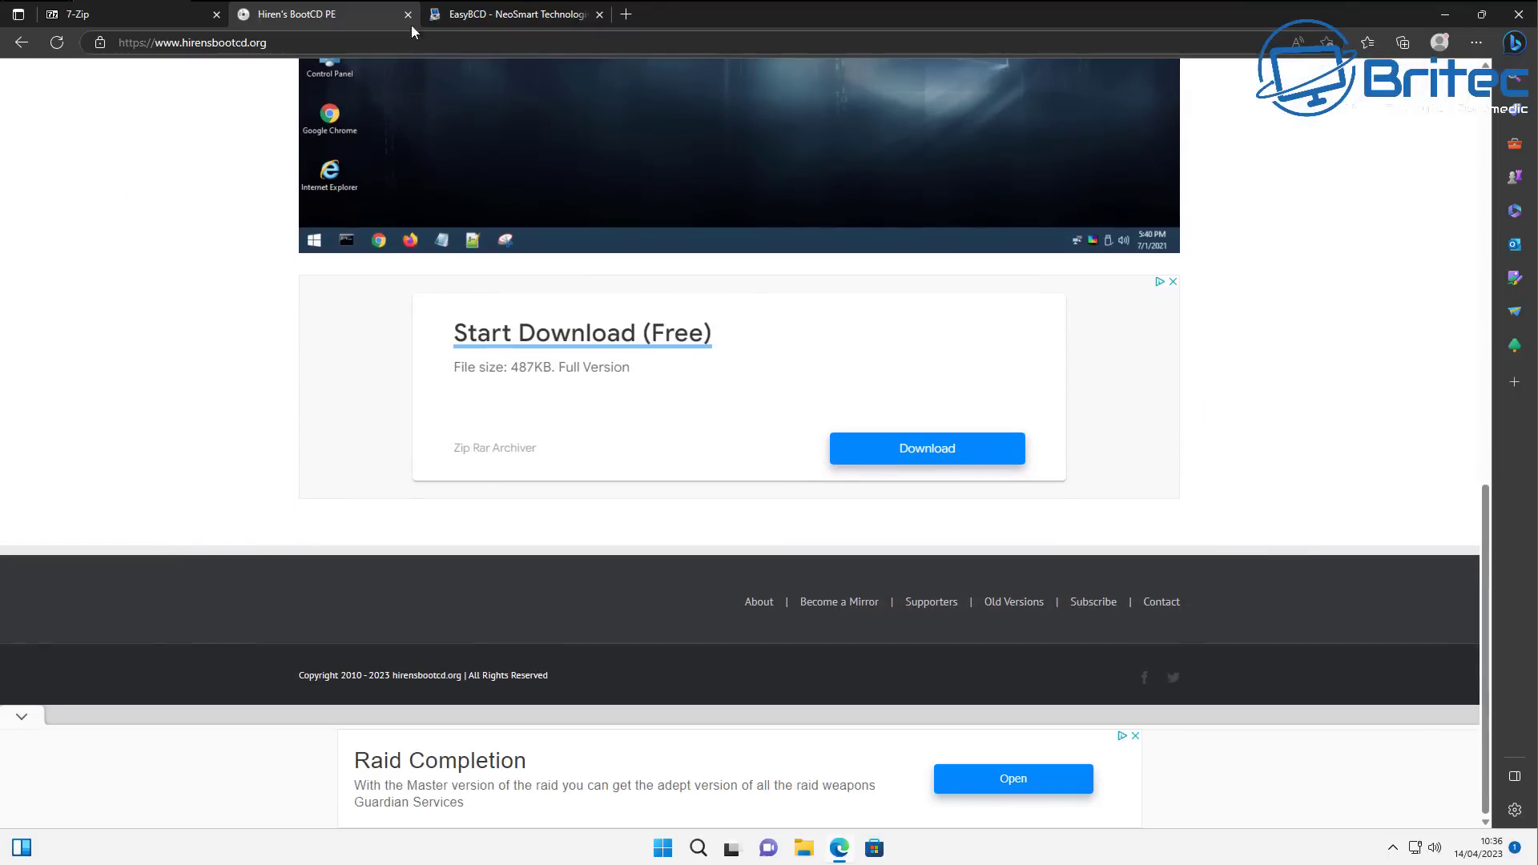
pyautogui.scroll(9, 372, 240)
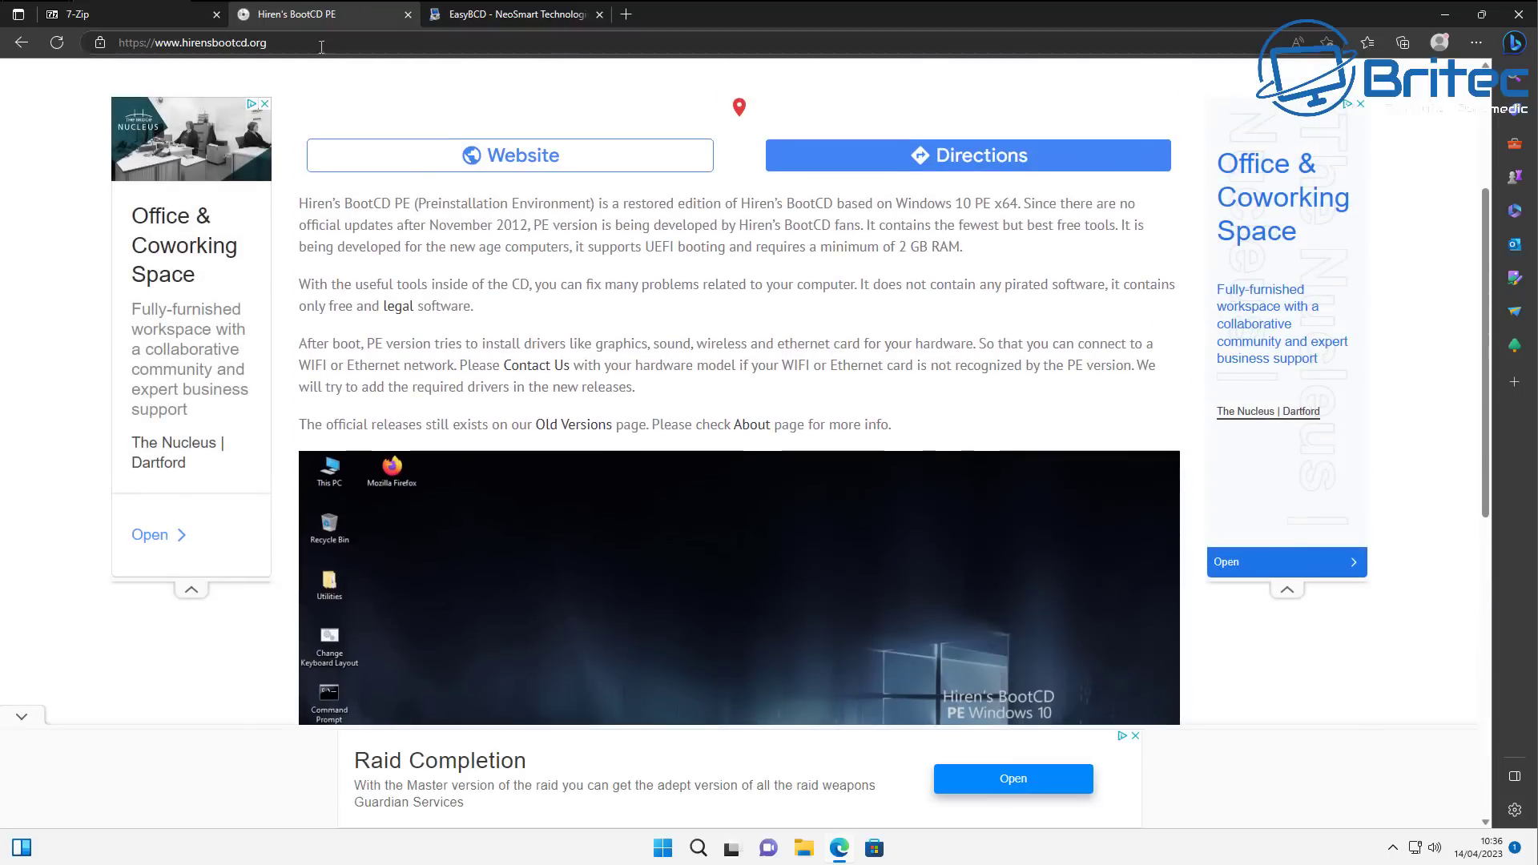
# Step: Get EasyBCD from the NeoSmart site and install version 2.4 with its core and desktop shortcut in the default folder, without running it
pyautogui.click(522, 16)
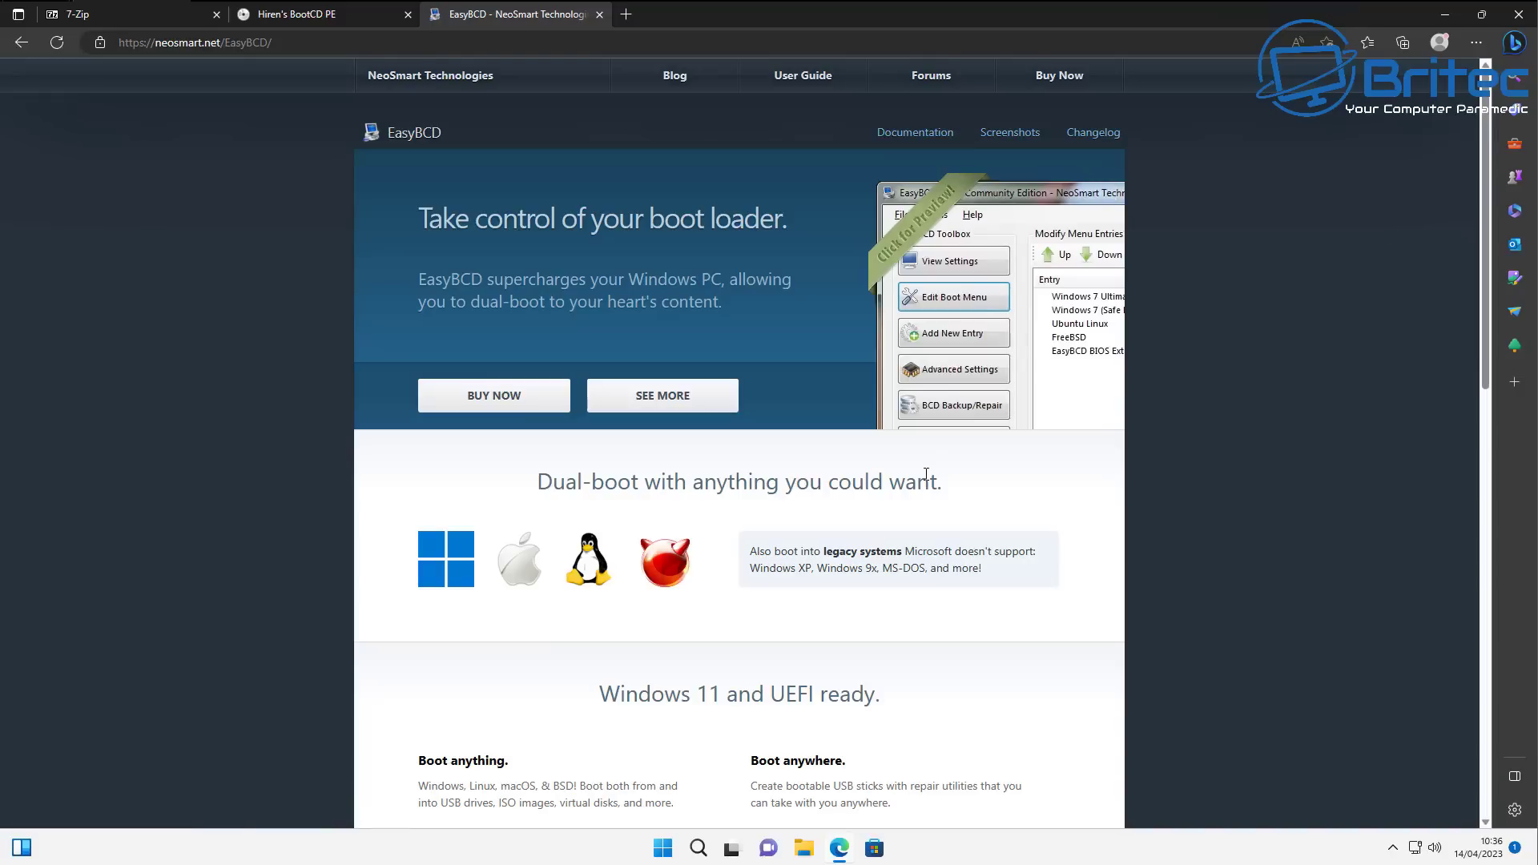
pyautogui.click(671, 400)
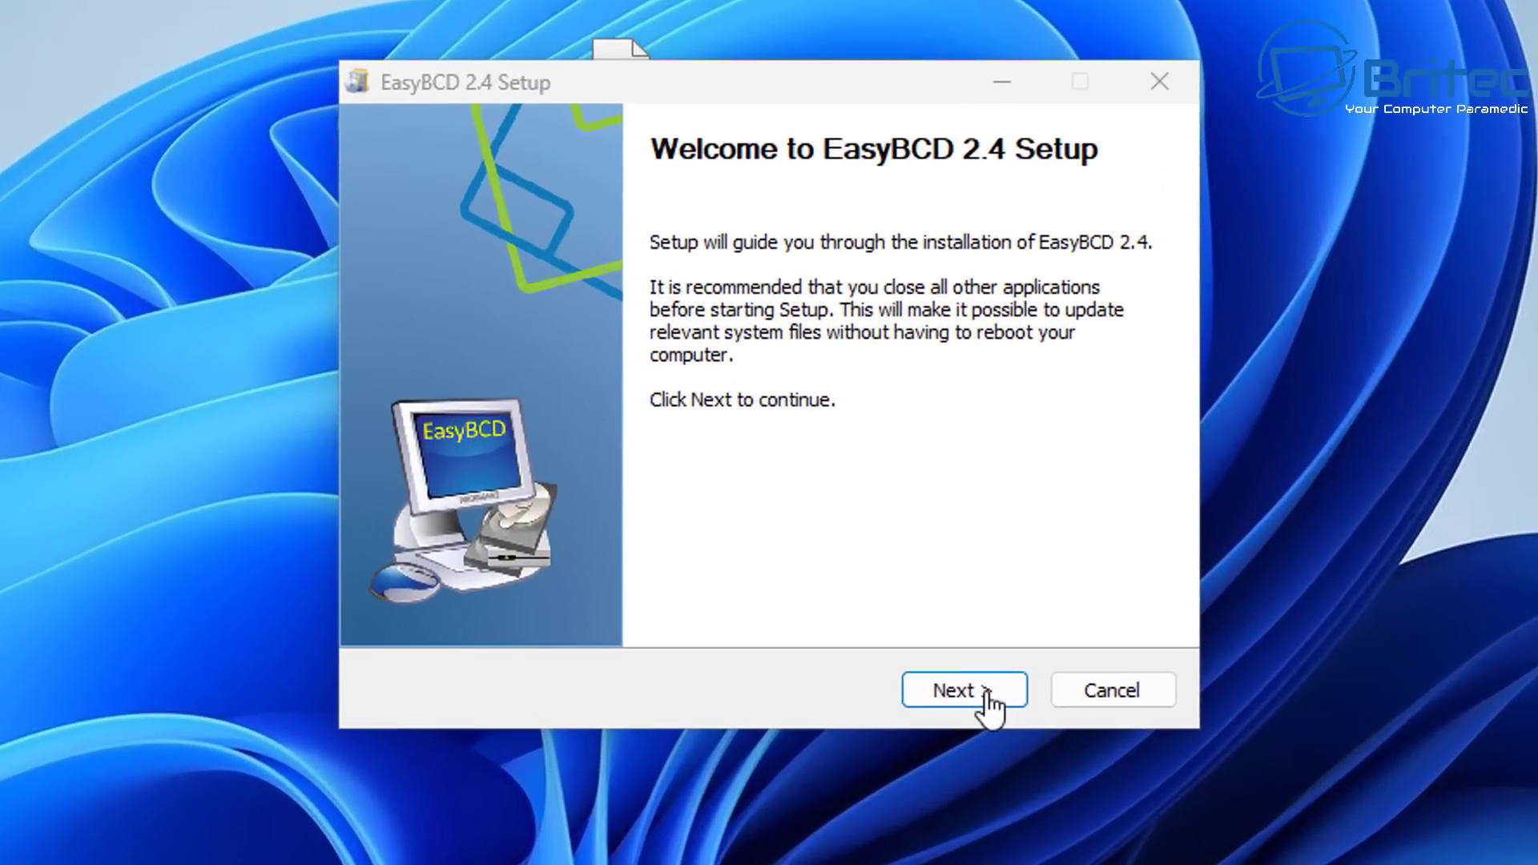
pyautogui.click(988, 692)
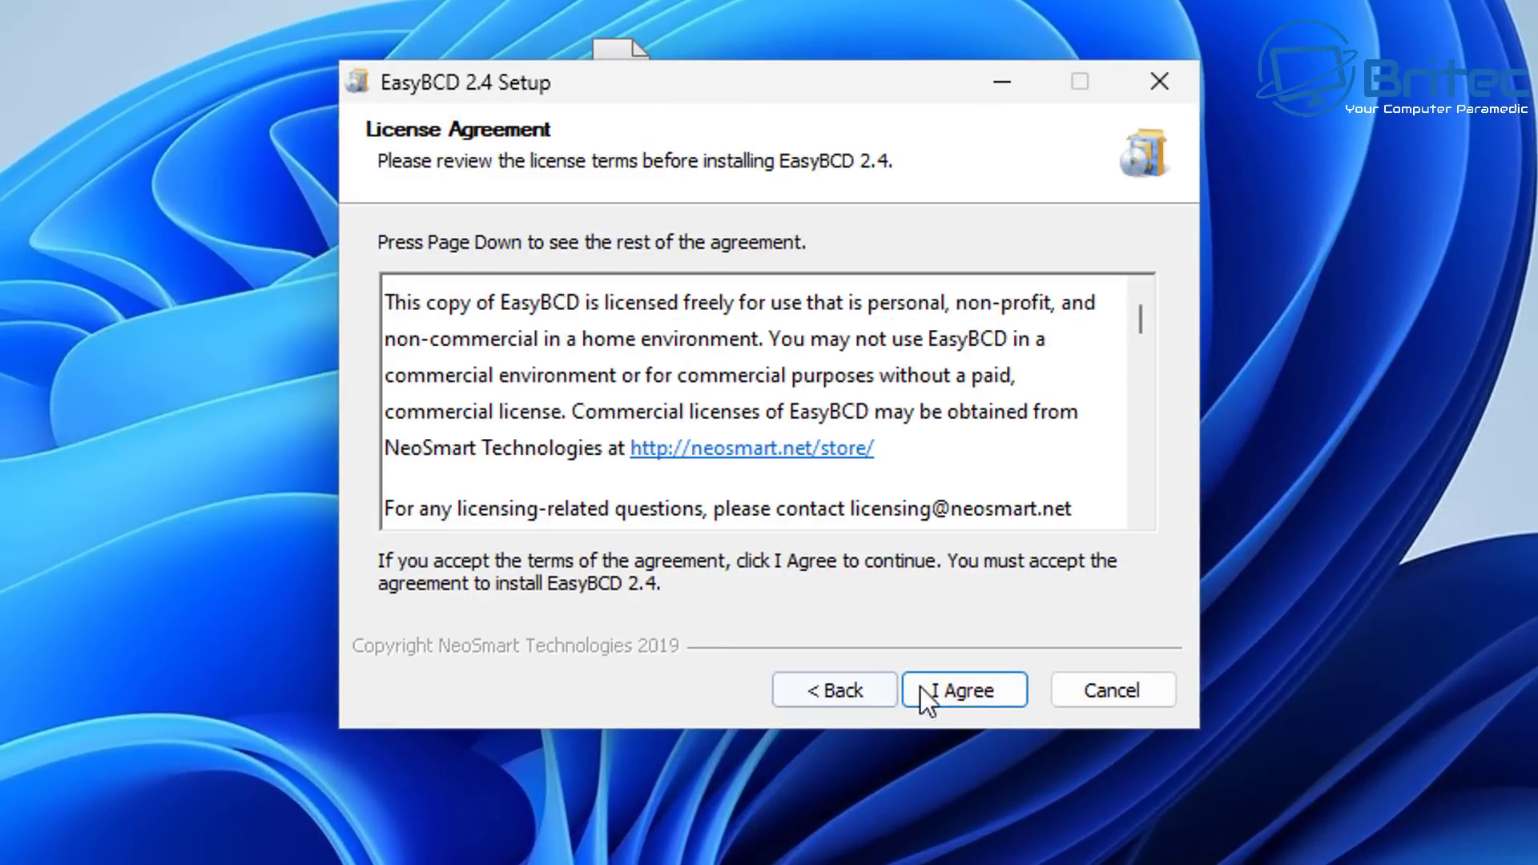
pyautogui.click(970, 689)
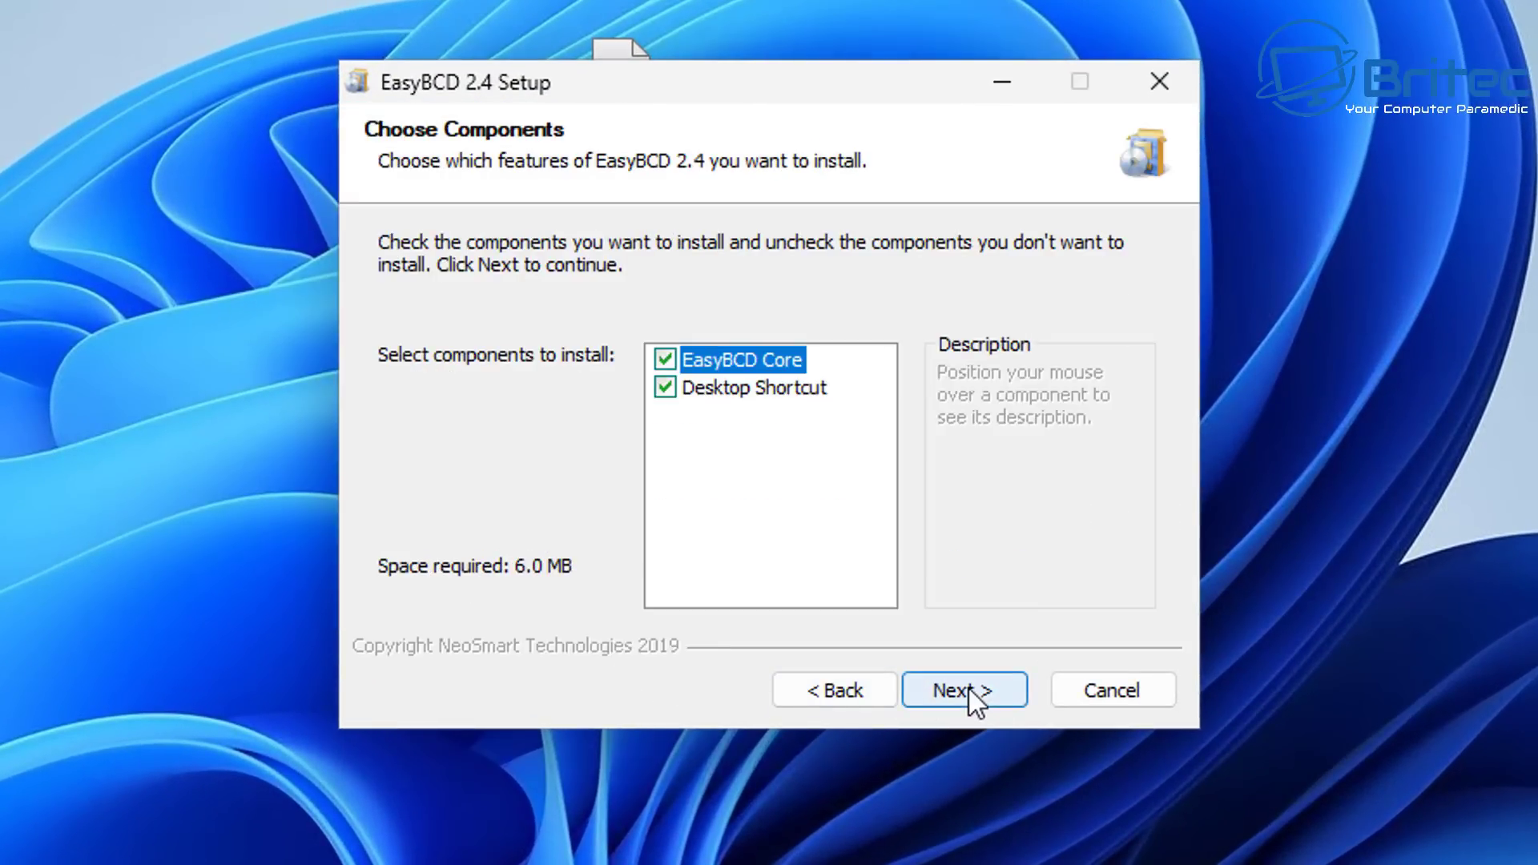
pyautogui.click(969, 689)
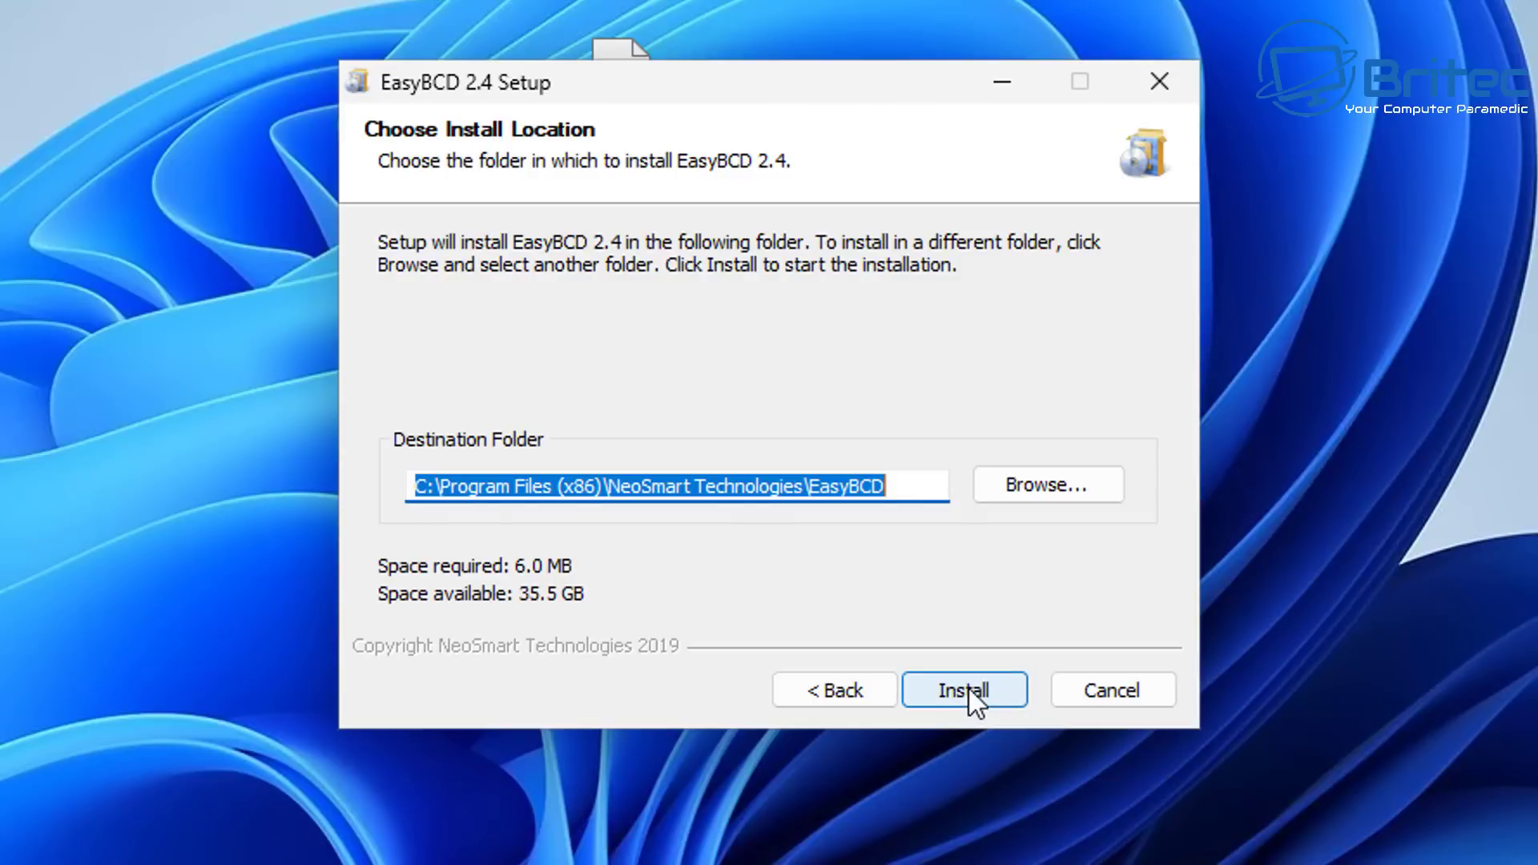
pyautogui.click(969, 689)
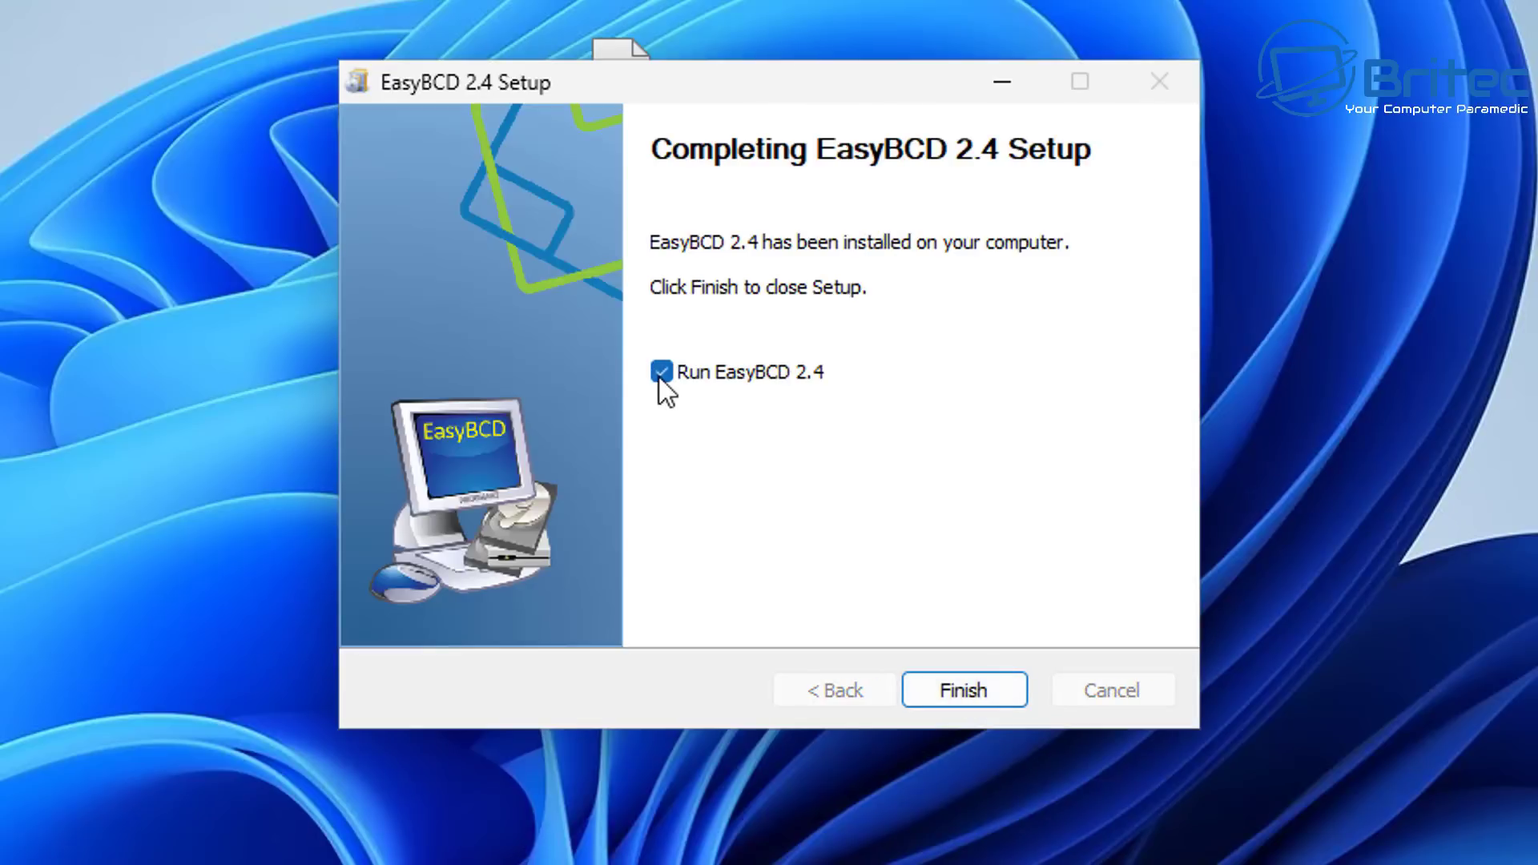
pyautogui.click(660, 377)
pyautogui.click(961, 690)
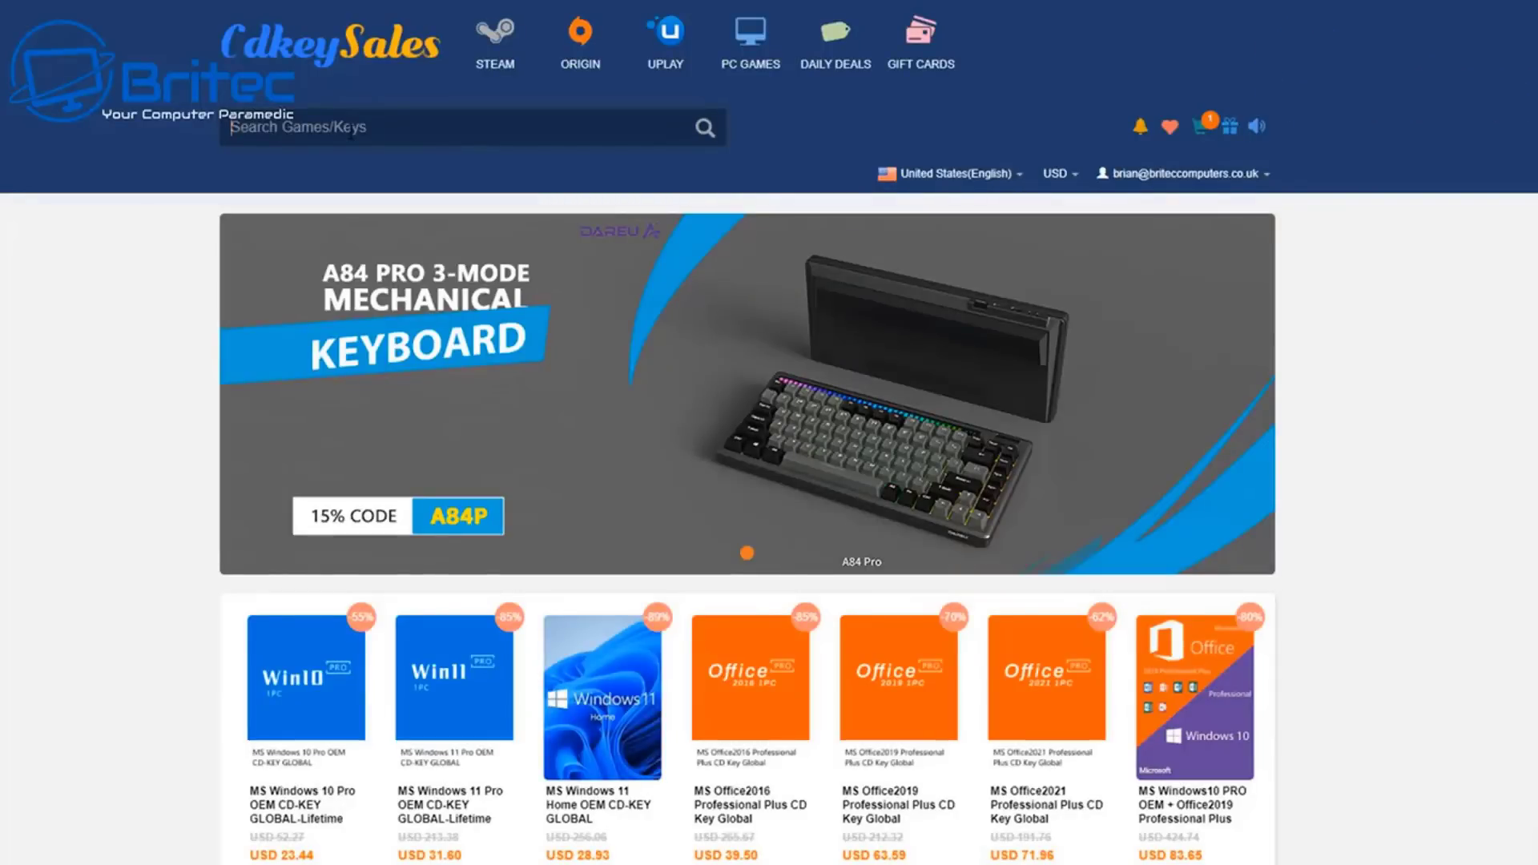
# Step: Search the CdkeySales store for windows 10 and buy one MS Windows 10 Pro OEM CD-KEY GLOBAL-Lifetime
pyautogui.write('windows 1')
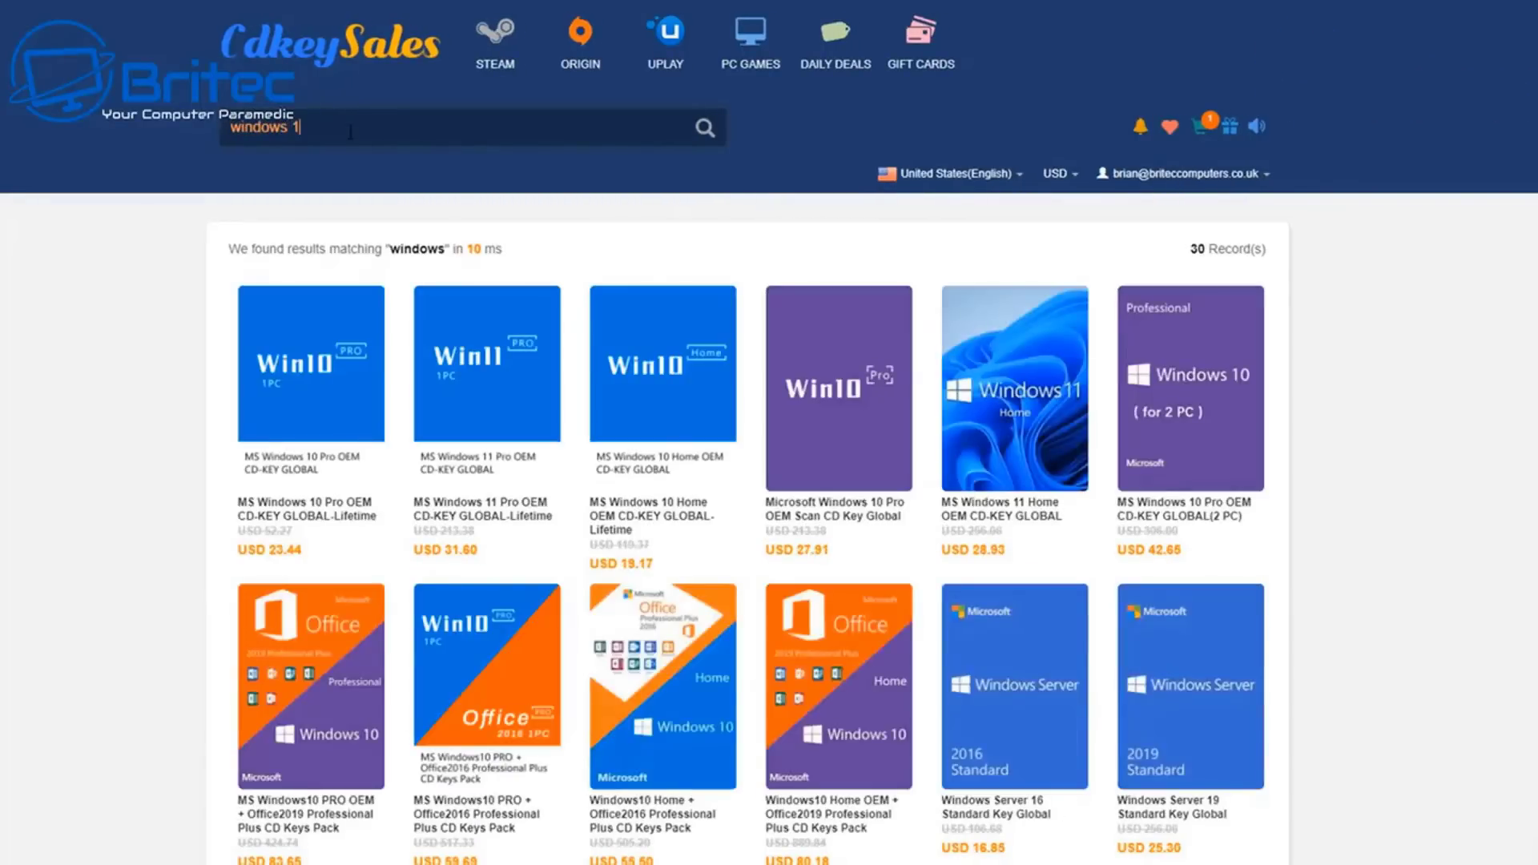
pyautogui.write('0')
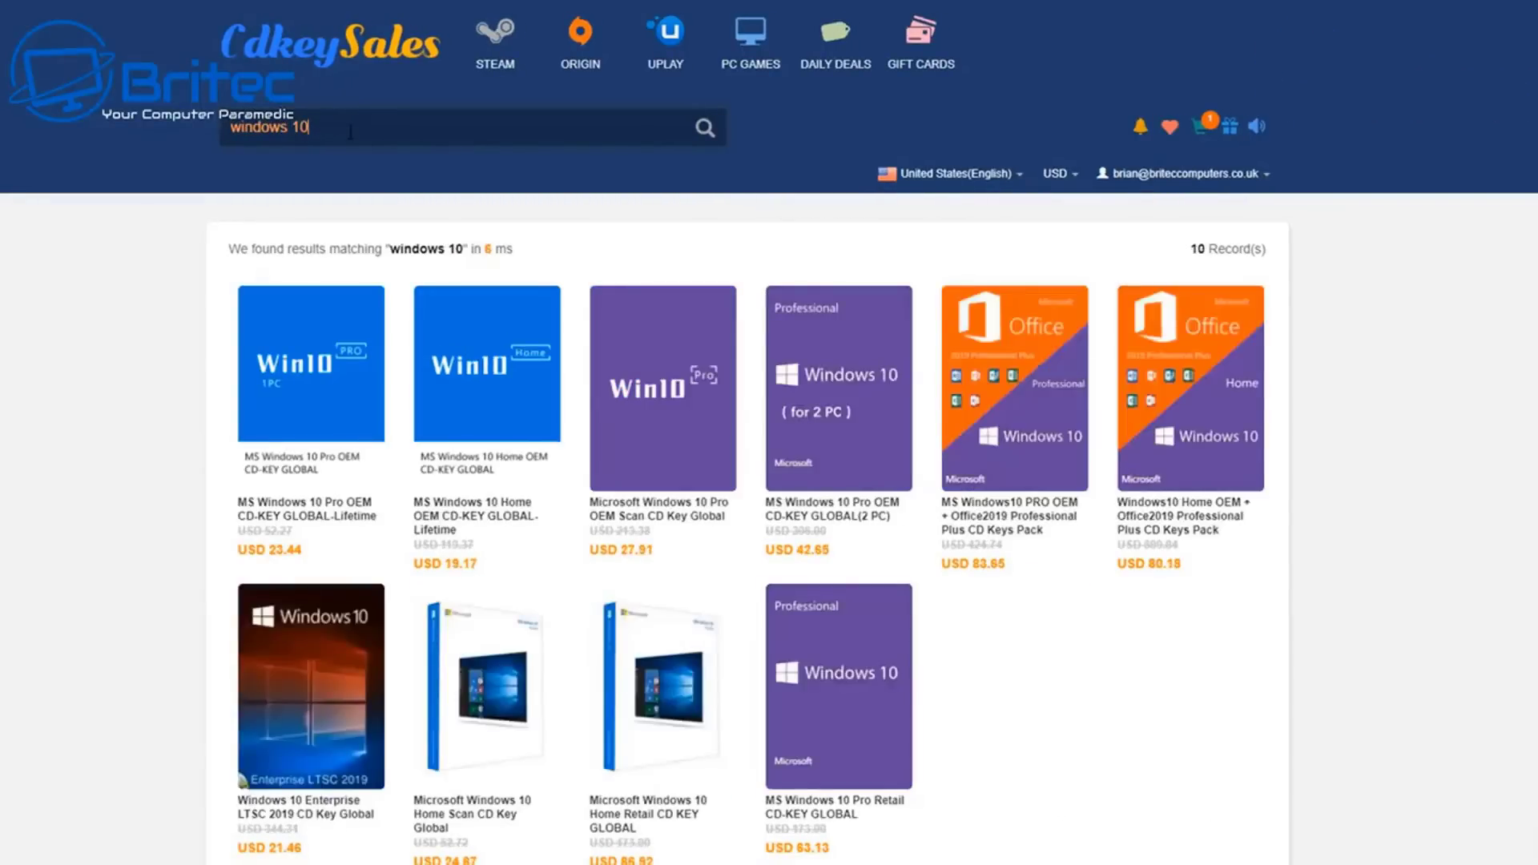
pyautogui.click(317, 421)
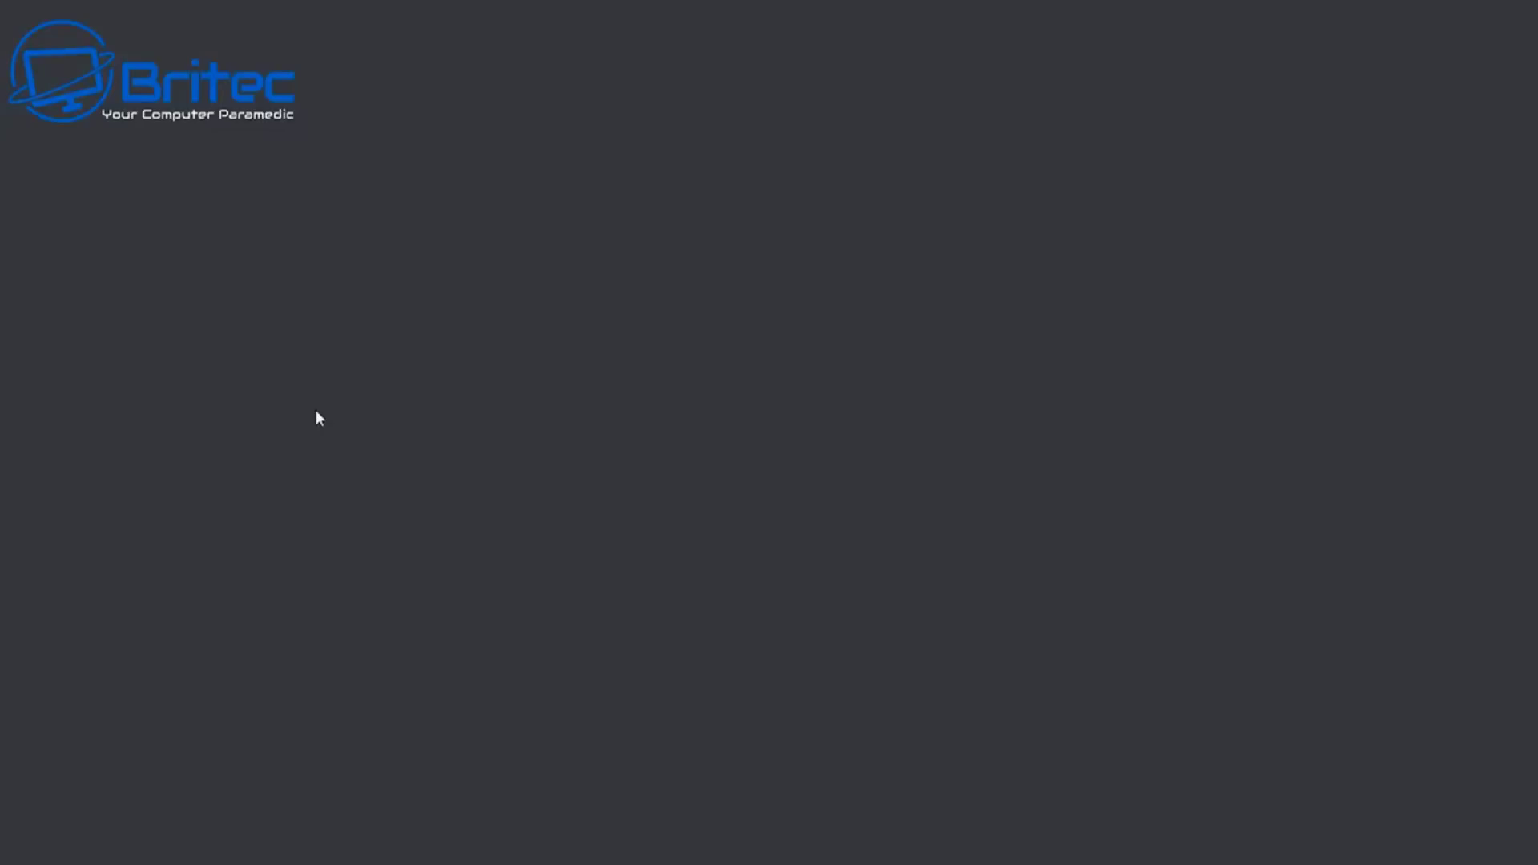
pyautogui.scroll(-1, 1290, 662)
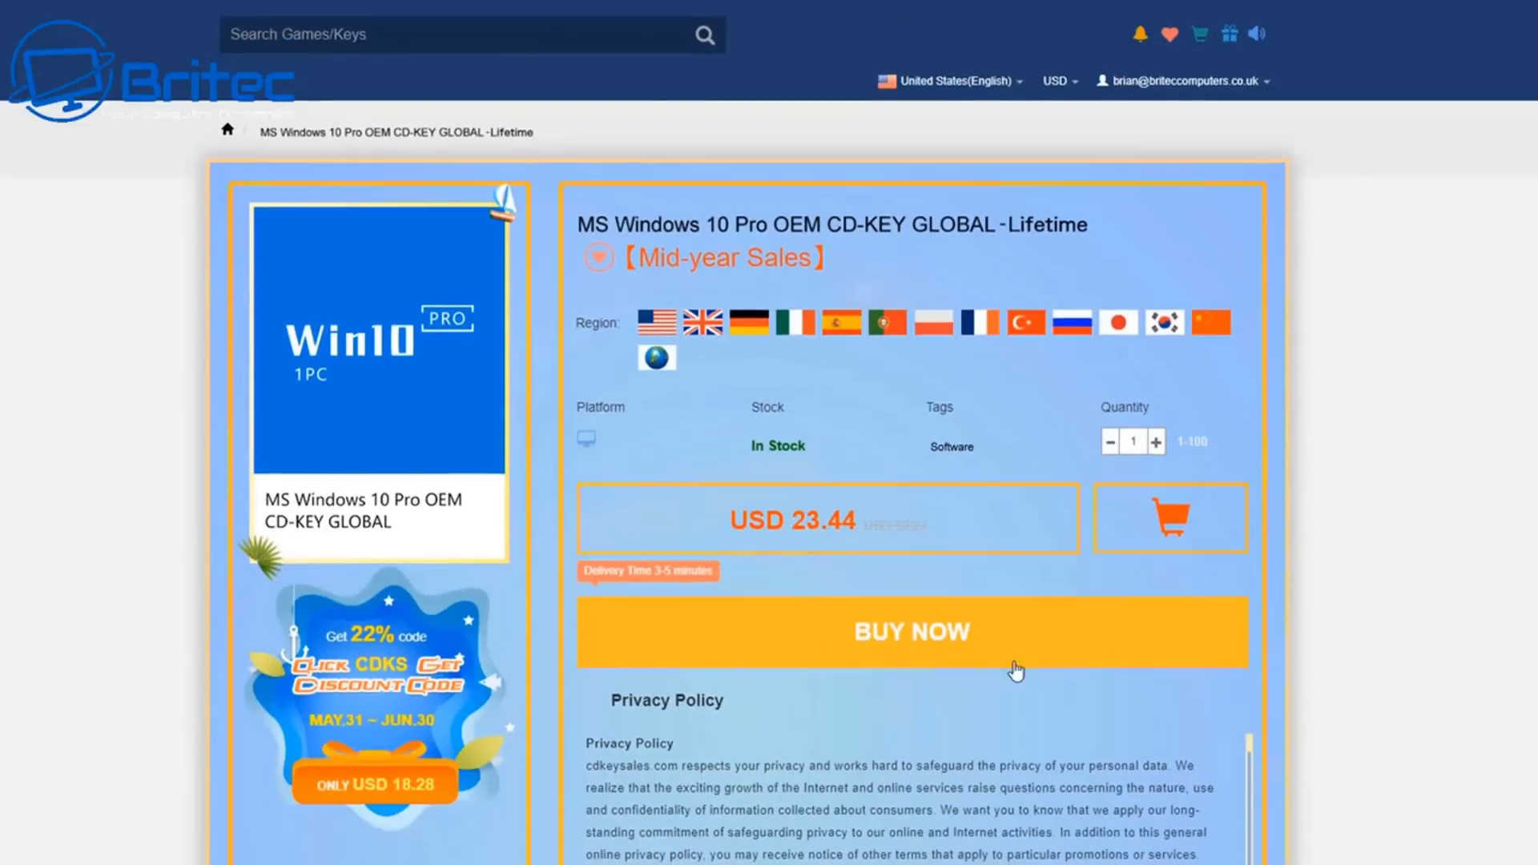
pyautogui.click(923, 636)
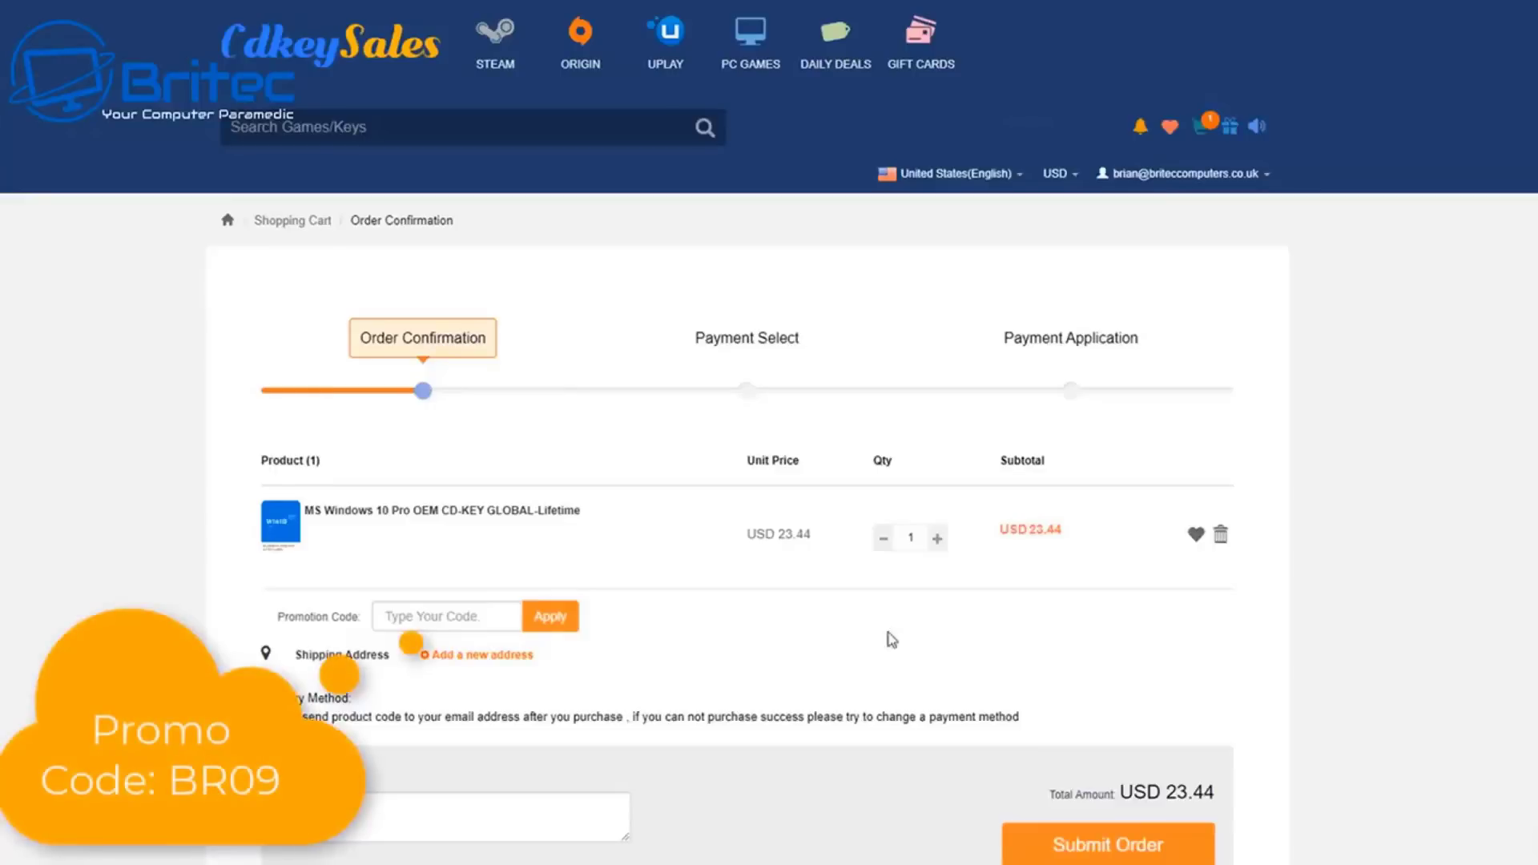
# Step: Apply the promotion code BR09 to the Windows 10 Pro order
pyautogui.click(453, 618)
pyautogui.write('BR09')
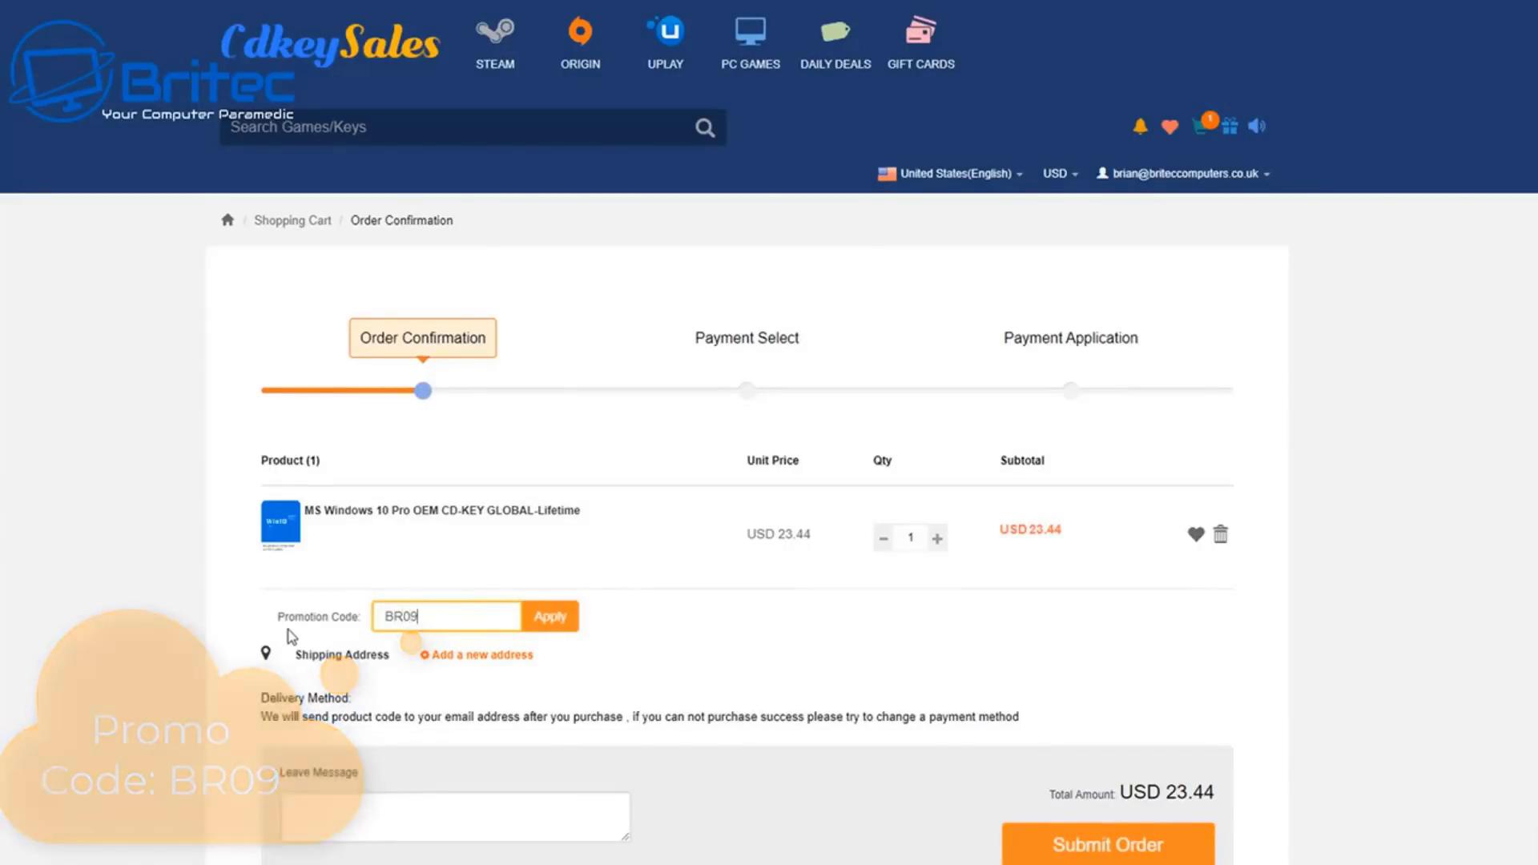
pyautogui.click(556, 623)
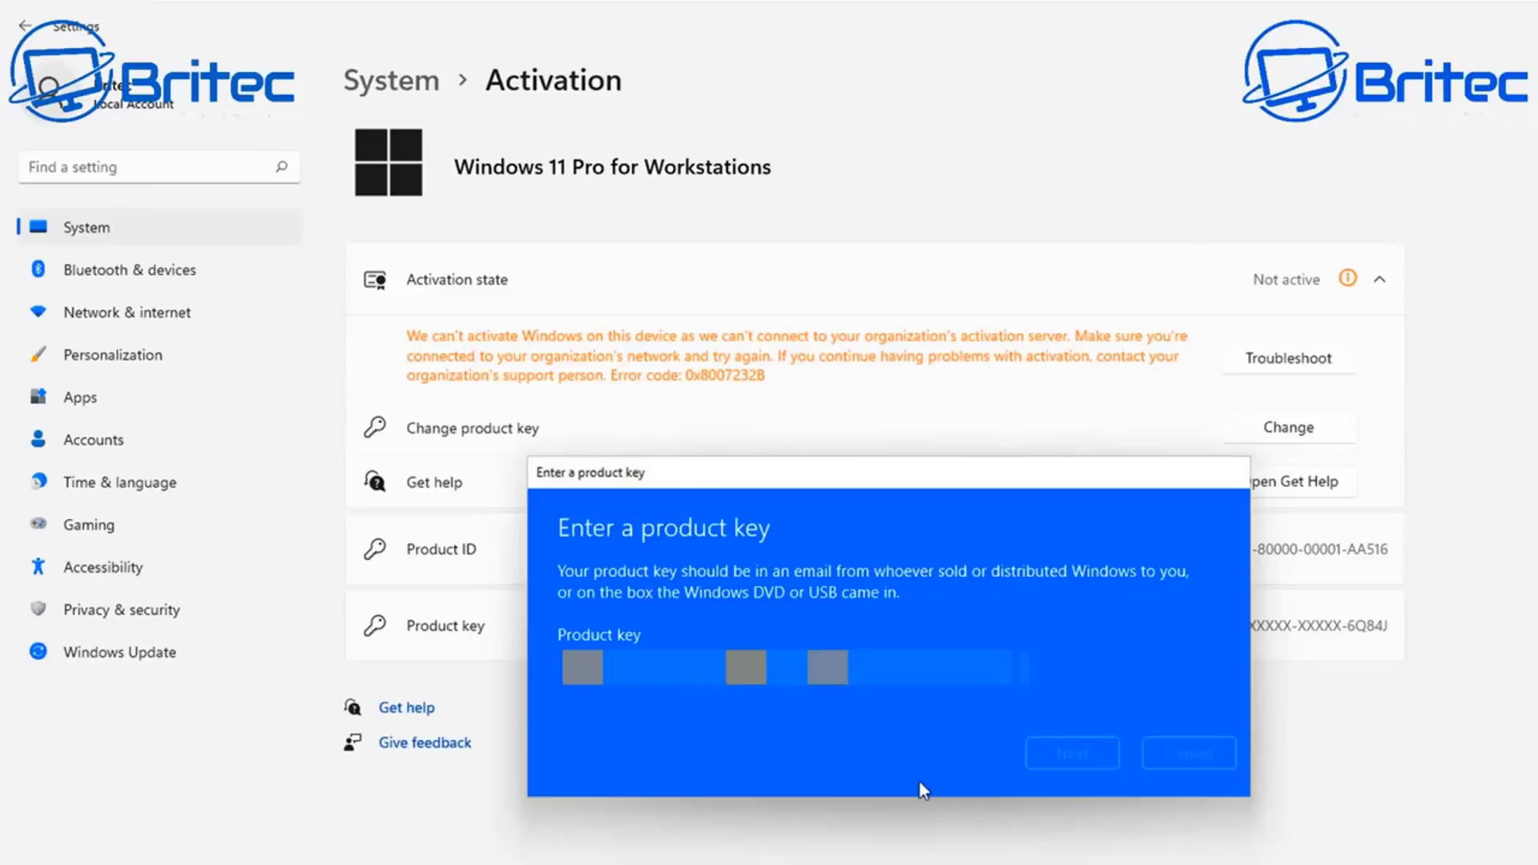
# Step: Submit the product key in the Windows 11 Pro for Workstations activation settings
pyautogui.press('Return')
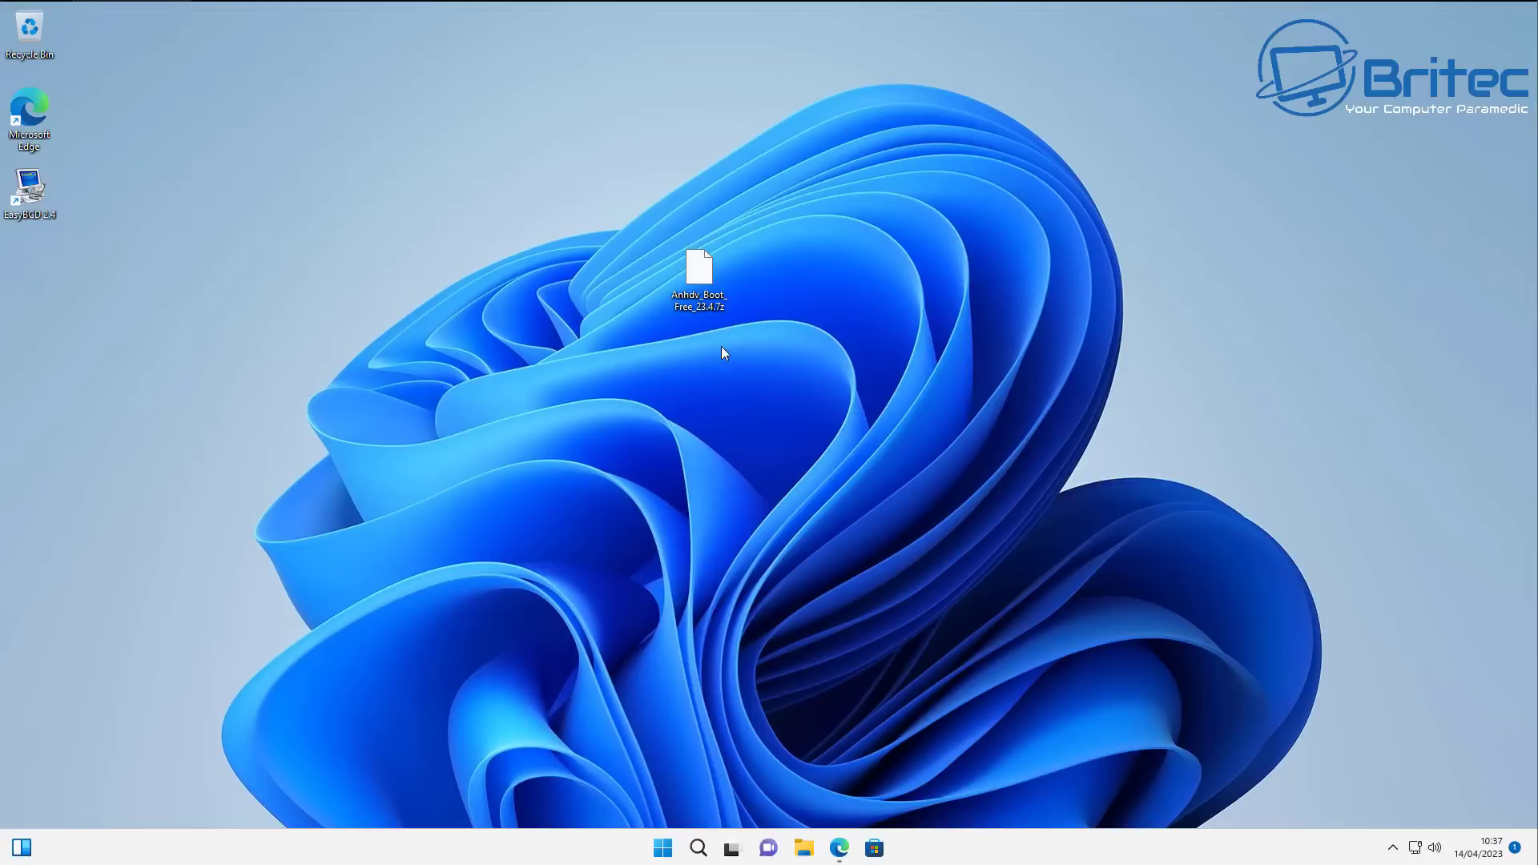
# Step: Open the desktop archive Anhdv_Boot_Free_23.4.7z in 7-Zip, pasting the archive password to unlock it
pyautogui.rightClick(697, 275)
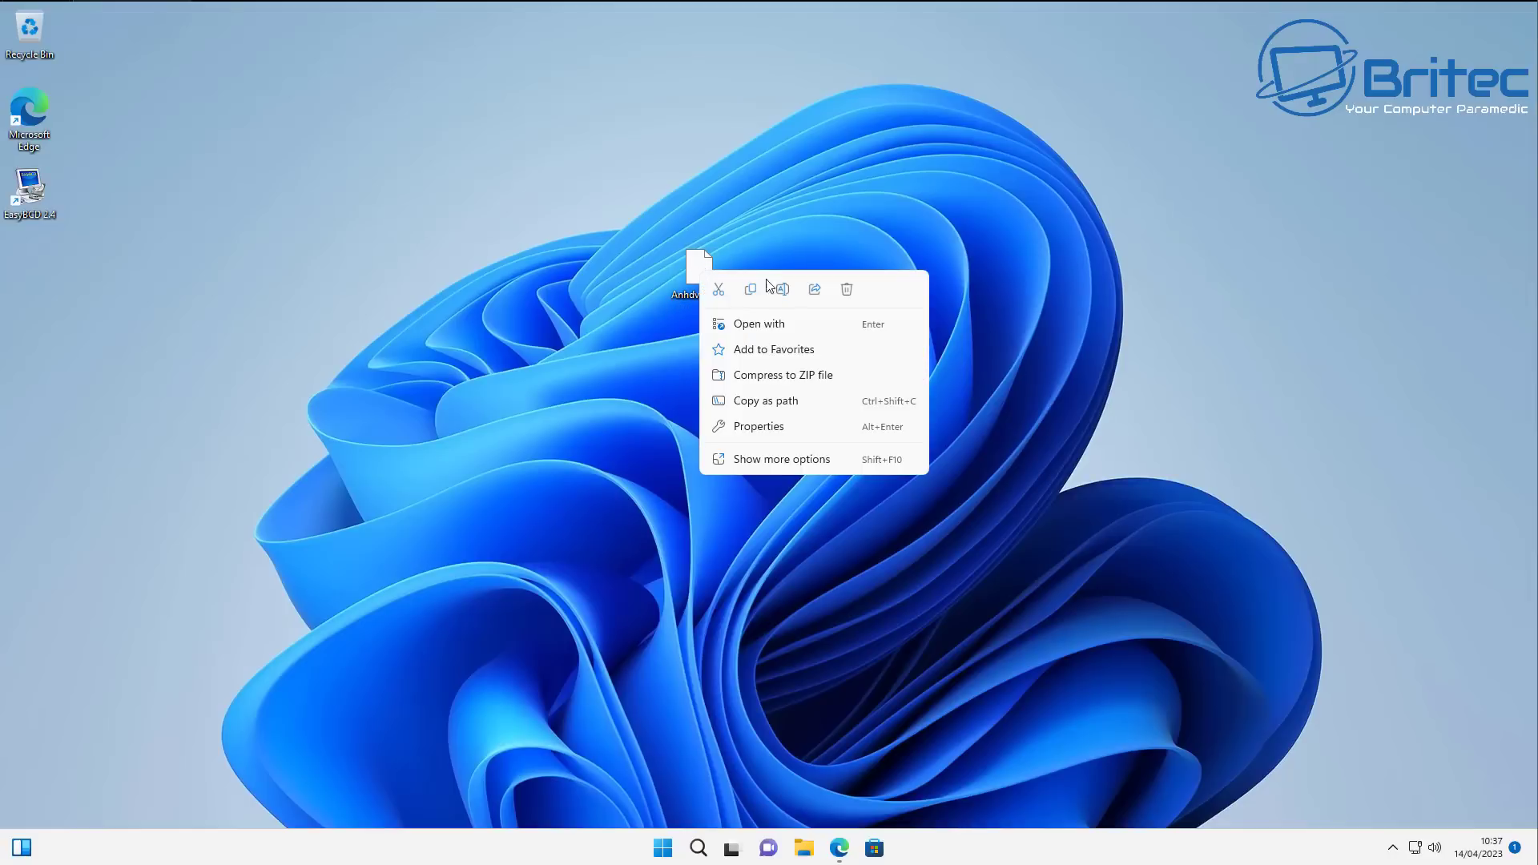
pyautogui.click(781, 460)
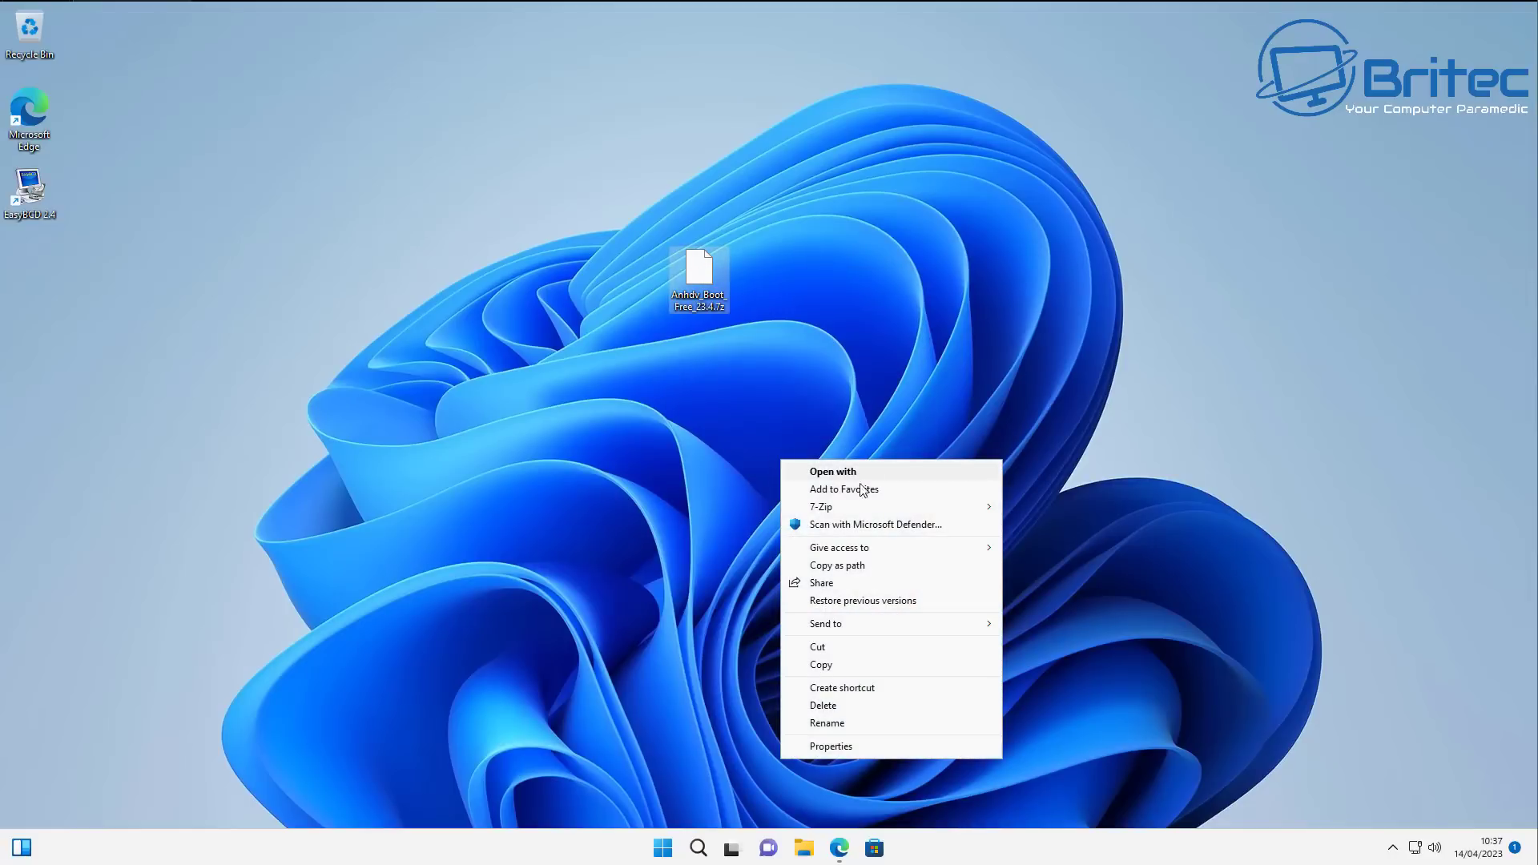
pyautogui.moveTo(847, 508)
pyautogui.click(1036, 514)
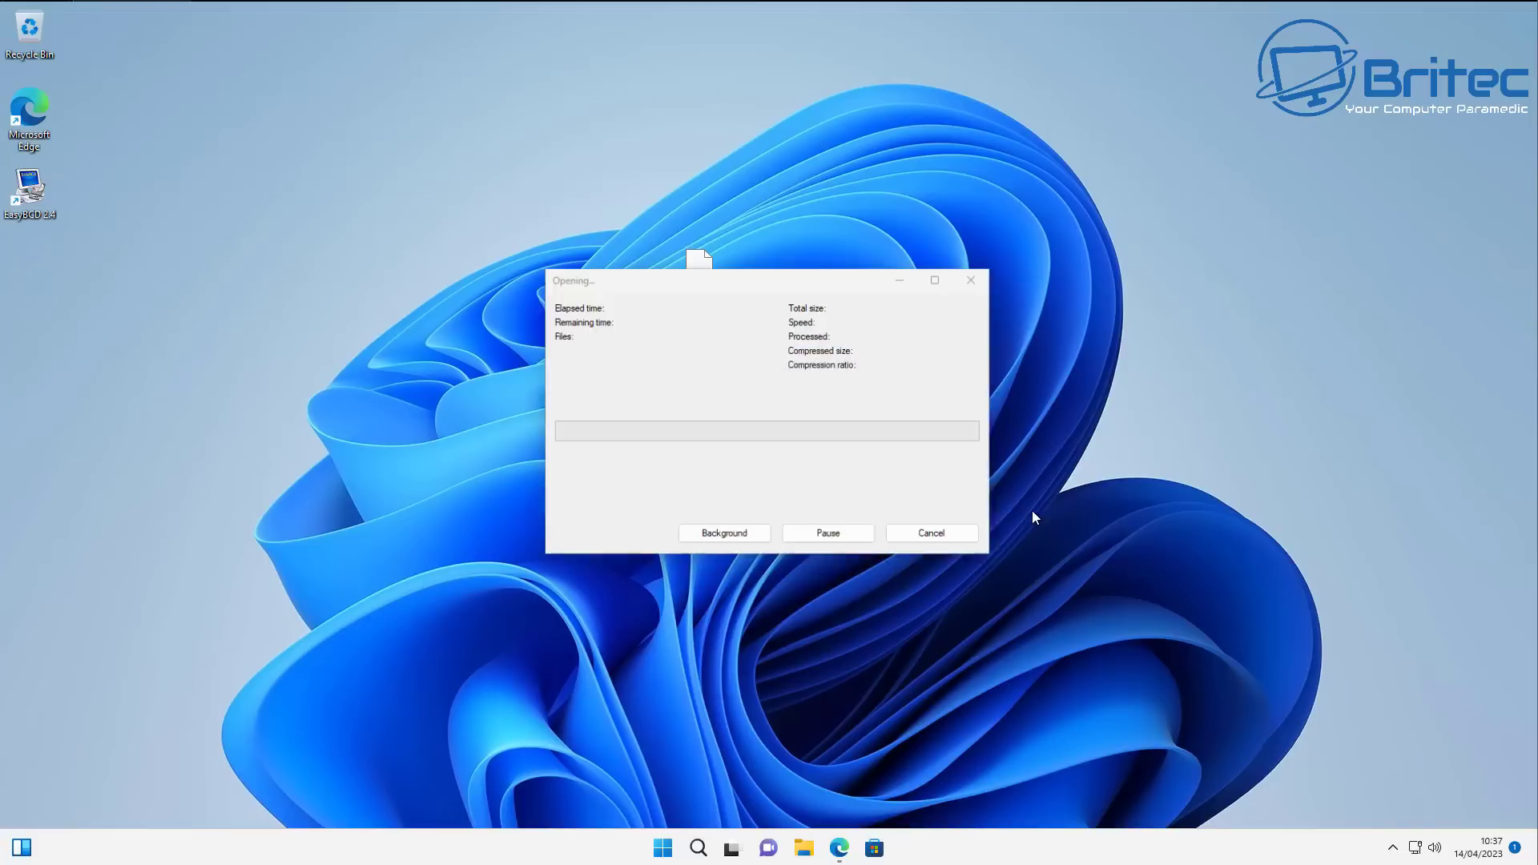
pyautogui.rightClick(725, 401)
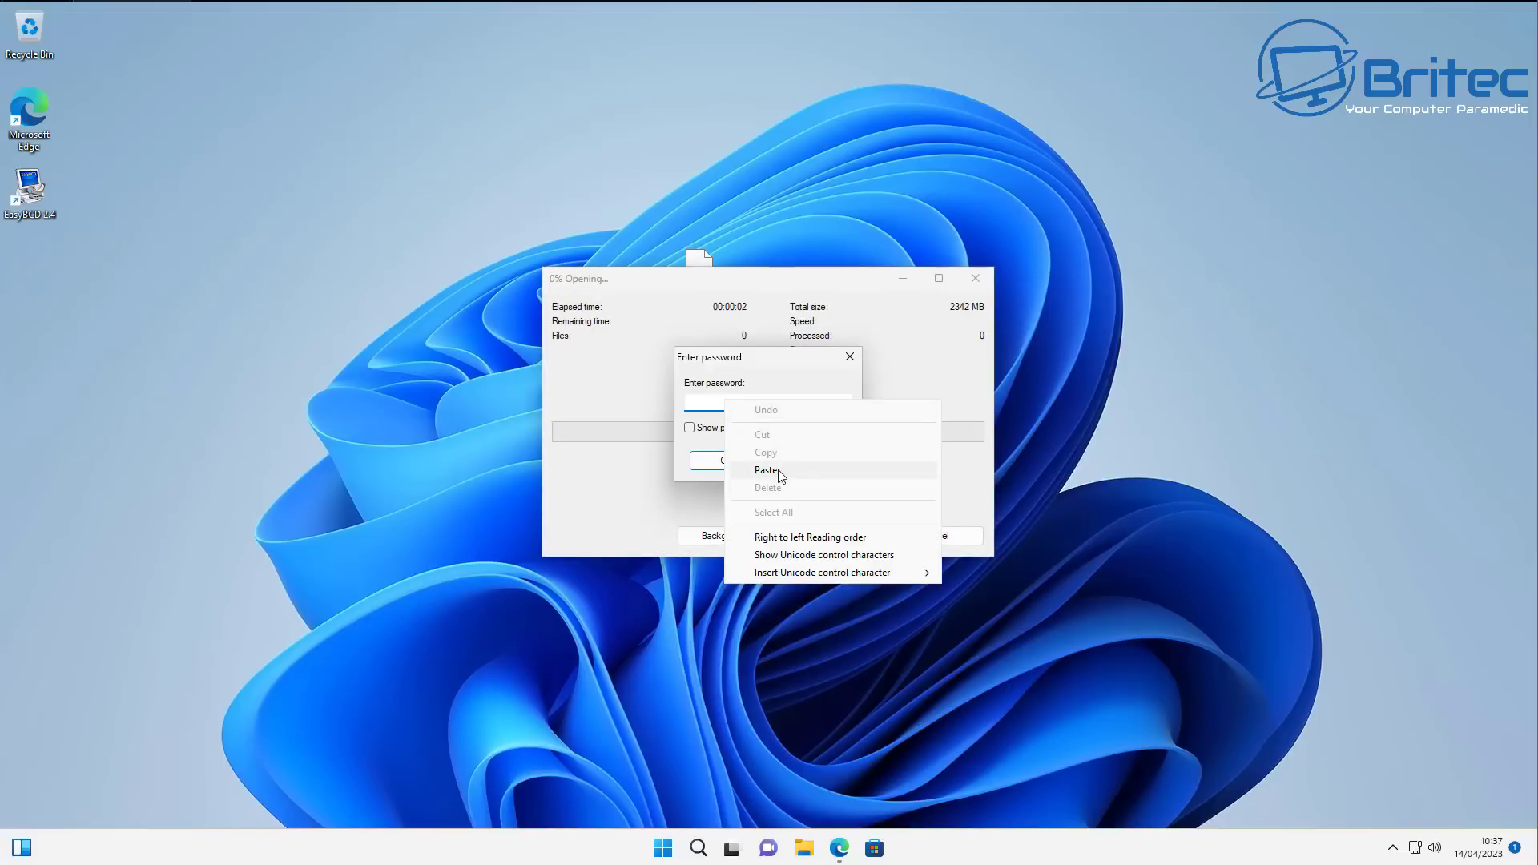
pyautogui.click(765, 470)
pyautogui.click(732, 461)
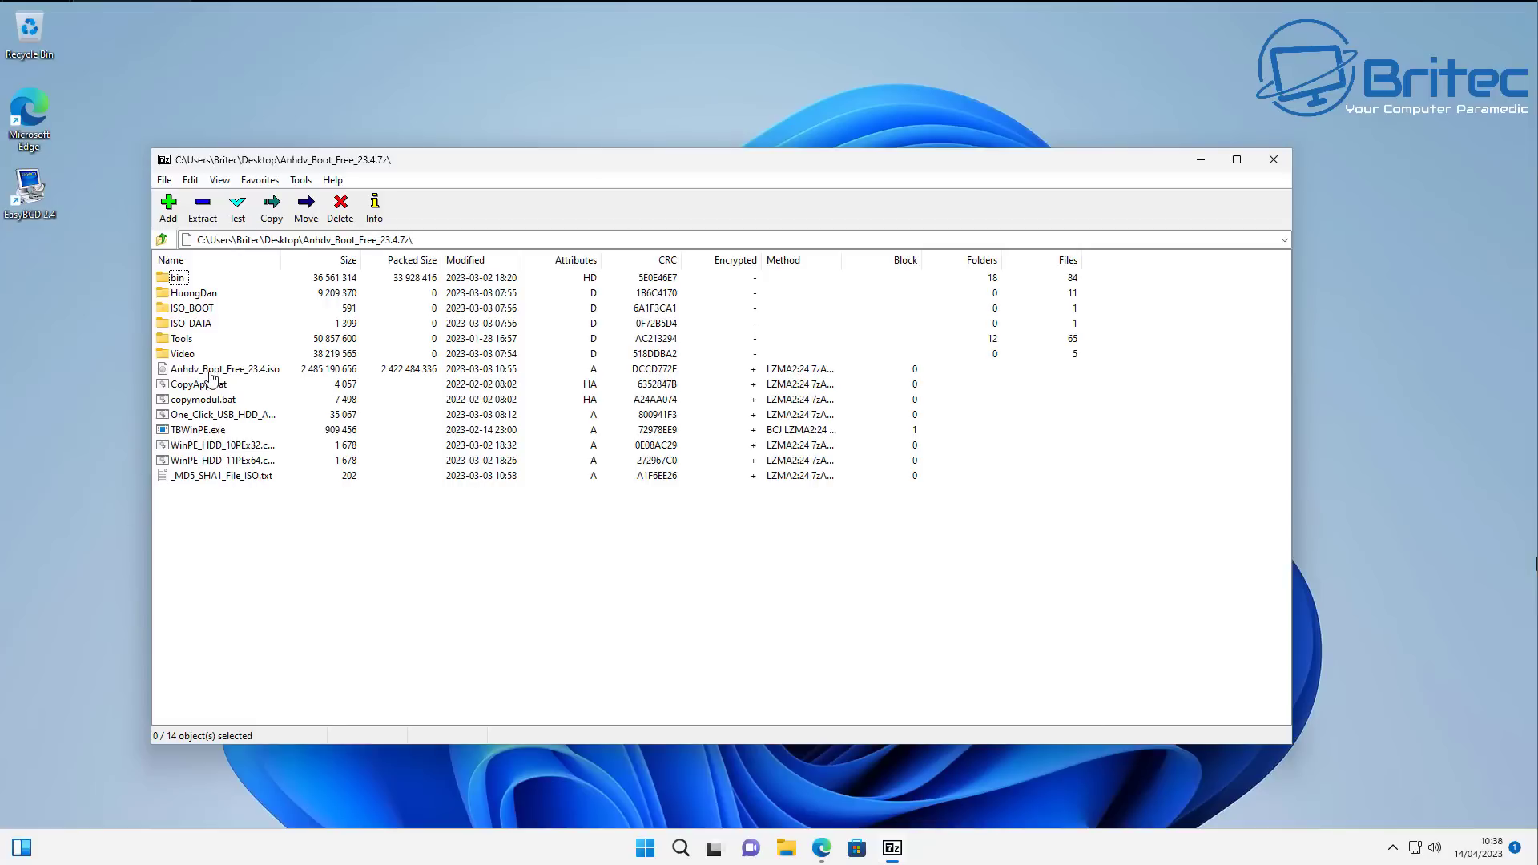
# Step: Extract Anhdv_Boot_Free_23.4.iso to the desktop, close the archive, and place the ISO beside the archive file
pyautogui.moveTo(213, 373); pyautogui.dragTo(497, 102)
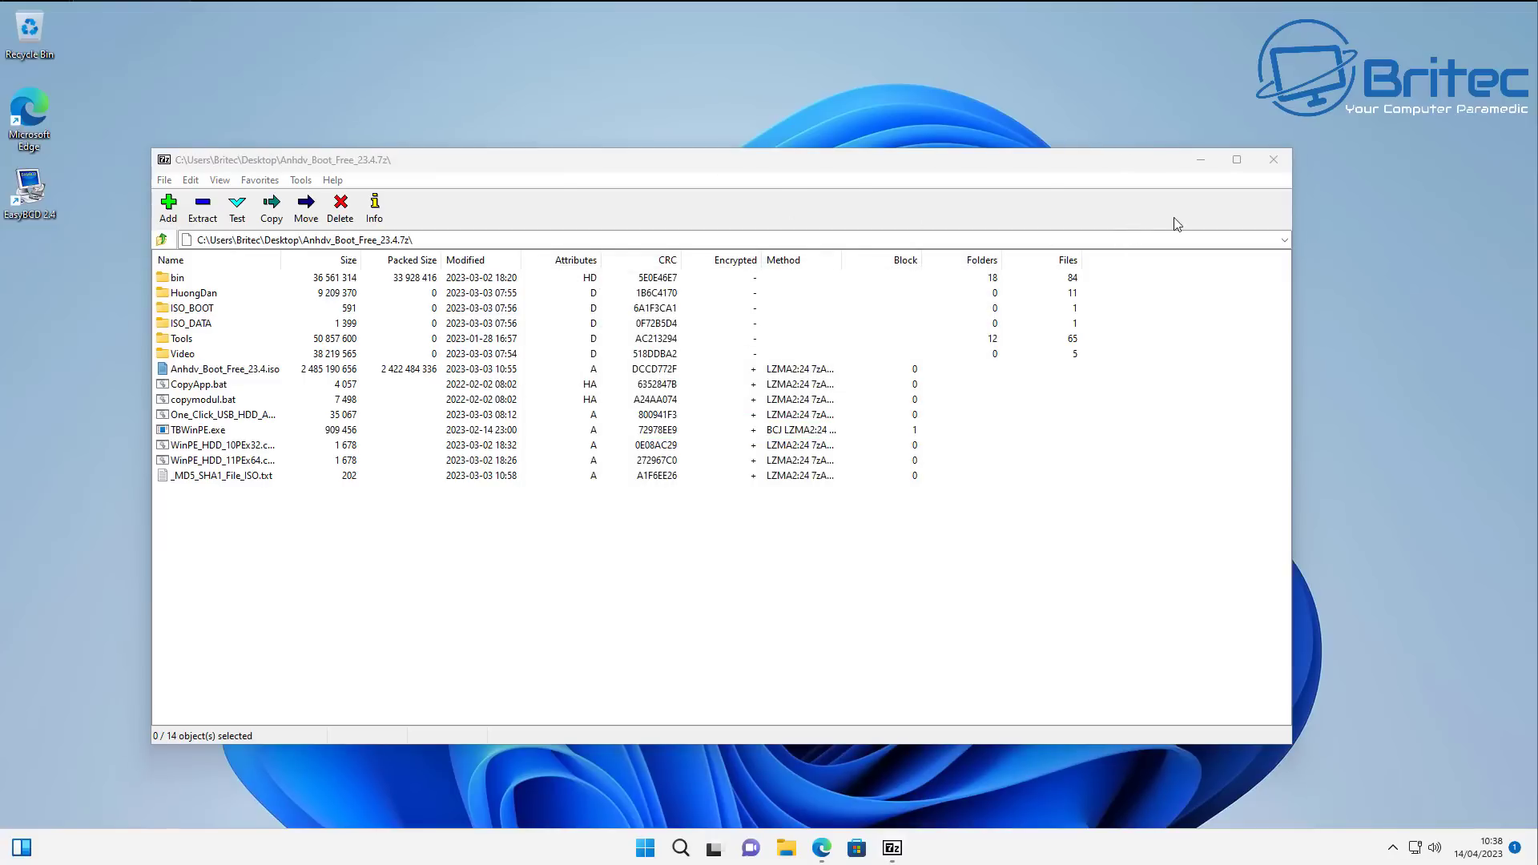
pyautogui.click(1280, 158)
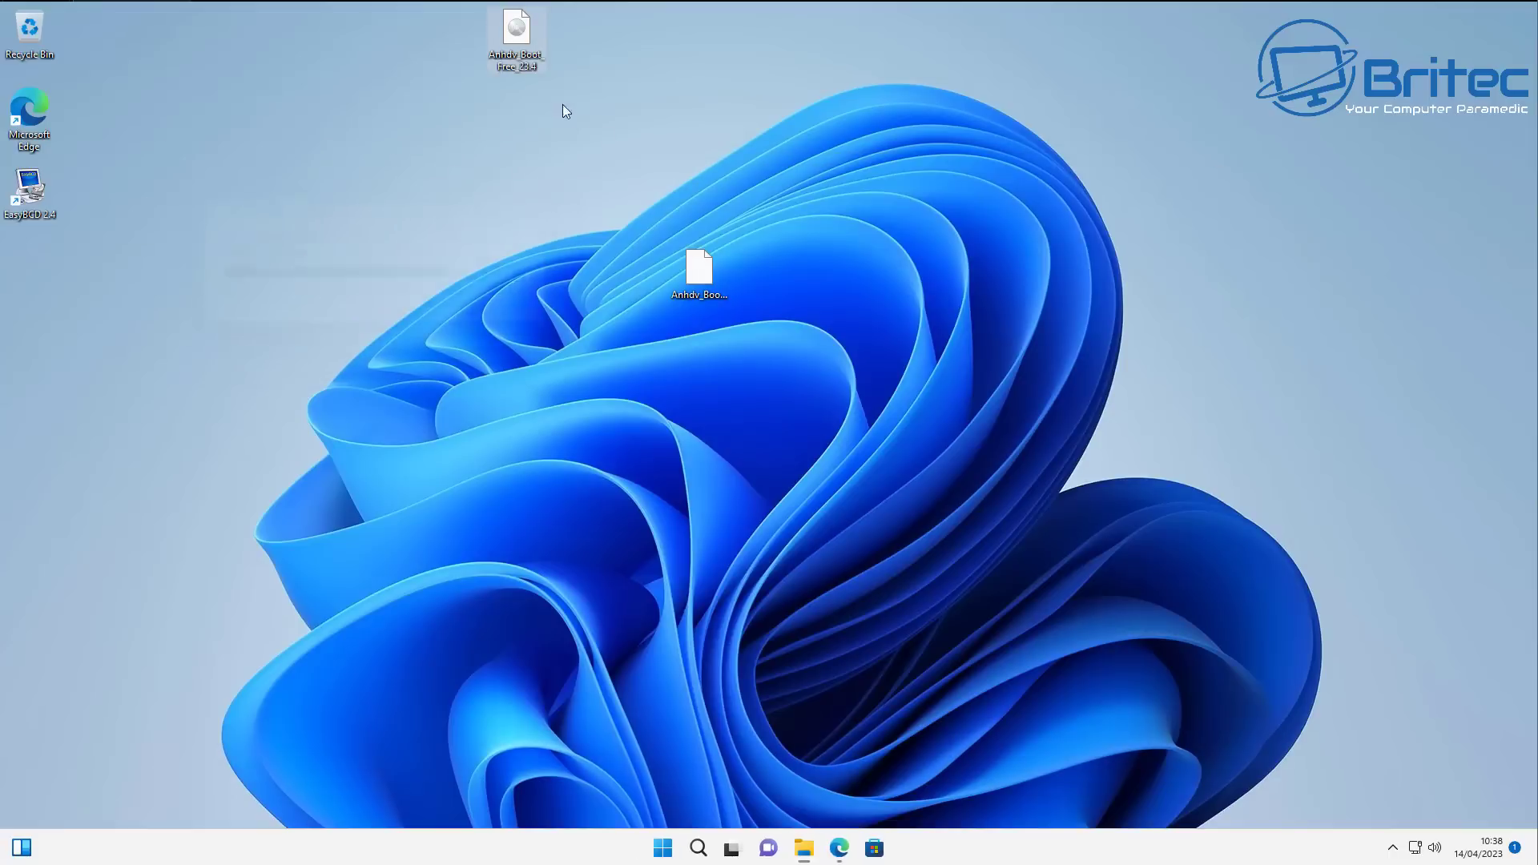
pyautogui.moveTo(506, 40); pyautogui.dragTo(628, 281)
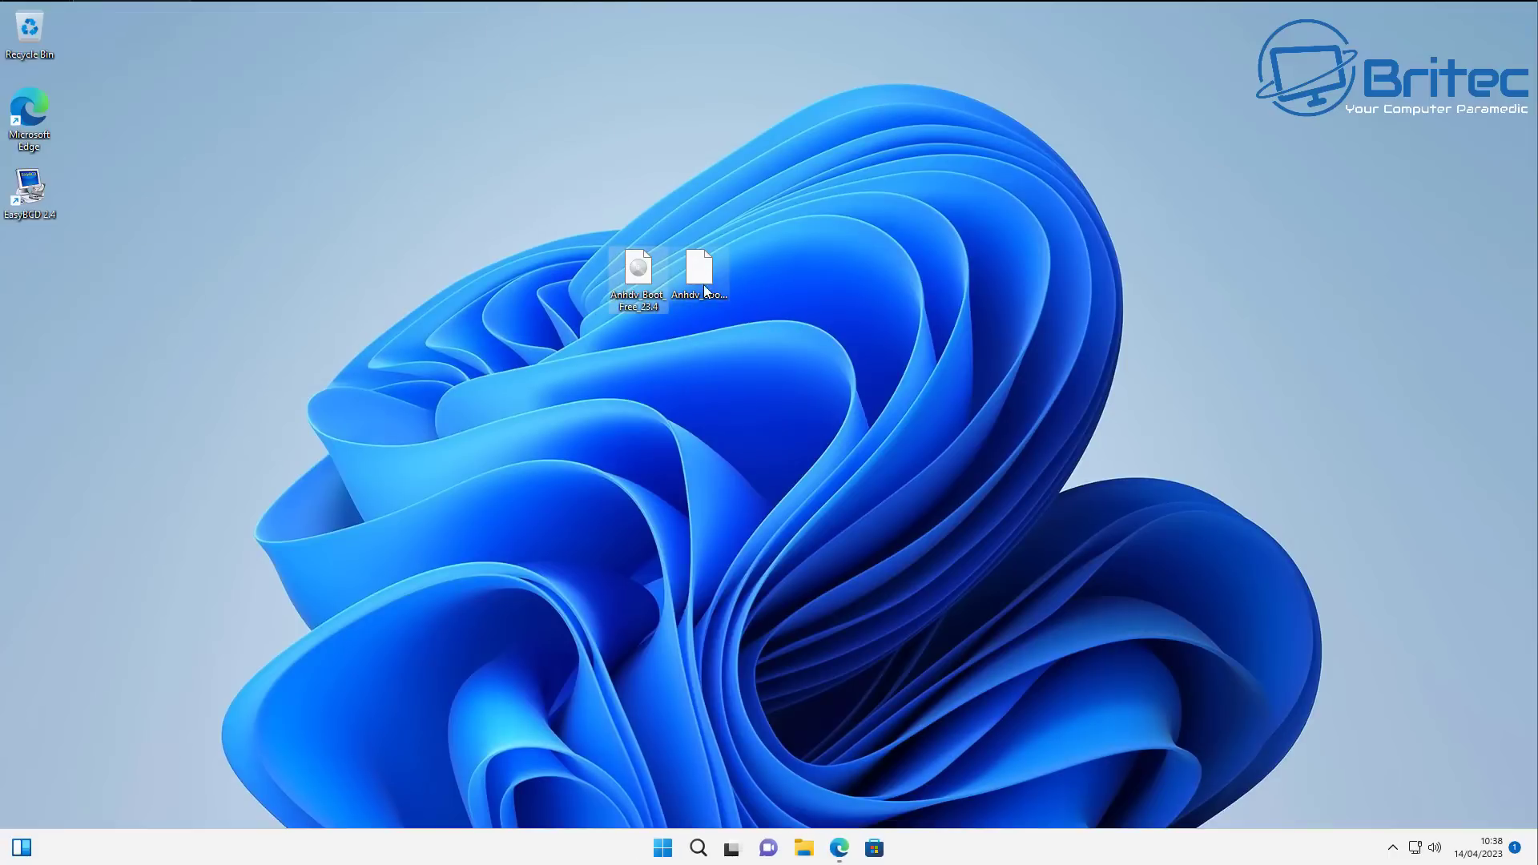
# Step: Delete the Anhdv_Boot_Free_23.4.7z archive from the desktop
pyautogui.rightClick(708, 282)
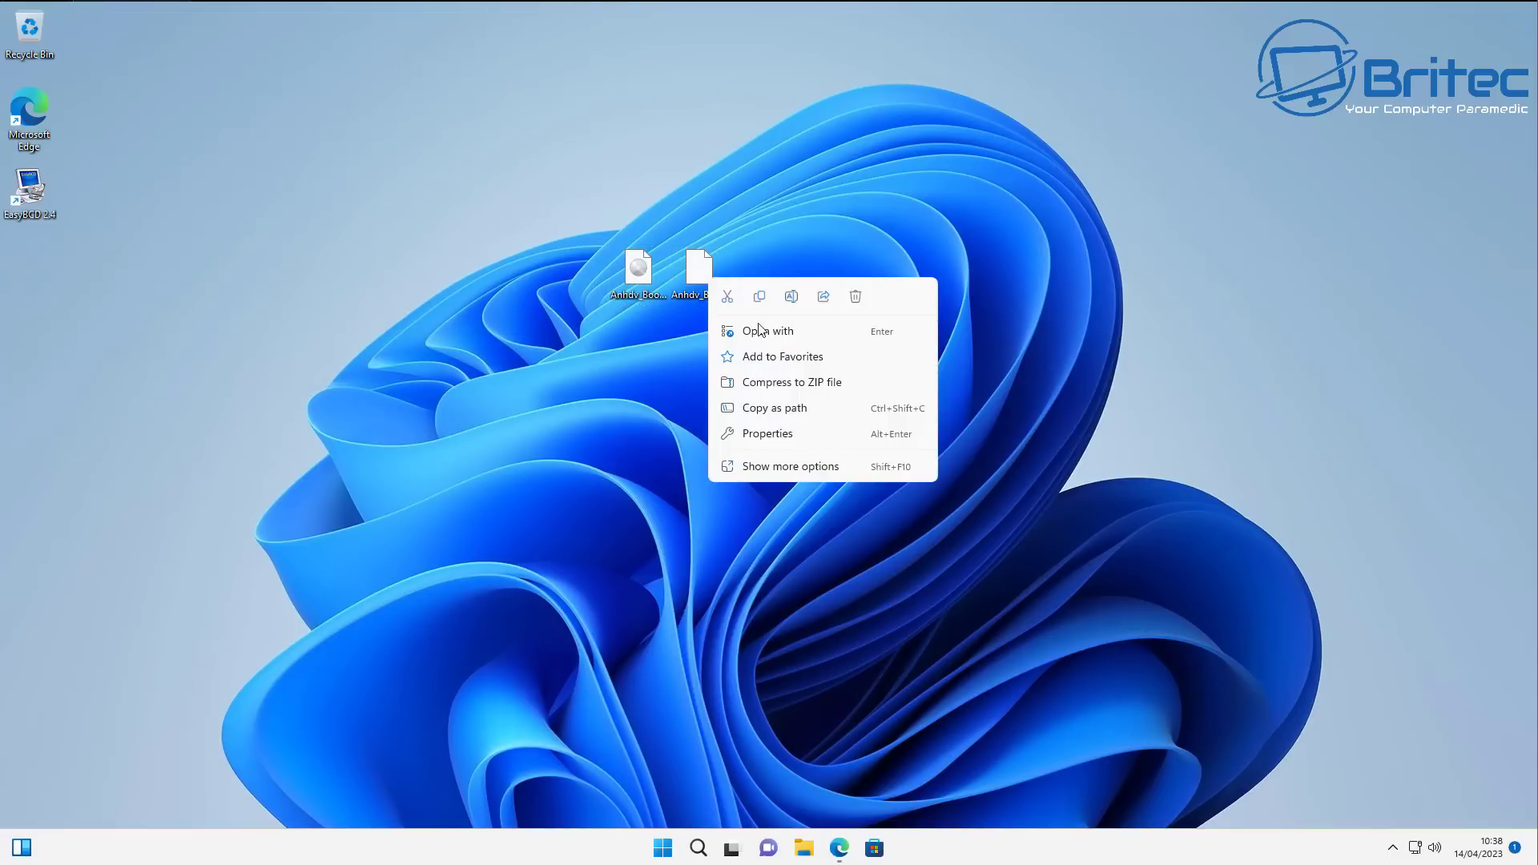
pyautogui.click(853, 298)
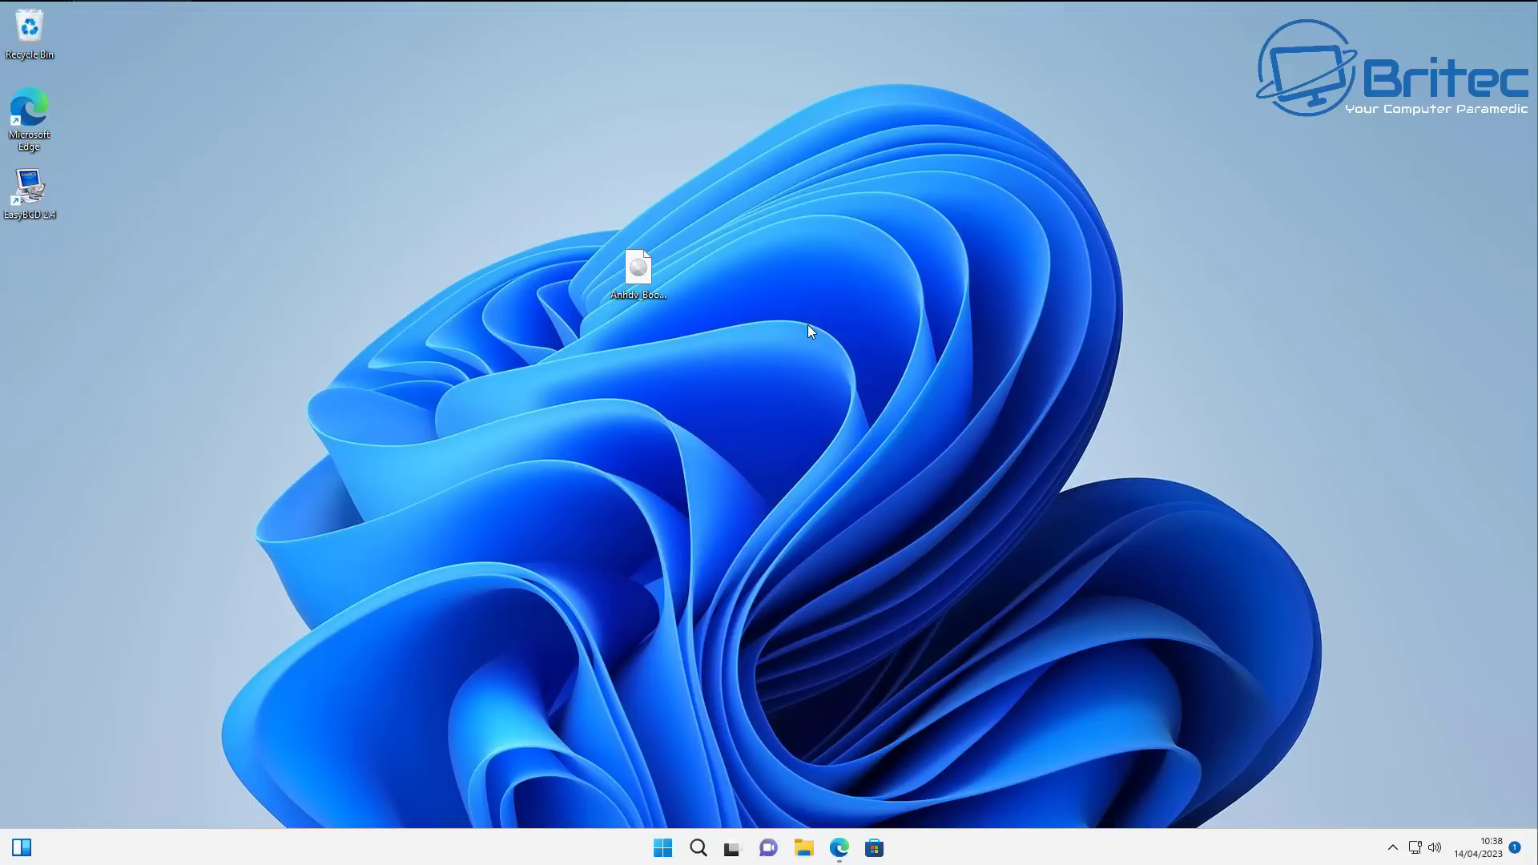
# Step: Mount the Anhdv Boot ISO from the desktop and create a new desktop folder named recovery
pyautogui.rightClick(632, 270)
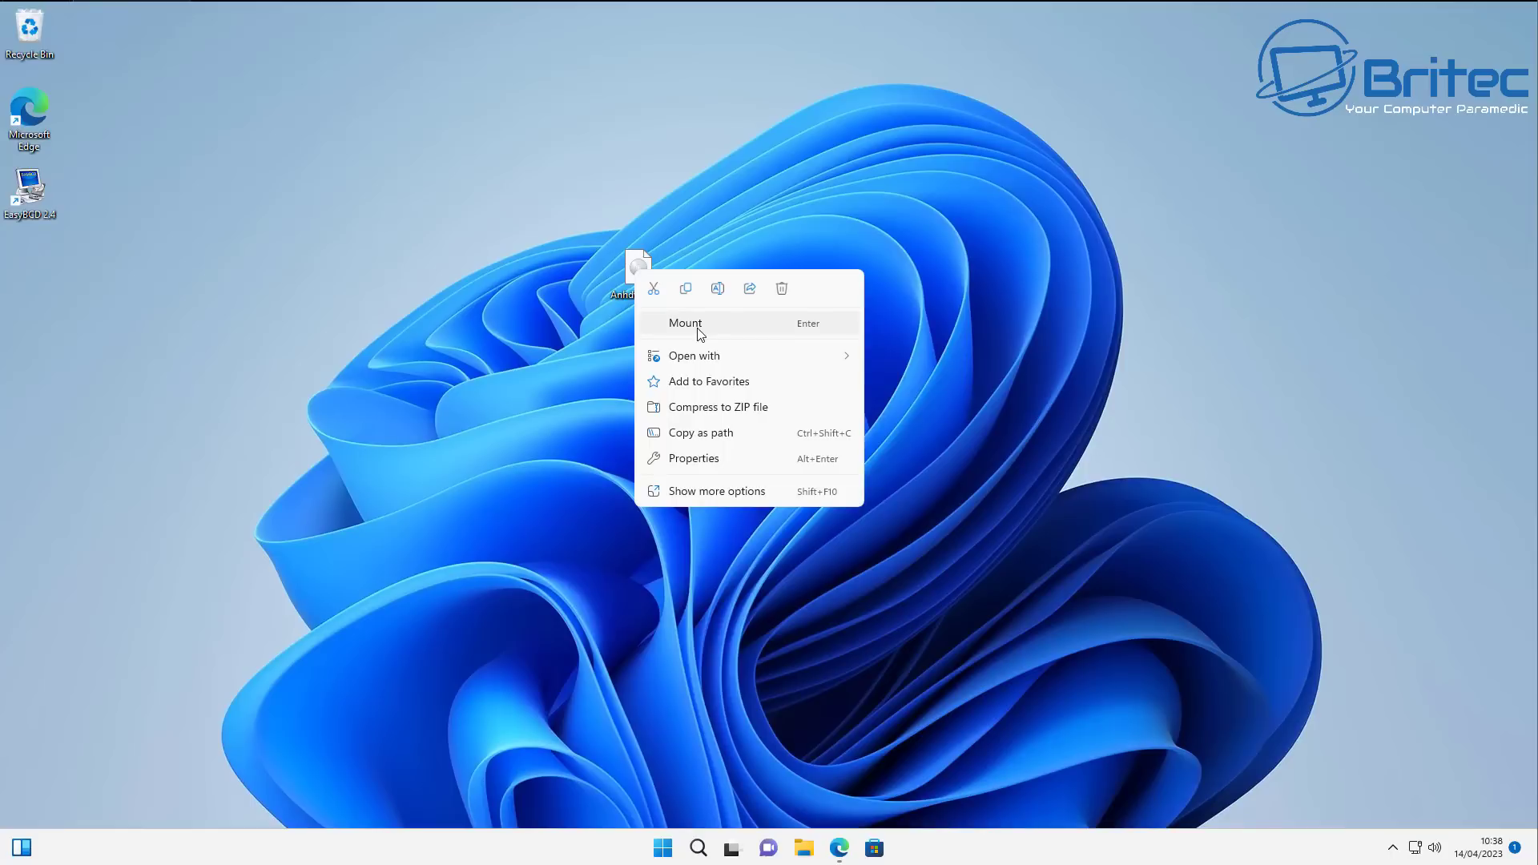
pyautogui.click(698, 328)
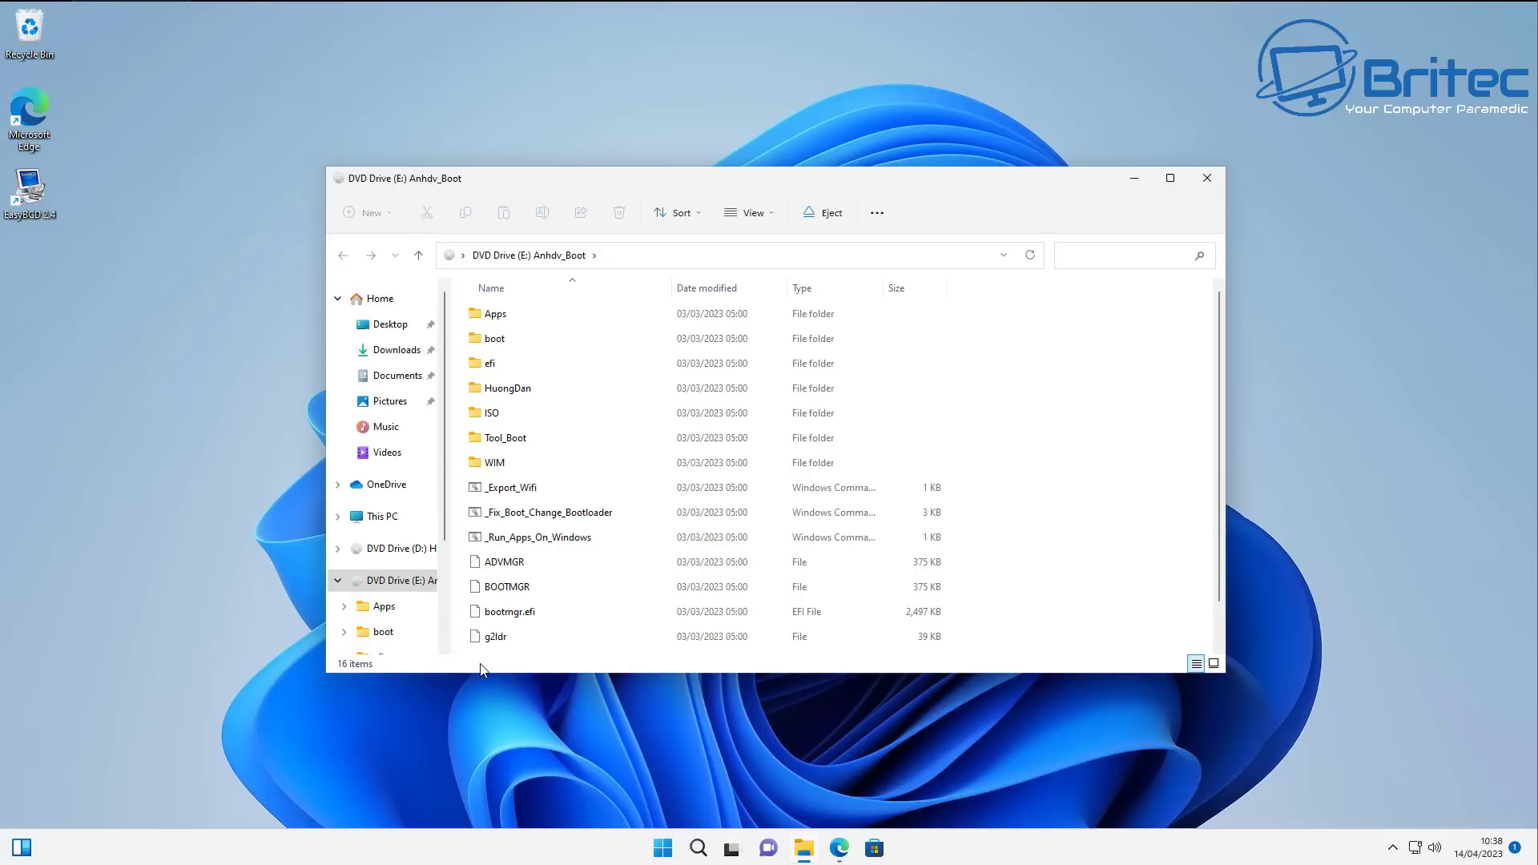
pyautogui.rightClick(128, 349)
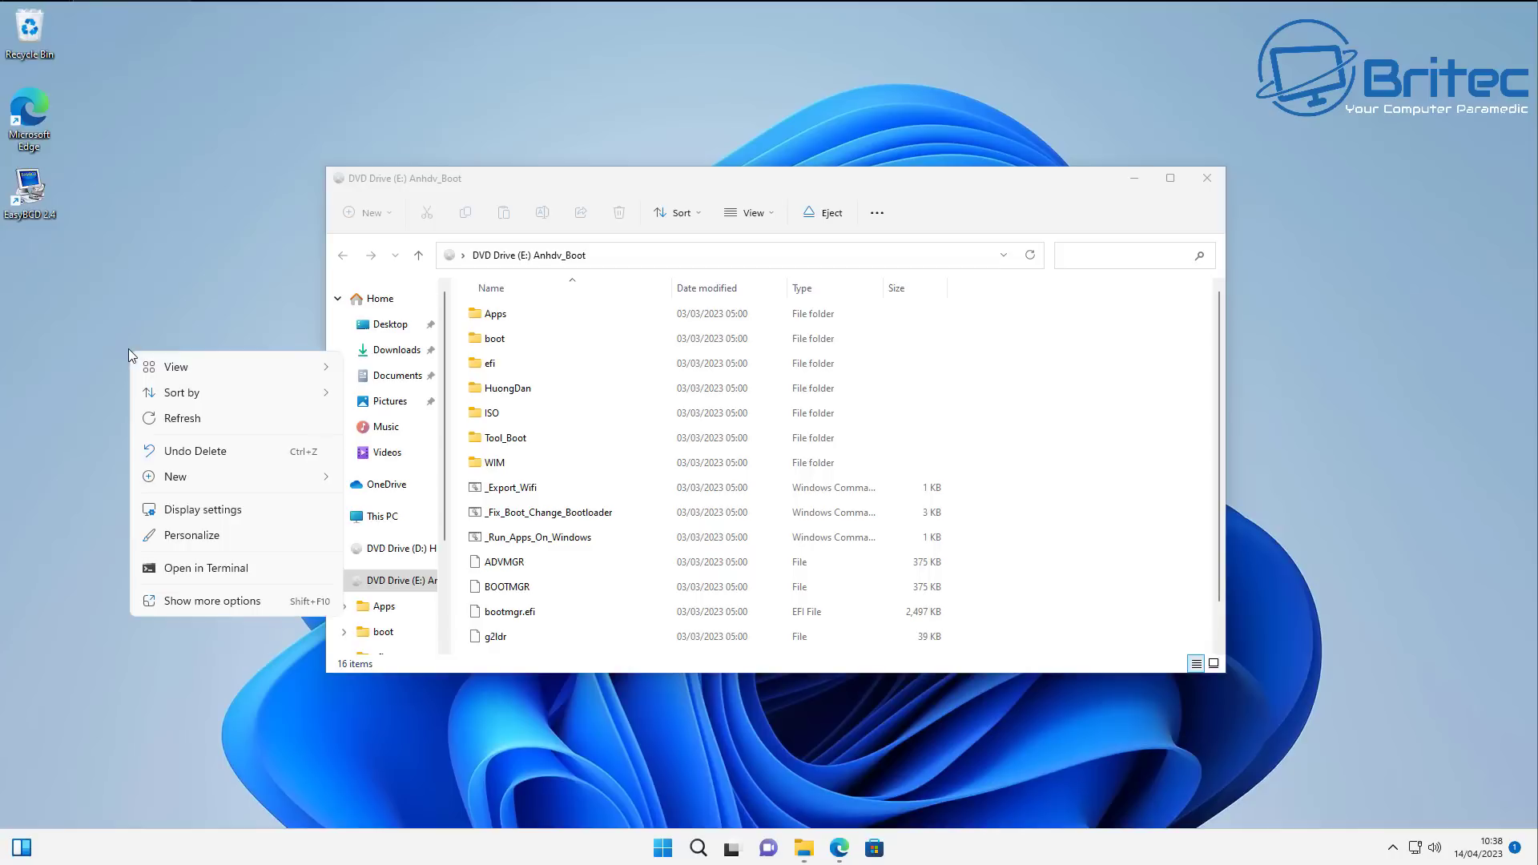
pyautogui.moveTo(210, 481)
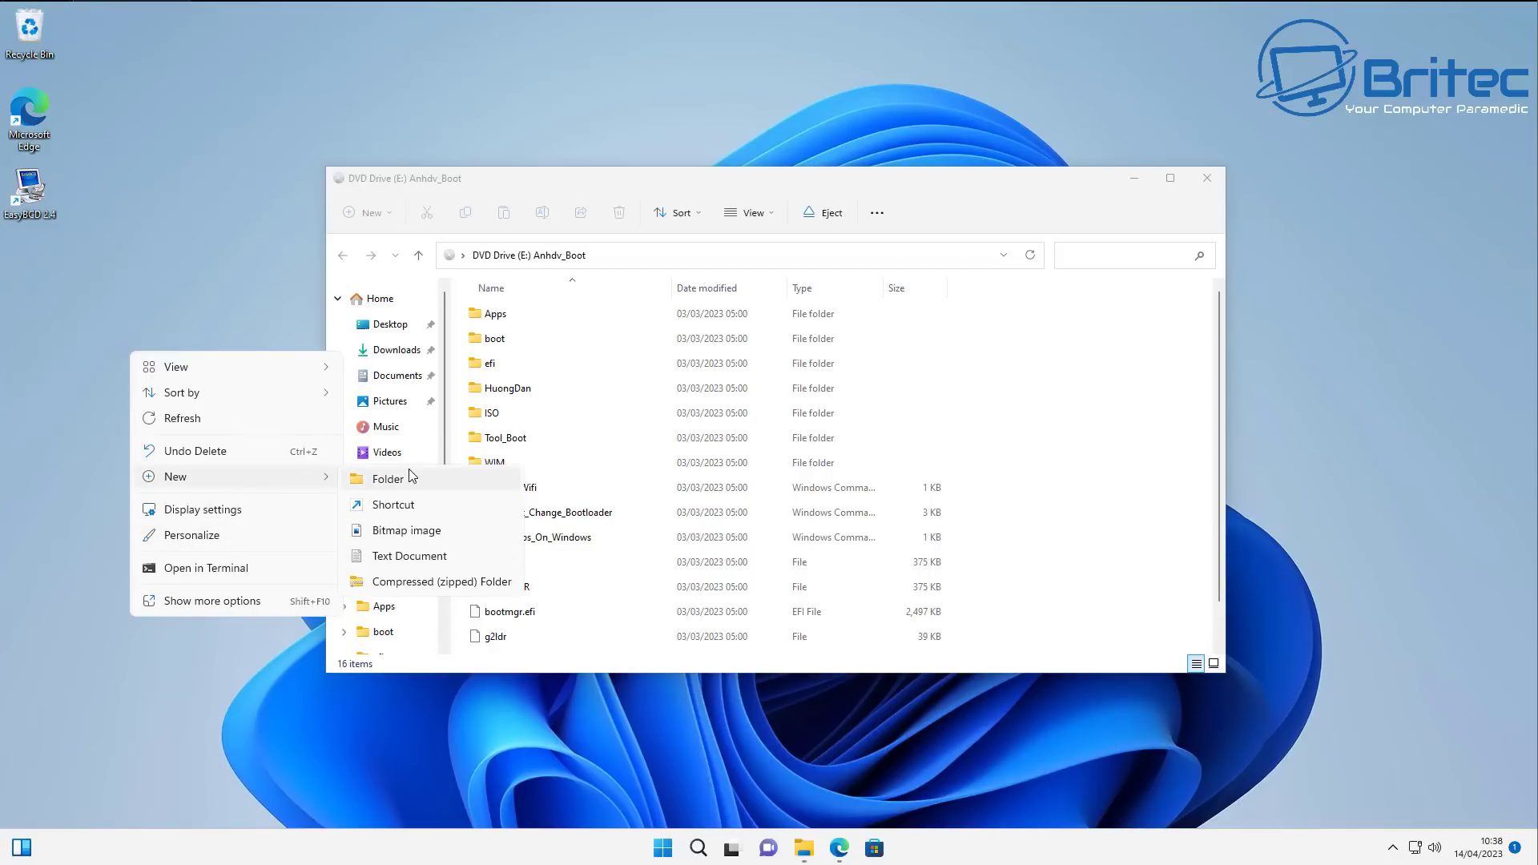
pyautogui.click(388, 479)
pyautogui.write('r')
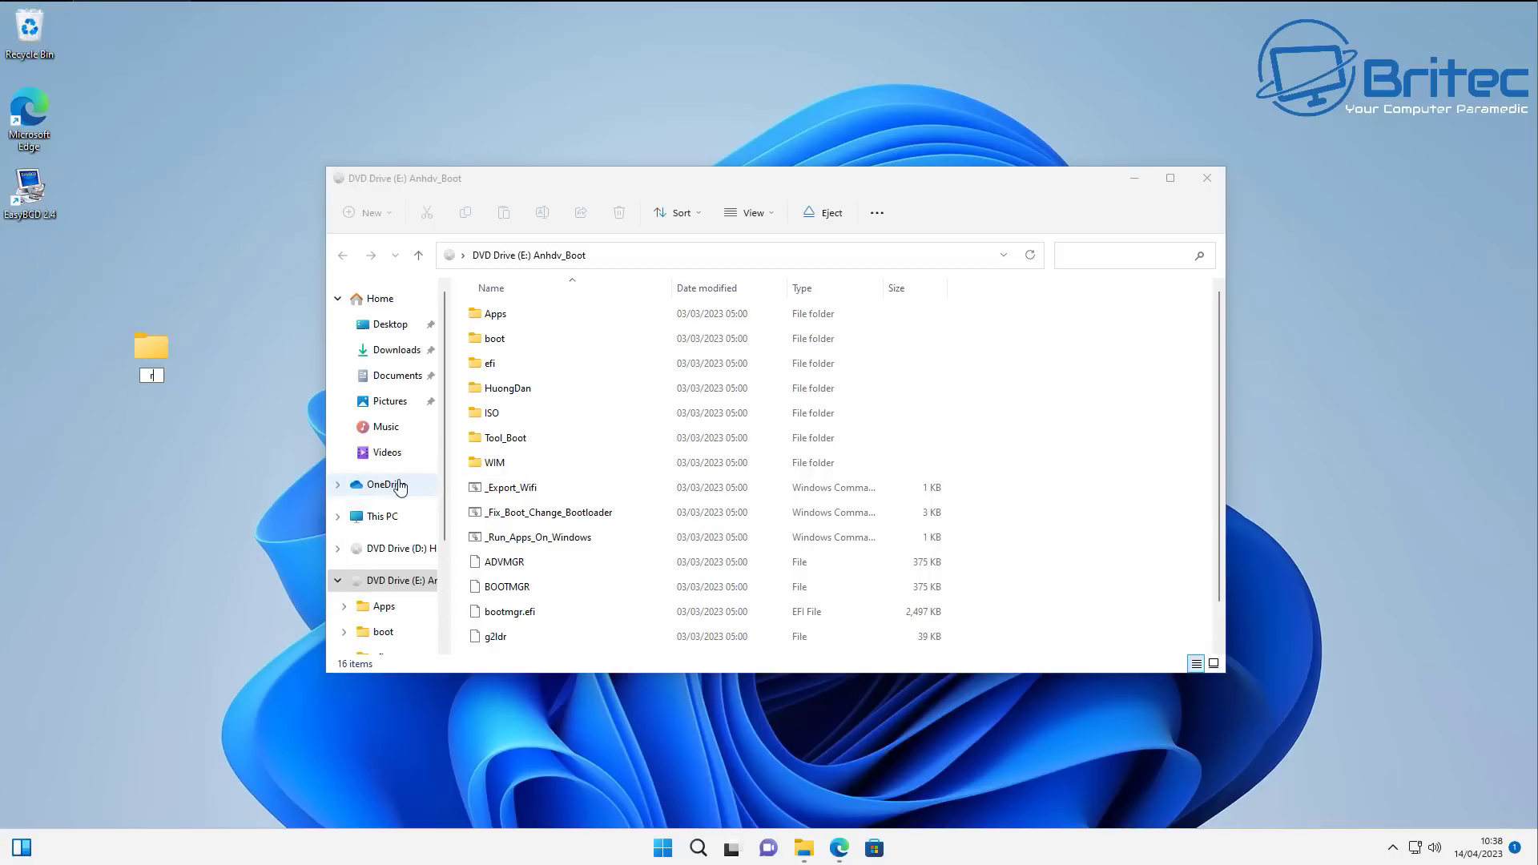
pyautogui.write('ecovery')
pyautogui.press('Return')
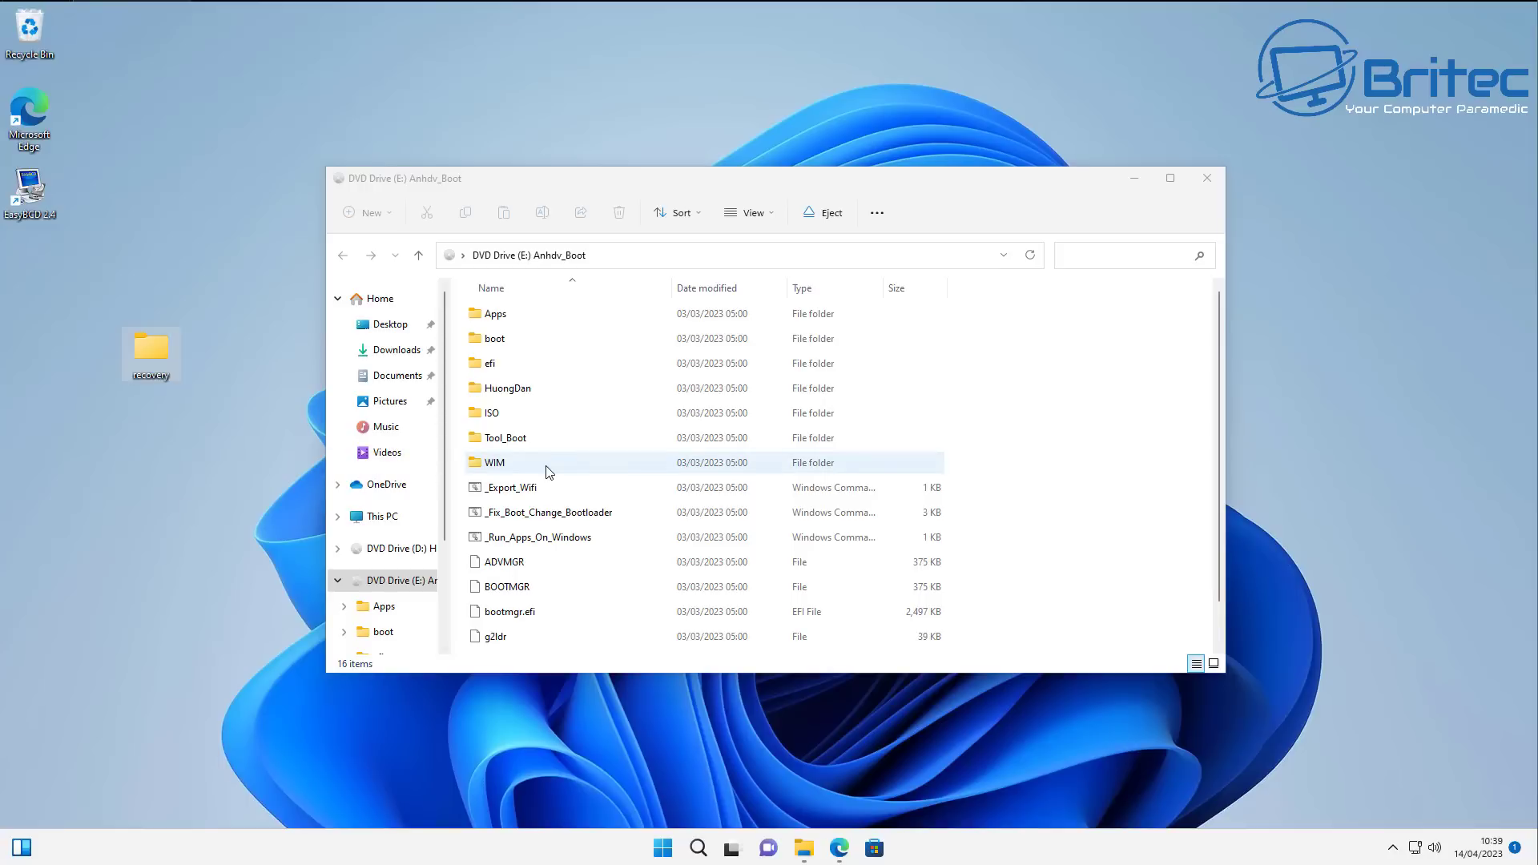
# Step: Copy the Apps and WIM folders from the mounted Anhdv_Boot drive into the recovery folder, and close the drive window
pyautogui.click(495, 318)
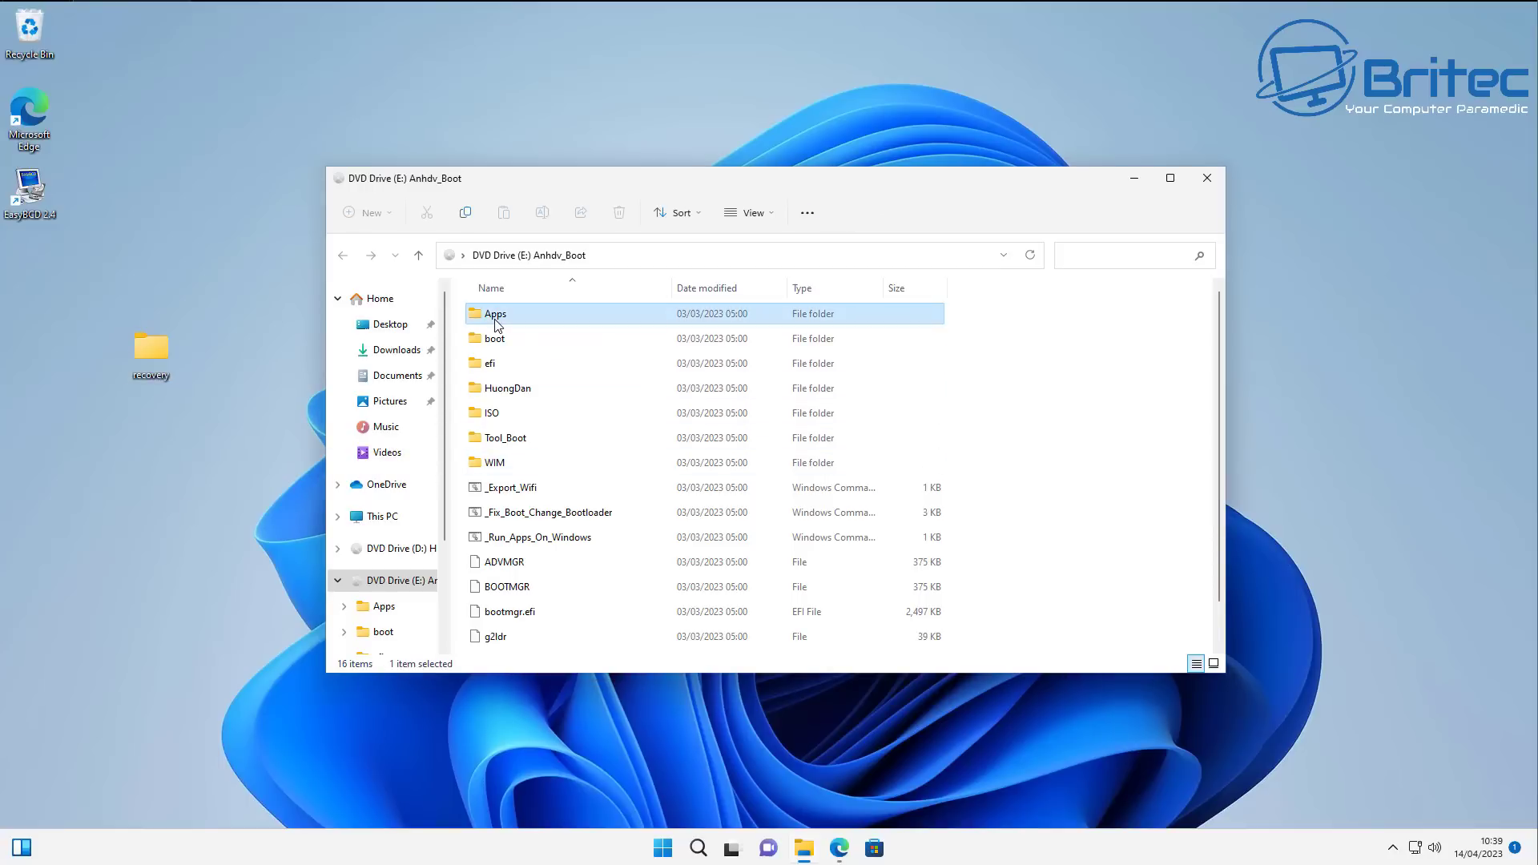
pyautogui.keyDown('ctrl'); pyautogui.click(497, 463); pyautogui.keyUp('ctrl')
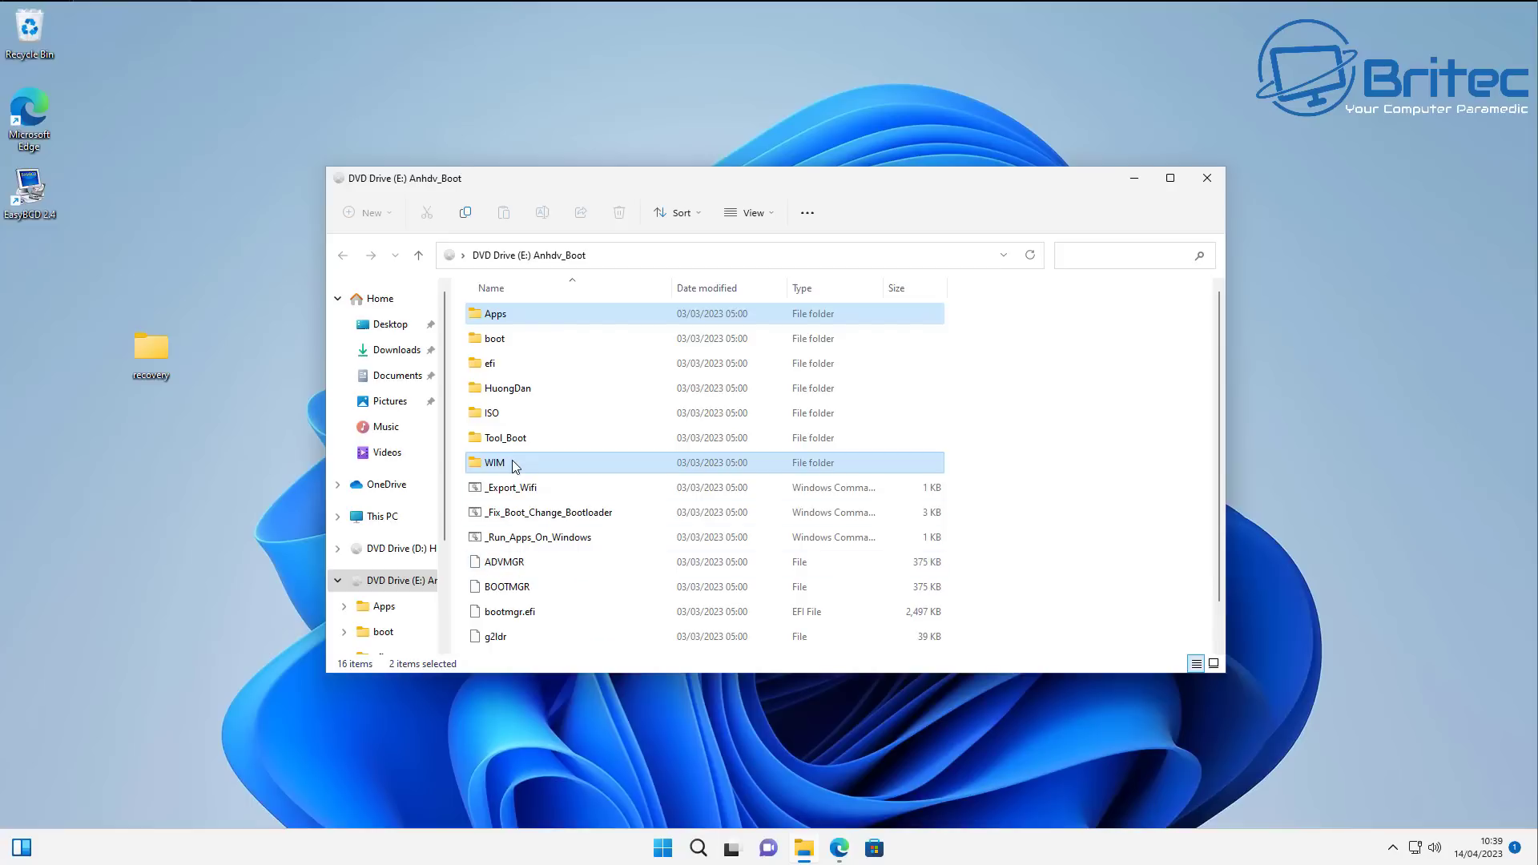
pyautogui.moveTo(512, 460); pyautogui.dragTo(151, 348)
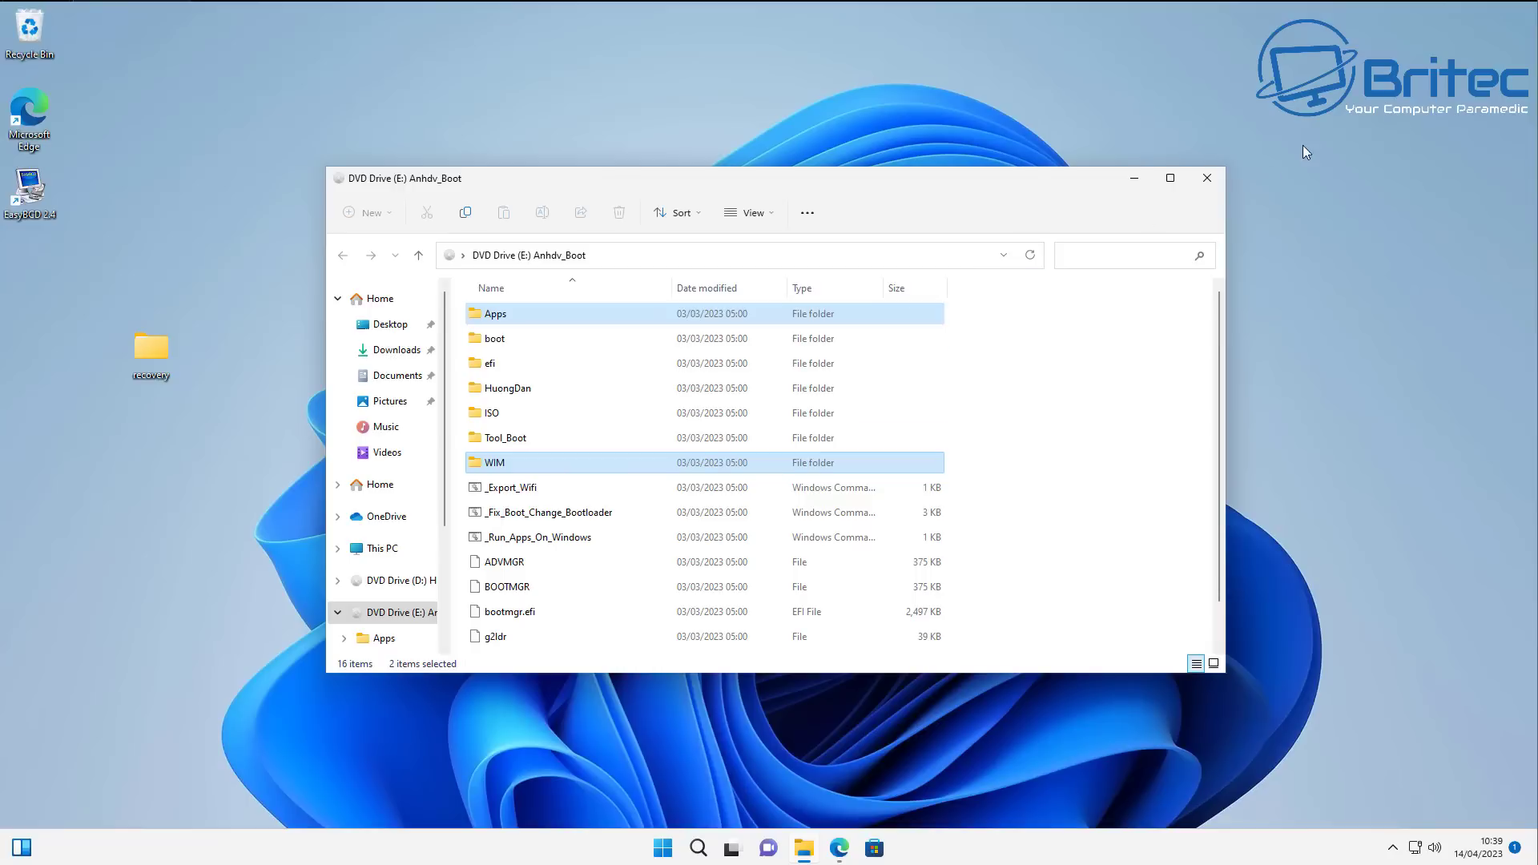
pyautogui.click(1211, 183)
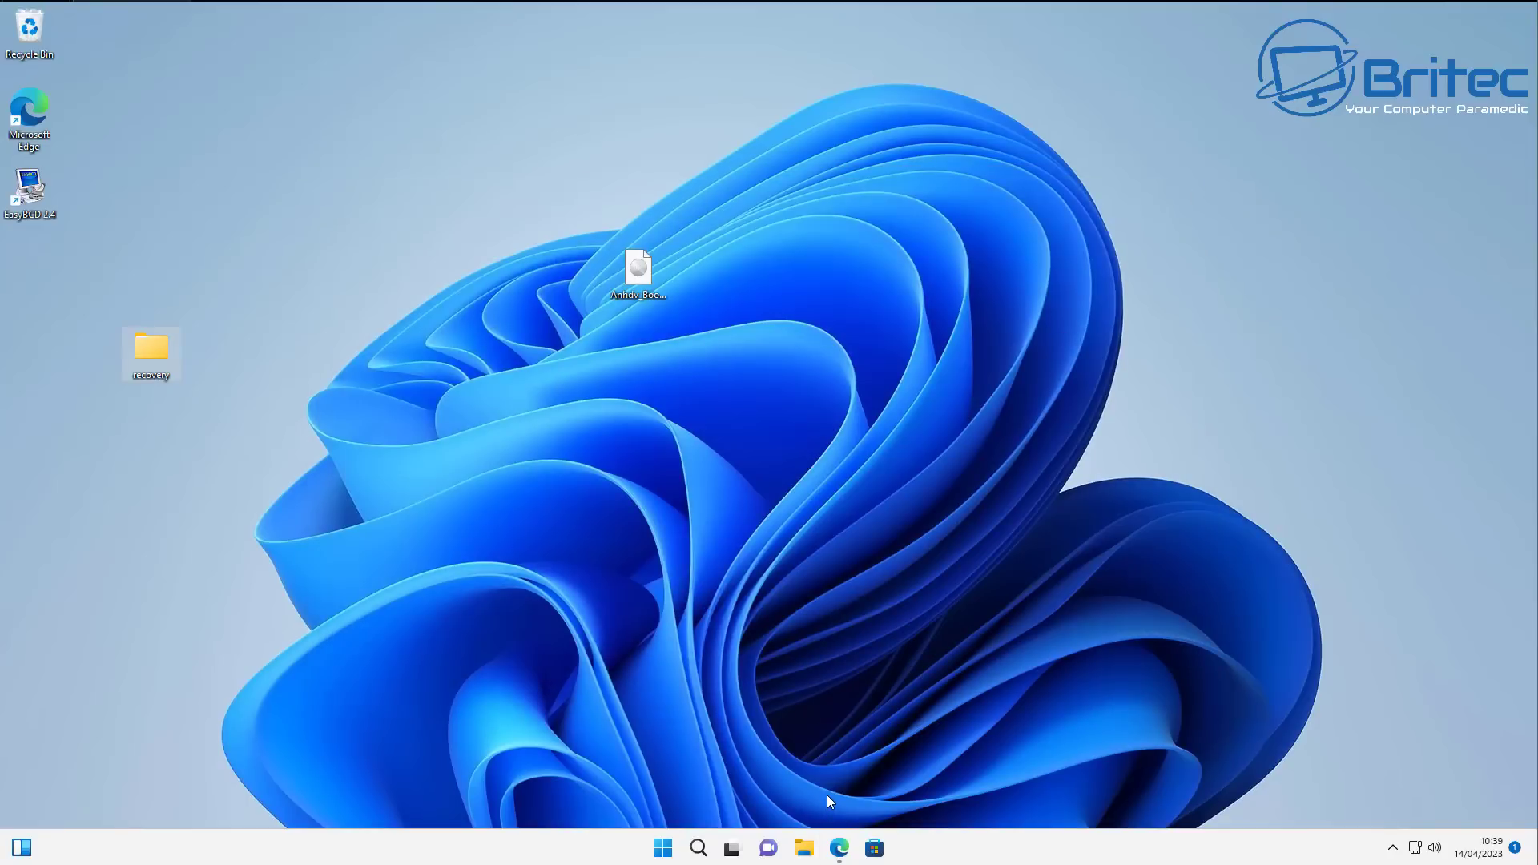
# Step: Eject the Anhdv_Boot (E:) and HBCD_PE_x64 (D:) DVD drives from This PC and close File Explorer
pyautogui.click(803, 847)
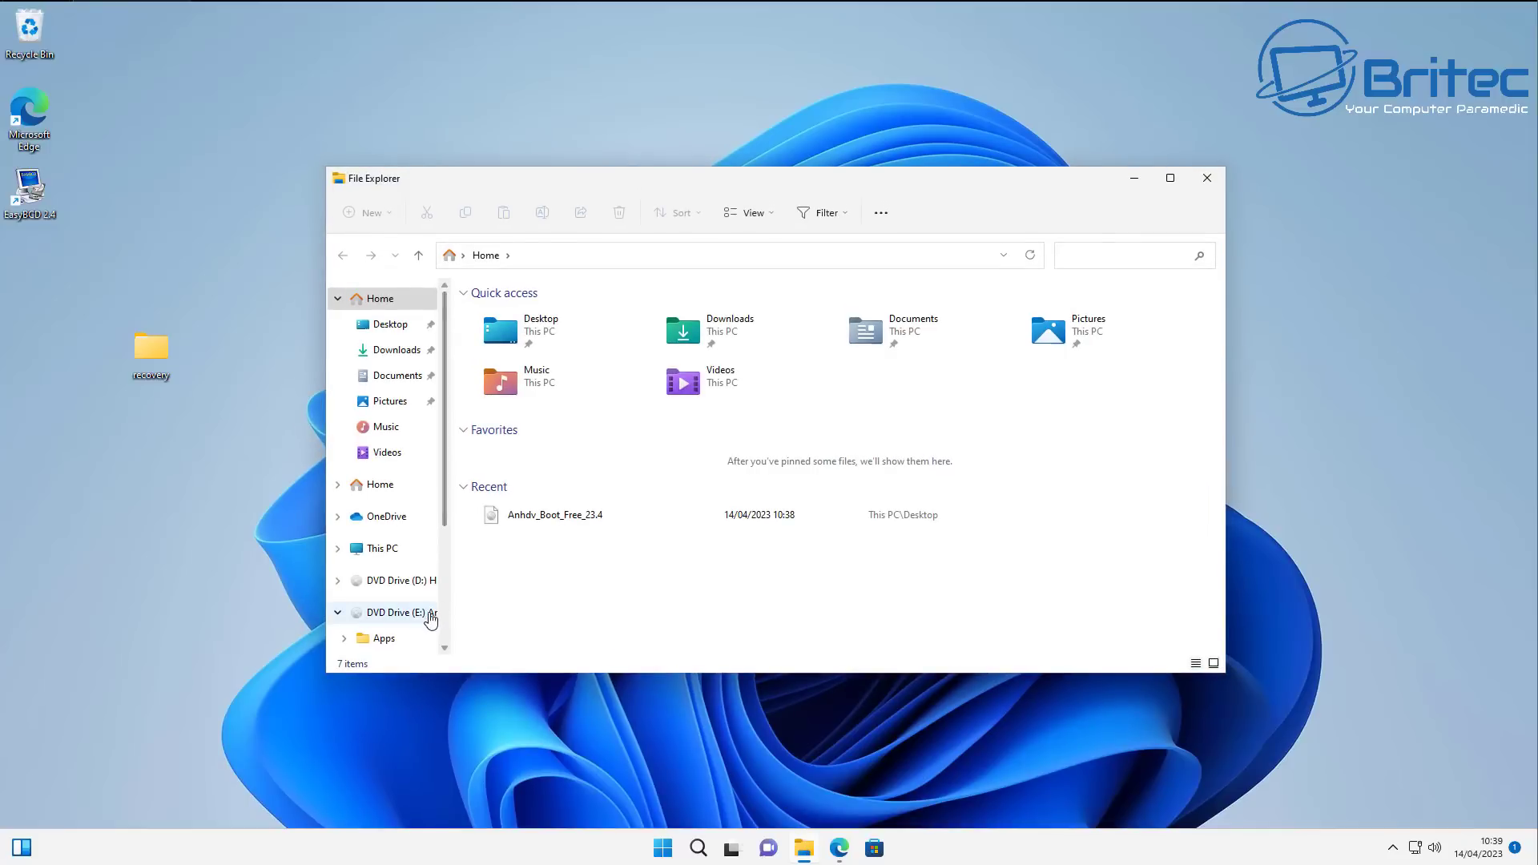
pyautogui.click(383, 549)
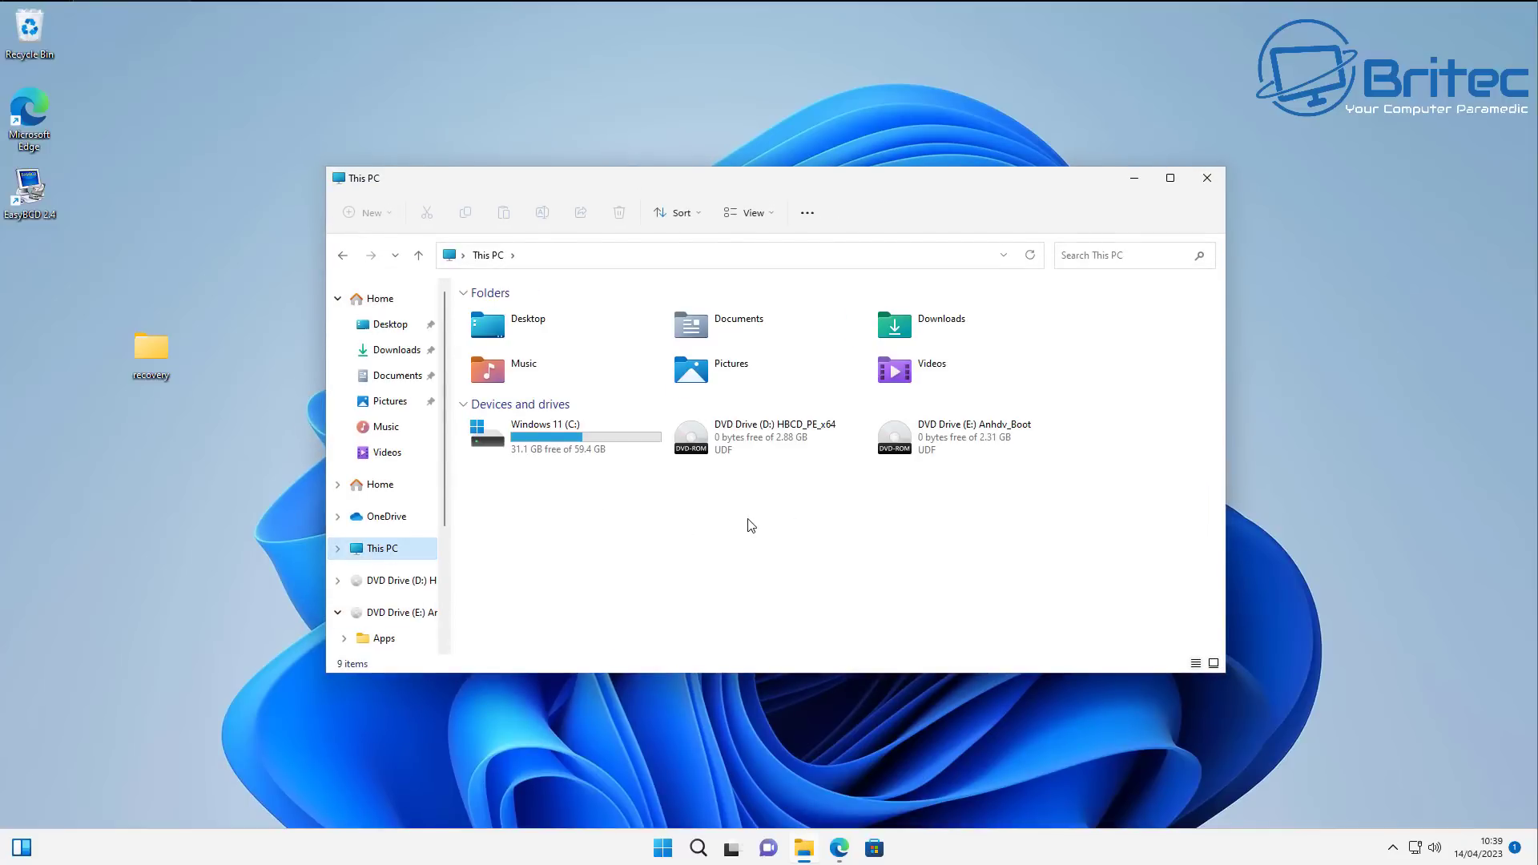
pyautogui.click(926, 438)
pyautogui.rightClick(925, 437)
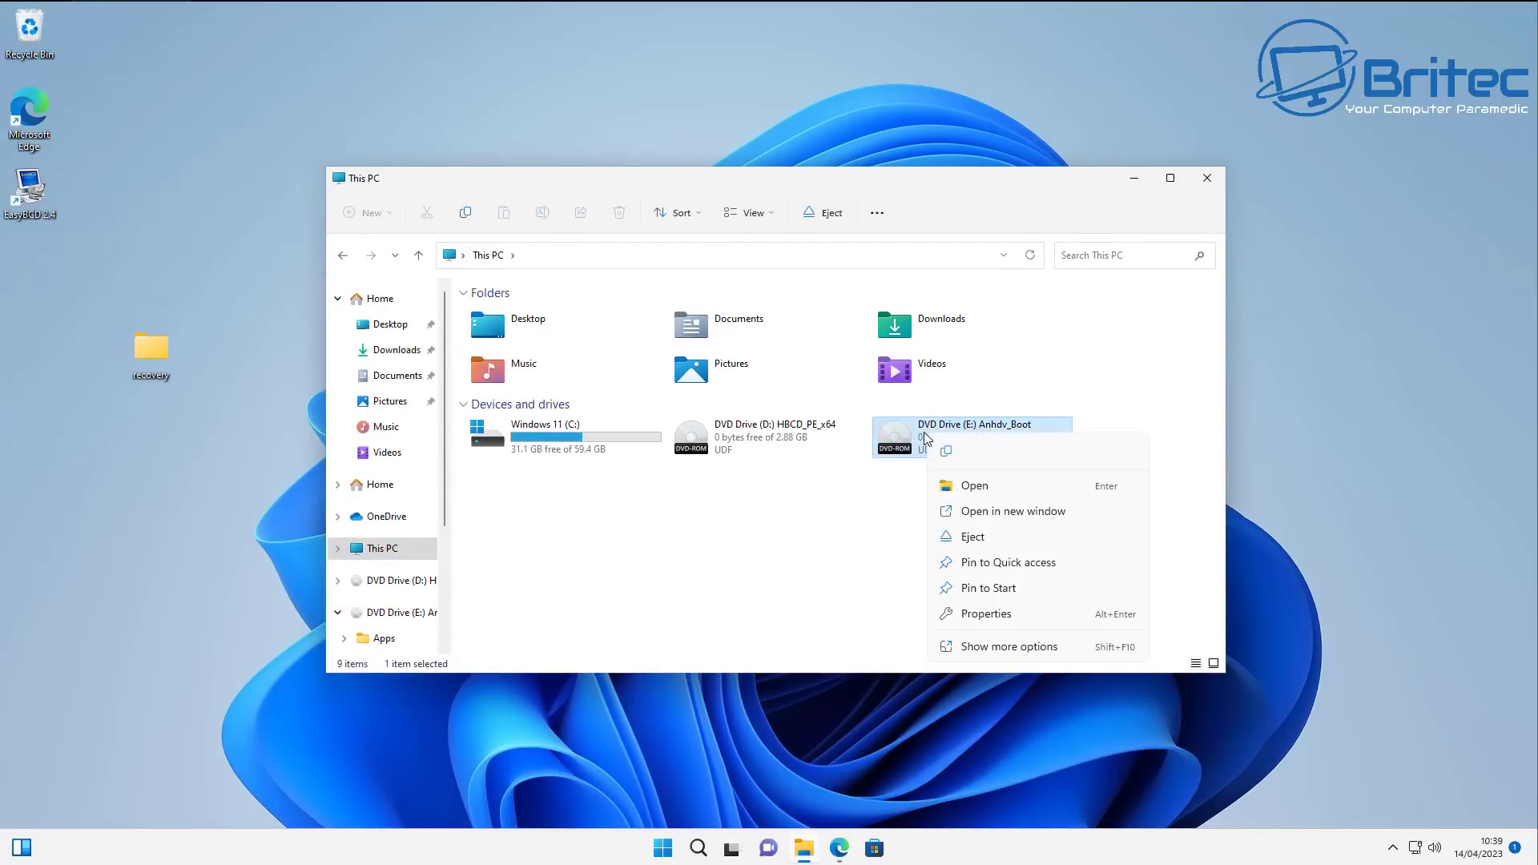
pyautogui.click(990, 545)
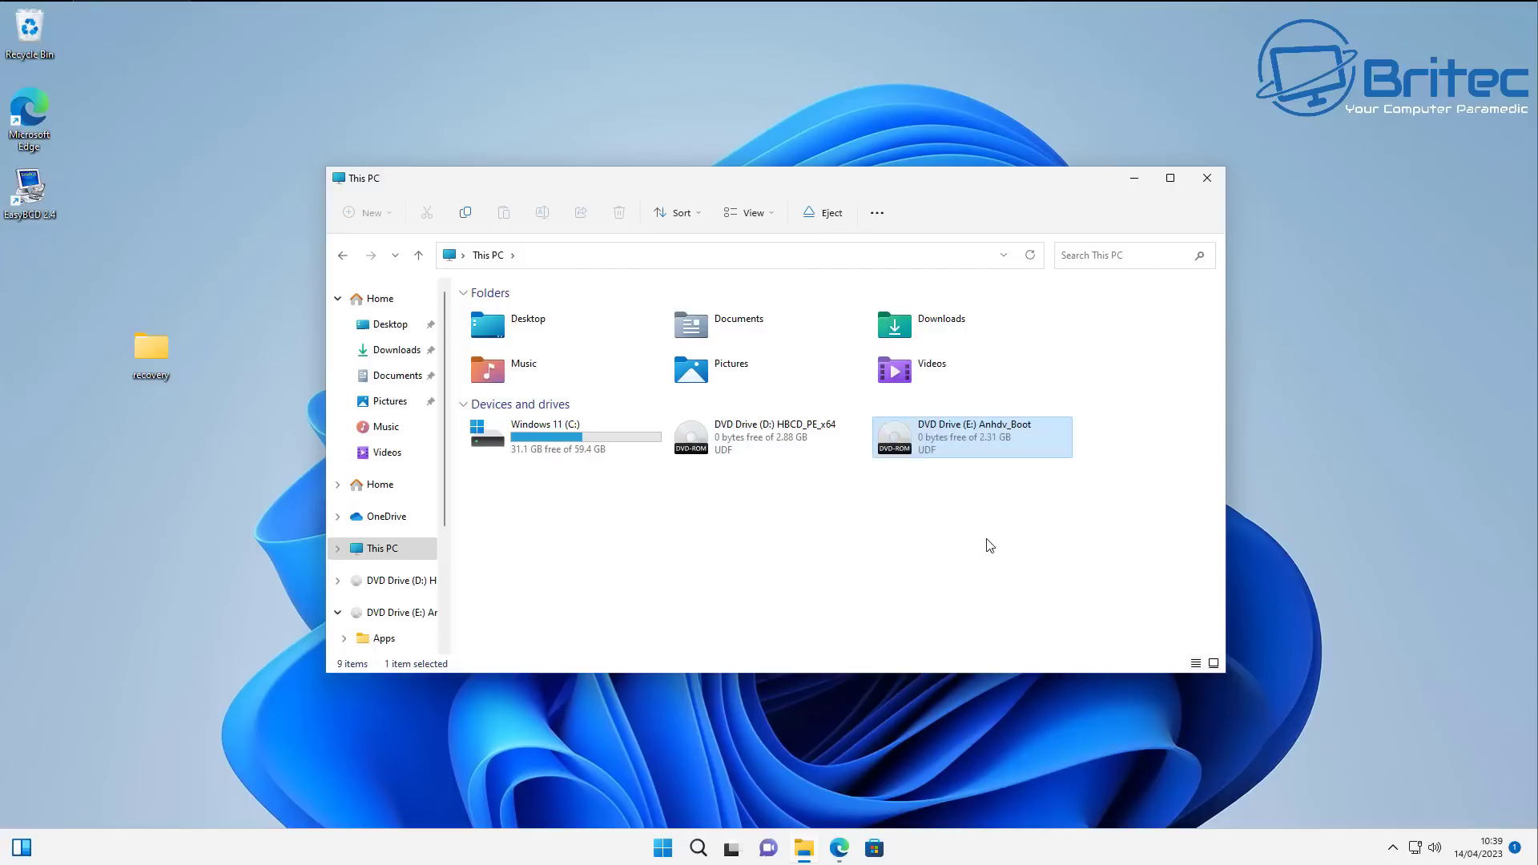
pyautogui.rightClick(783, 437)
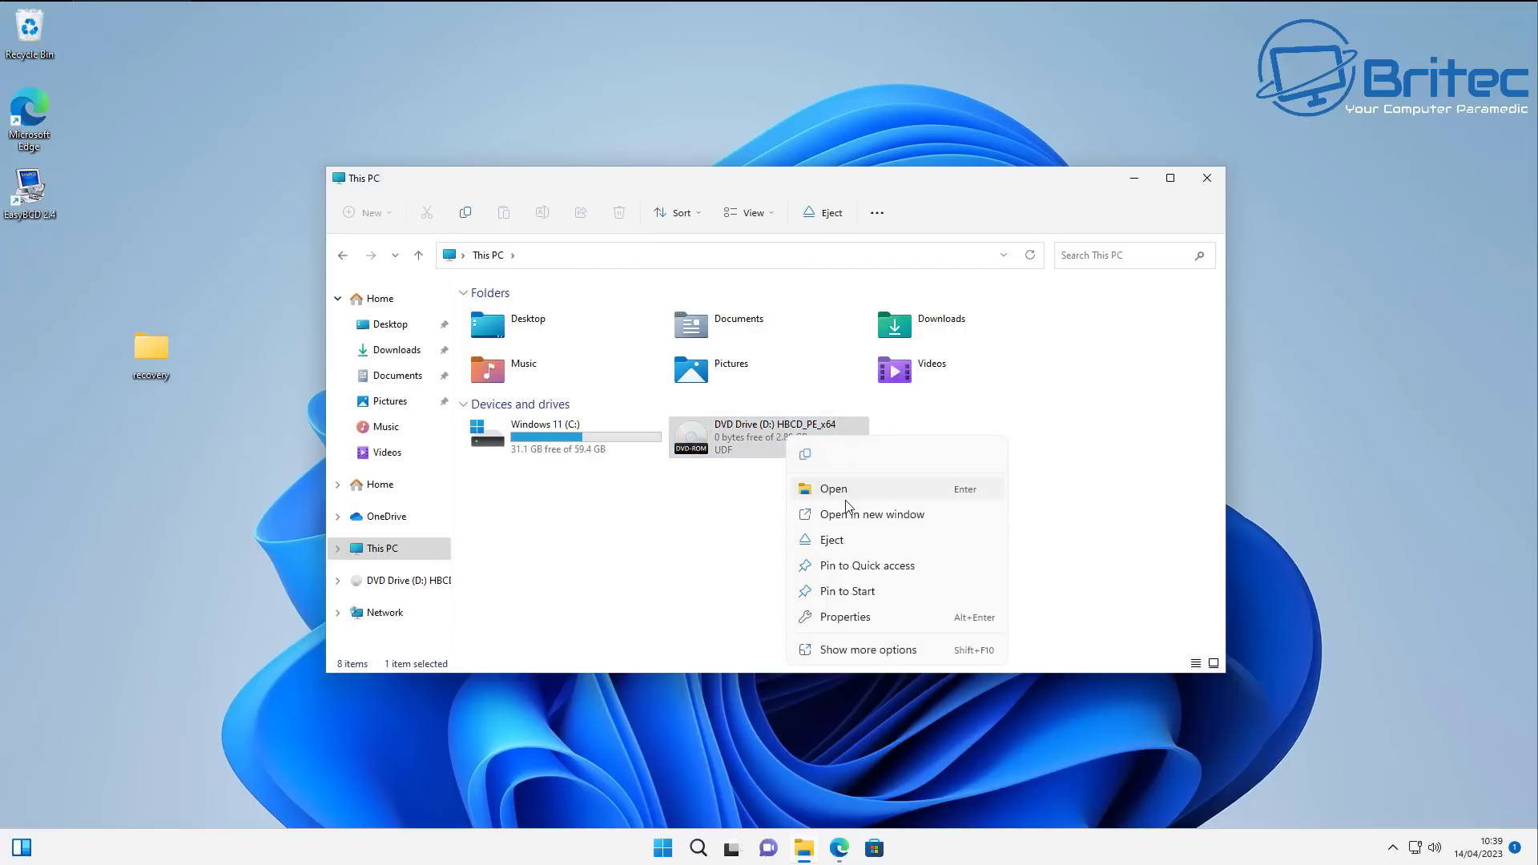
pyautogui.click(833, 540)
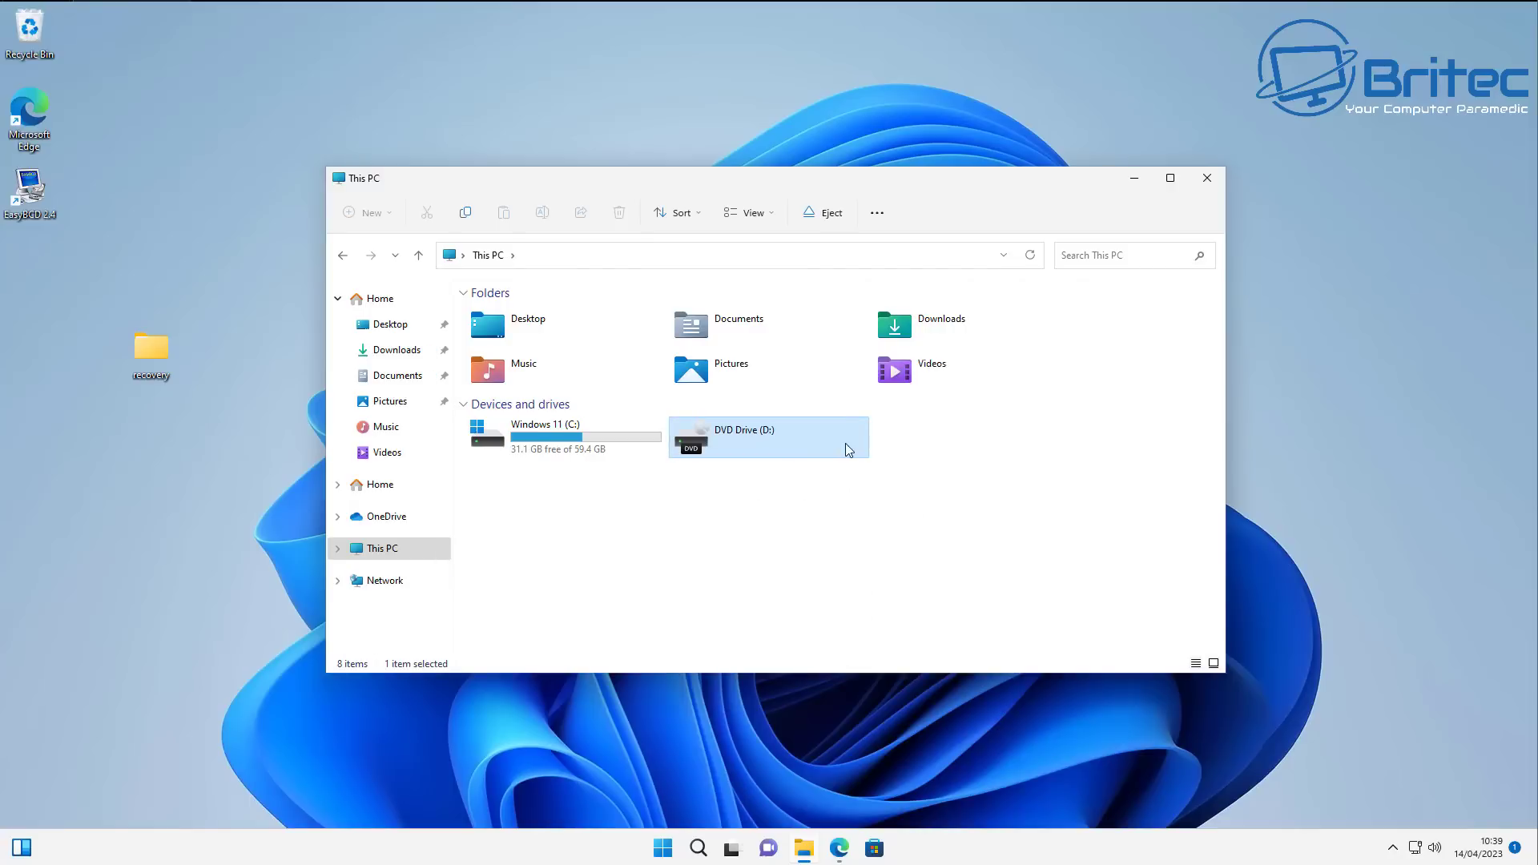
pyautogui.click(1205, 181)
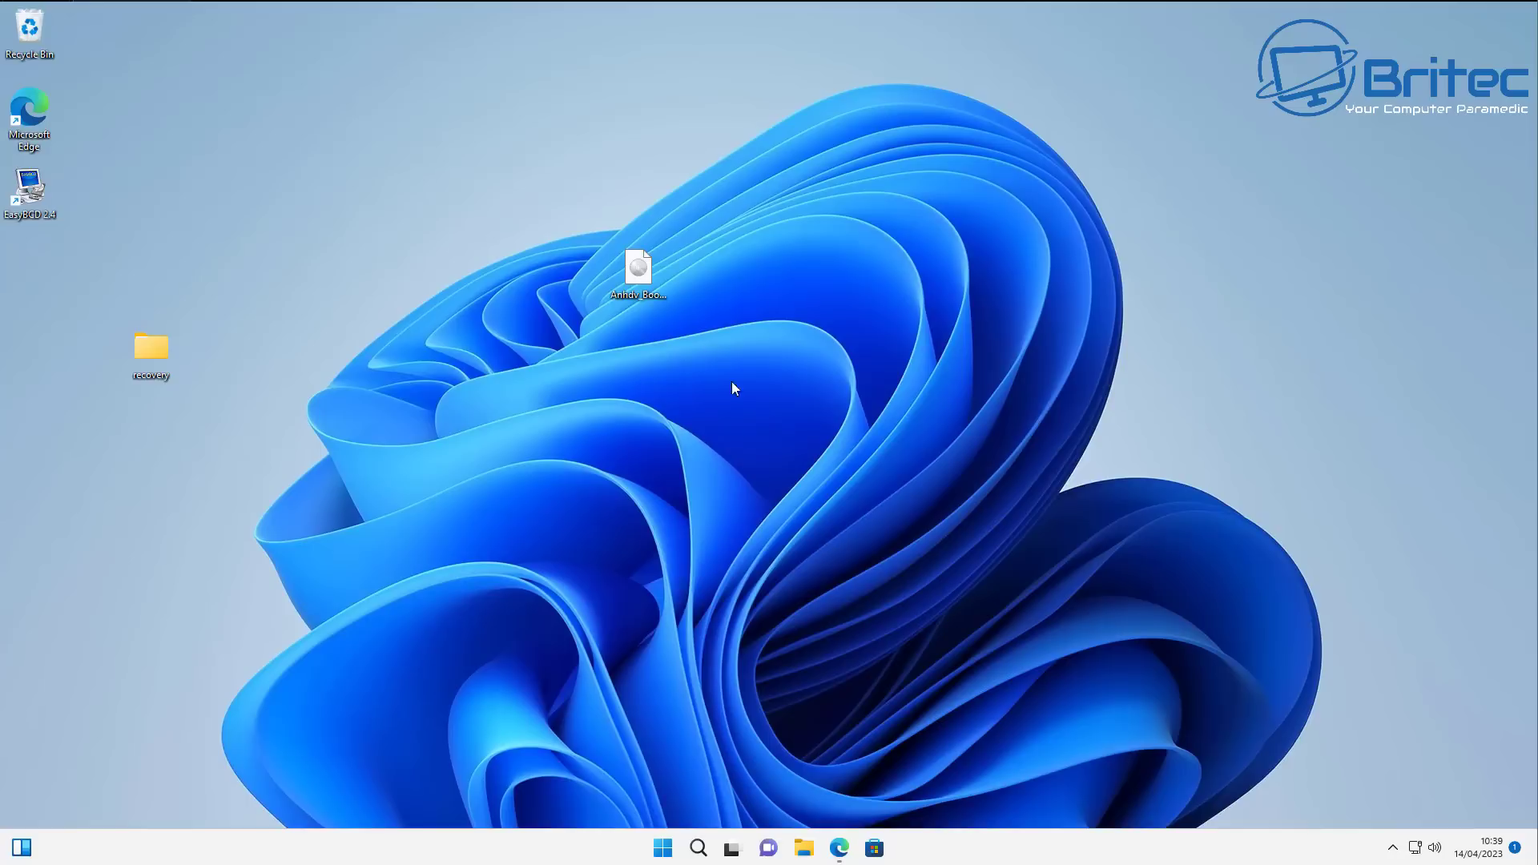
# Step: Delete the Anhdv Boot ISO from the desktop and move the recovery folder to where the ISO was
pyautogui.rightClick(648, 271)
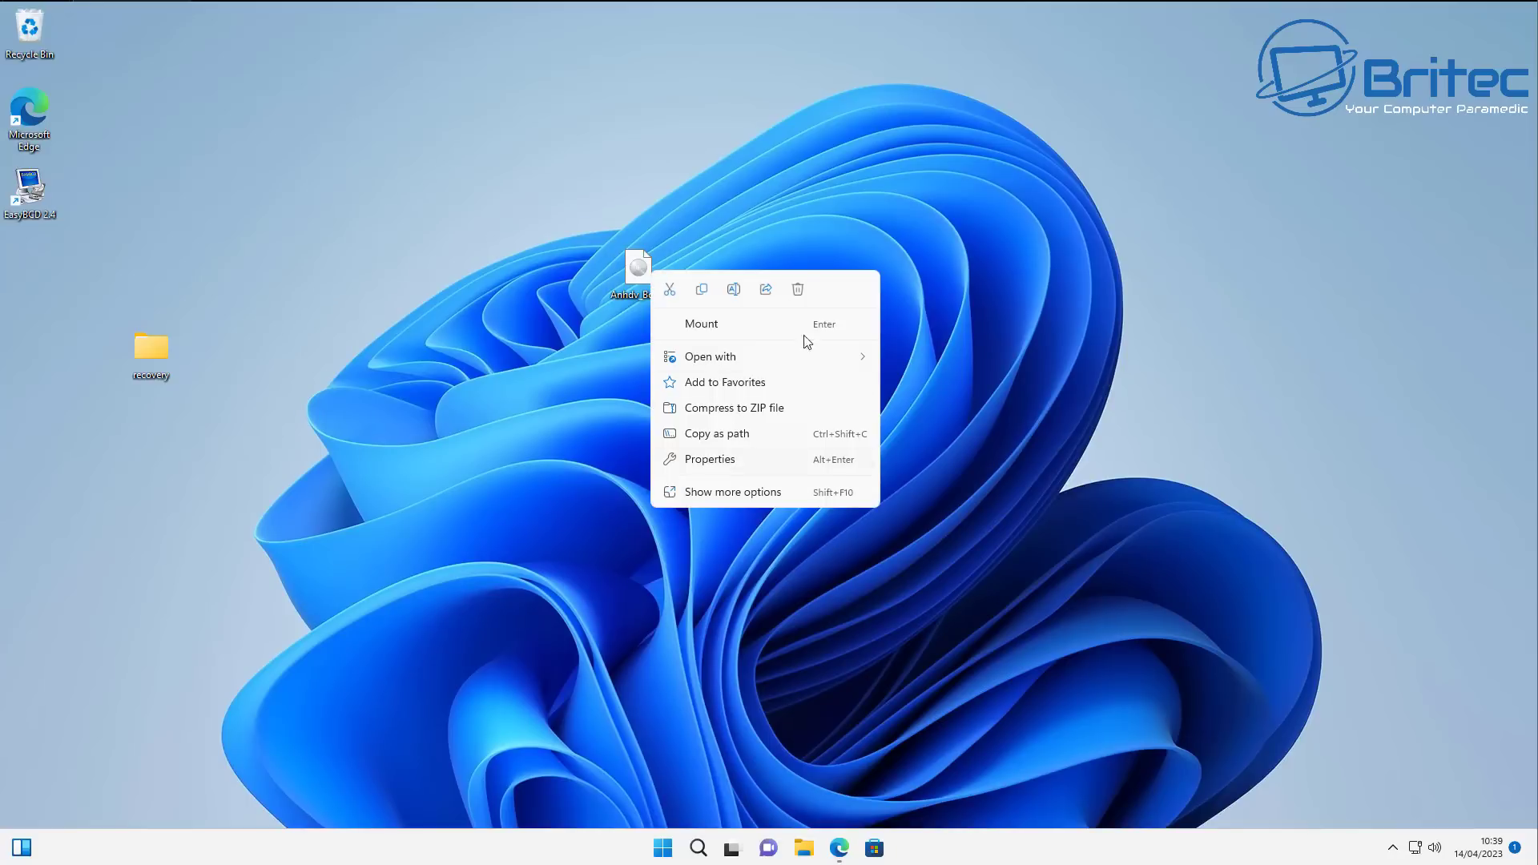
pyautogui.click(800, 290)
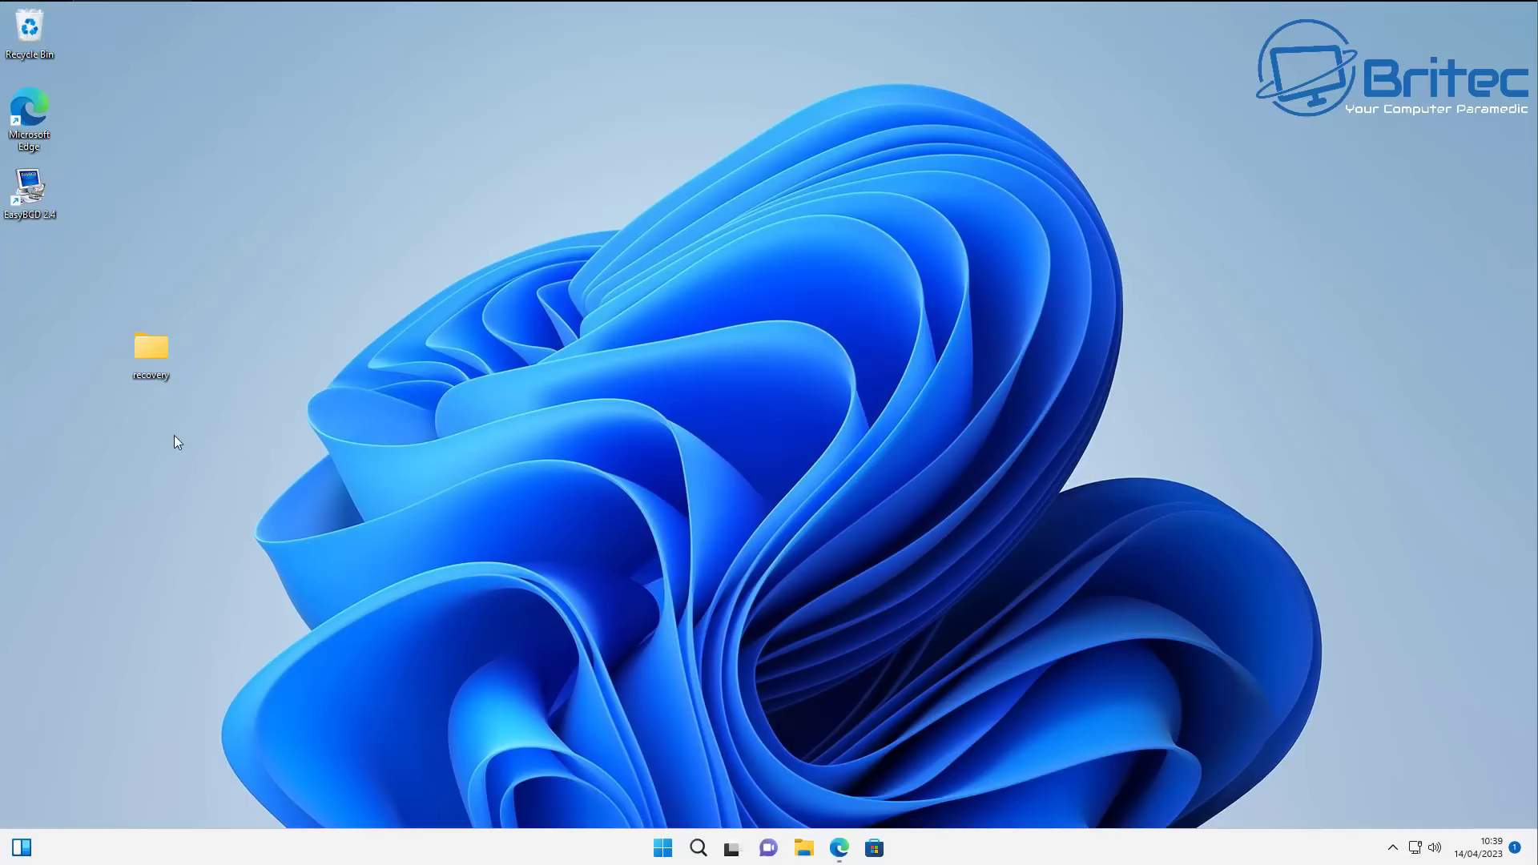
pyautogui.moveTo(156, 354); pyautogui.dragTo(702, 295)
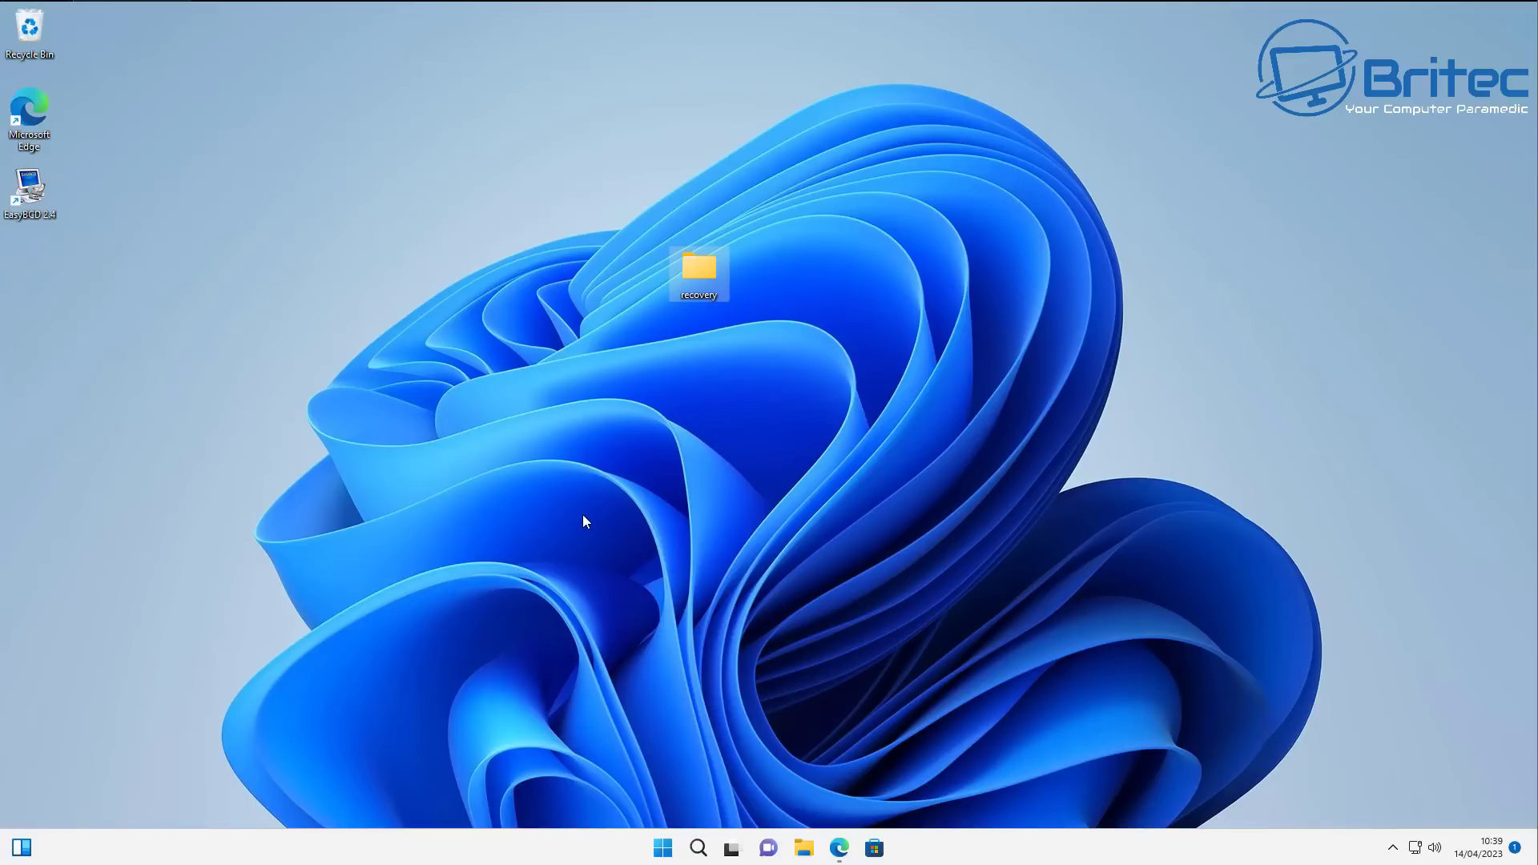
# Step: Open Disk Management and shrink the Windows 11 (C:) volume by 4000 MB
pyautogui.rightClick(663, 848)
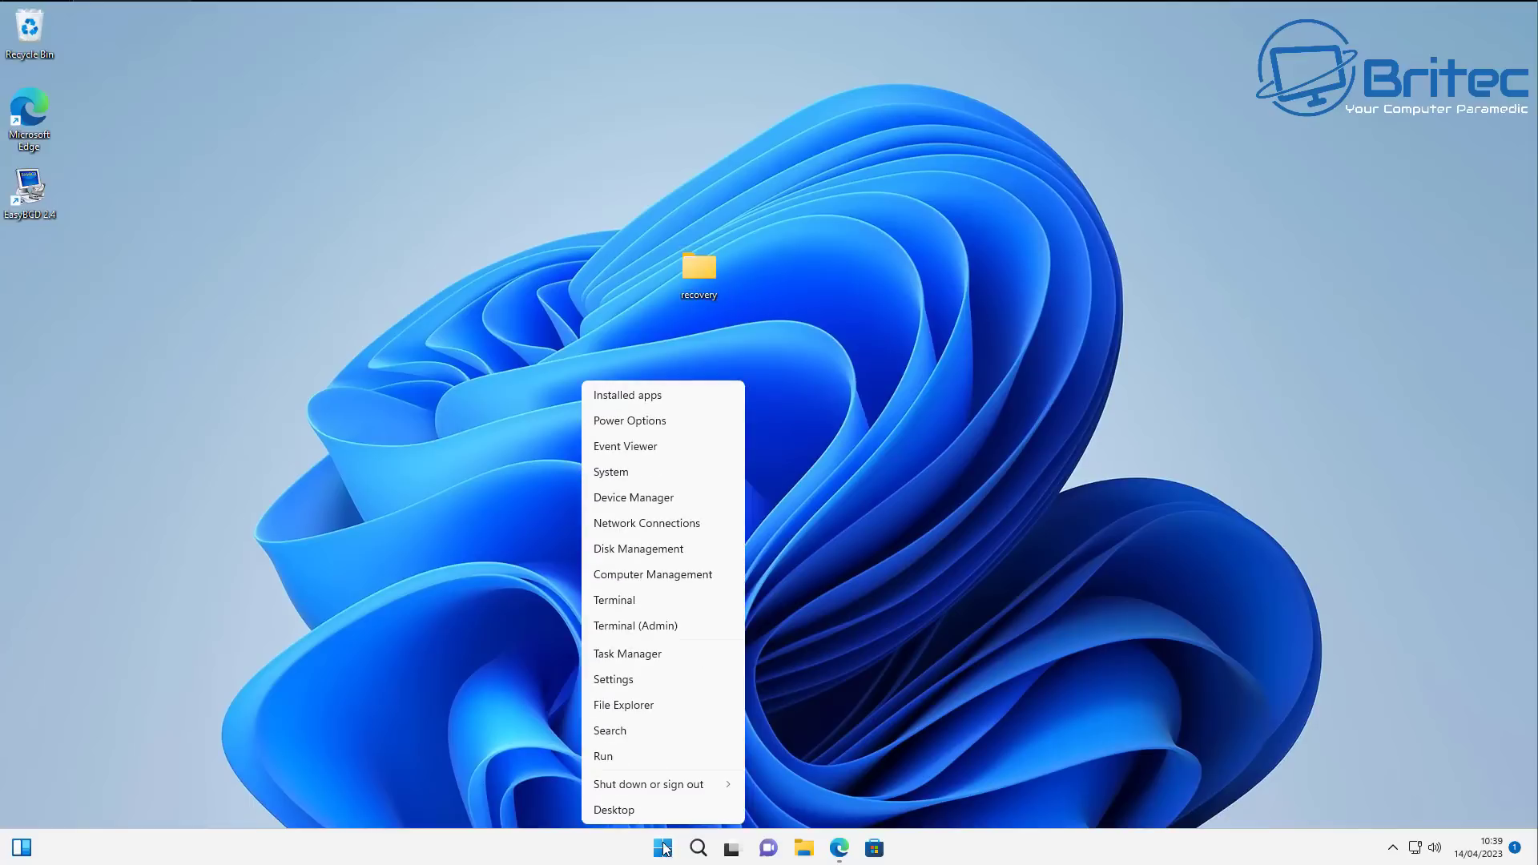
pyautogui.click(649, 553)
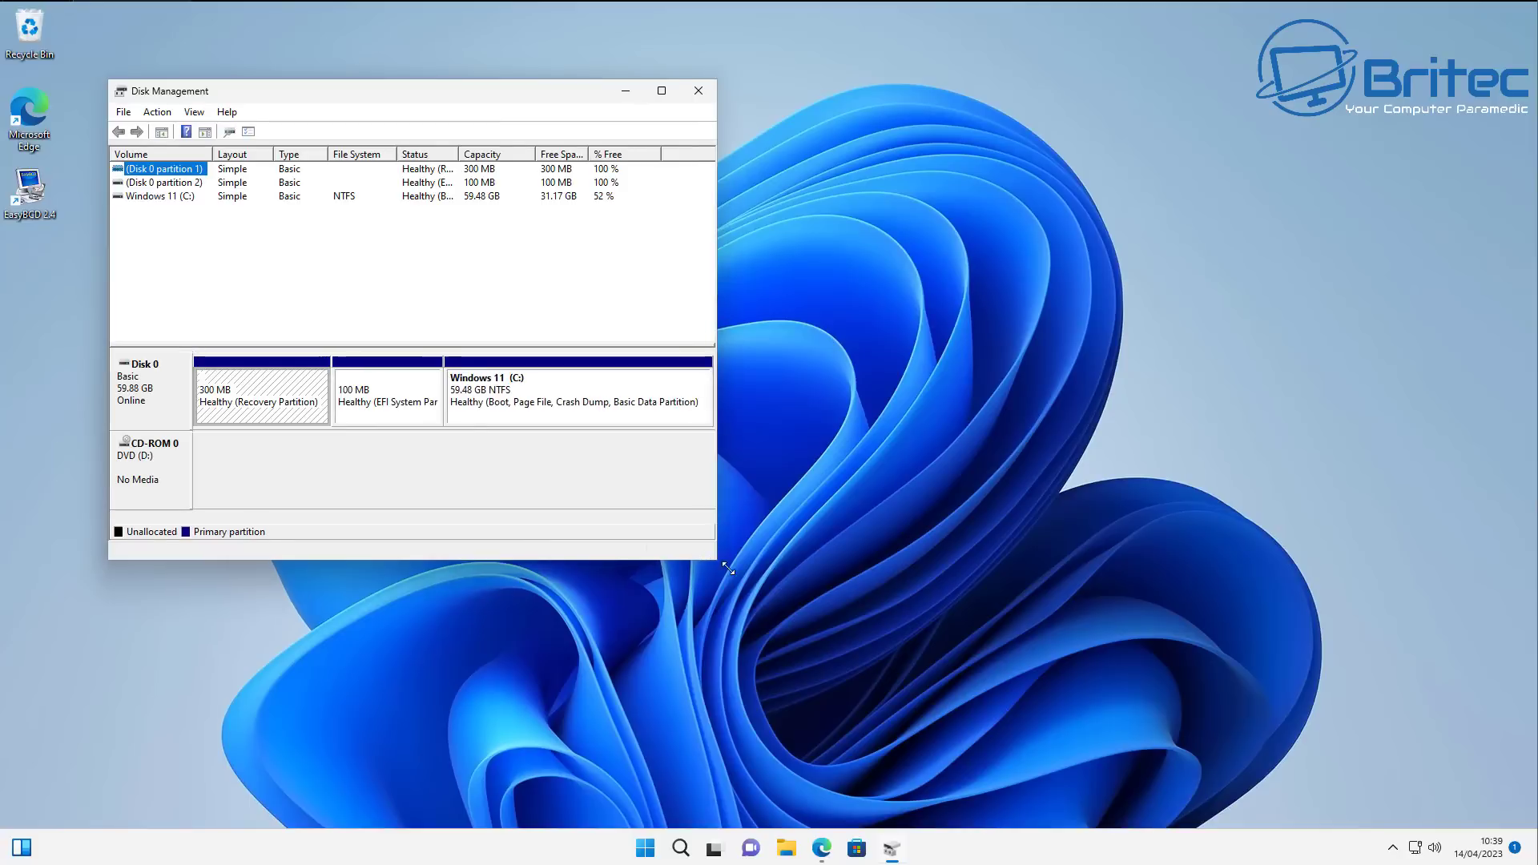
pyautogui.moveTo(633, 104); pyautogui.dragTo(766, 118)
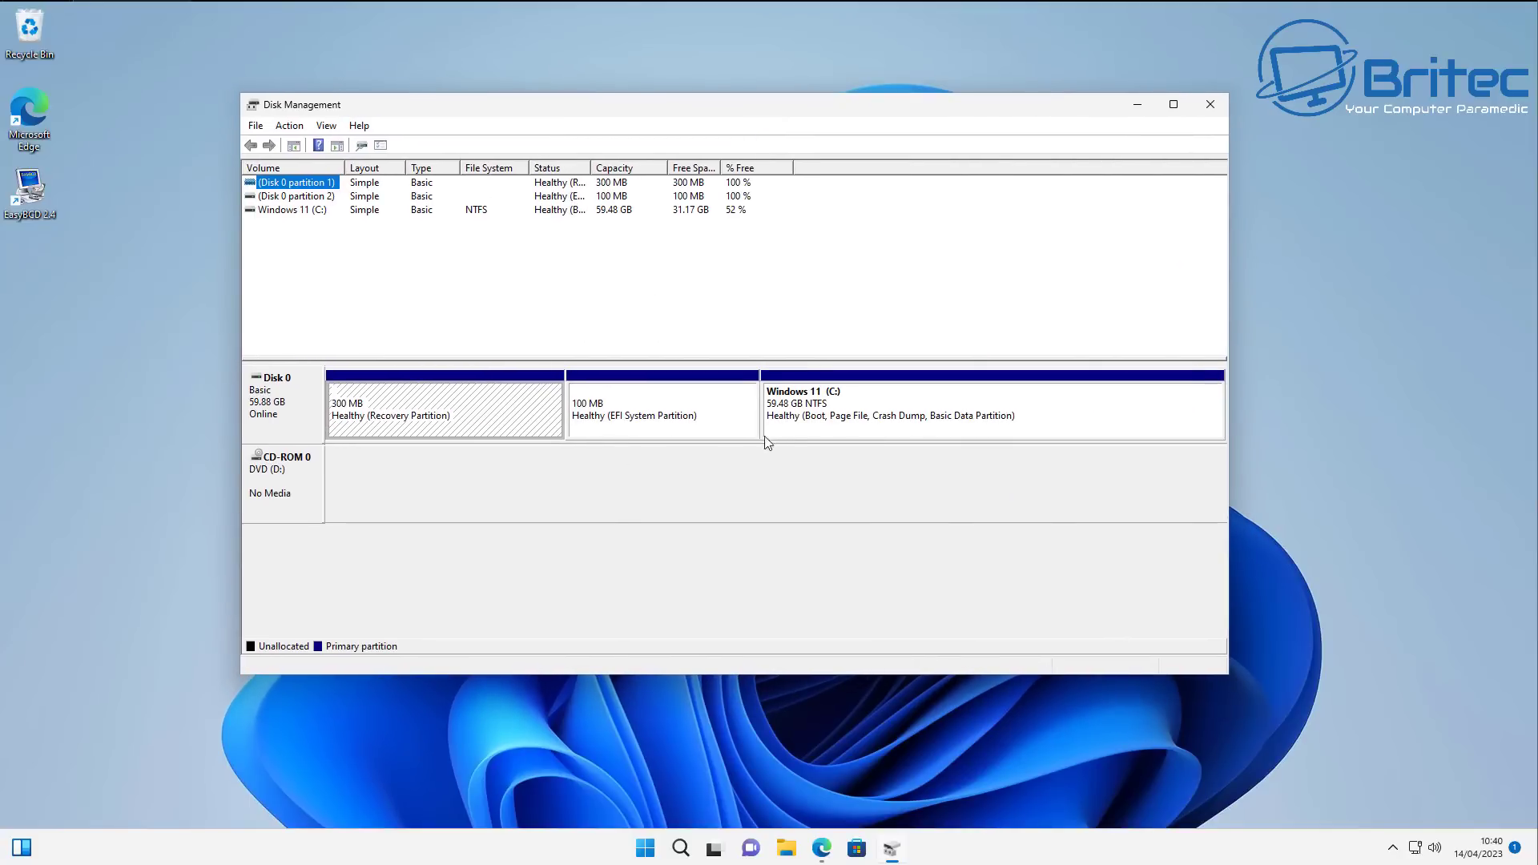
pyautogui.click(804, 418)
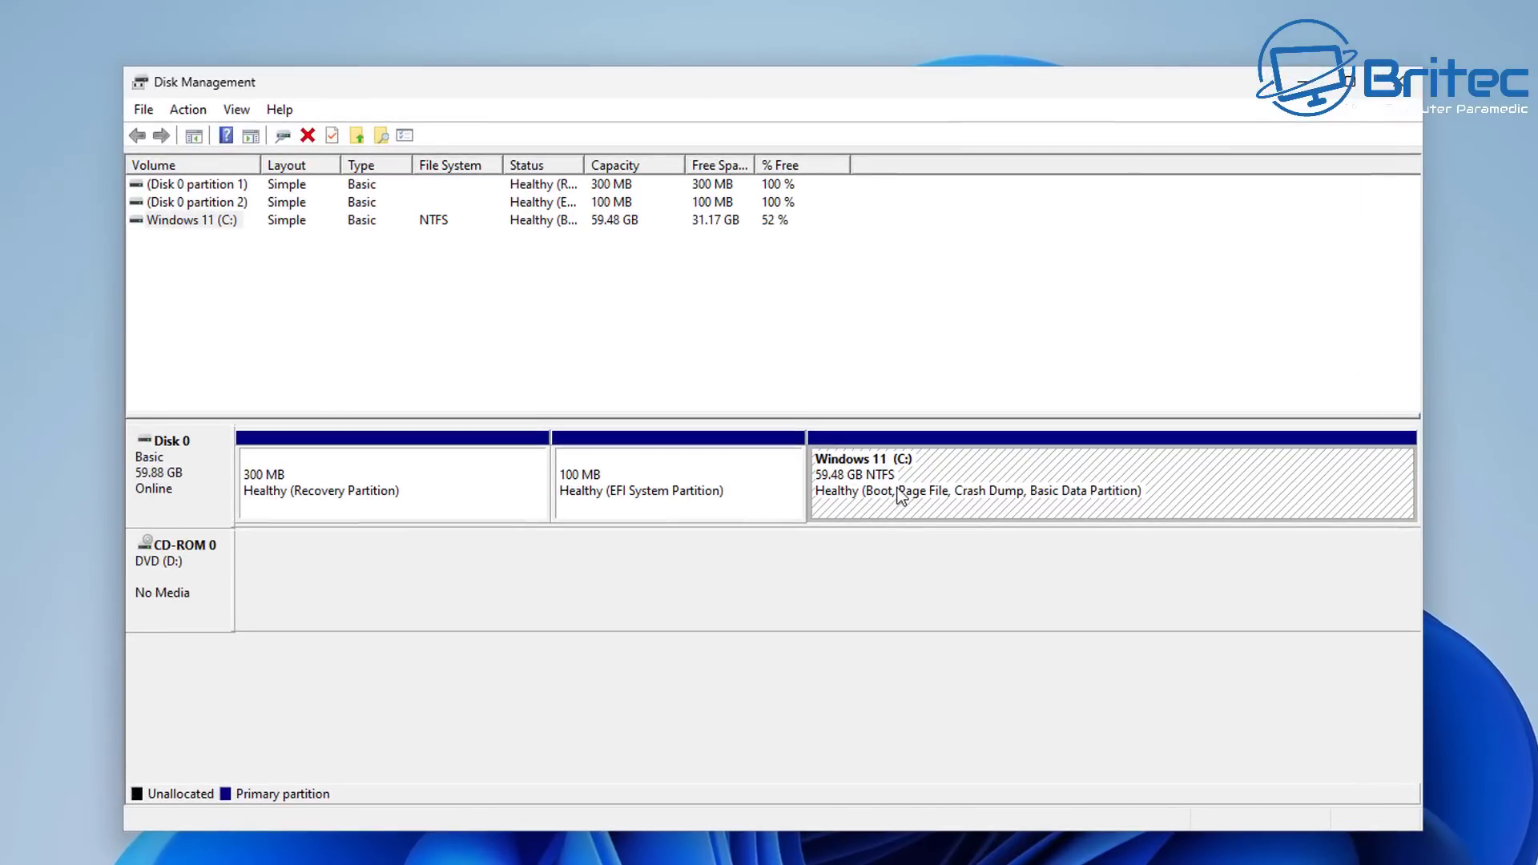
pyautogui.rightClick(911, 479)
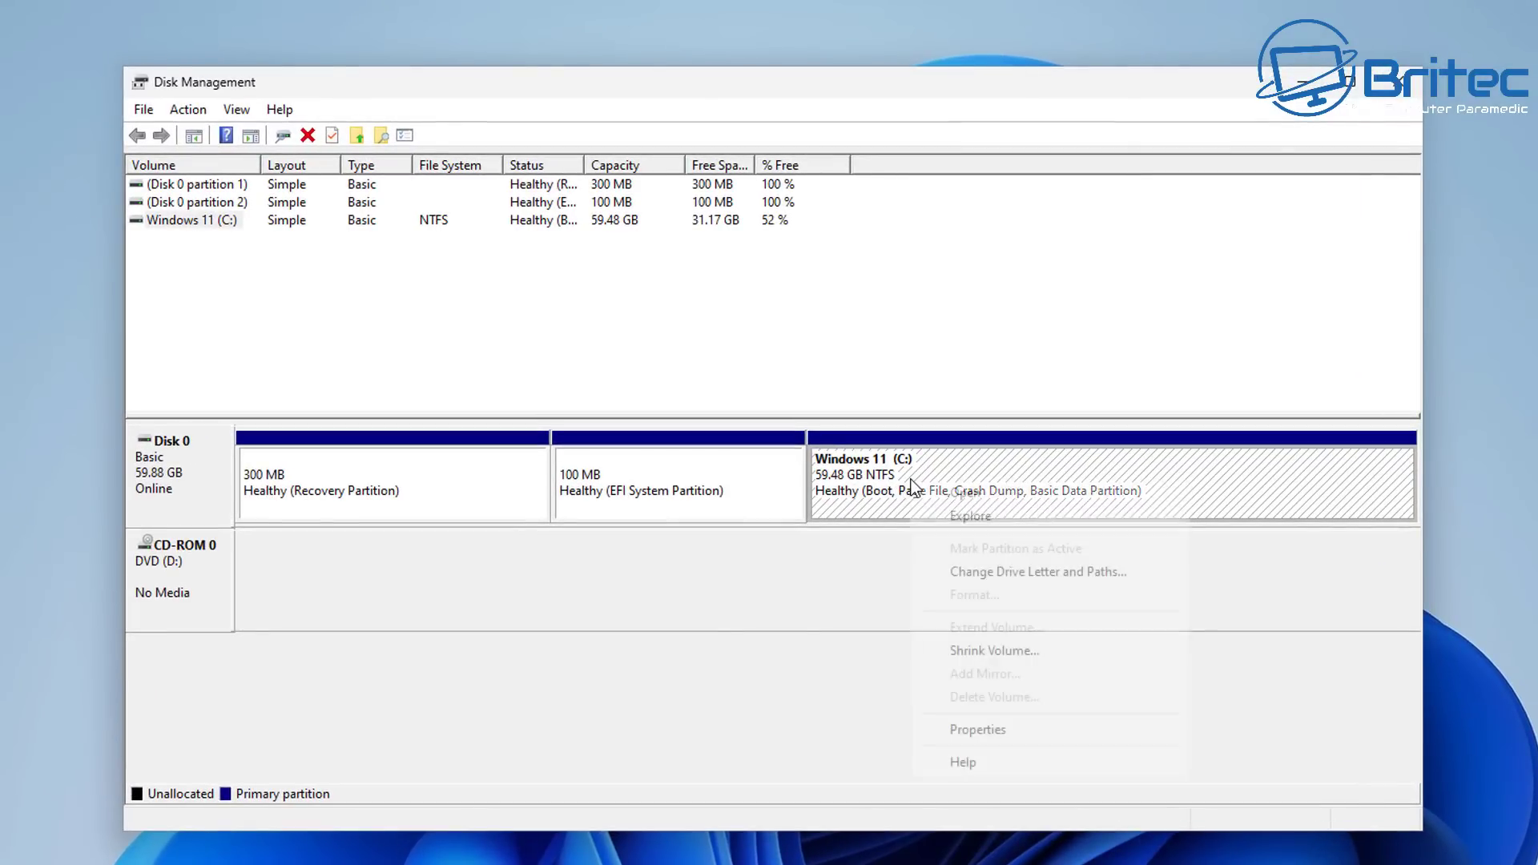
pyautogui.click(983, 651)
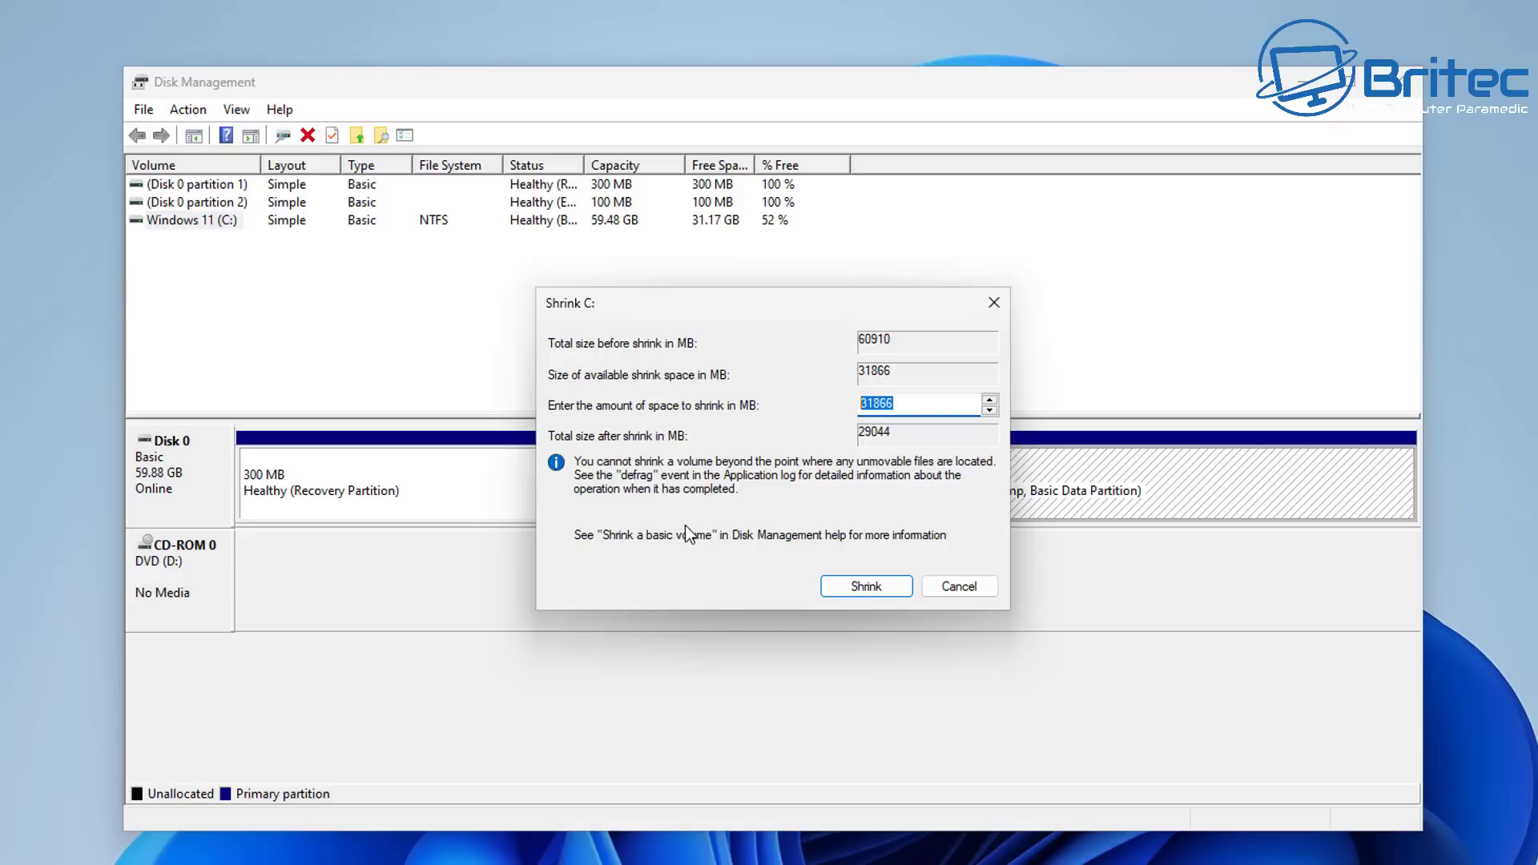
pyautogui.write('4000')
pyautogui.click(890, 590)
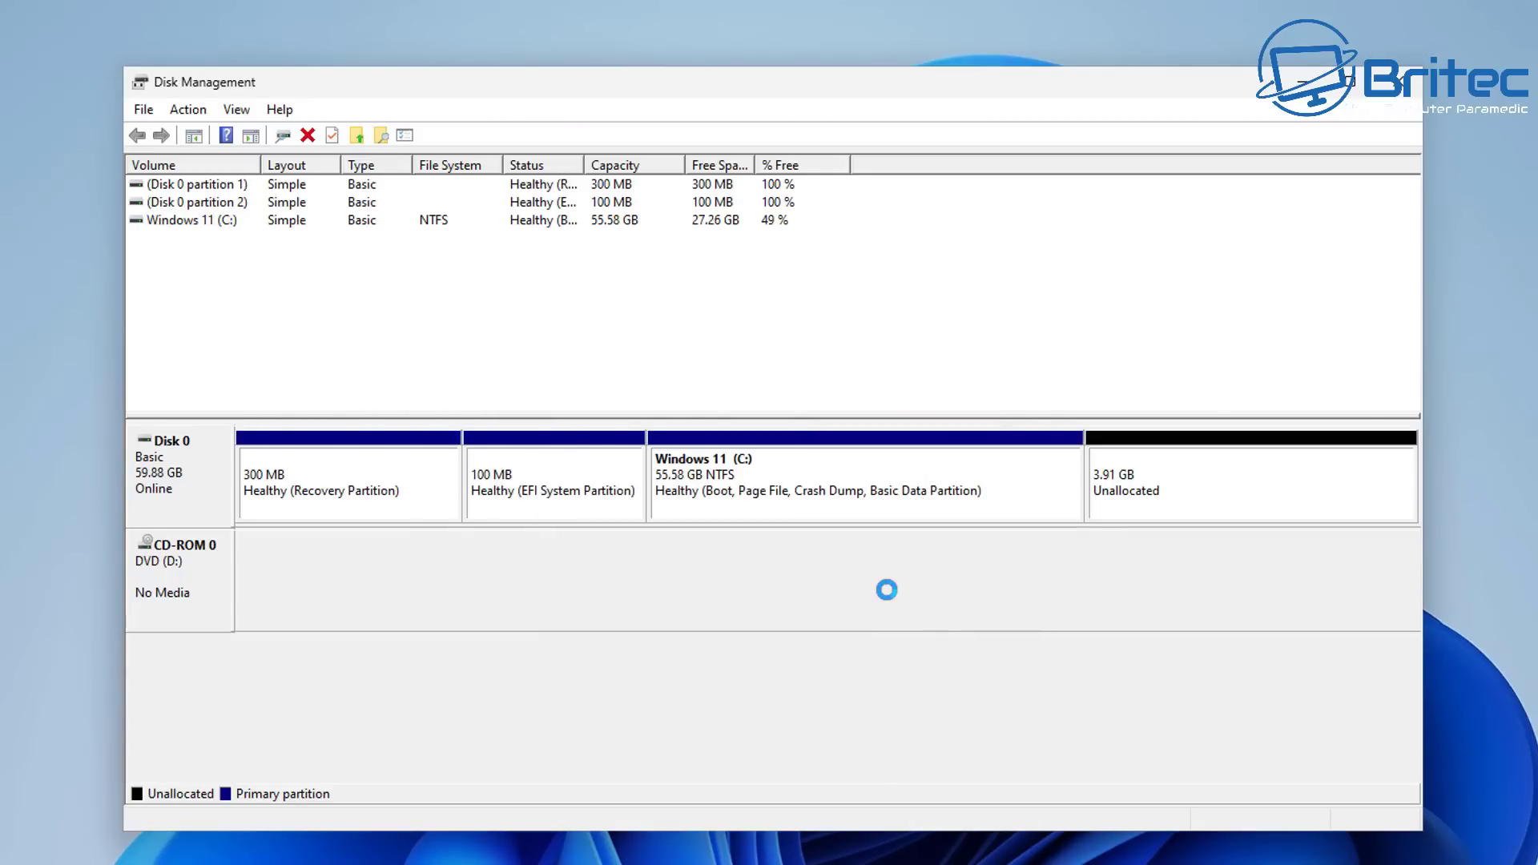
# Step: Start a new simple volume in Disk 0's unallocated space, keeping the full 3999 MB and assigning drive letter Z
pyautogui.click(1155, 496)
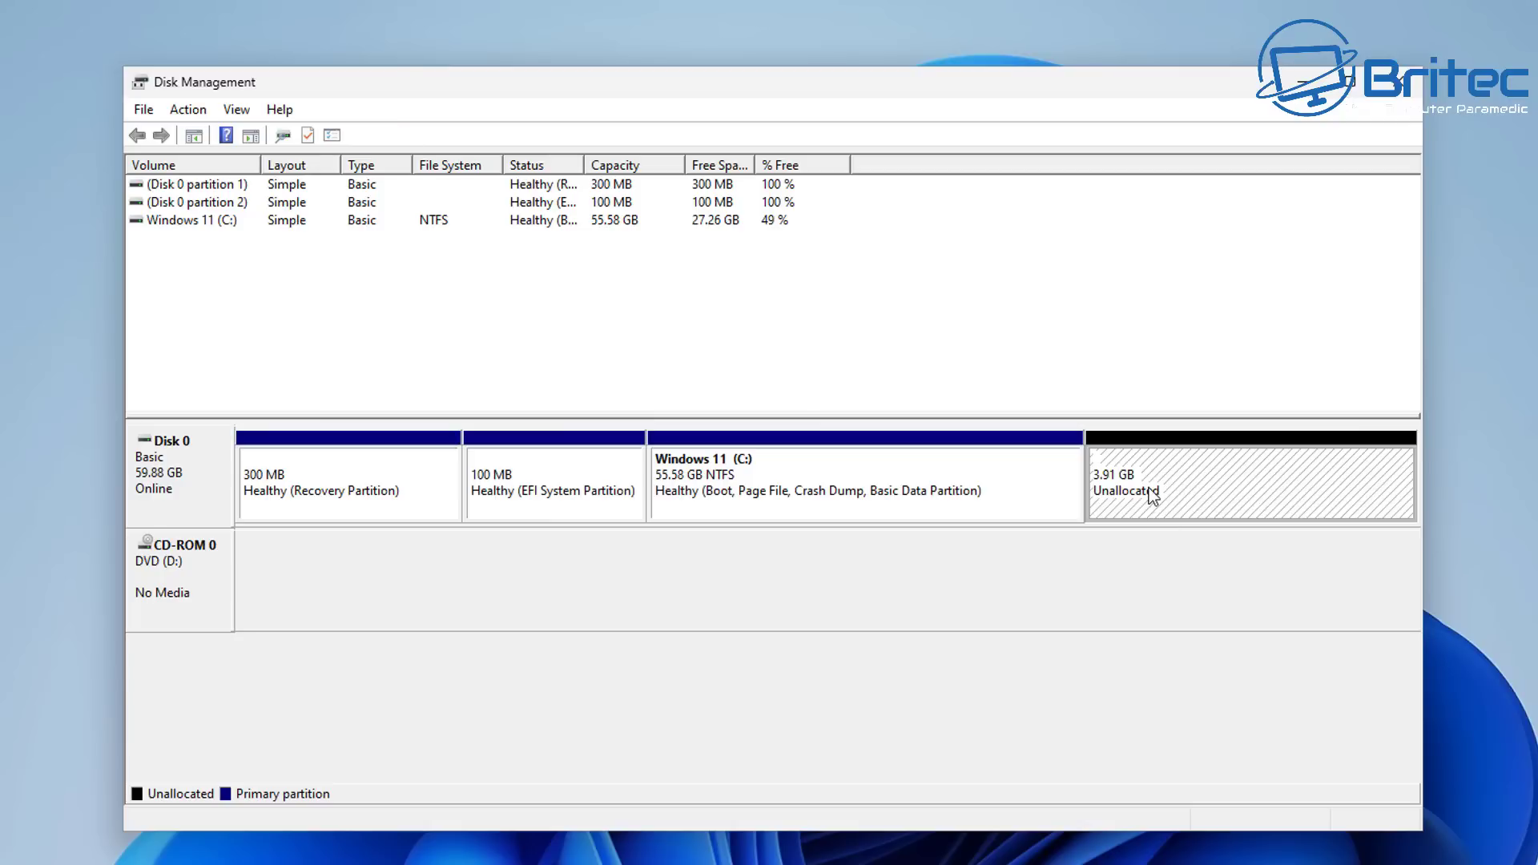
pyautogui.rightClick(1149, 488)
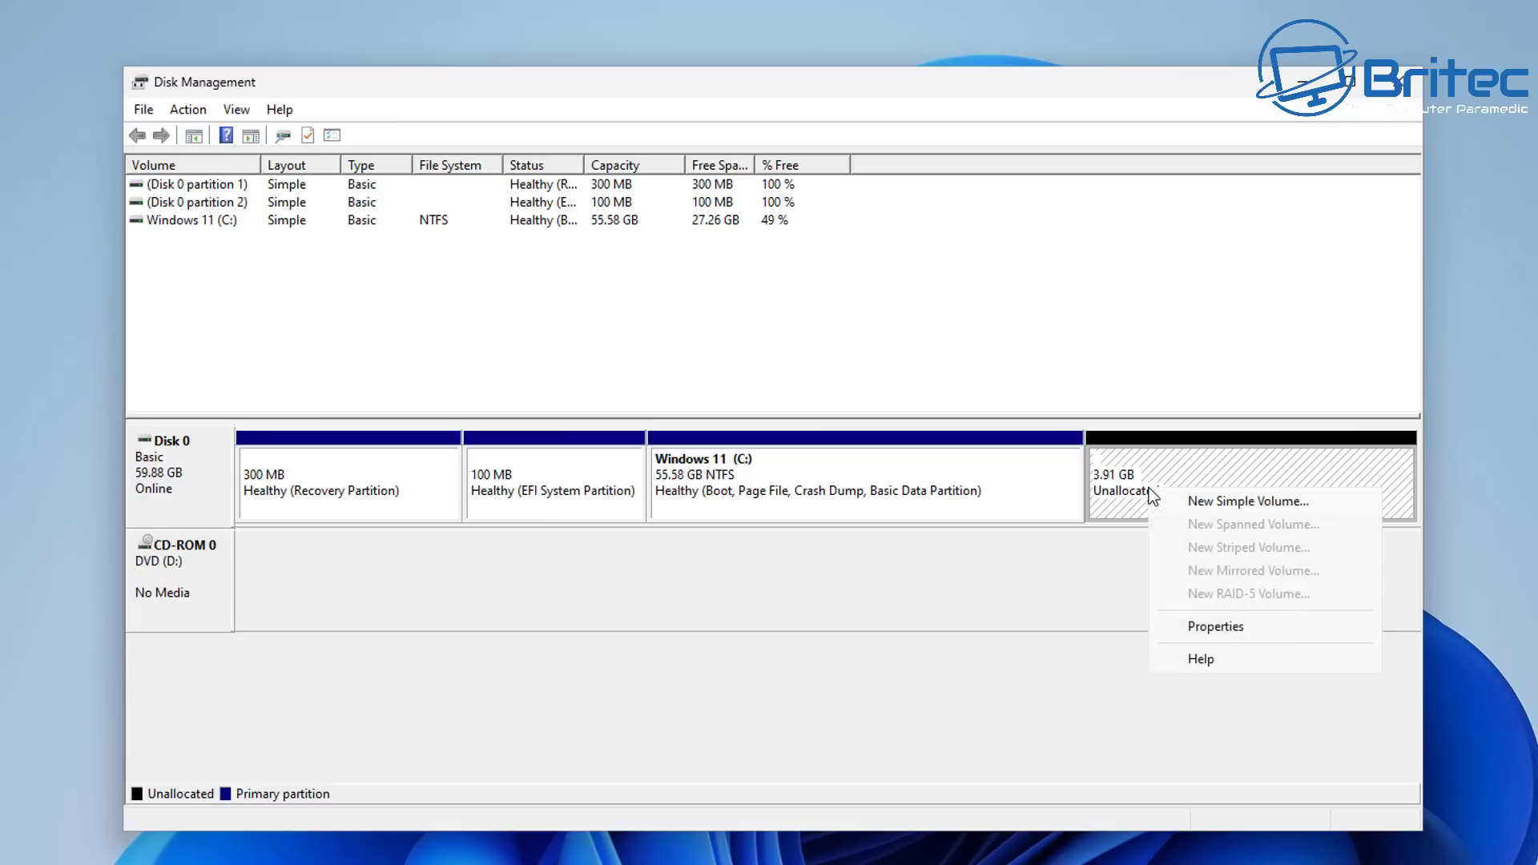
pyautogui.click(1222, 505)
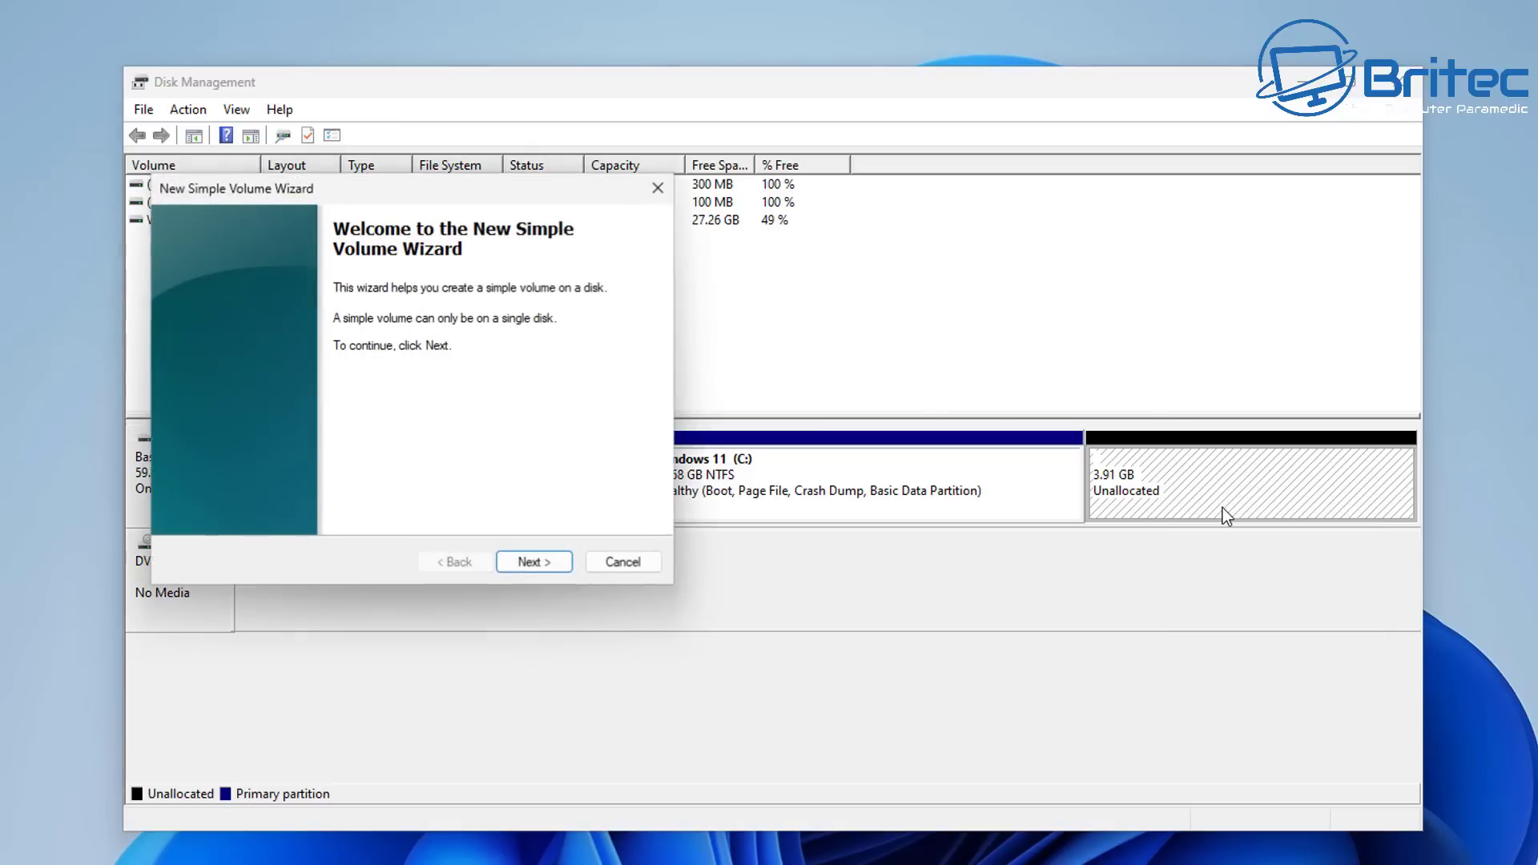
pyautogui.moveTo(460, 188); pyautogui.dragTo(828, 272)
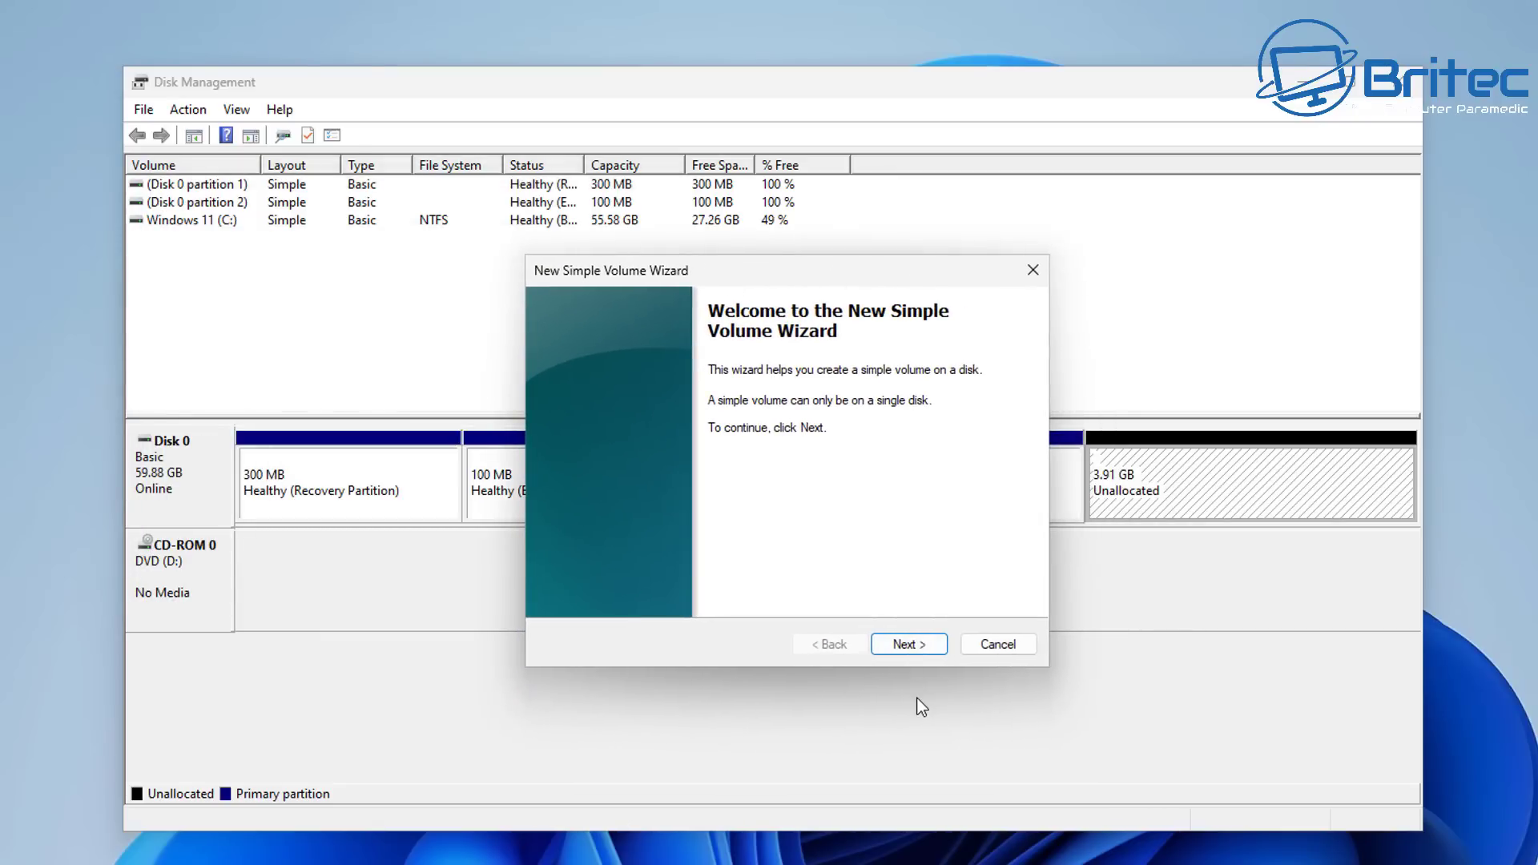
pyautogui.click(926, 647)
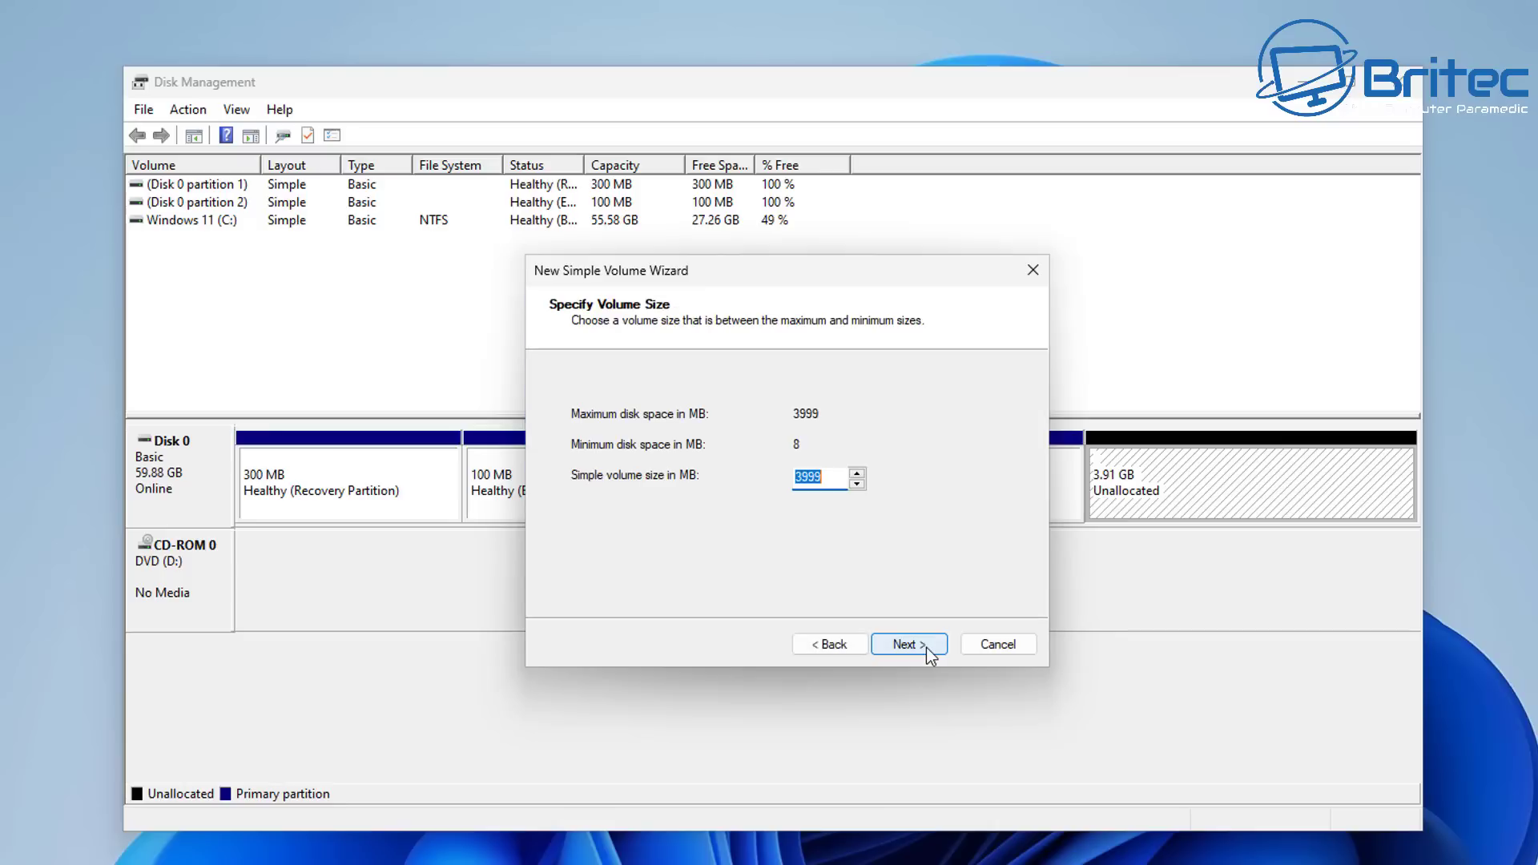
pyautogui.click(926, 647)
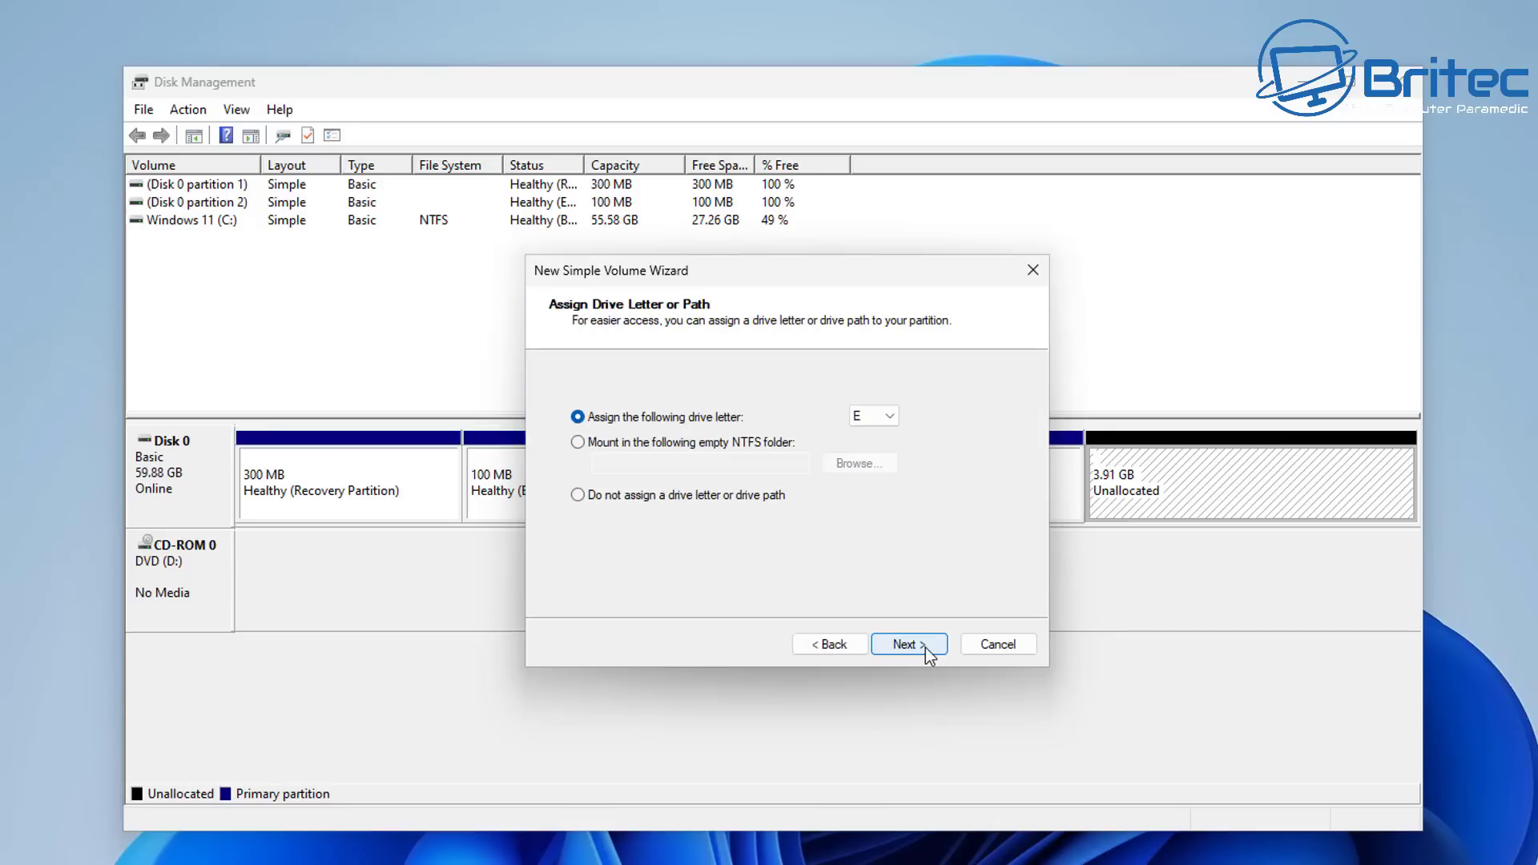
pyautogui.click(888, 414)
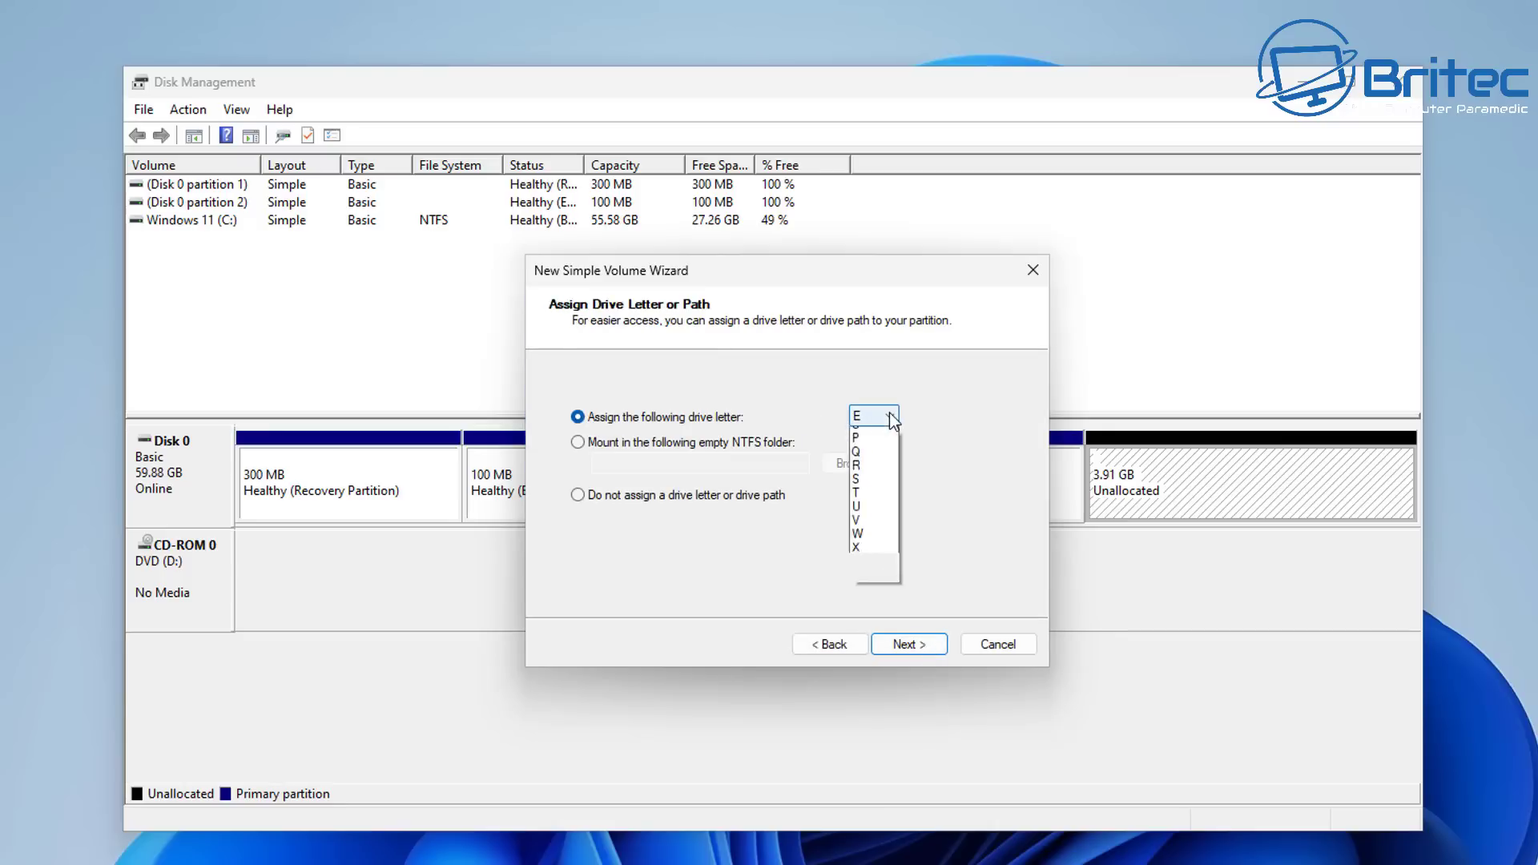
pyautogui.click(869, 752)
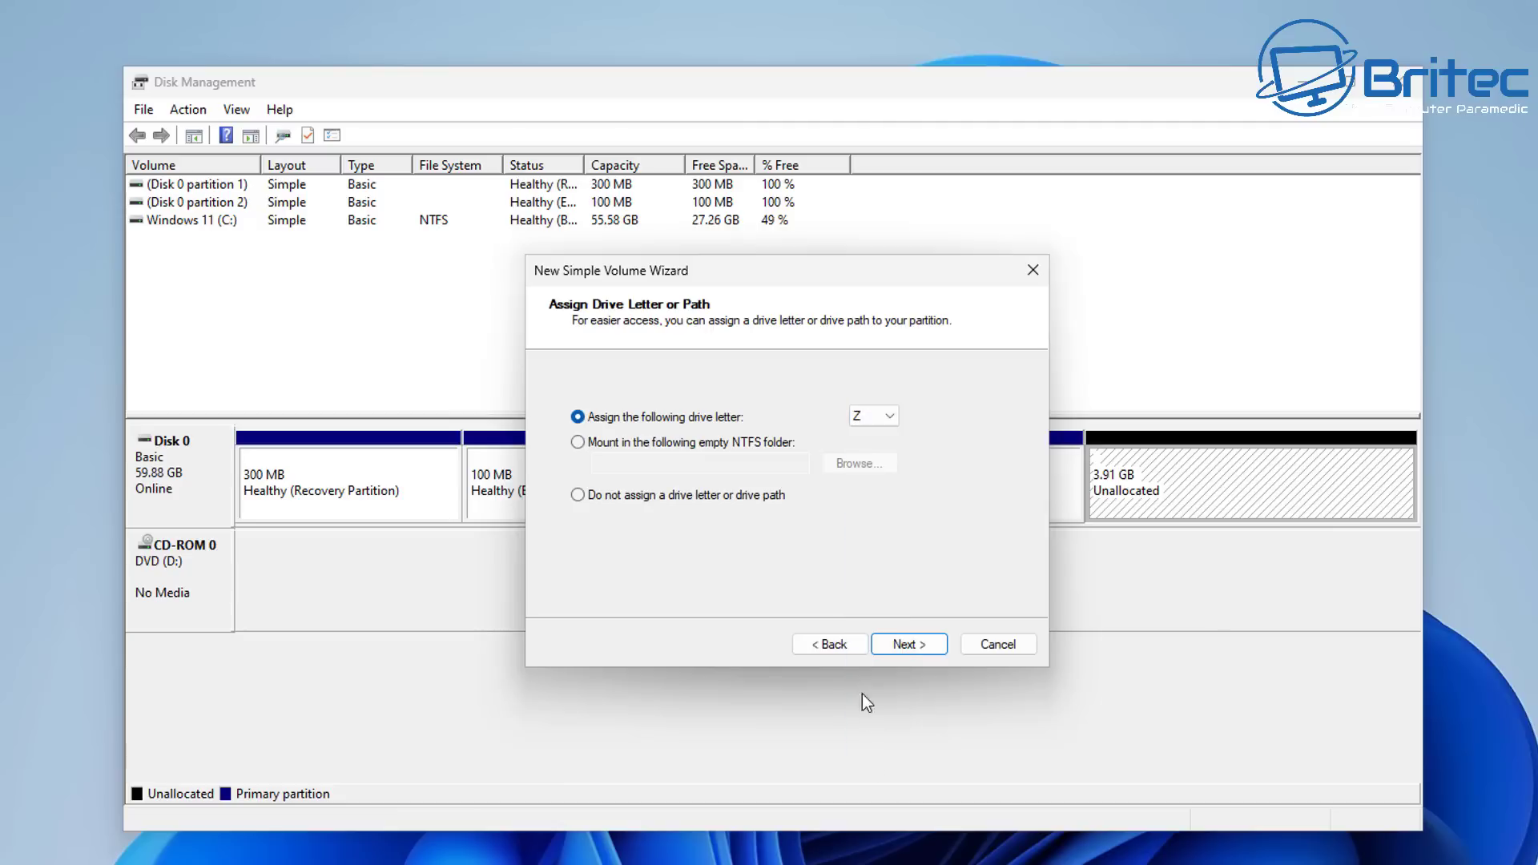
pyautogui.click(917, 647)
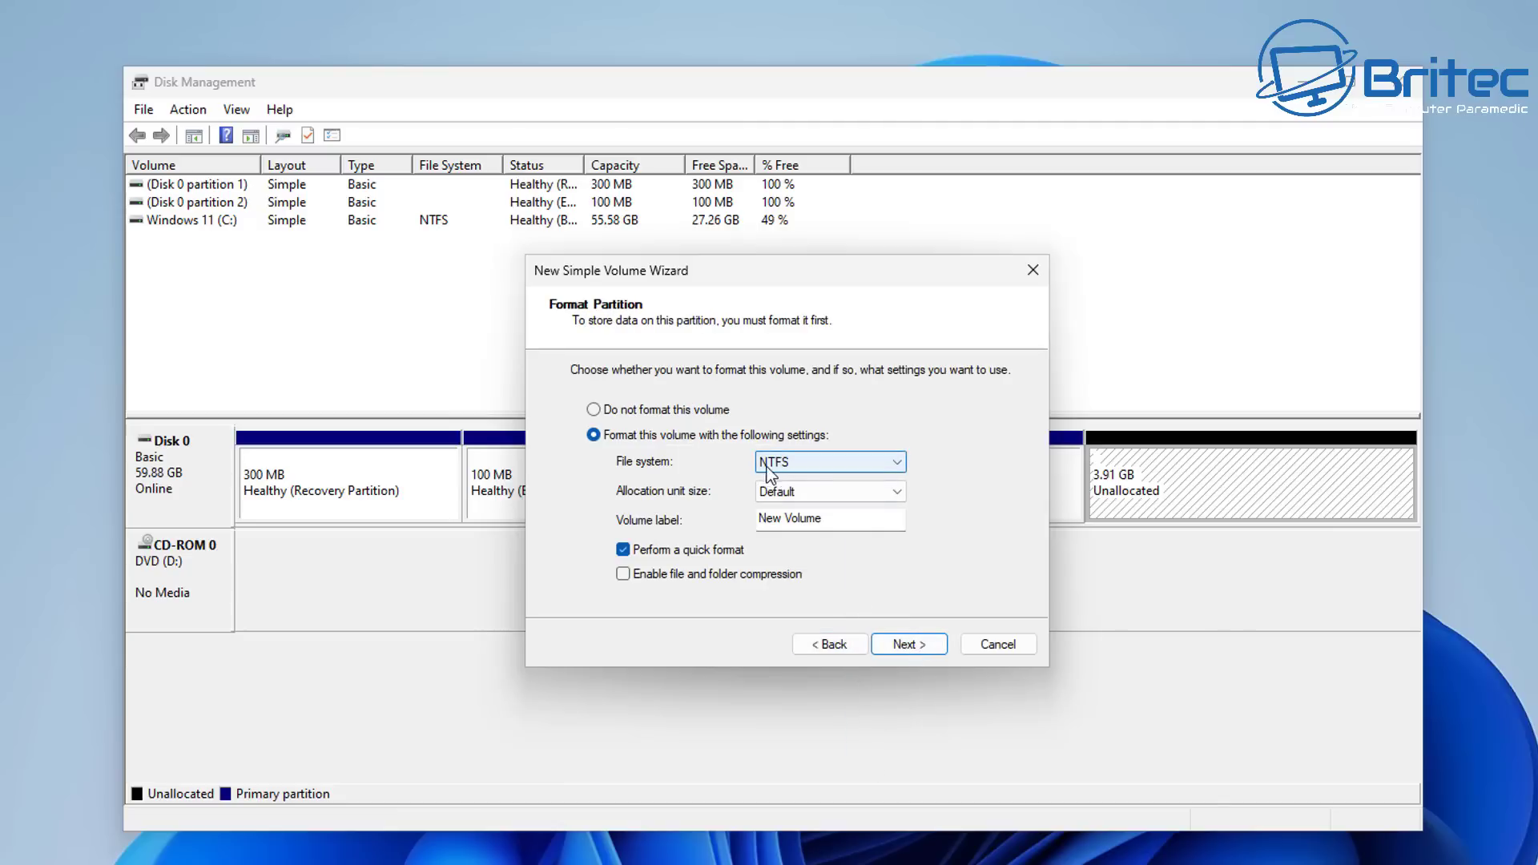
# Step: Label the new volume Rescue, create it with a quick NTFS format, and close Disk Management
pyautogui.moveTo(835, 523); pyautogui.dragTo(758, 520)
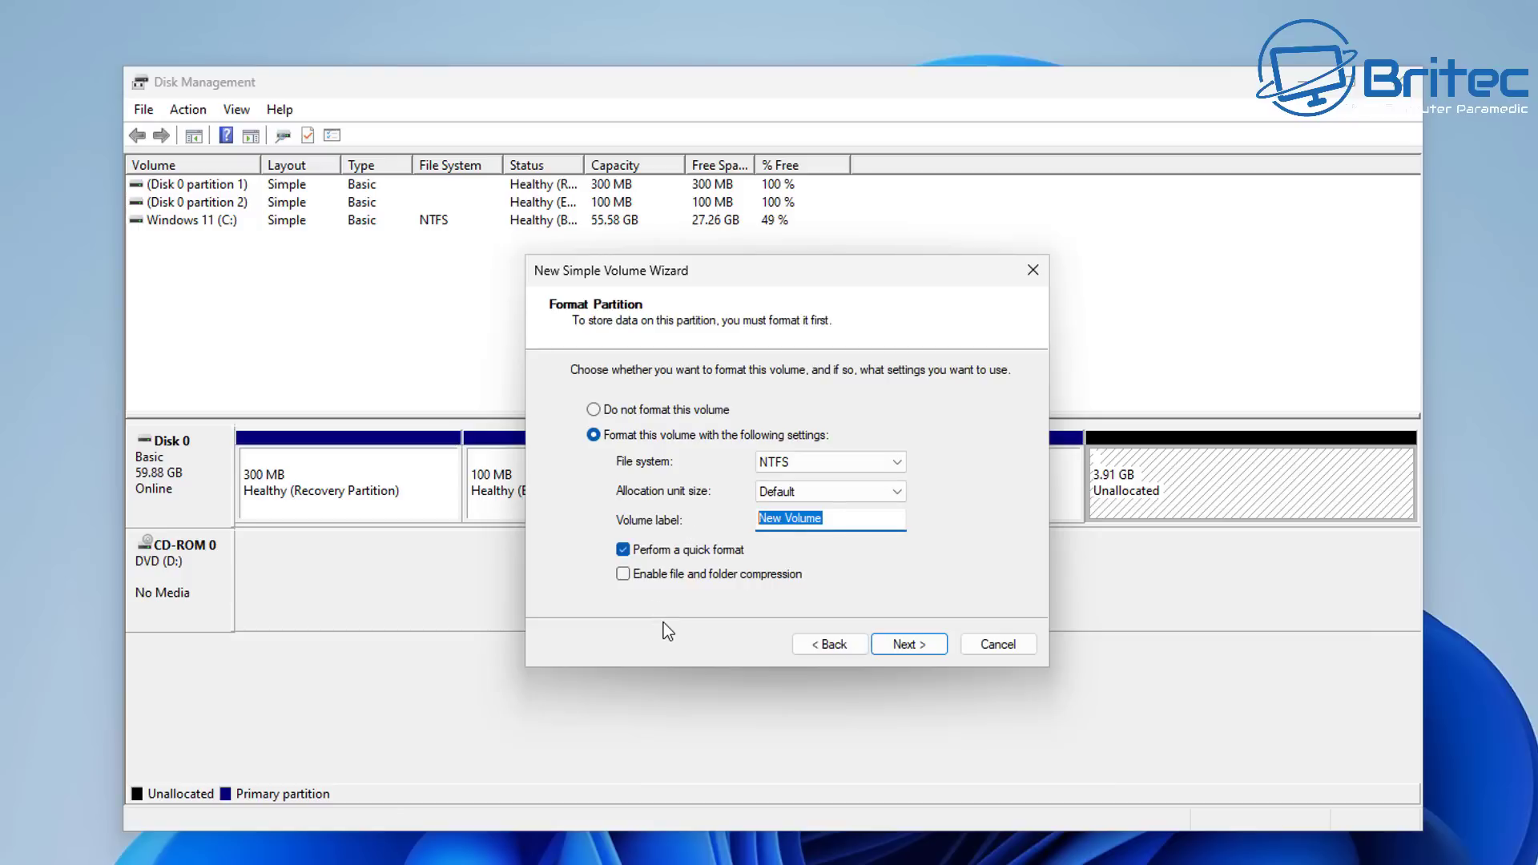
pyautogui.write('Rescue')
pyautogui.click(902, 651)
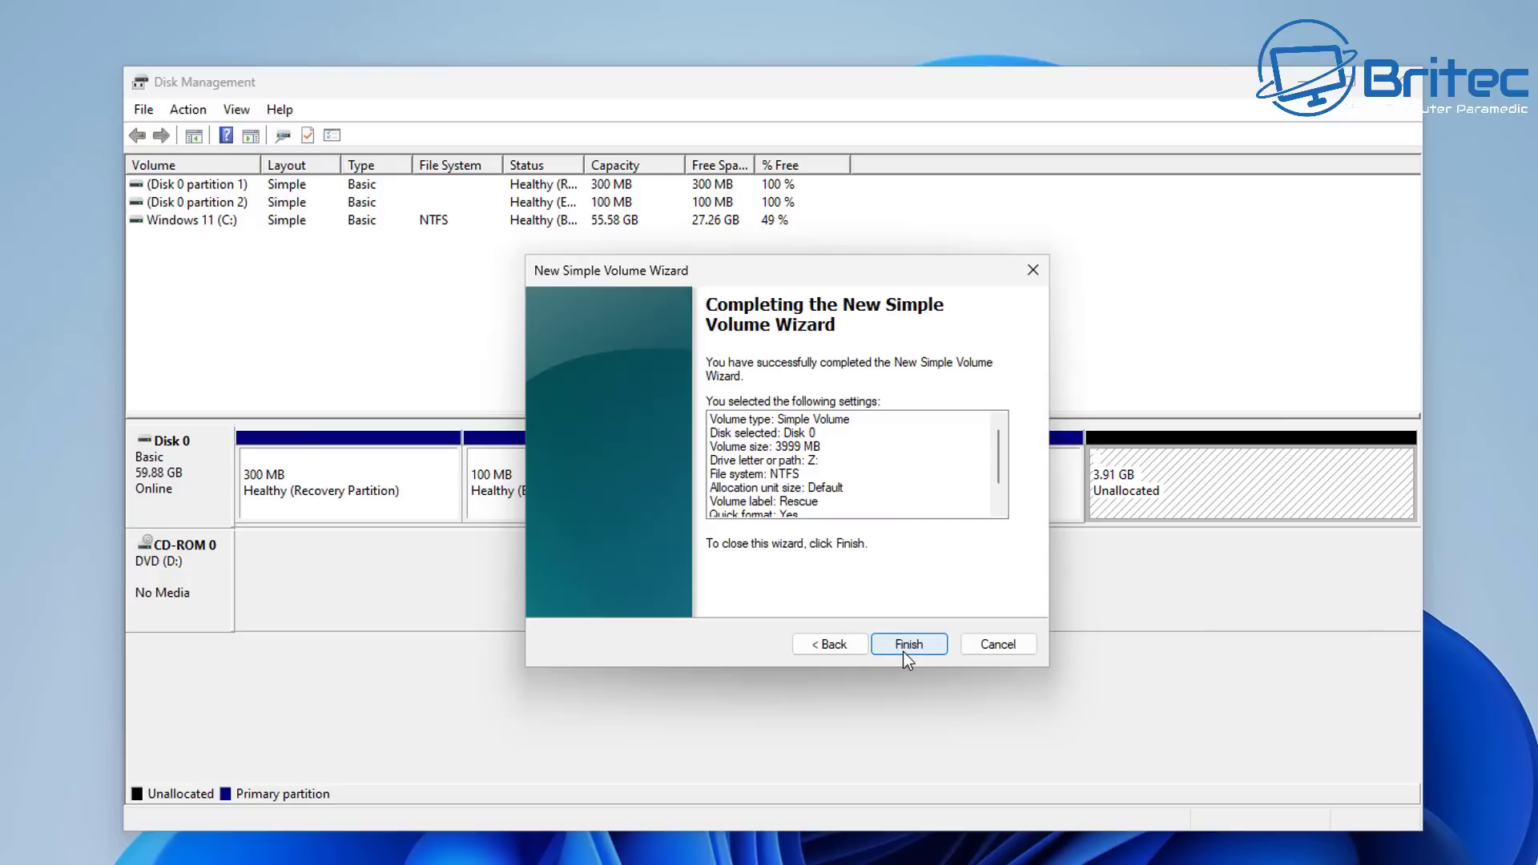
pyautogui.click(908, 644)
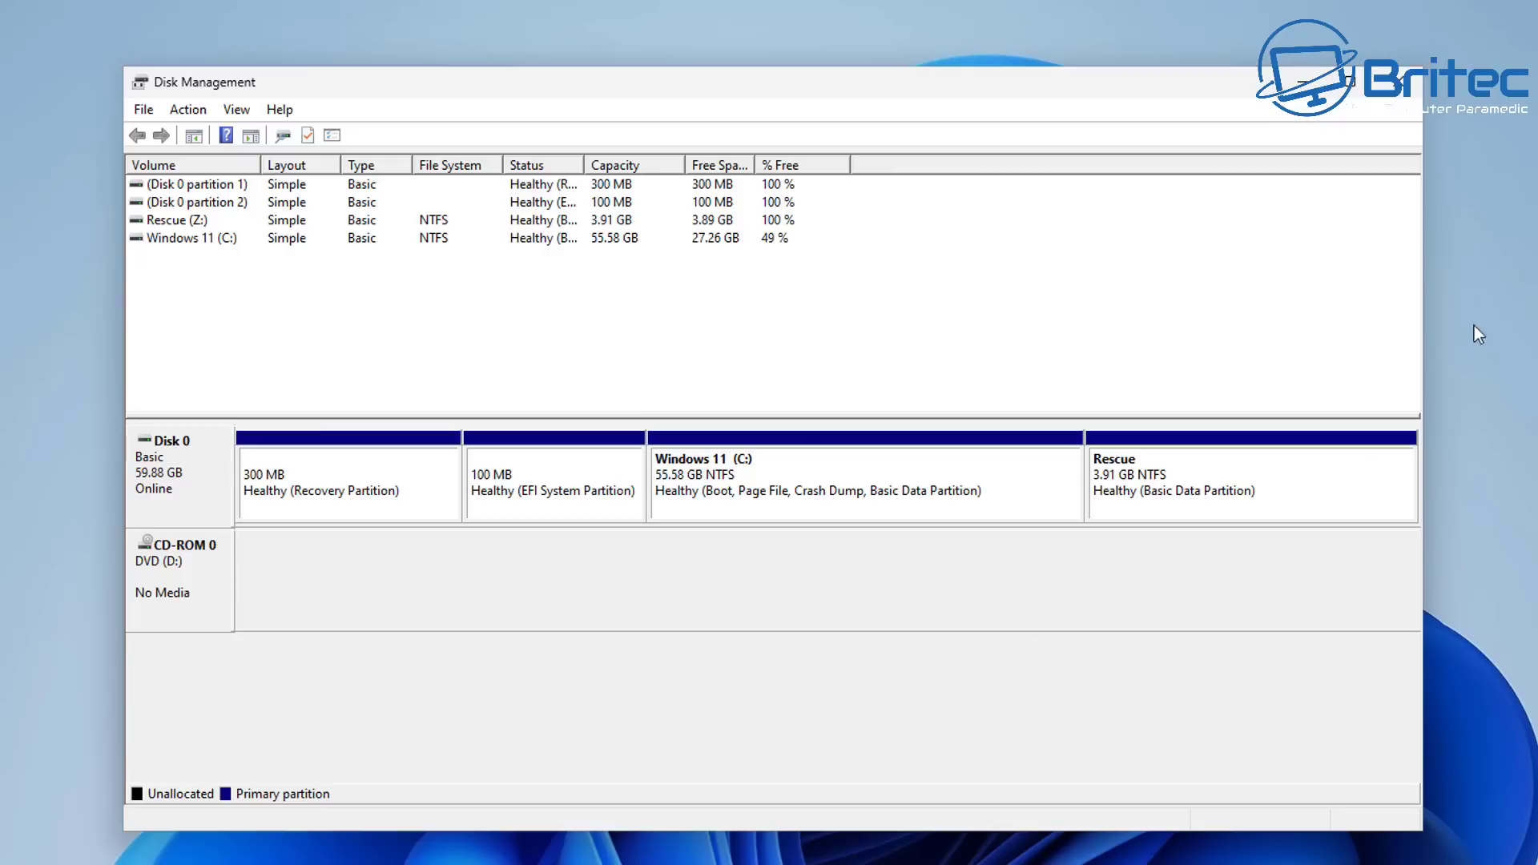
pyautogui.click(1402, 93)
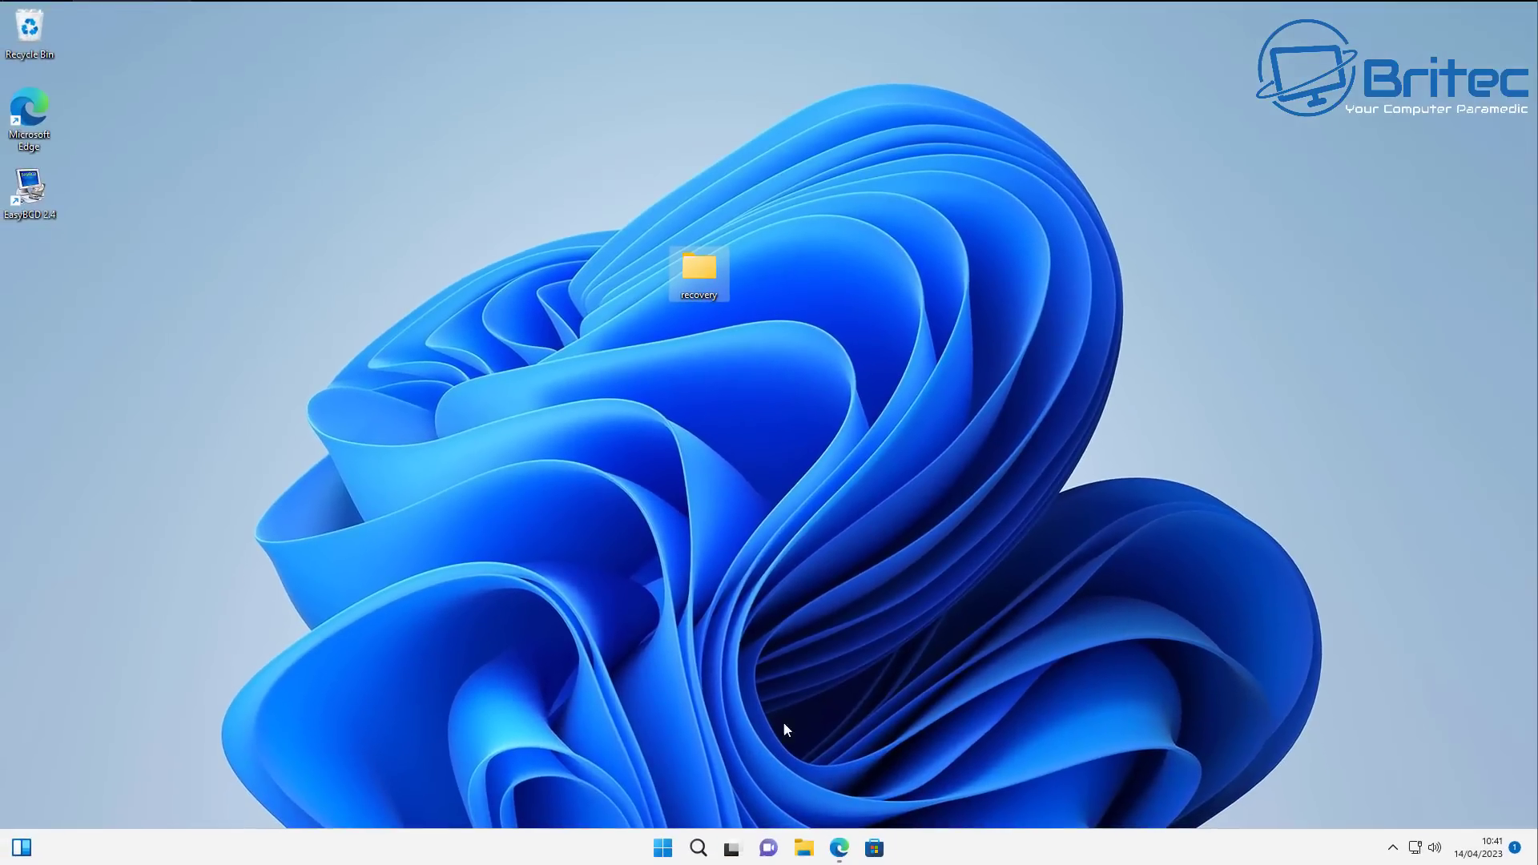
# Step: Open the Rescue (Z:) drive and the desktop recovery folder in separate windows arranged side by side
pyautogui.click(804, 847)
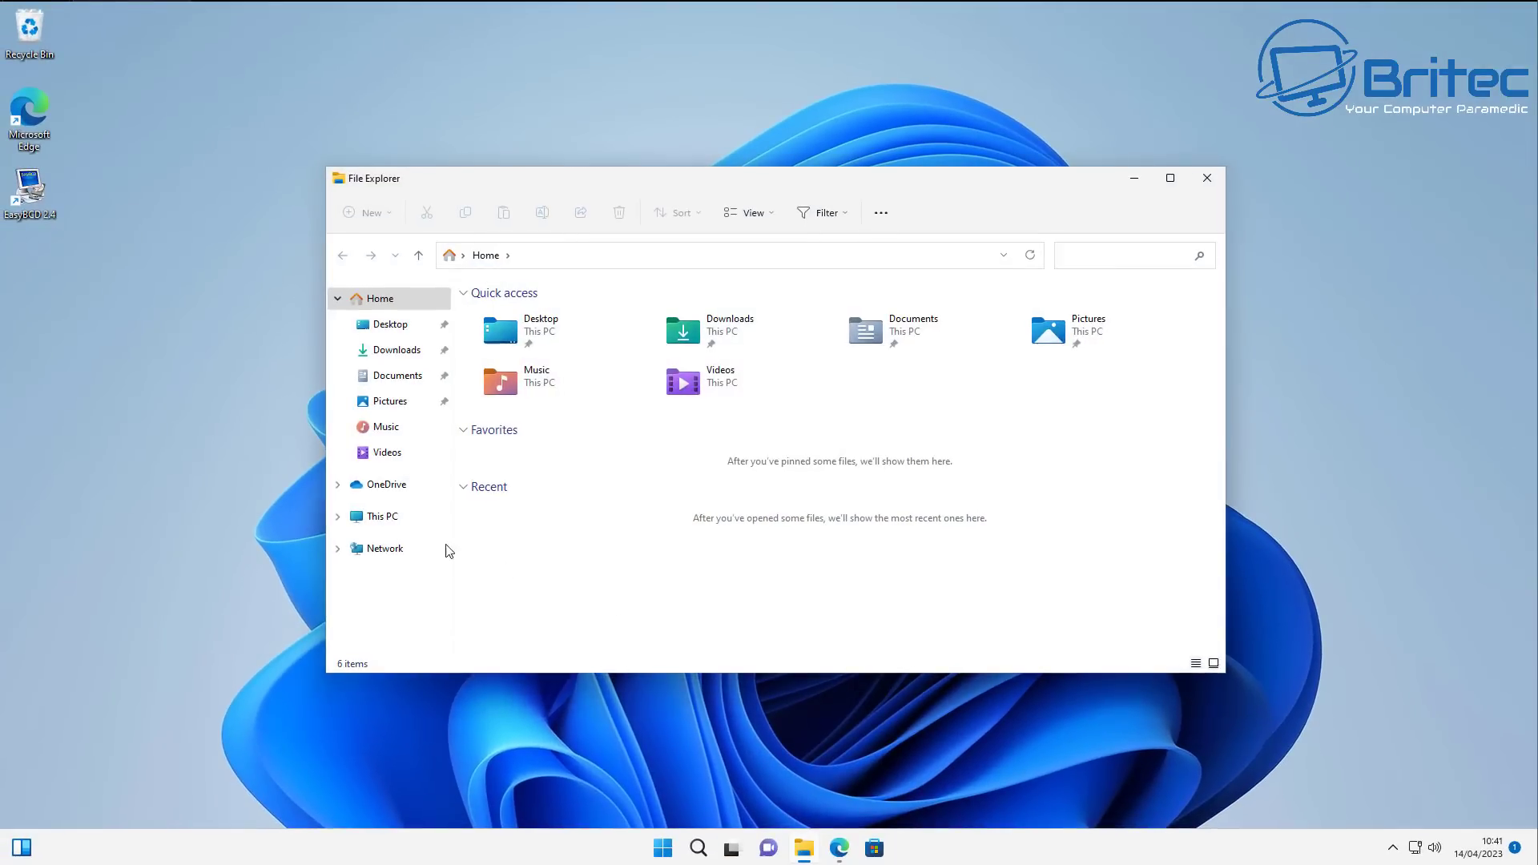
pyautogui.click(356, 516)
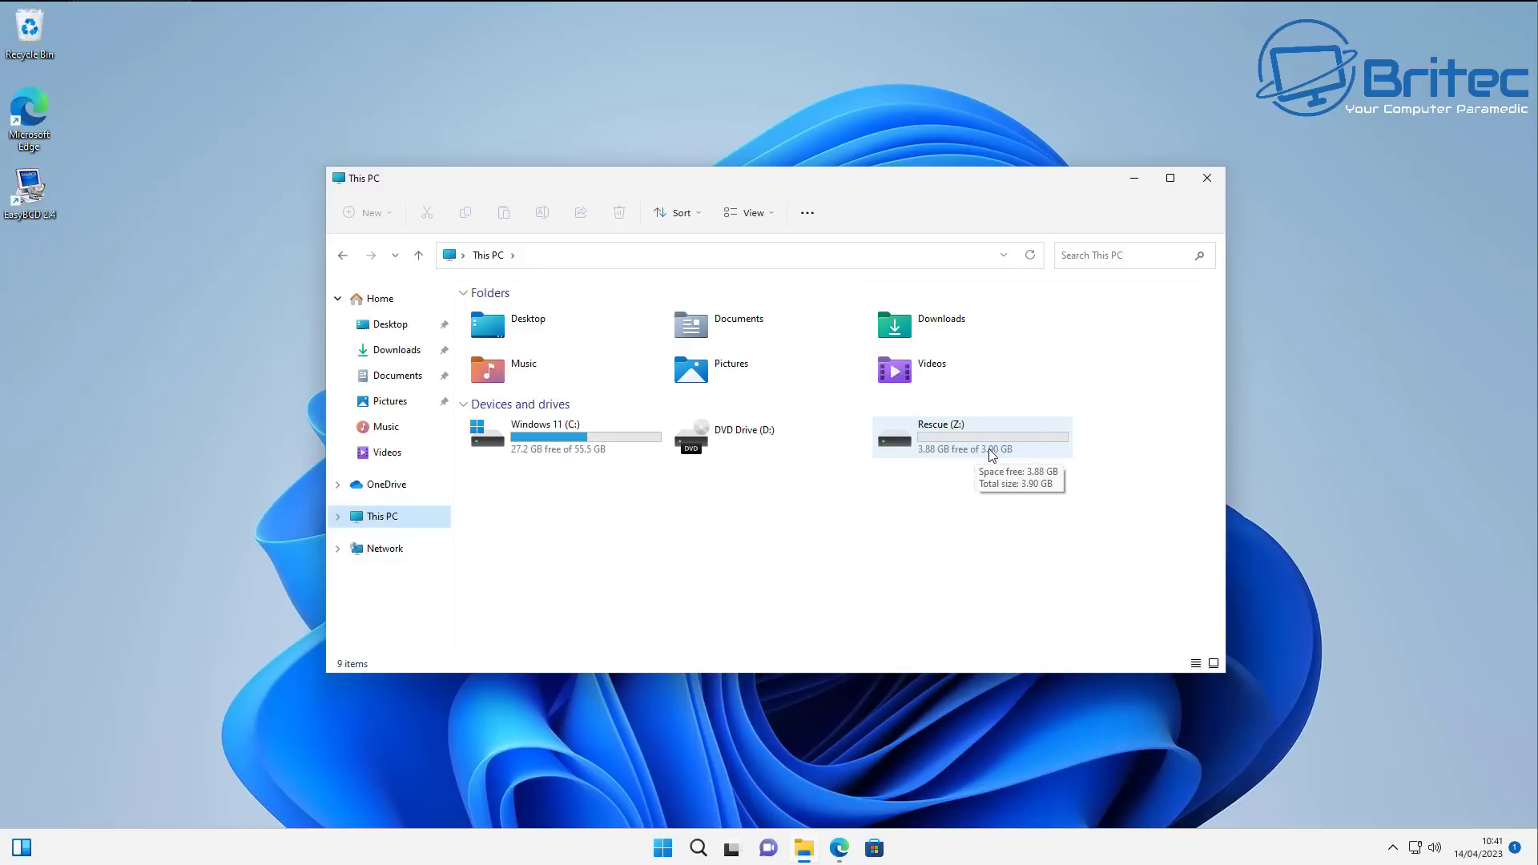
pyautogui.doubleClick(937, 449)
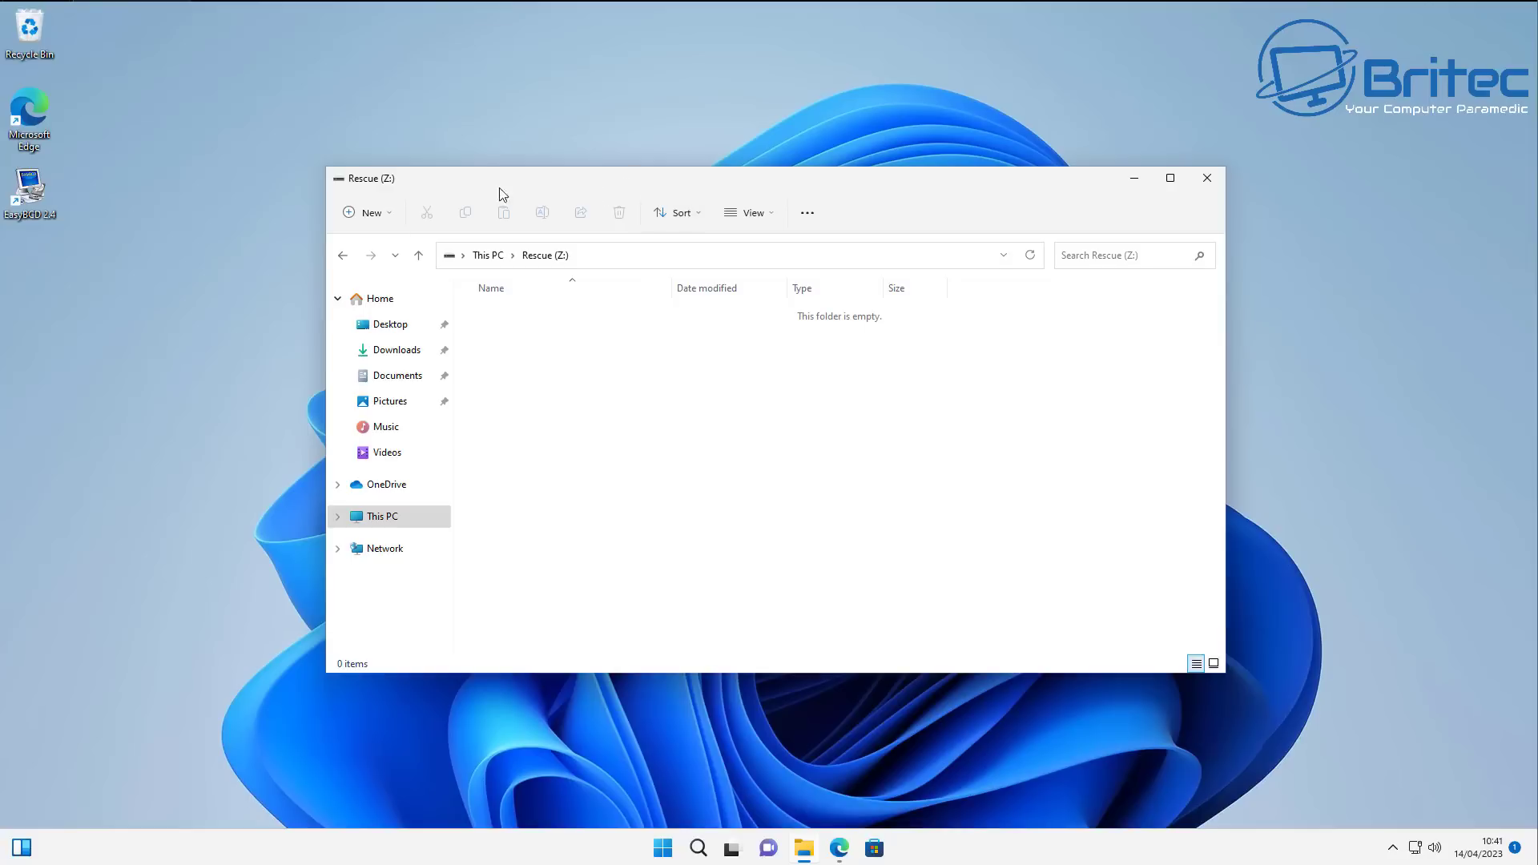
pyautogui.moveTo(534, 188); pyautogui.dragTo(826, 186)
pyautogui.moveTo(613, 322); pyautogui.dragTo(872, 322)
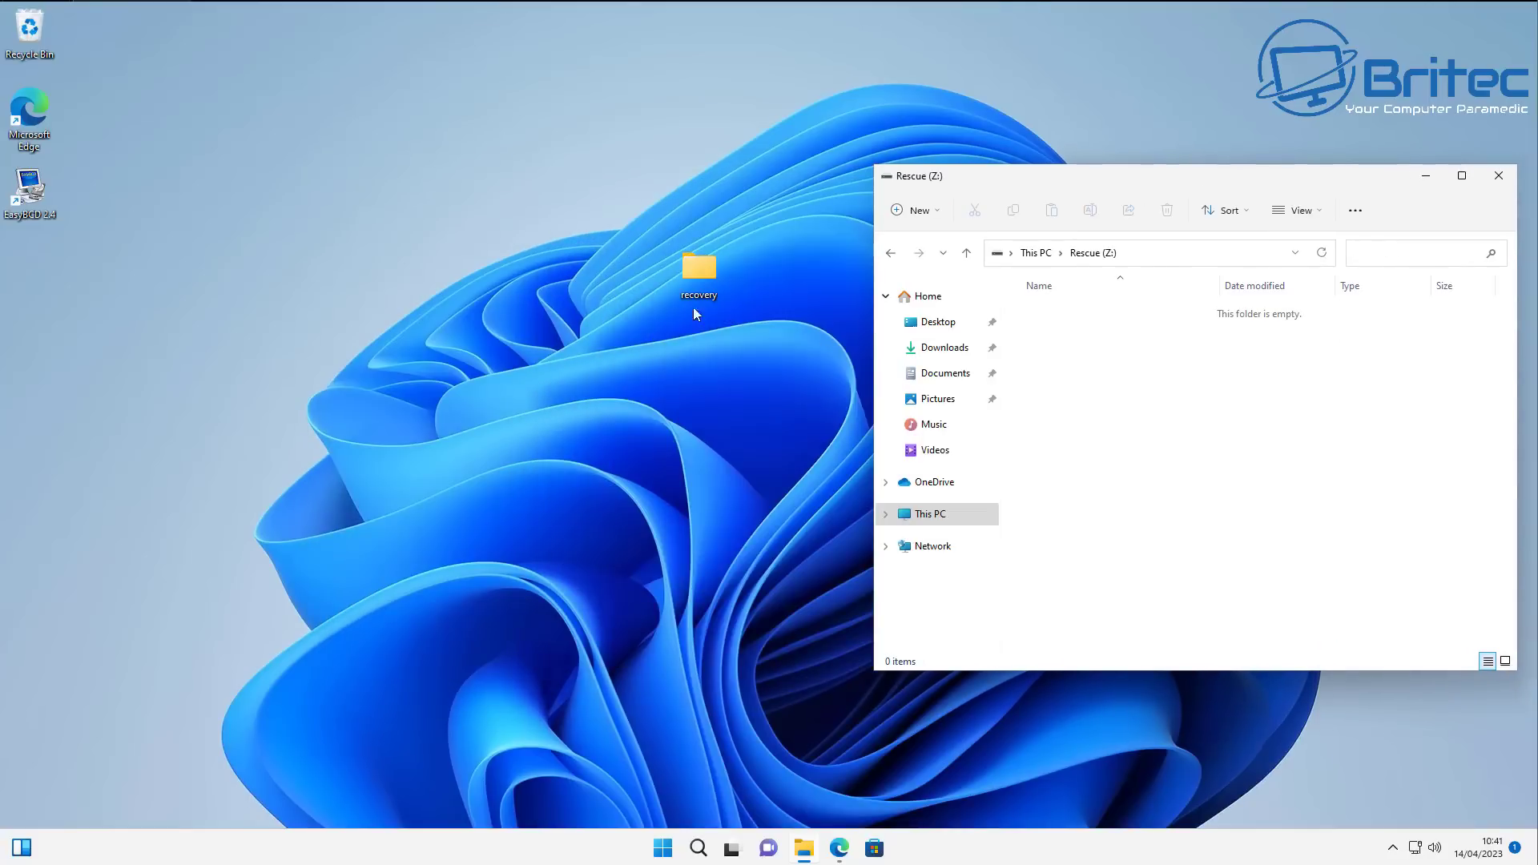
pyautogui.doubleClick(691, 268)
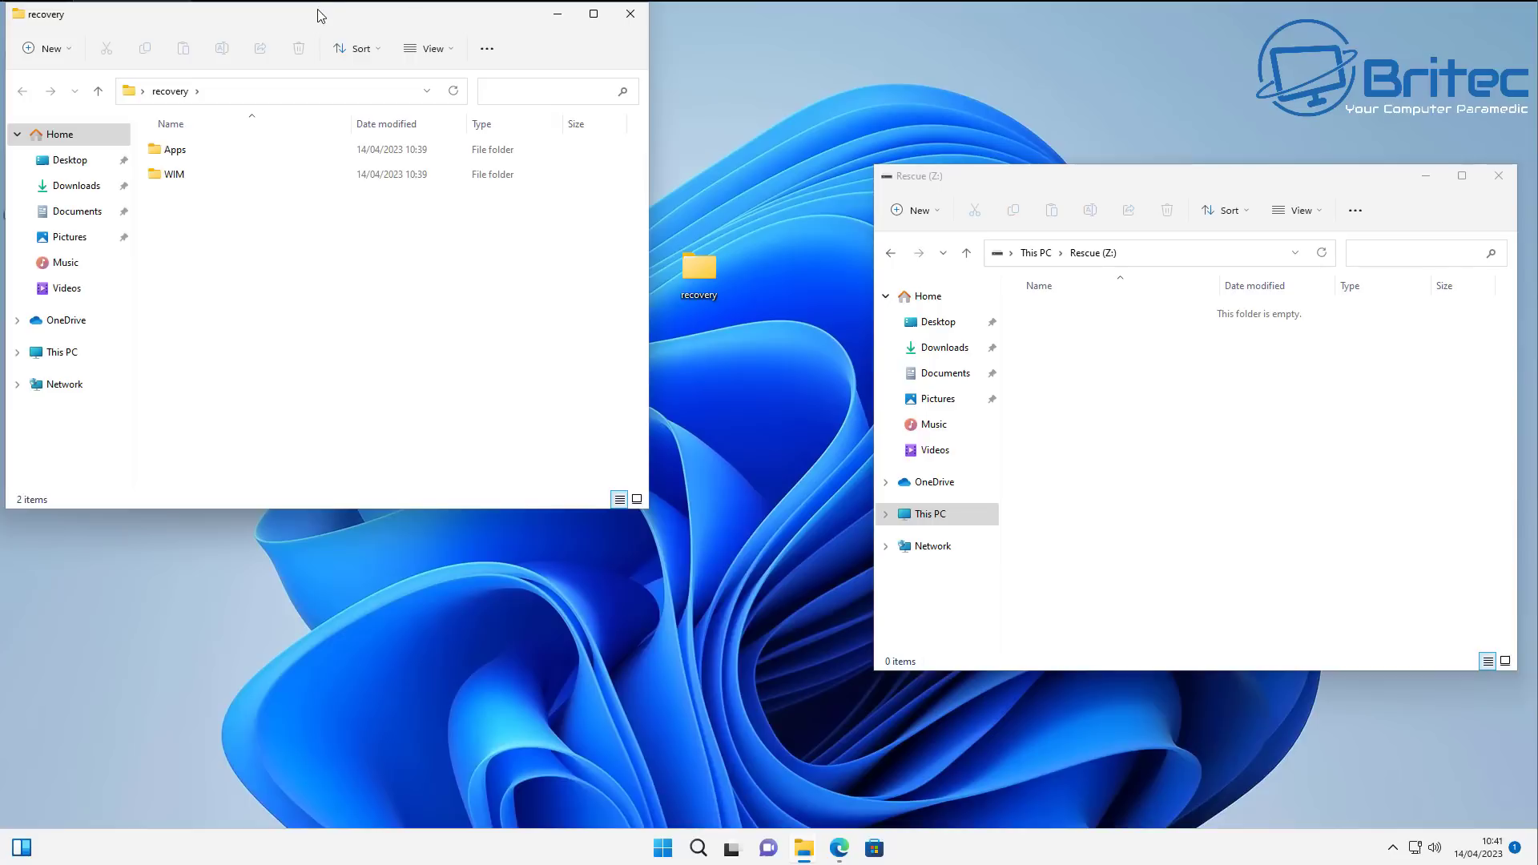
pyautogui.moveTo(319, 10); pyautogui.dragTo(397, 167)
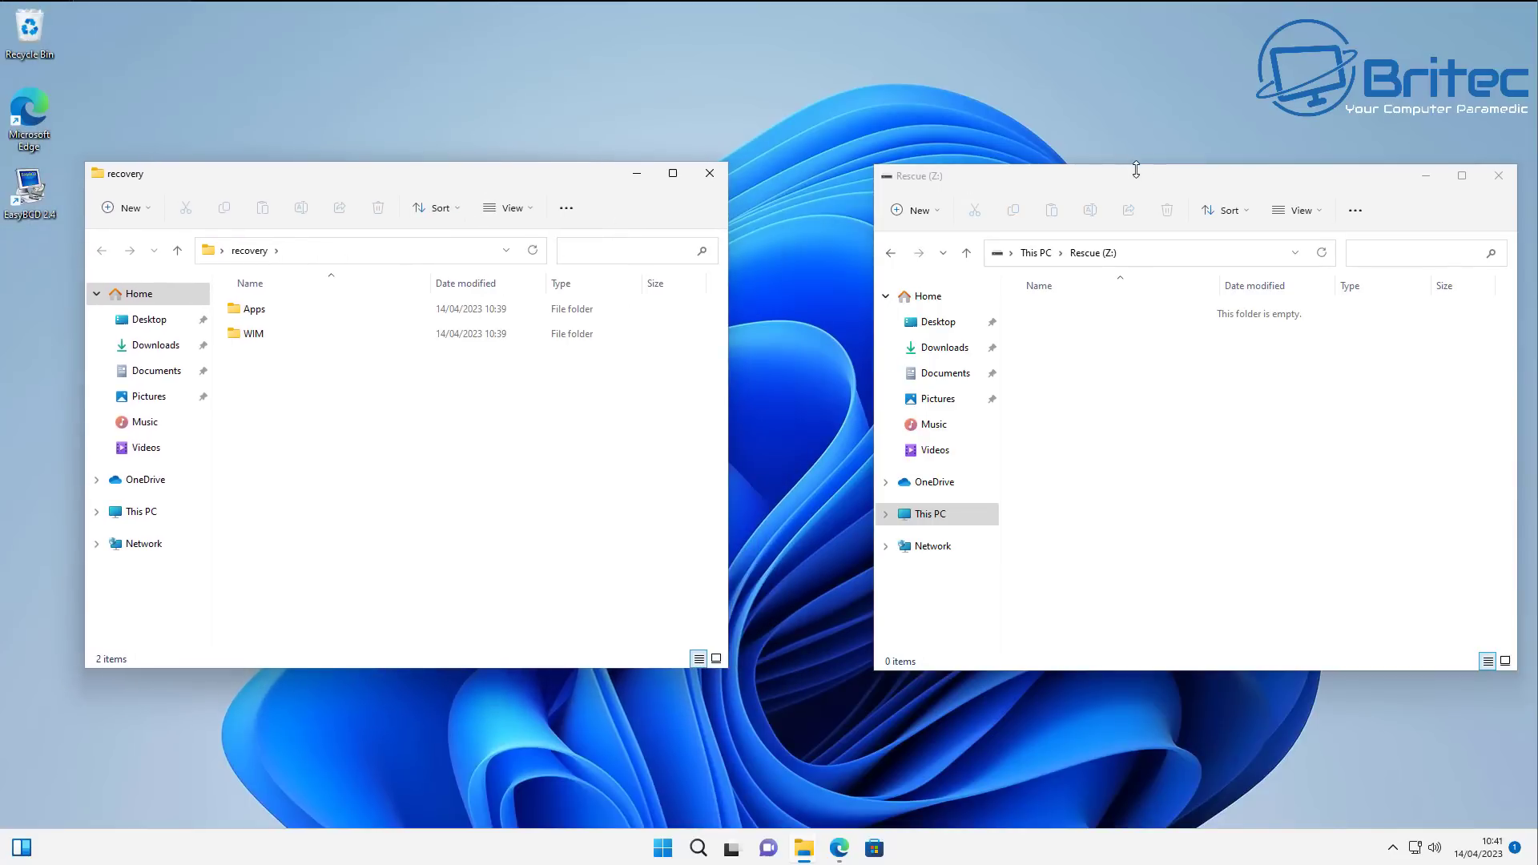
pyautogui.click(1073, 176)
pyautogui.moveTo(1119, 178); pyautogui.dragTo(1037, 175)
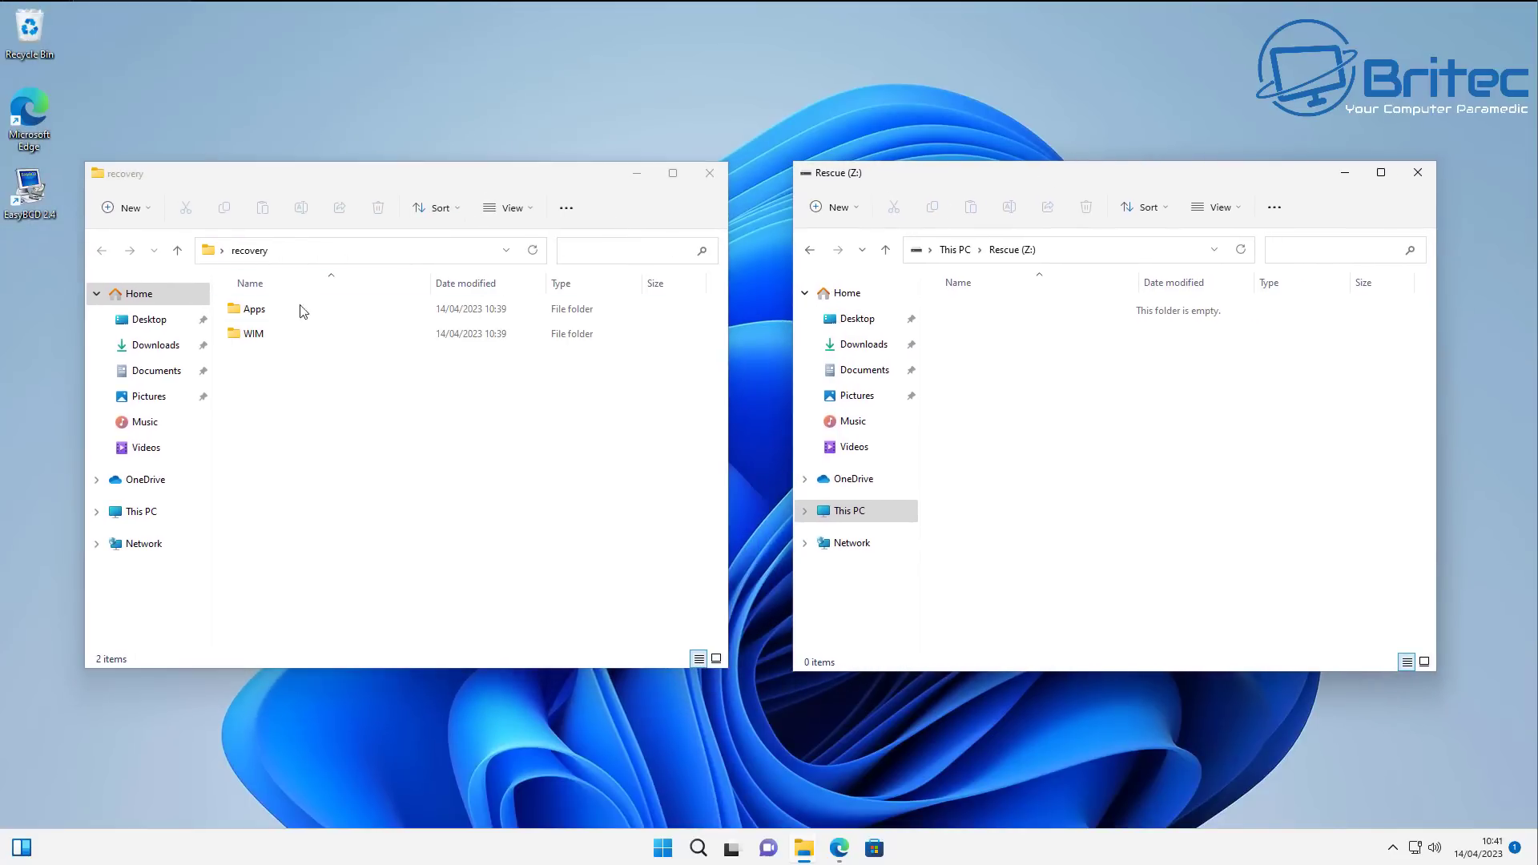
# Step: Move the Apps and WIM folders from the recovery folder to the Rescue (Z:) drive
pyautogui.moveTo(326, 381); pyautogui.dragTo(234, 297)
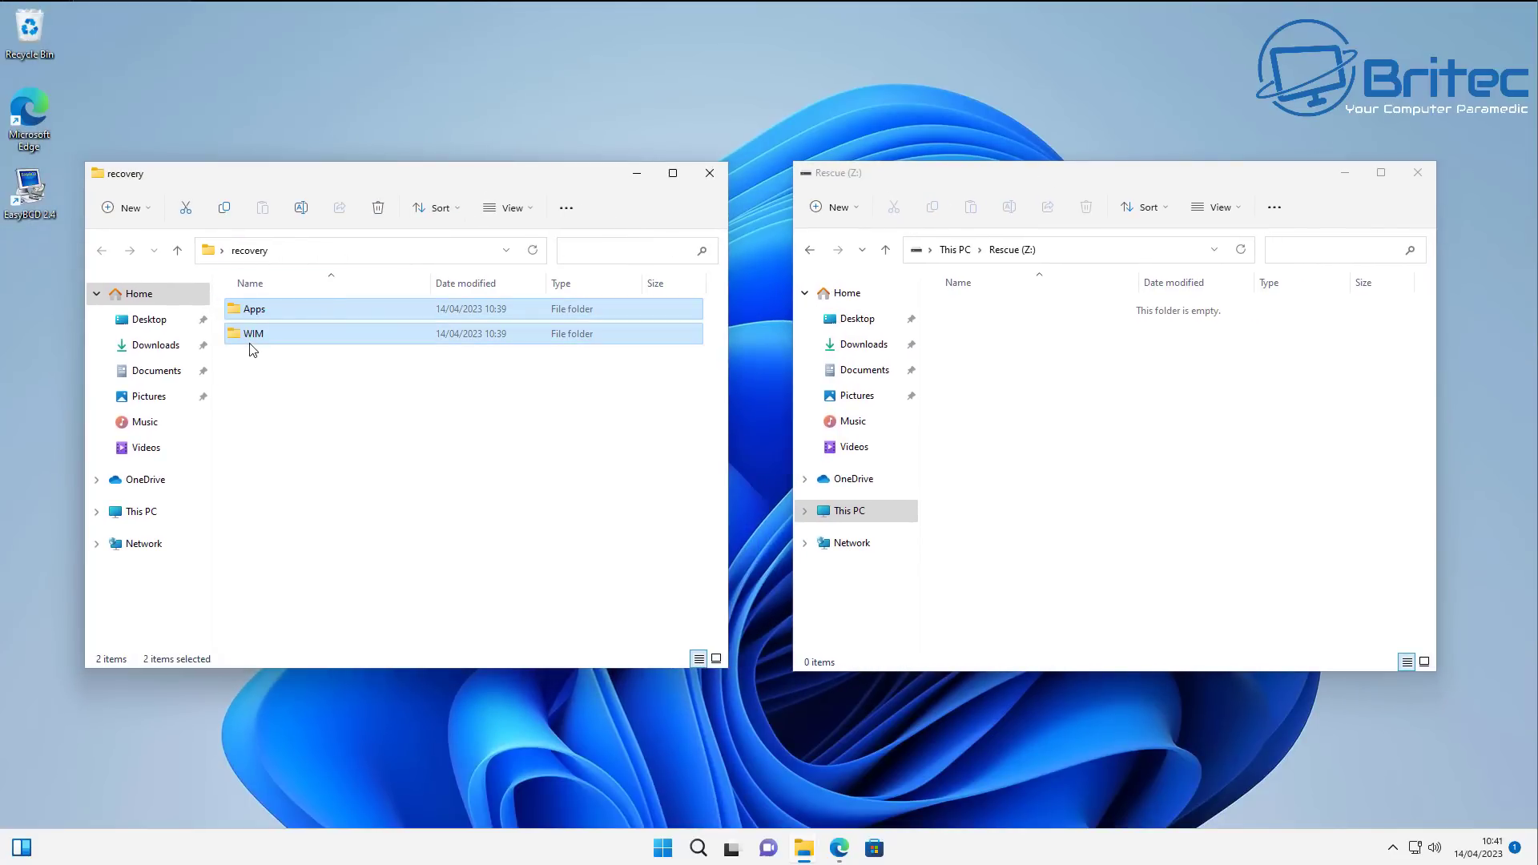
pyautogui.rightClick(254, 329)
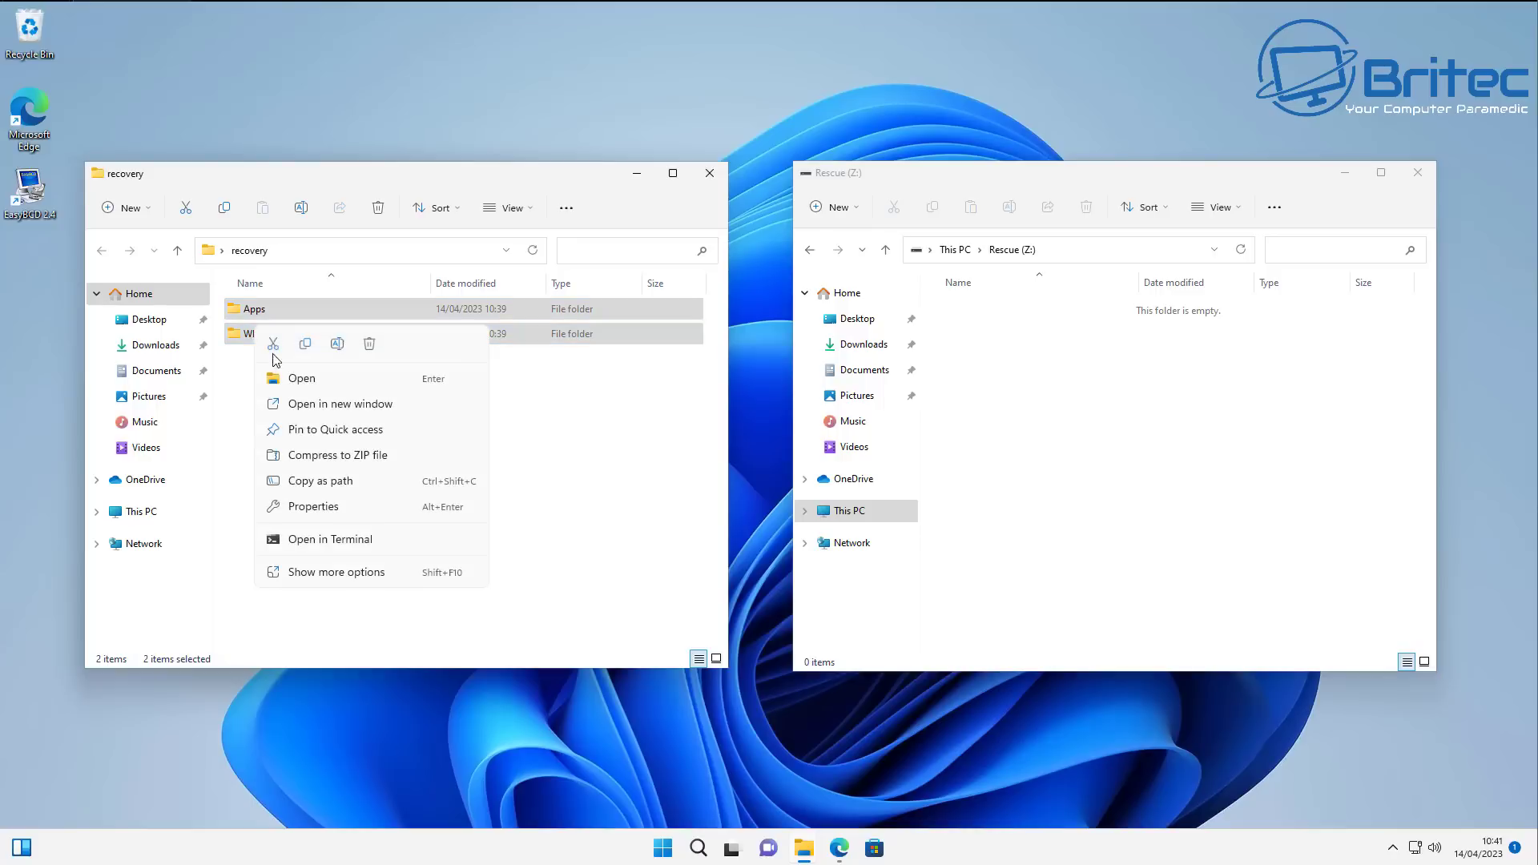
pyautogui.click(273, 344)
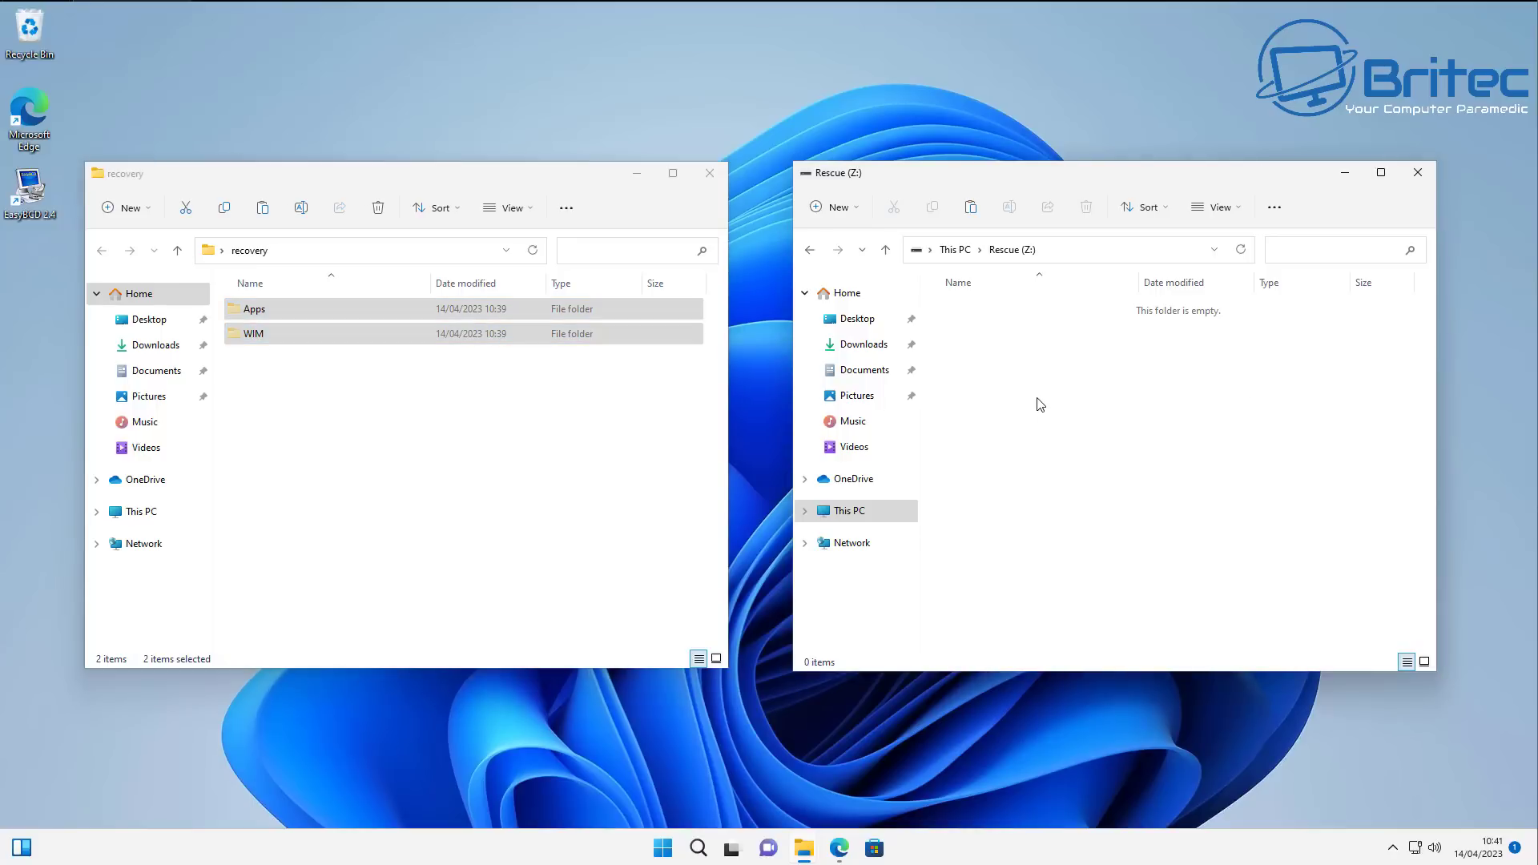
pyautogui.rightClick(1040, 400)
pyautogui.click(1058, 418)
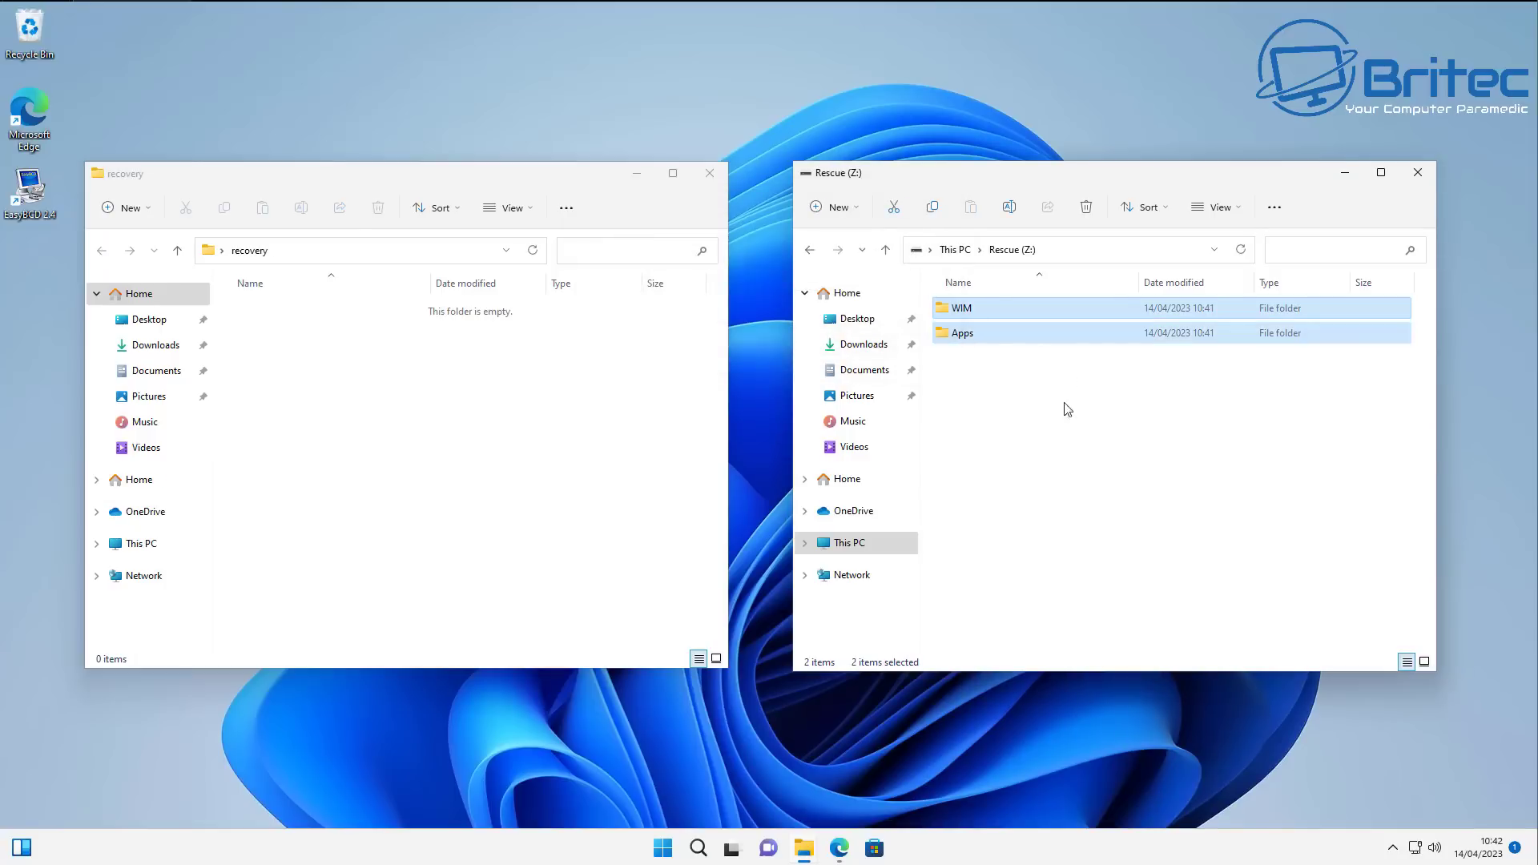
pyautogui.click(1004, 399)
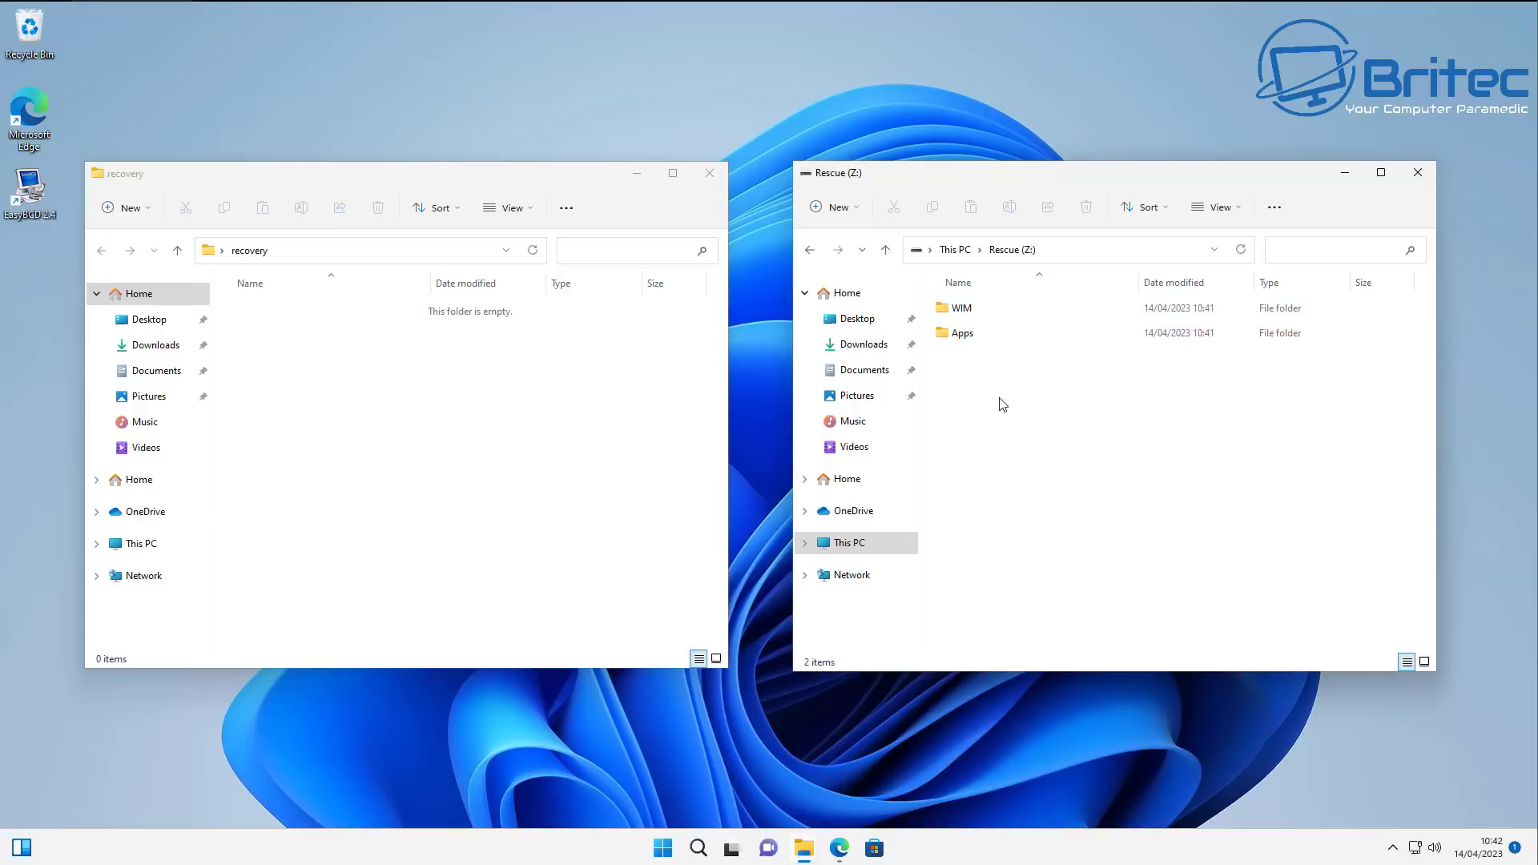
# Step: Close both folder windows and delete the empty recovery folder from the desktop
pyautogui.click(709, 173)
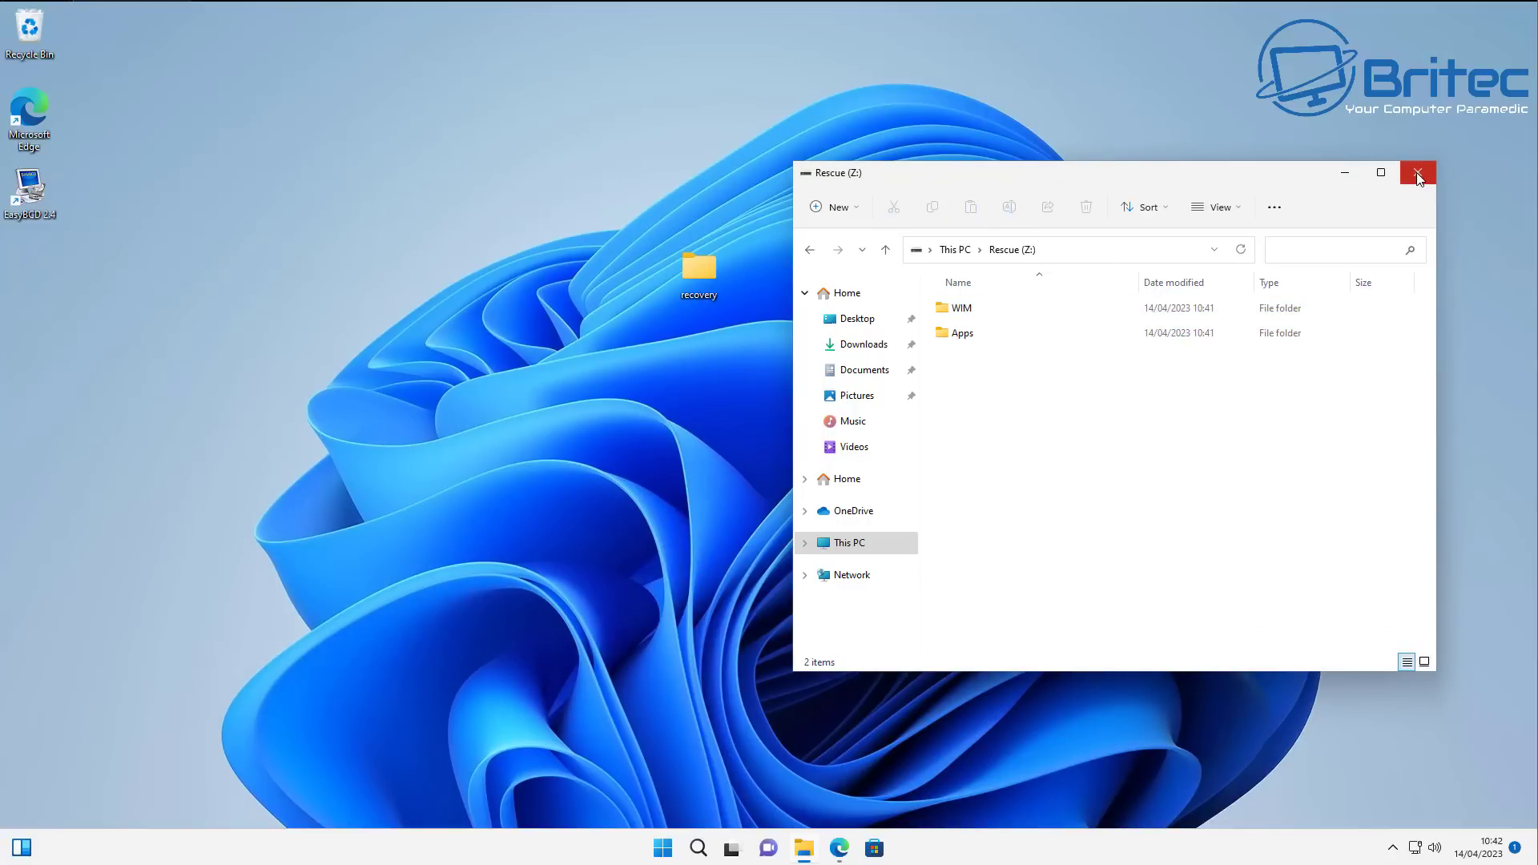
pyautogui.click(1417, 175)
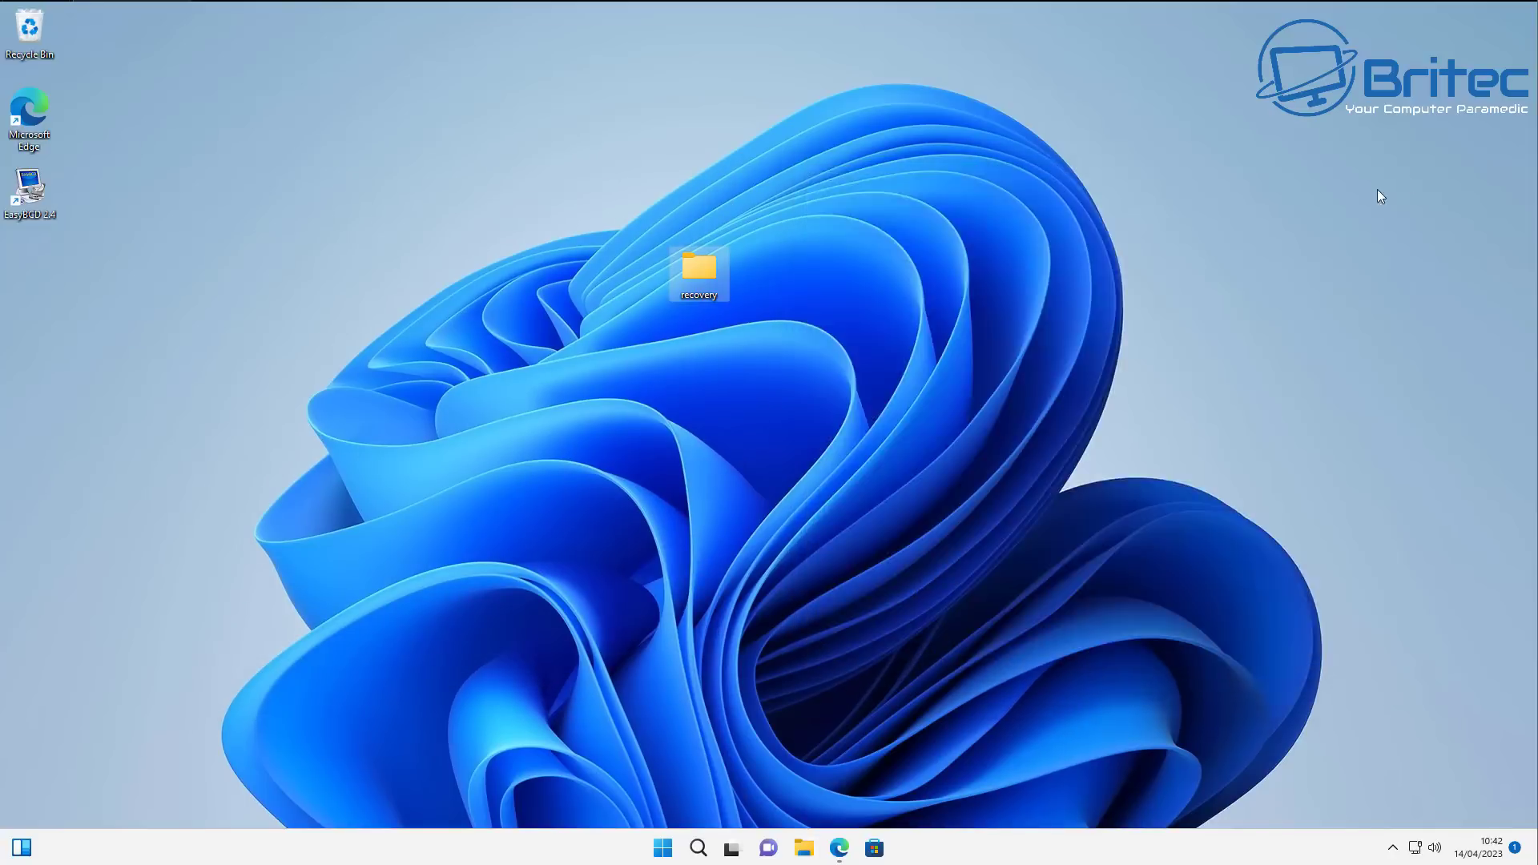
pyautogui.rightClick(698, 271)
pyautogui.press('Escape')
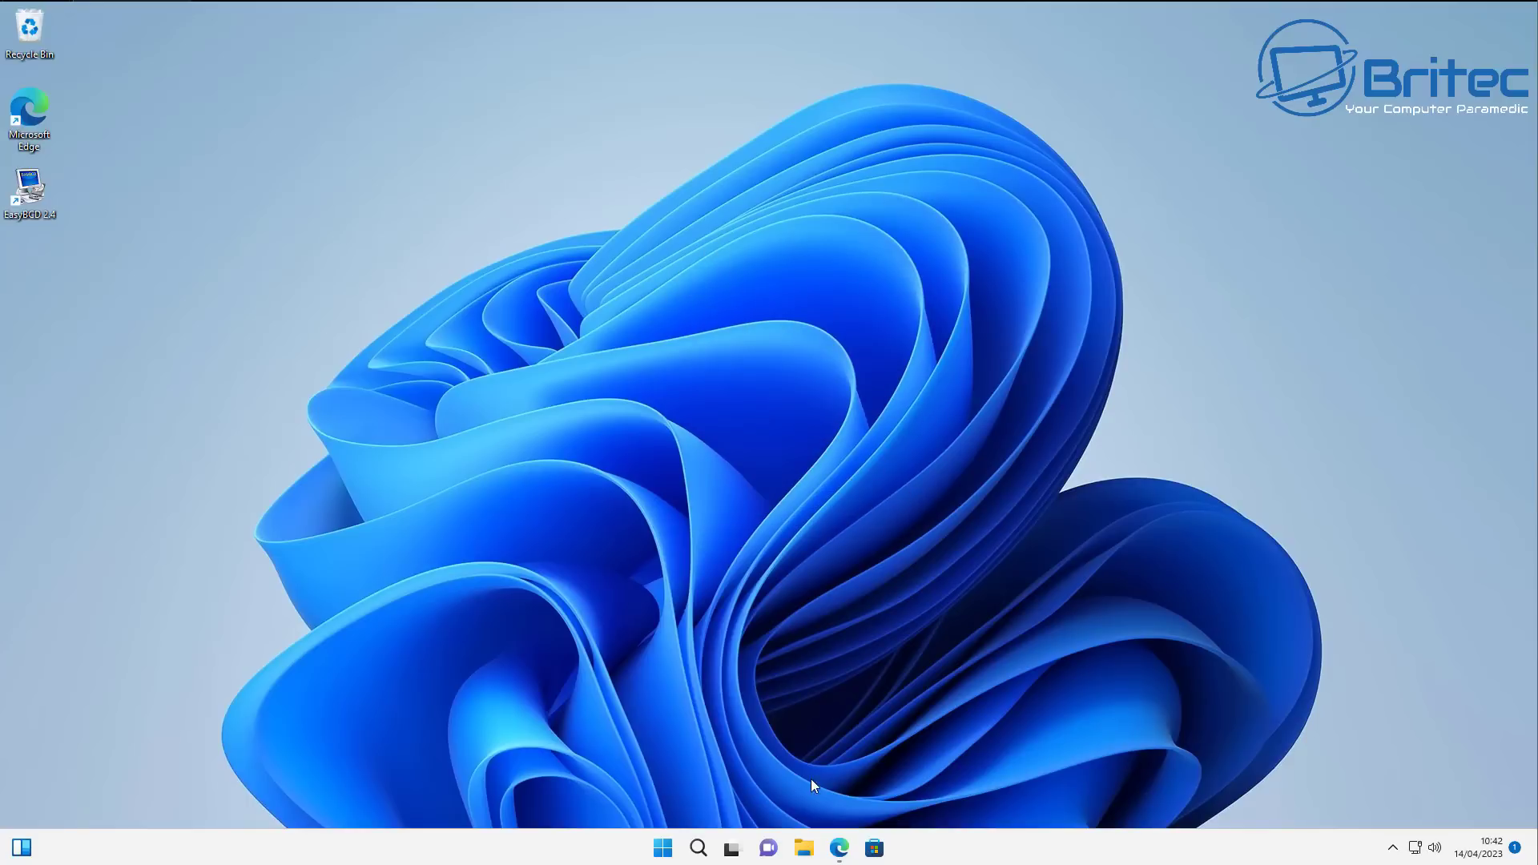
# Step: Check the used space of the Rescue (Z:) drive in This PC, and close File Explorer
pyautogui.click(804, 847)
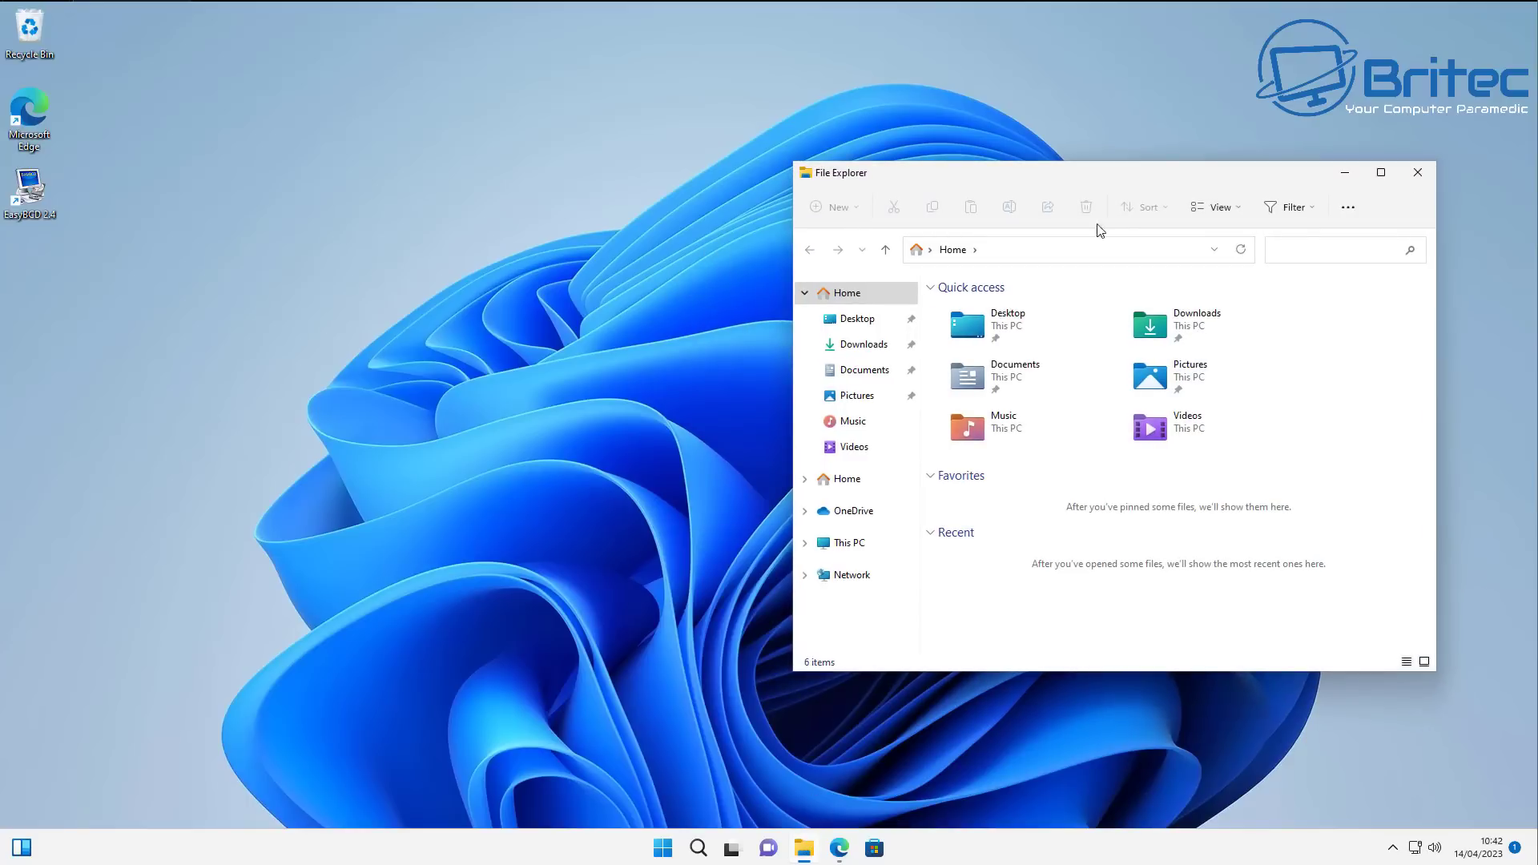
pyautogui.moveTo(1108, 176); pyautogui.dragTo(742, 182)
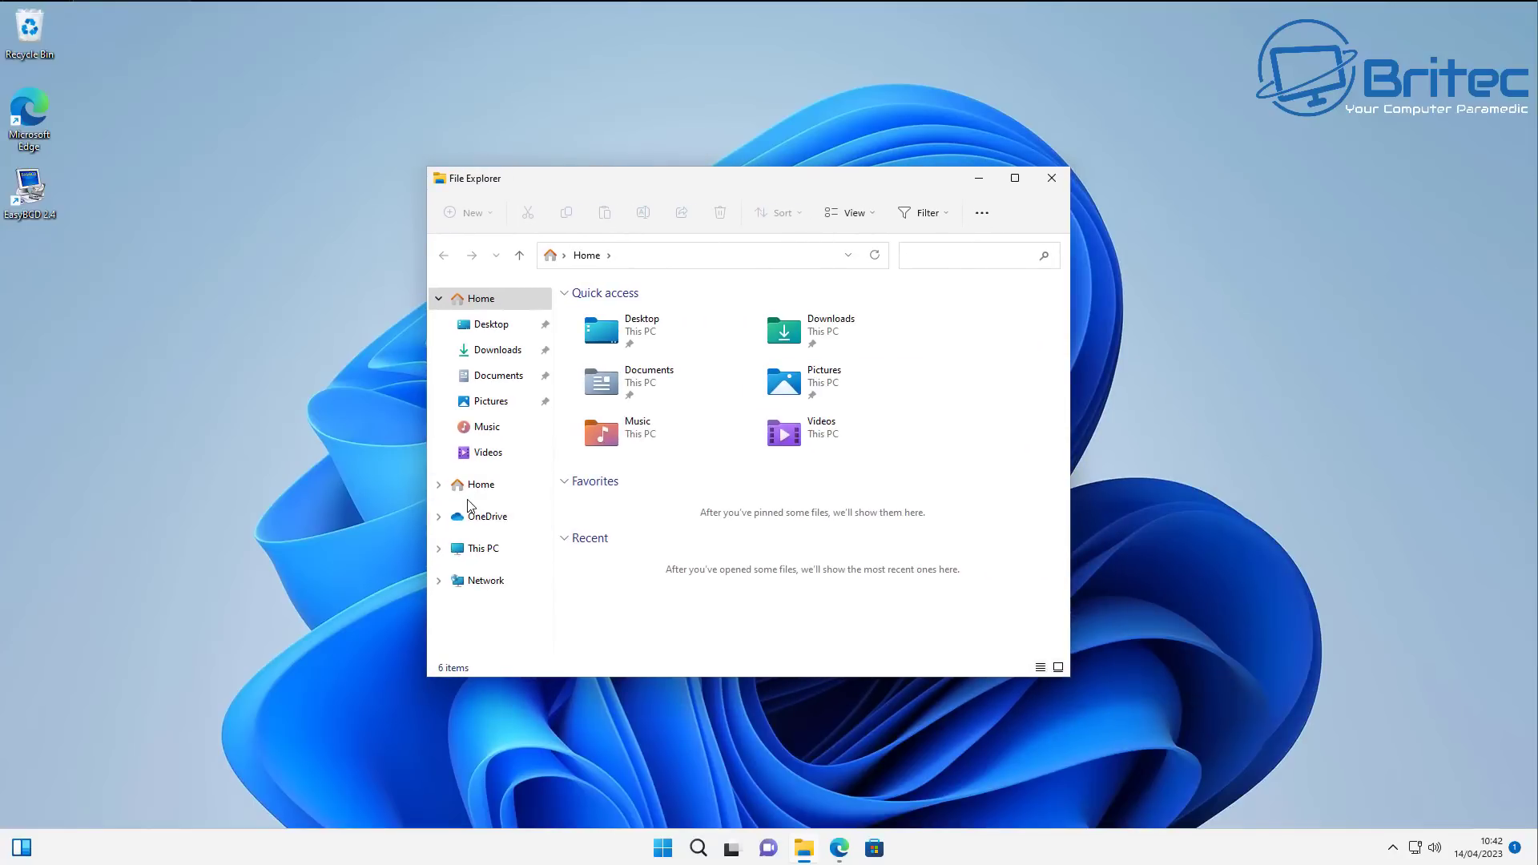
pyautogui.click(474, 548)
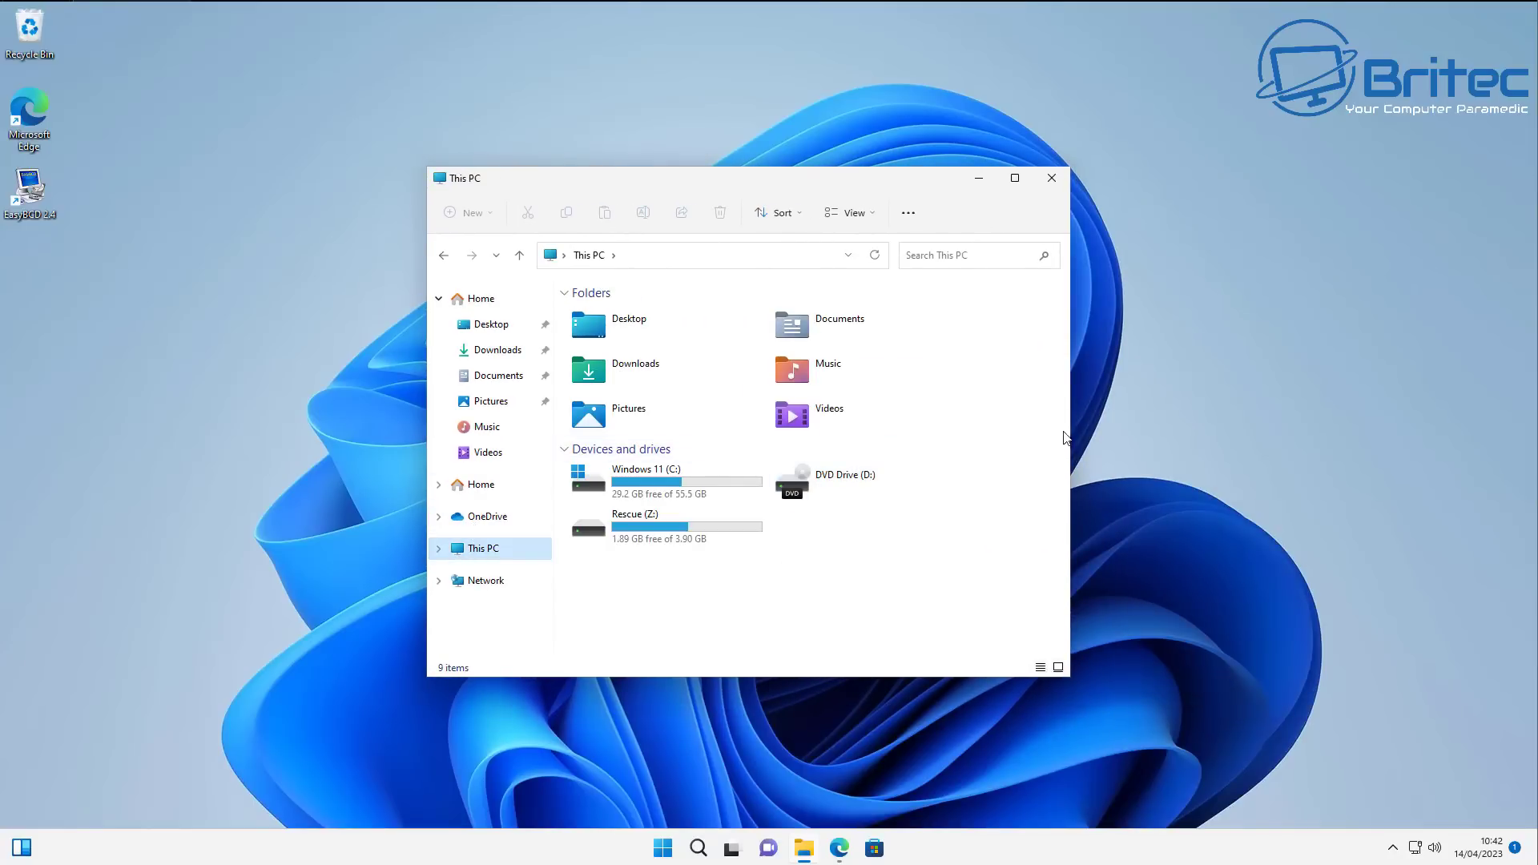
pyautogui.moveTo(1069, 429); pyautogui.dragTo(1230, 433)
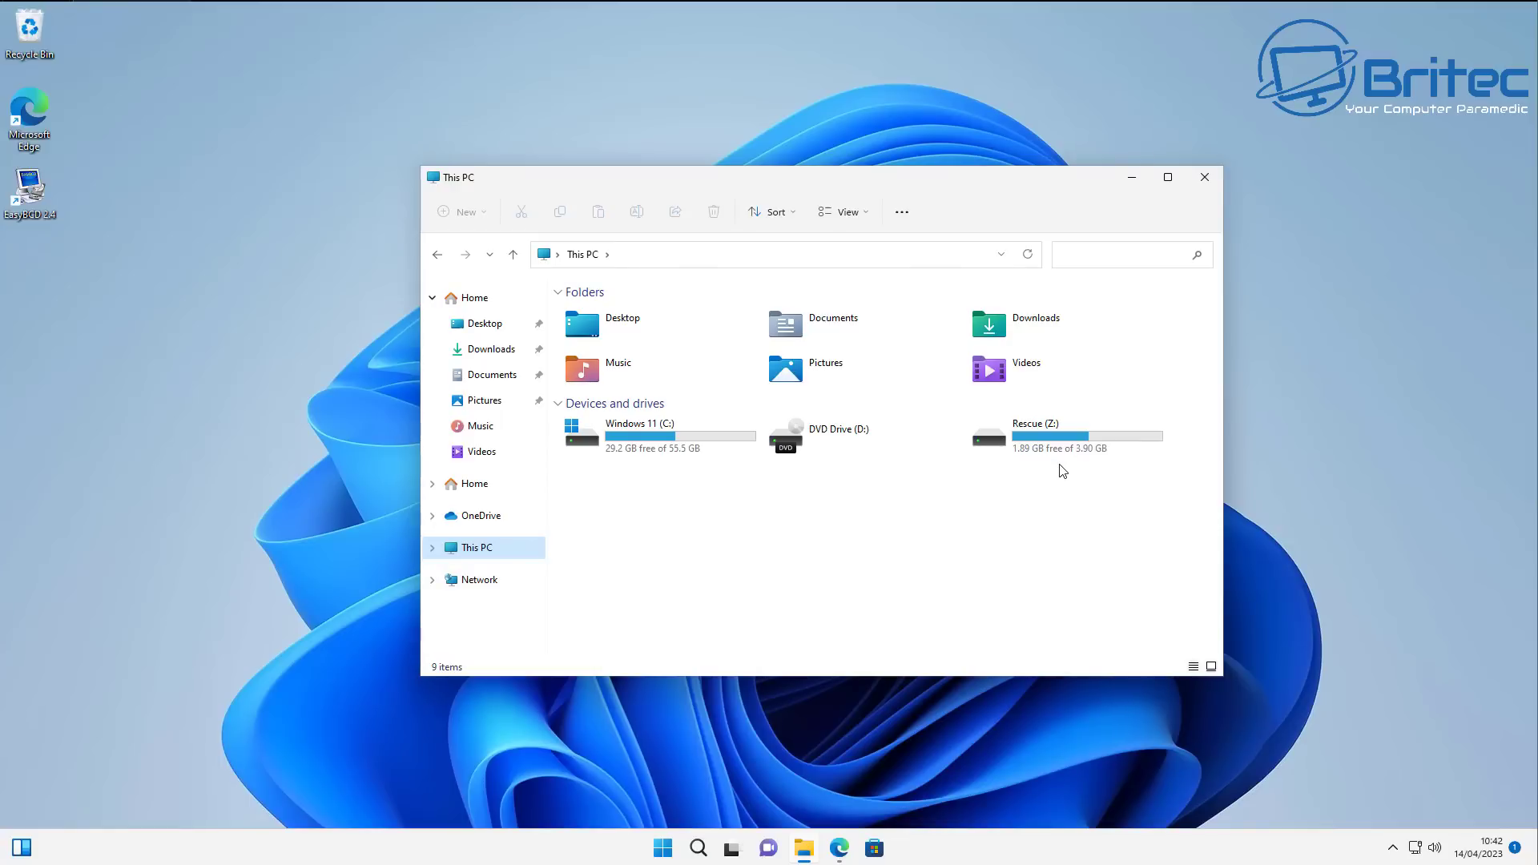
pyautogui.click(1206, 177)
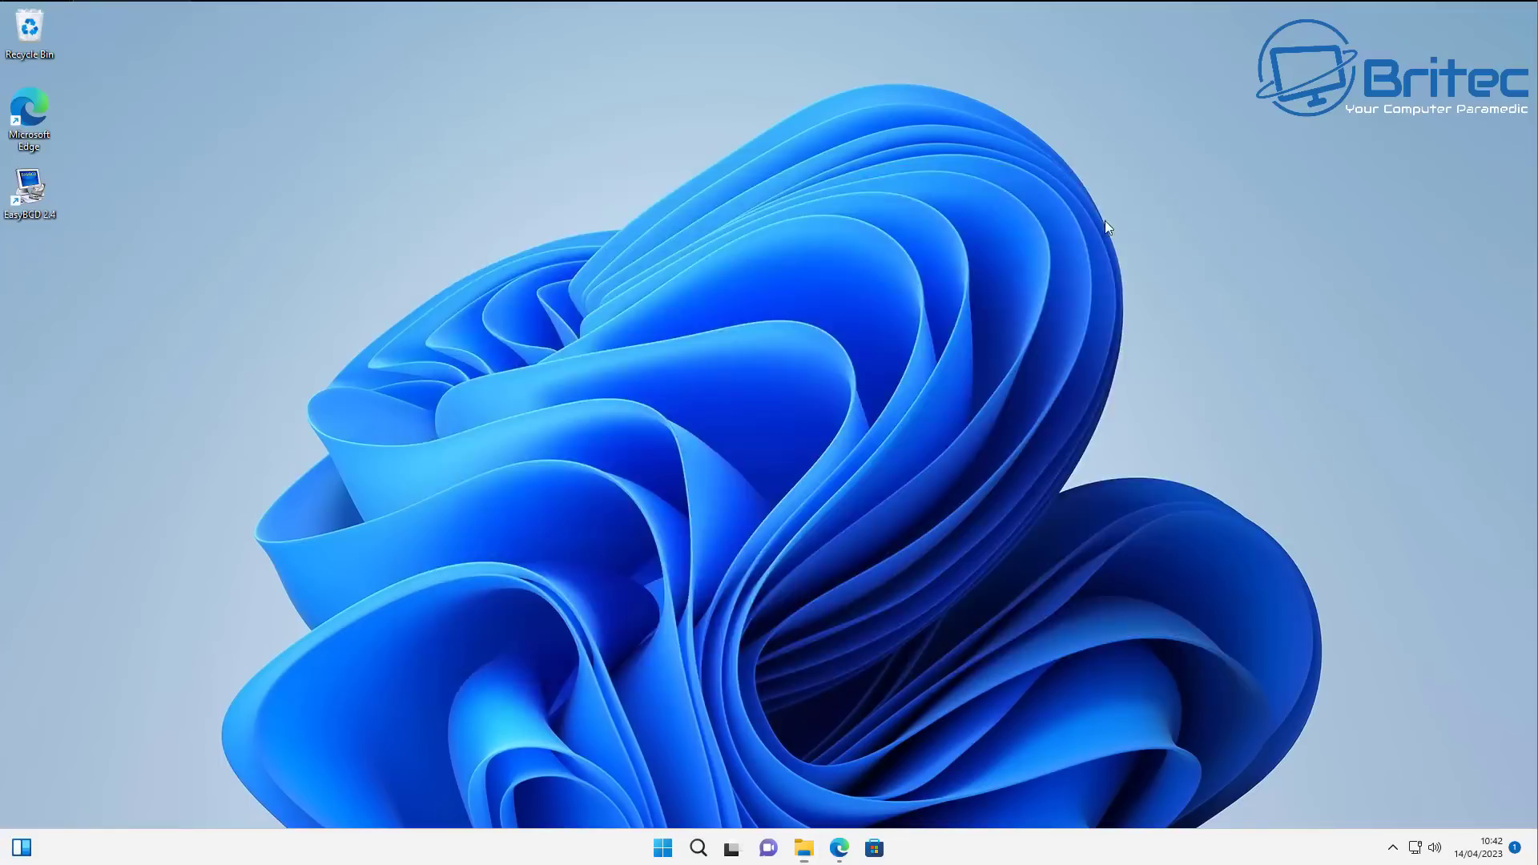
# Step: Launch EasyBCD in English and accept the Community Edition non-commercial use notice
pyautogui.doubleClick(31, 187)
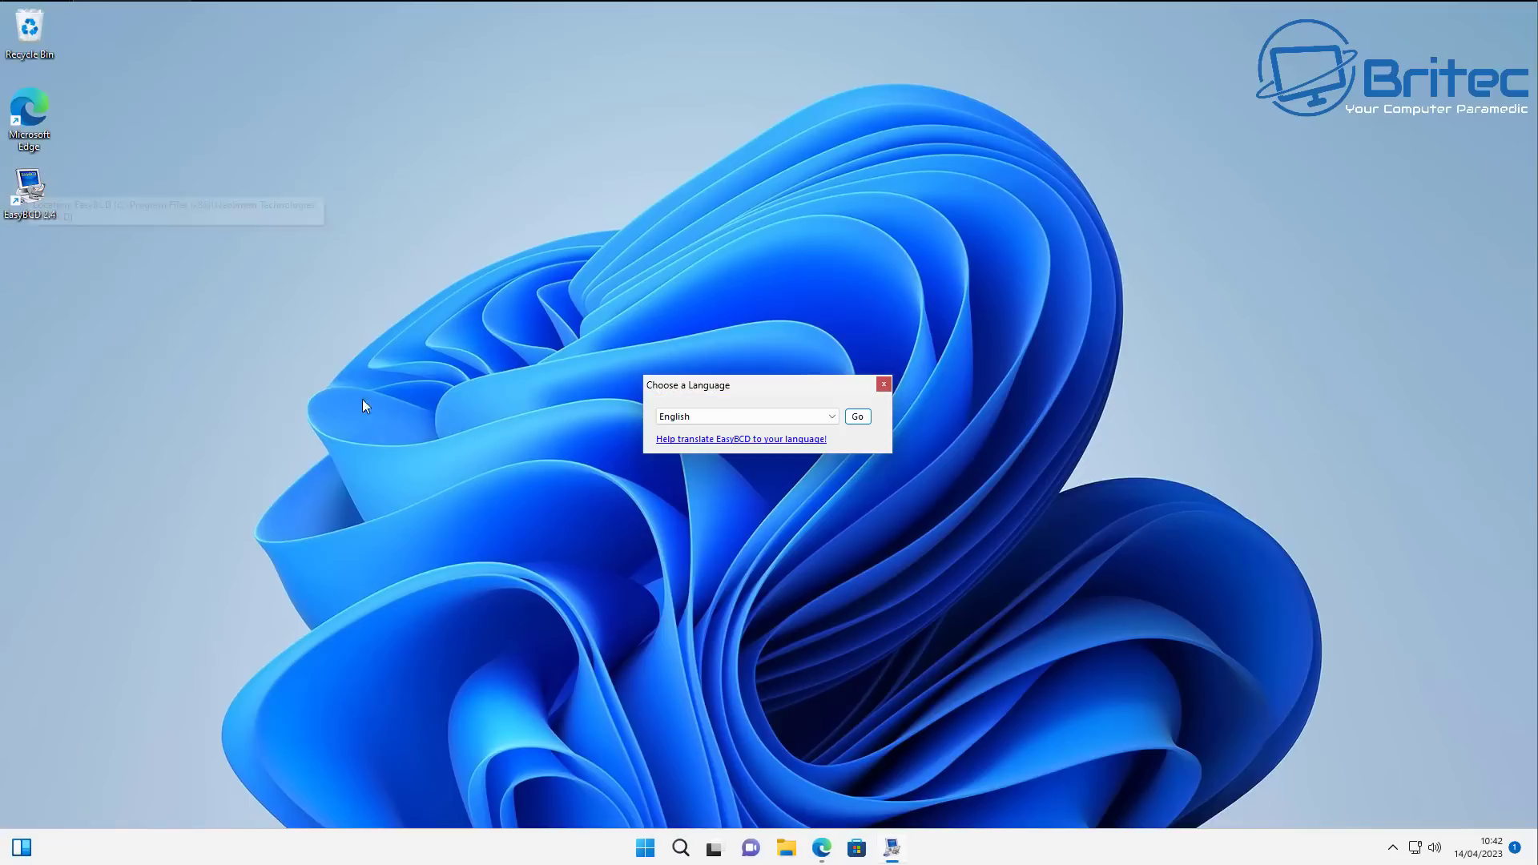
pyautogui.click(857, 416)
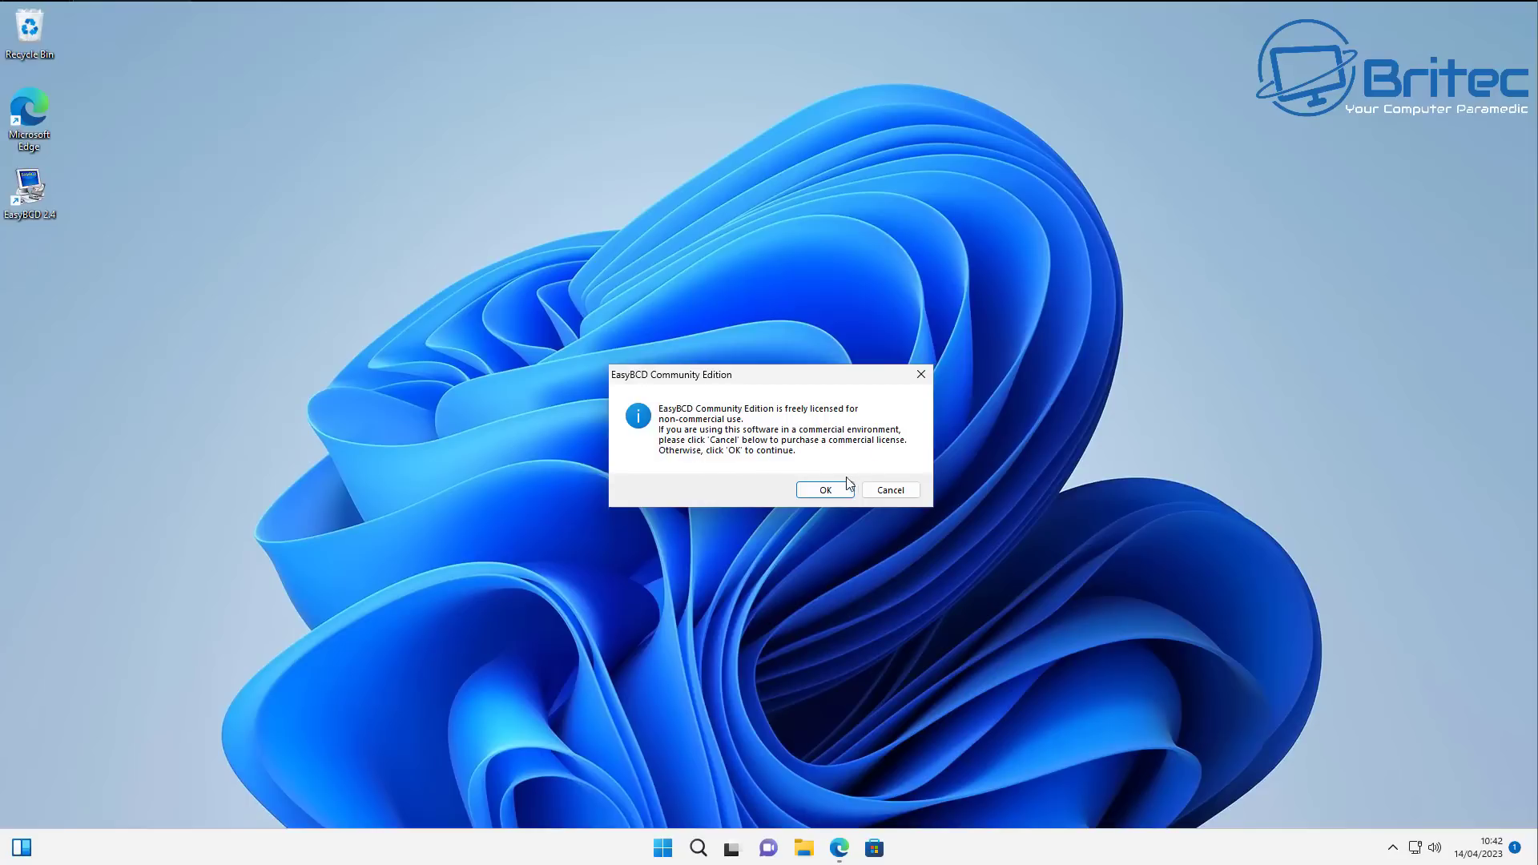
pyautogui.click(826, 492)
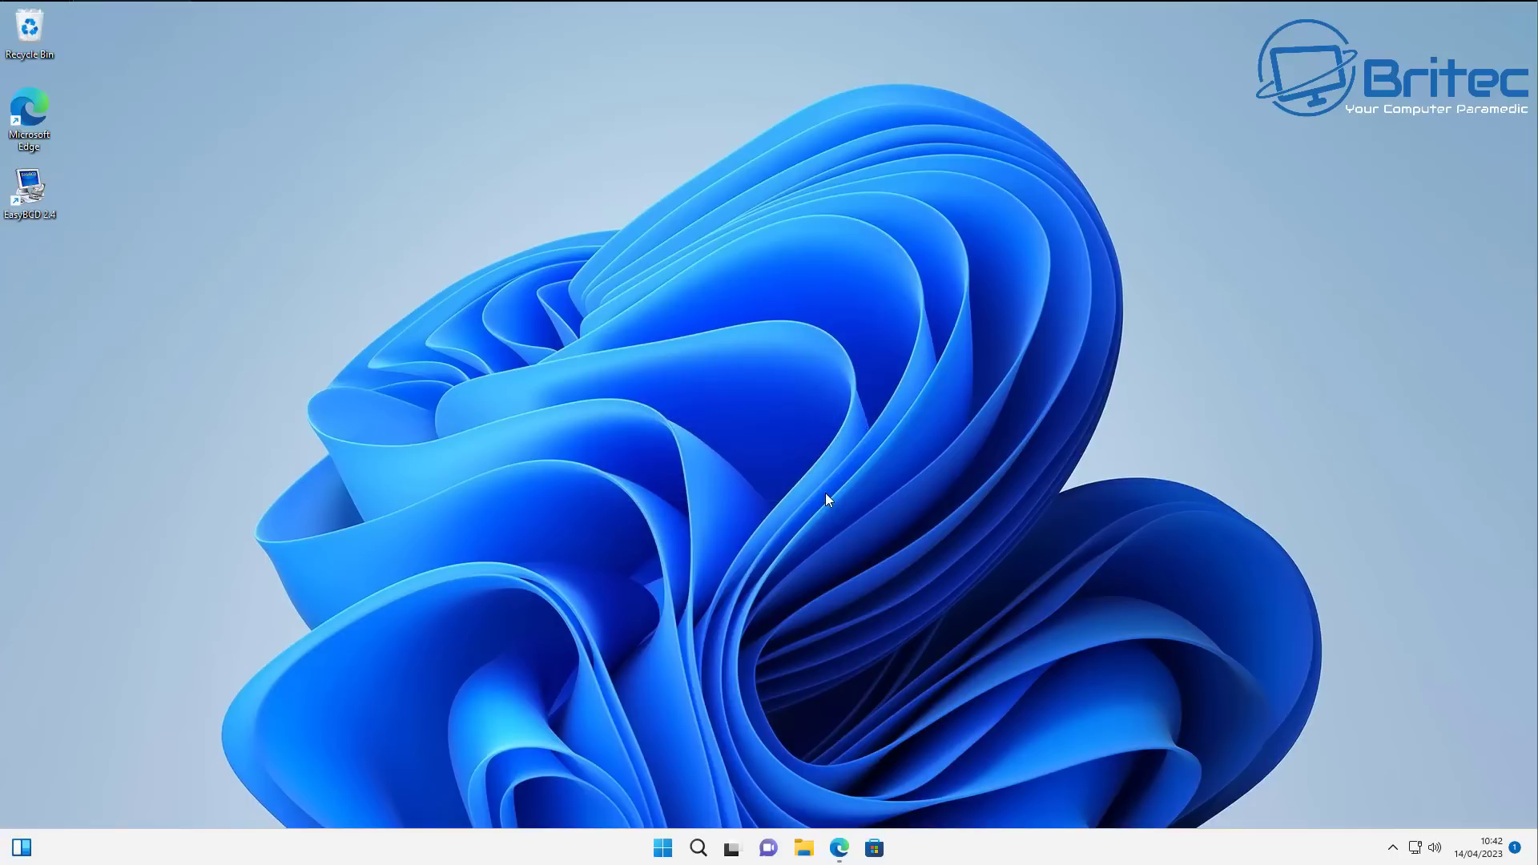
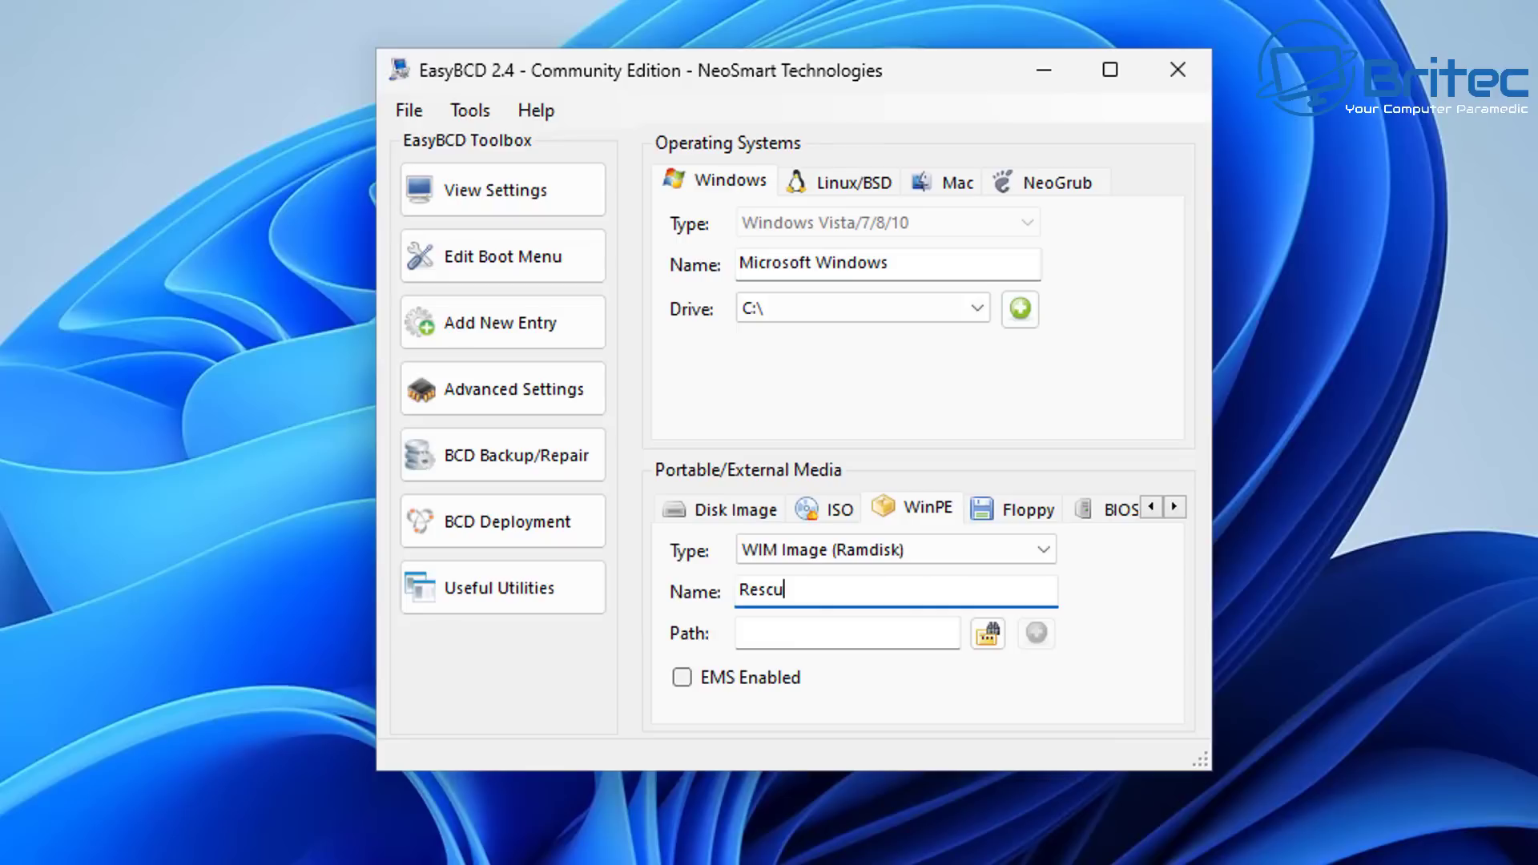
# Step: Add a WinPE boot entry of type WIM Image (Ramdisk) named Rescue Disk, using w11pe64.wim from the WIM folder on Rescue (Z:)
pyautogui.write('e Disk')
pyautogui.click(986, 642)
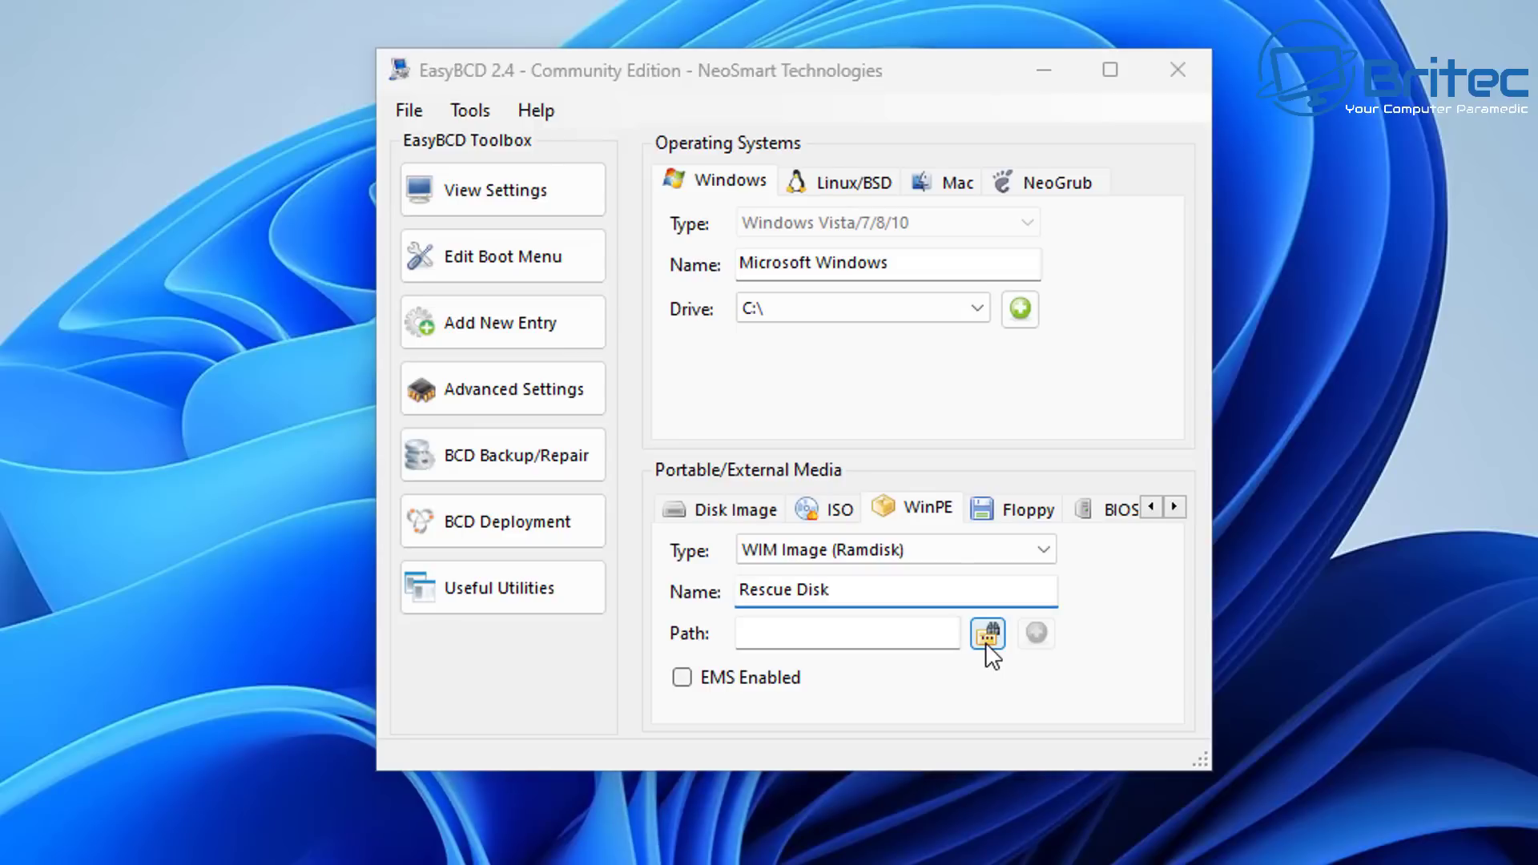
pyautogui.moveTo(1024, 131); pyautogui.dragTo(728, 66)
pyautogui.click(203, 651)
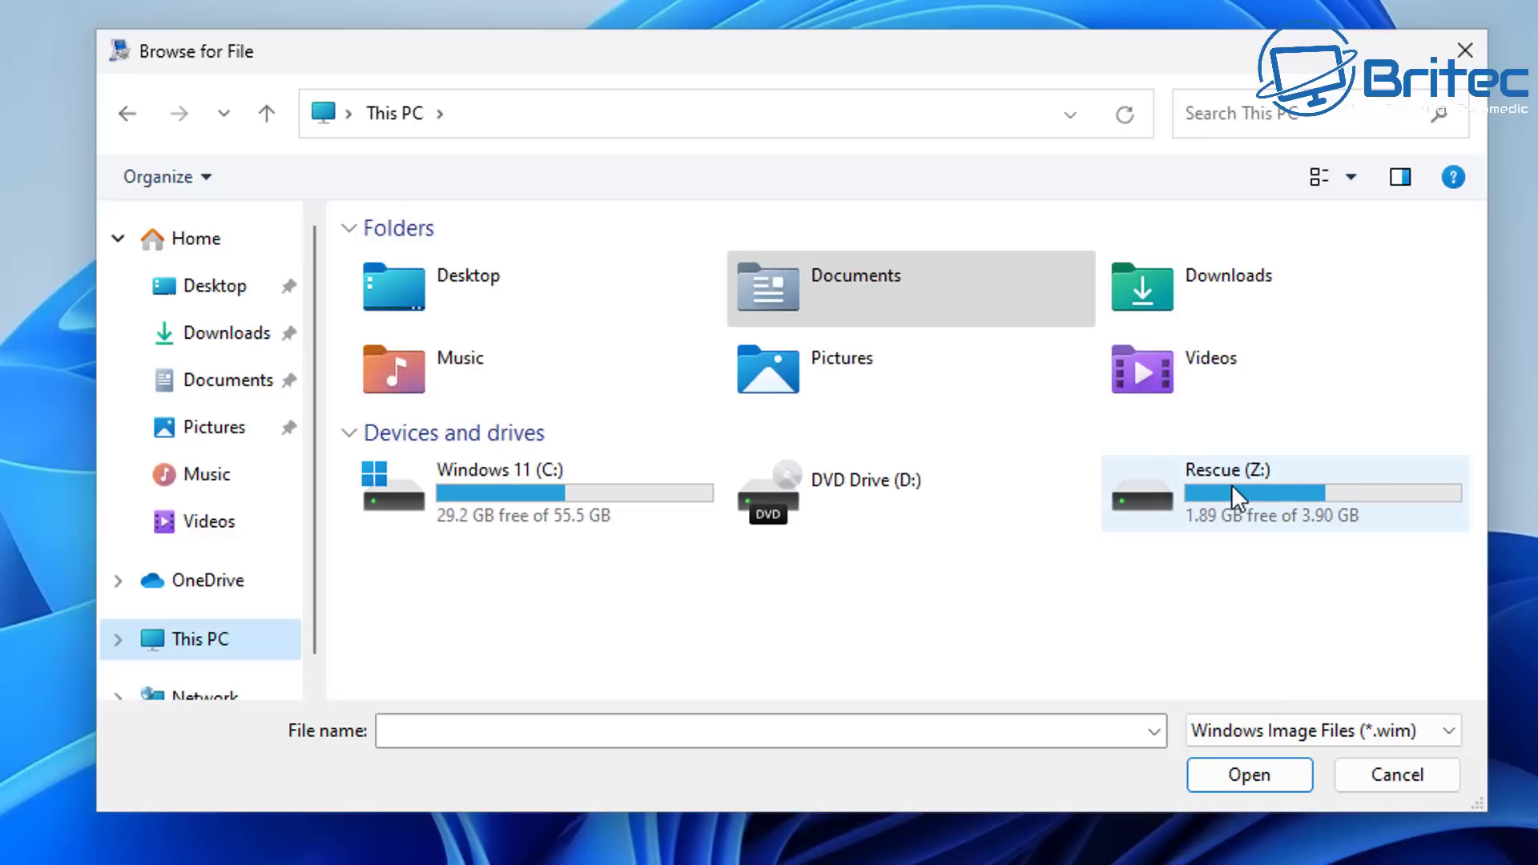
pyautogui.doubleClick(1233, 484)
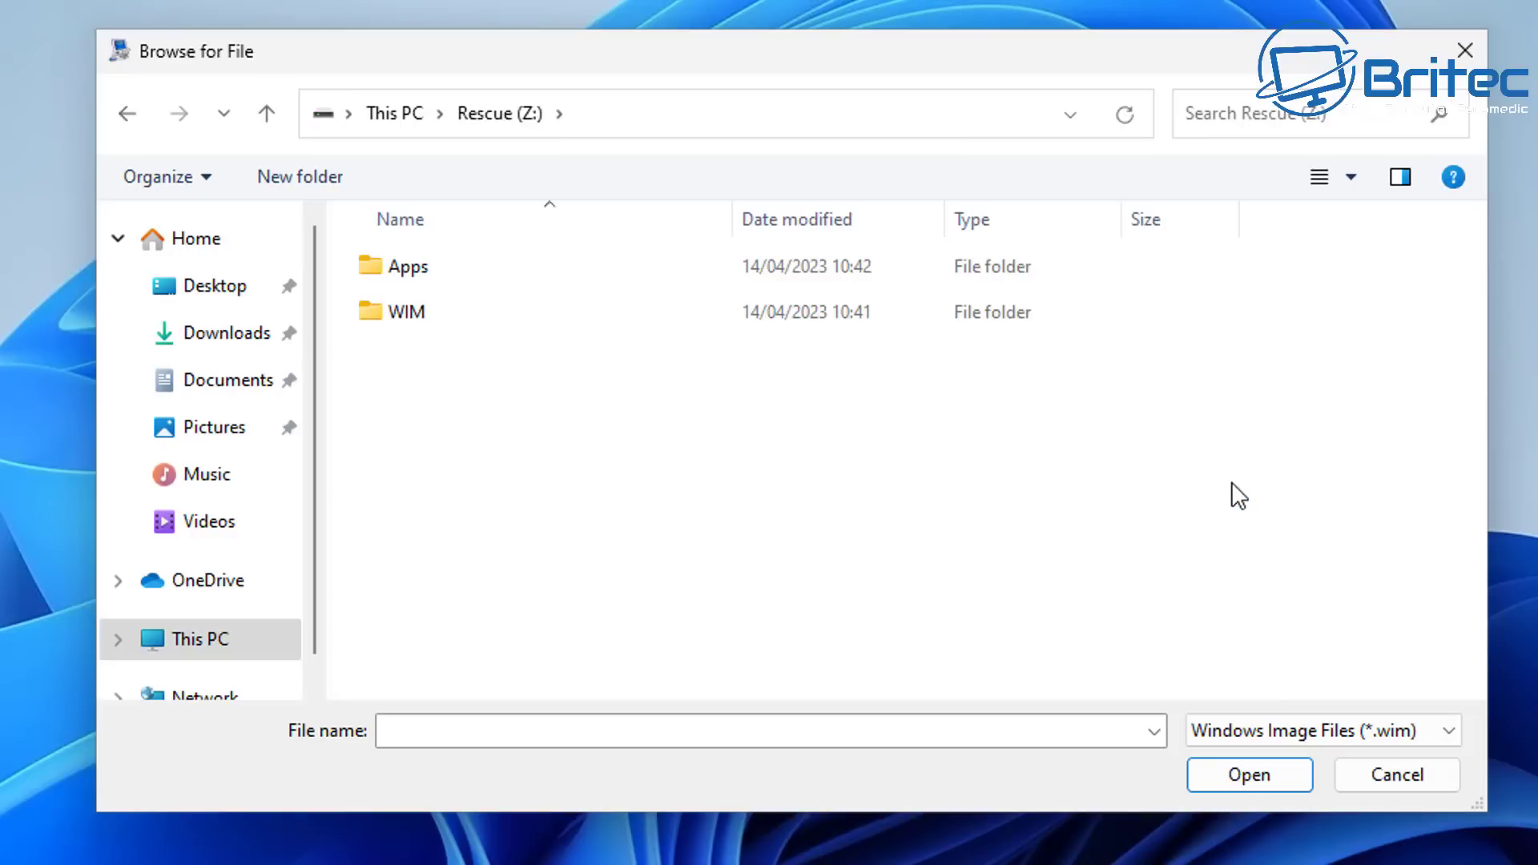
pyautogui.doubleClick(432, 330)
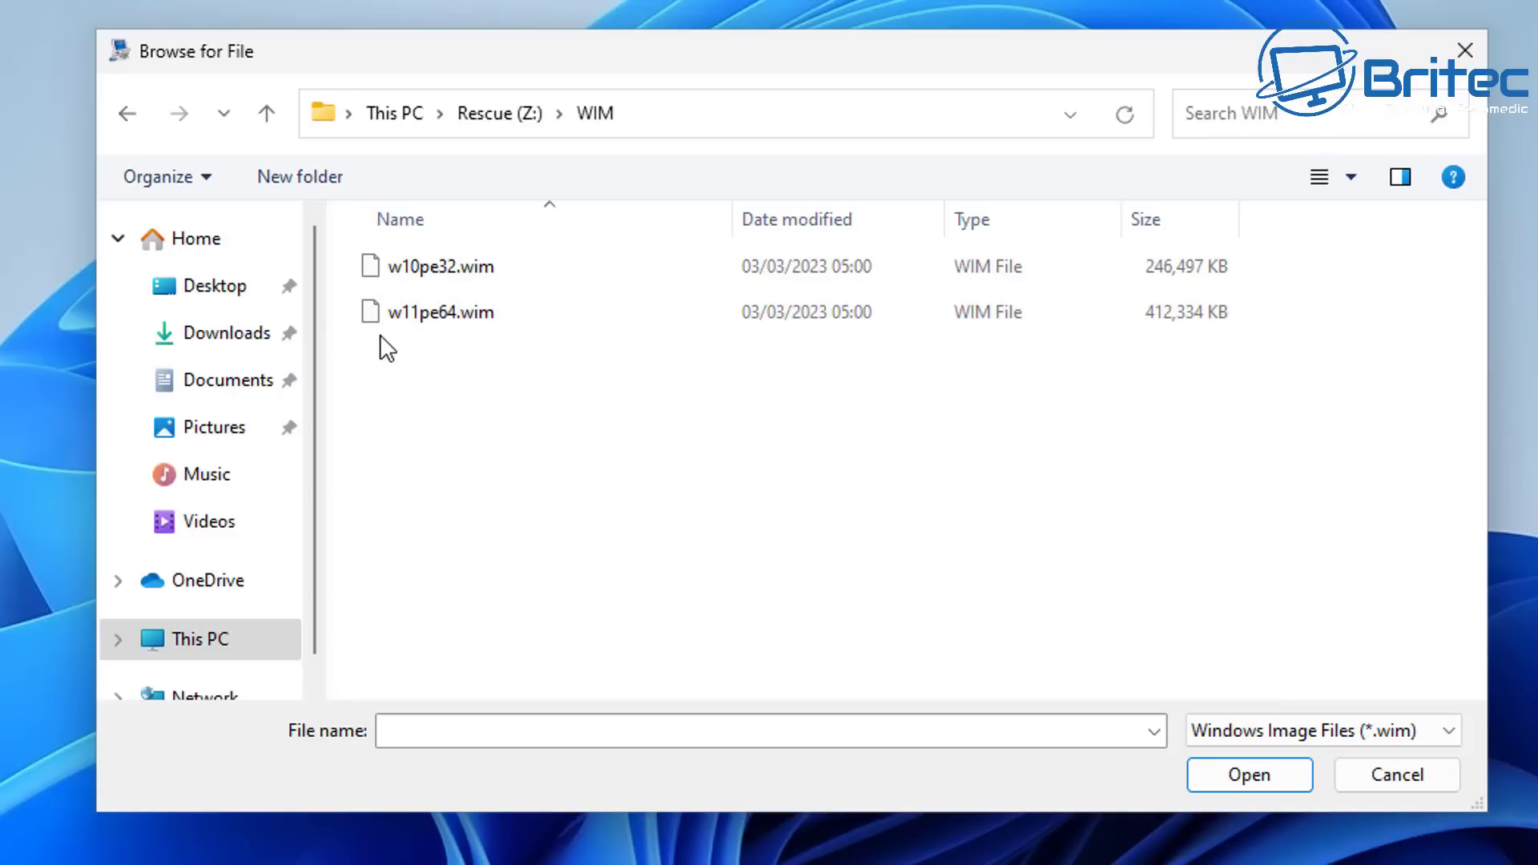
pyautogui.click(415, 314)
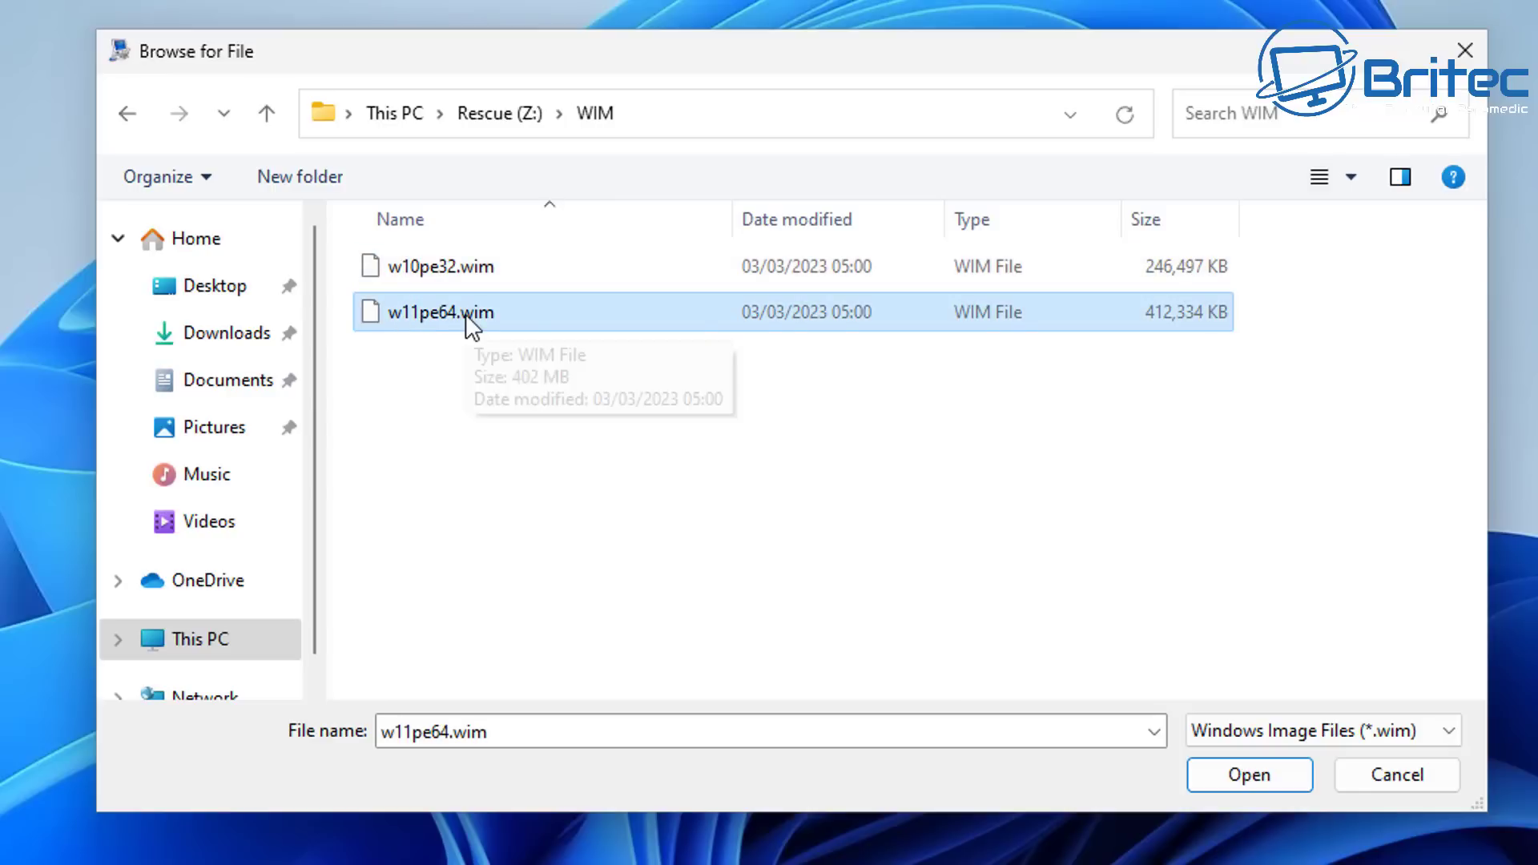
pyautogui.click(1257, 791)
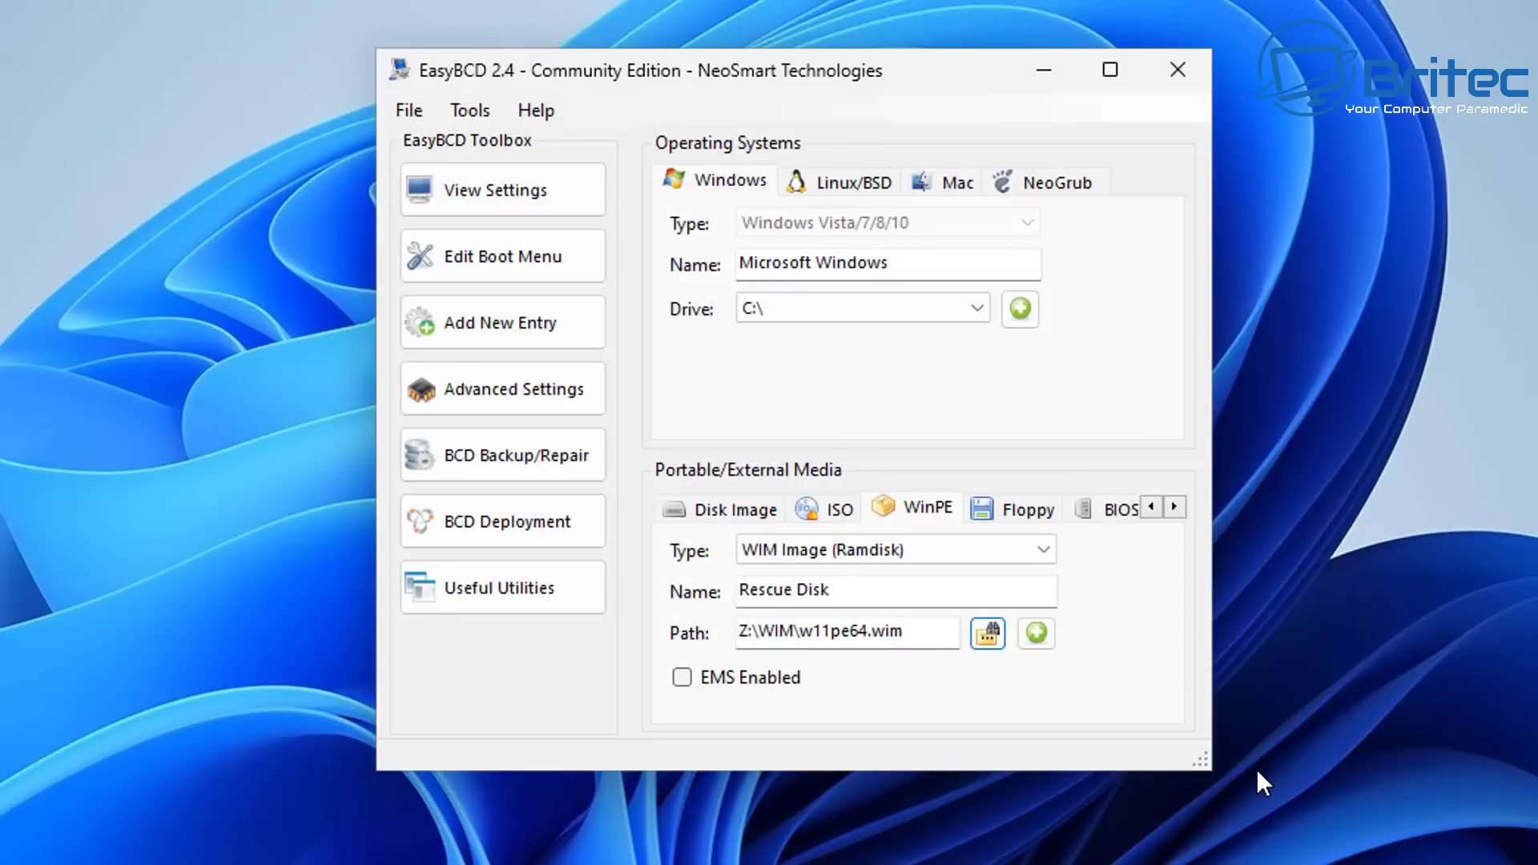
pyautogui.click(1037, 634)
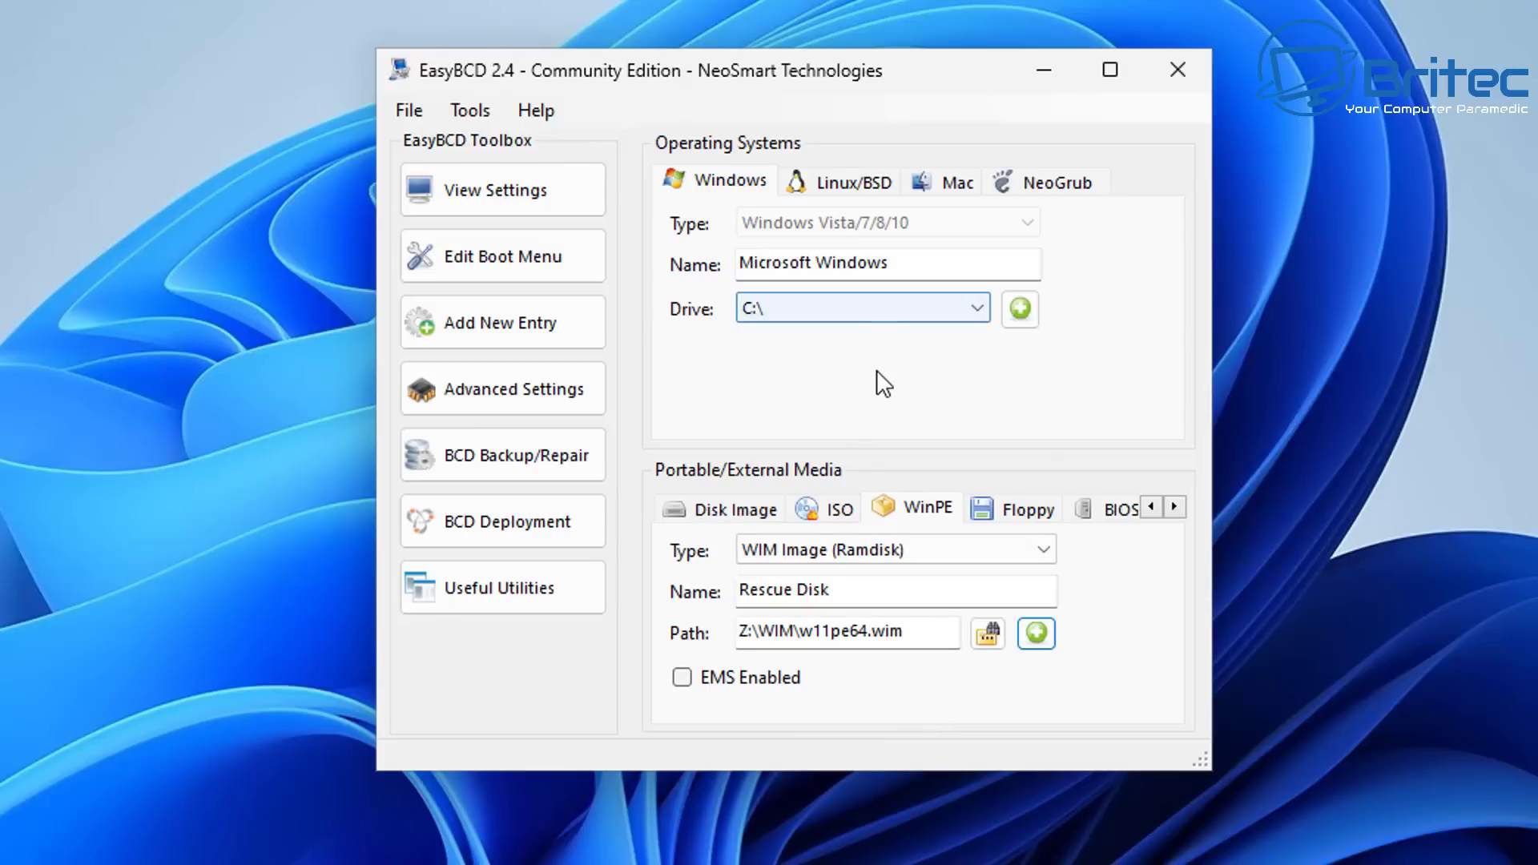
# Step: Review the bootloader overview and examine the Rescue Disk entry's name, drive and bootloader path
pyautogui.click(721, 509)
pyautogui.click(919, 513)
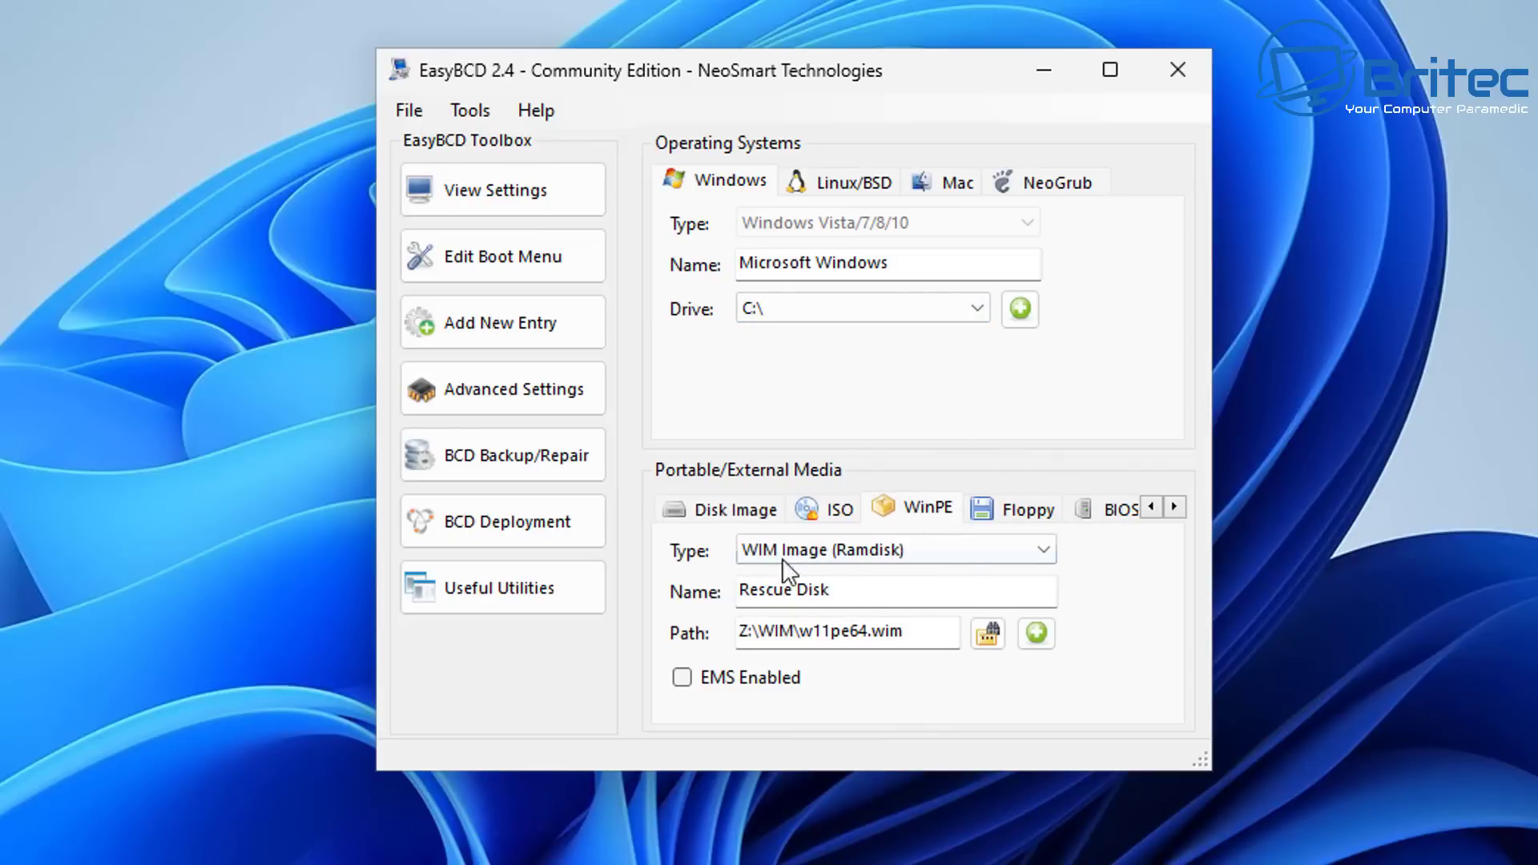
pyautogui.click(472, 186)
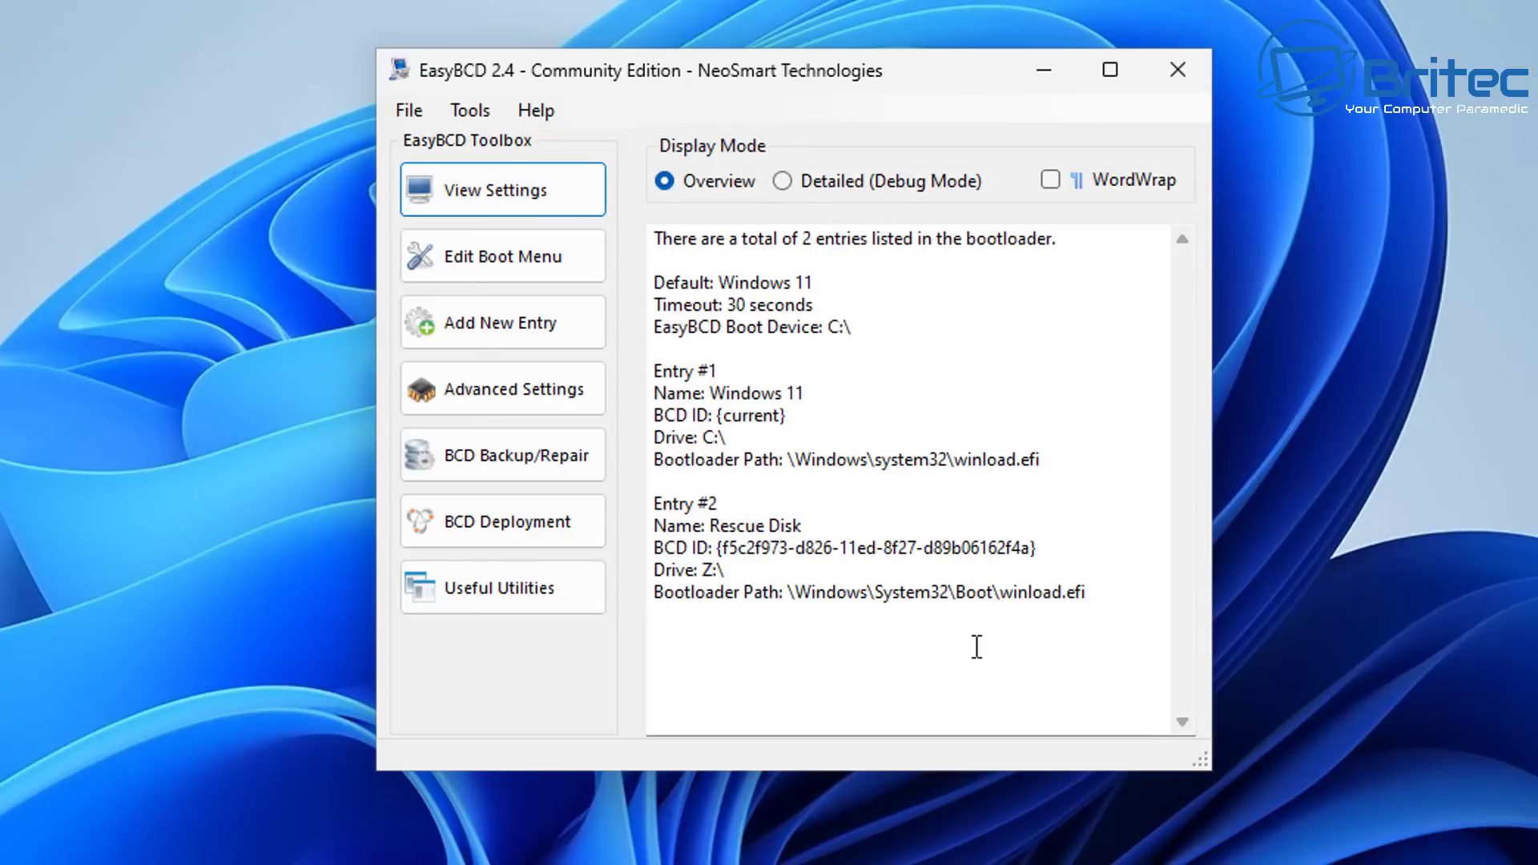
pyautogui.moveTo(1118, 604); pyautogui.dragTo(665, 524)
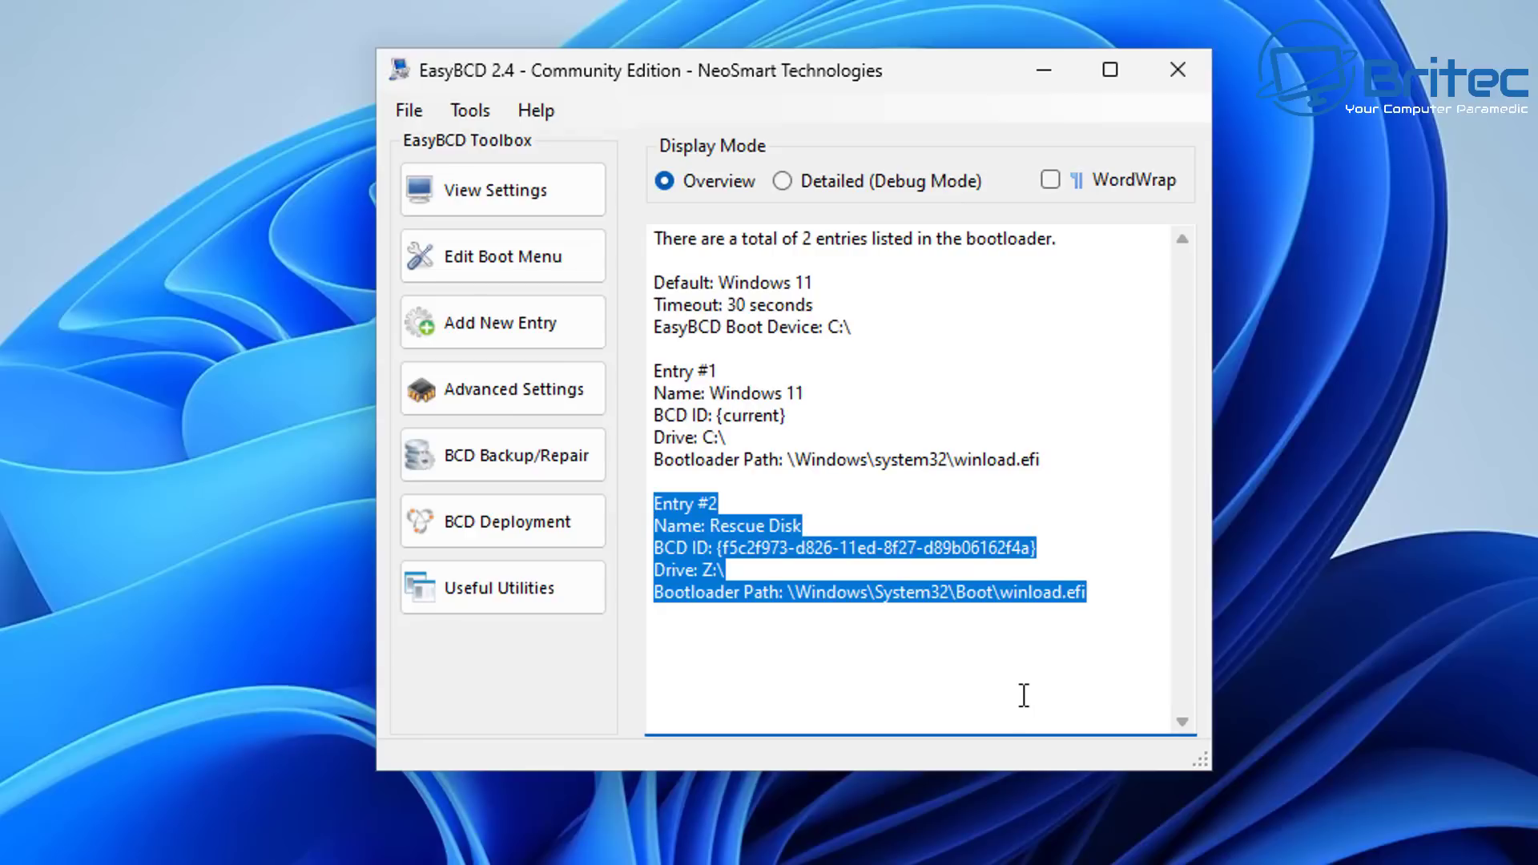
pyautogui.click(1007, 675)
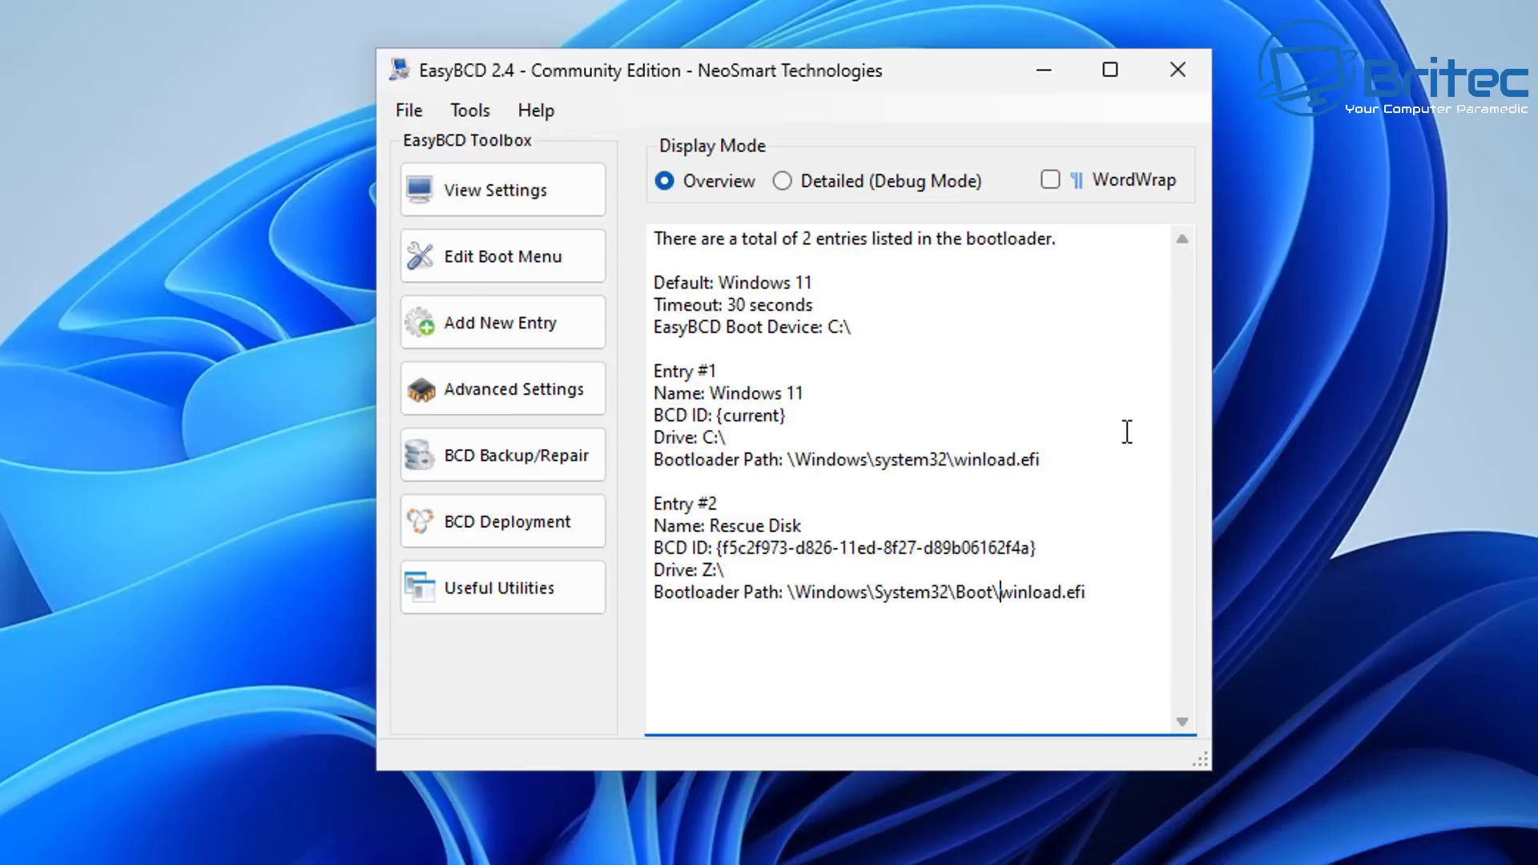
# Step: Close EasyBCD, declining the Easy Recovery Essentials download, and close all Microsoft Edge windows
pyautogui.click(1182, 73)
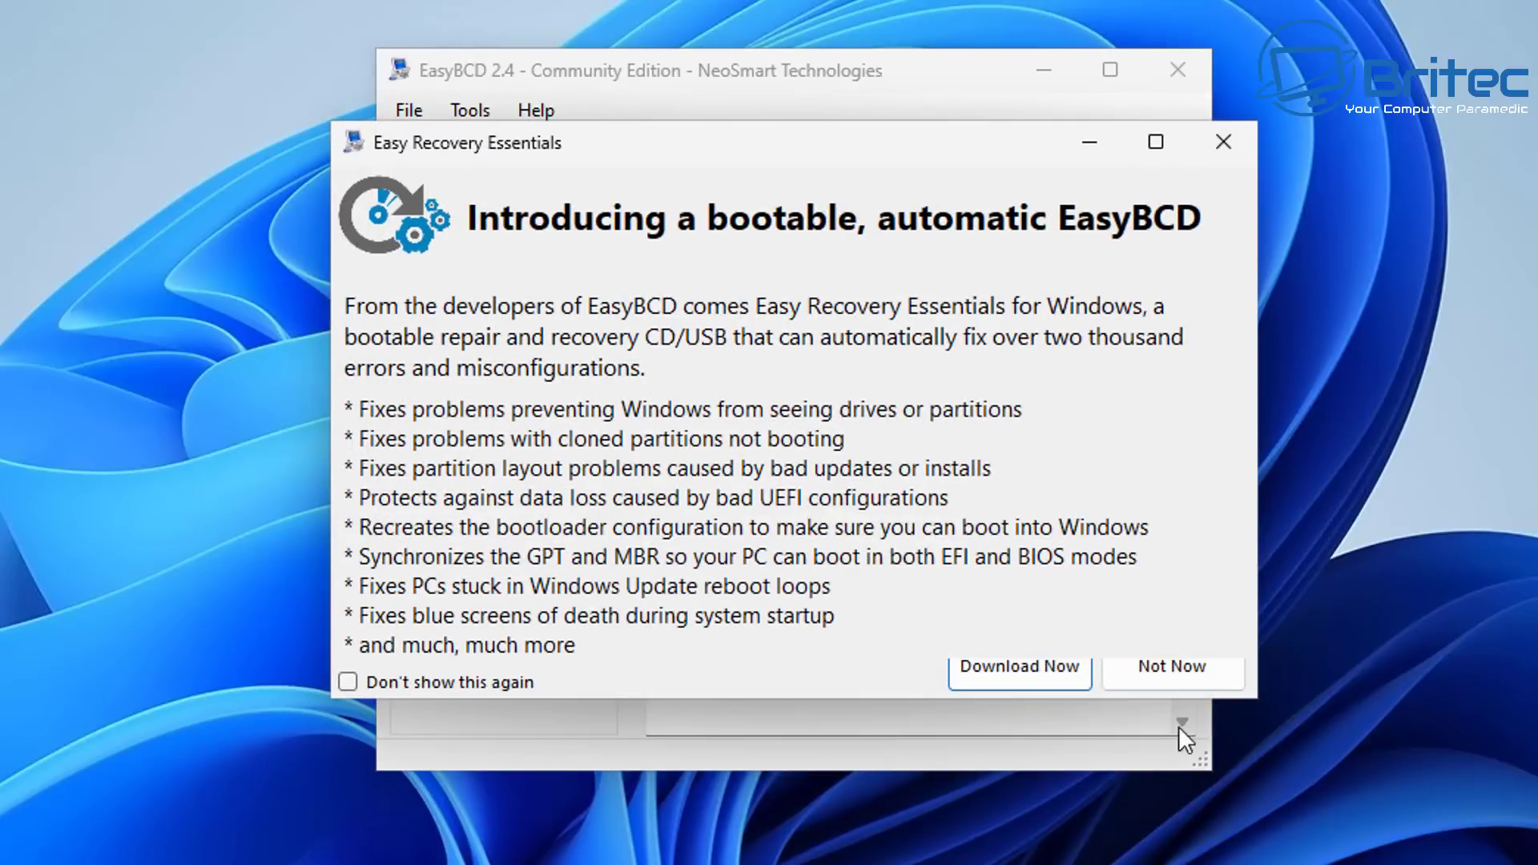
pyautogui.click(1175, 673)
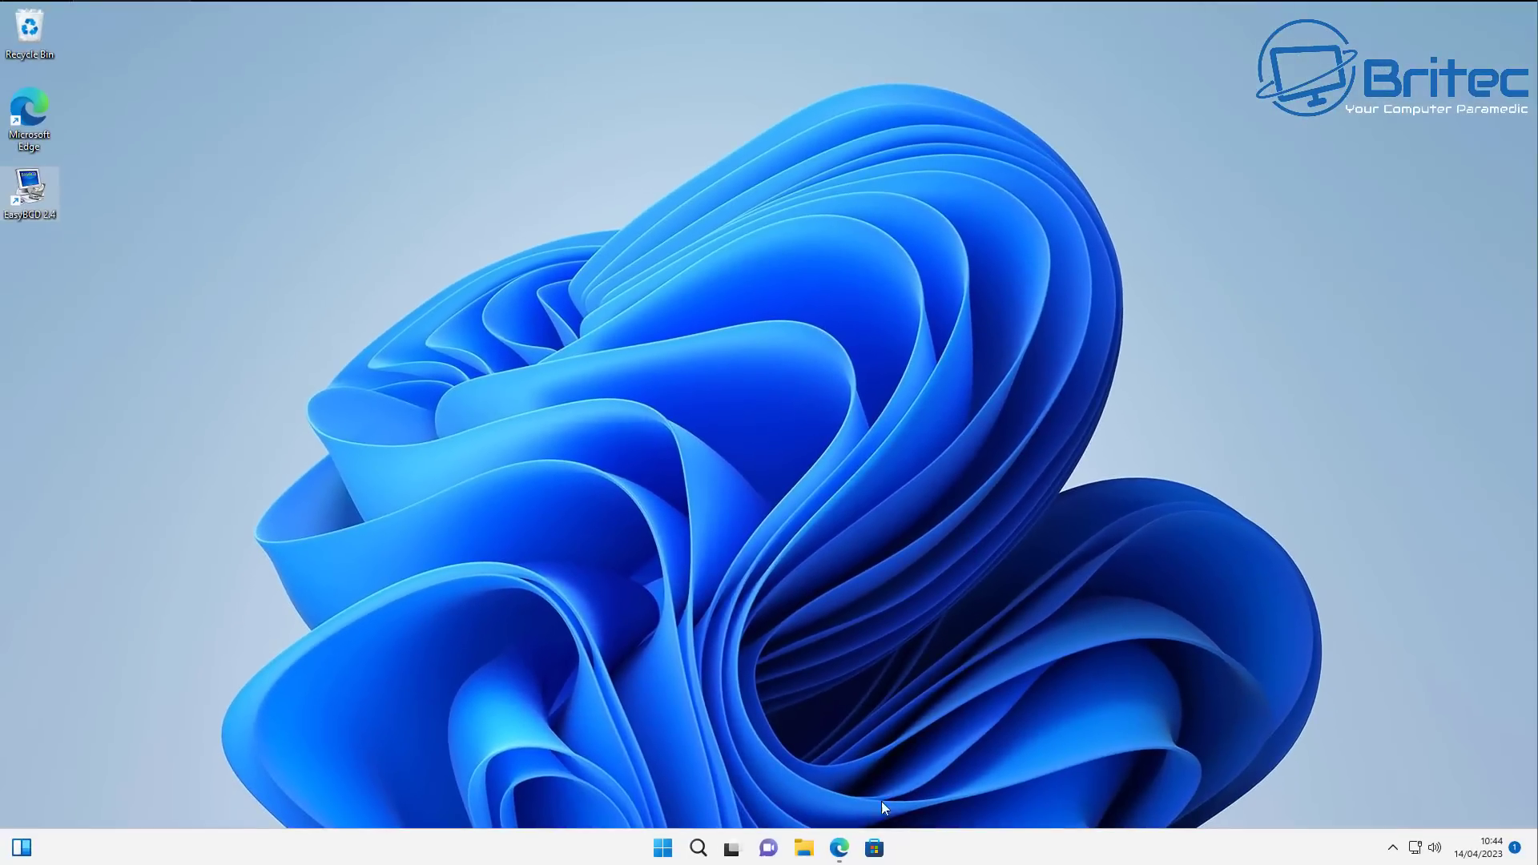
pyautogui.rightClick(839, 848)
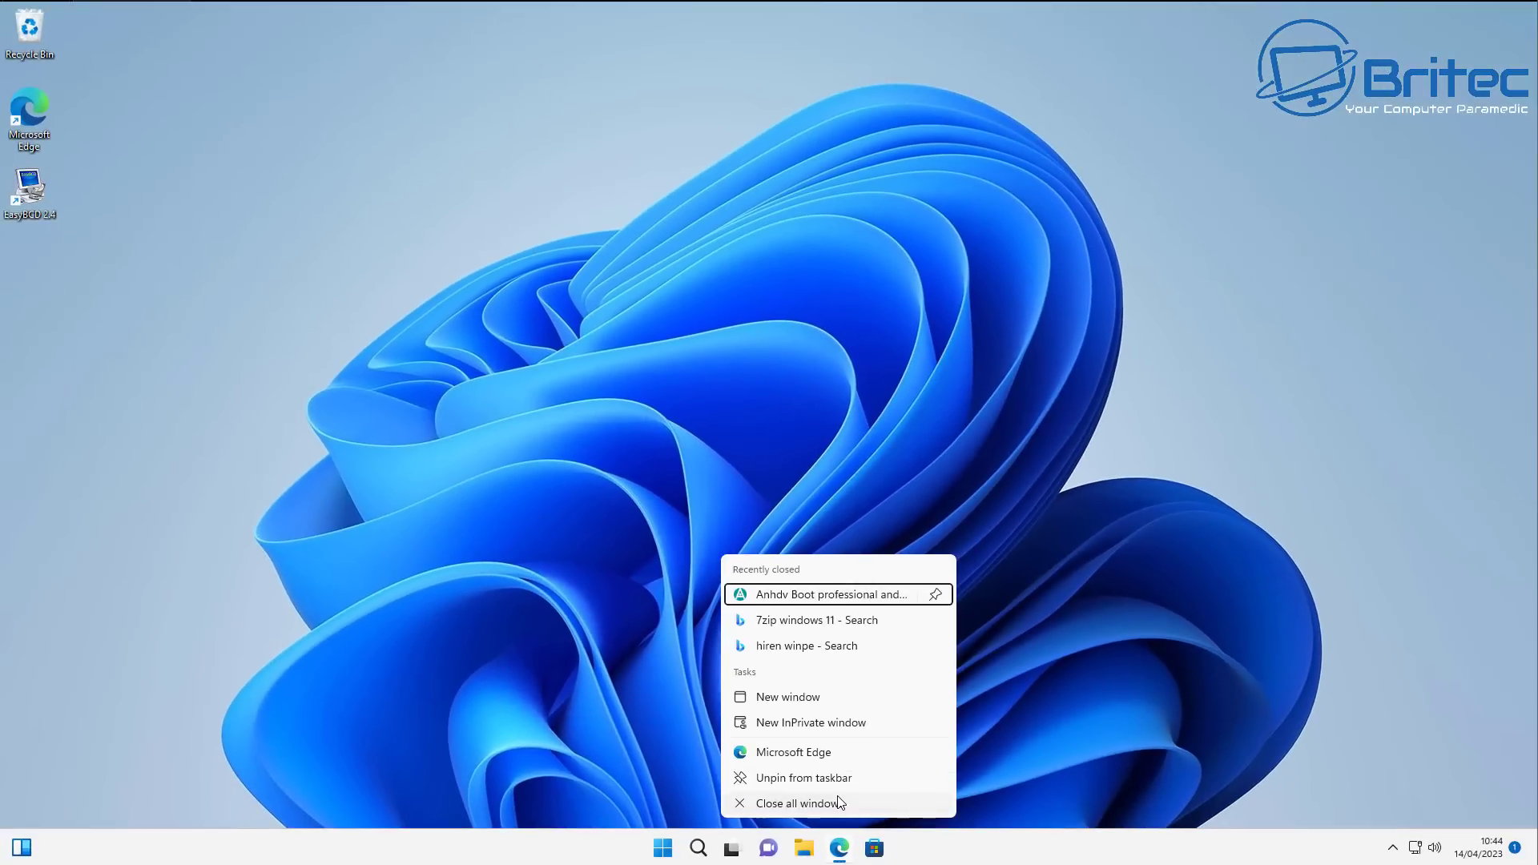
pyautogui.click(838, 802)
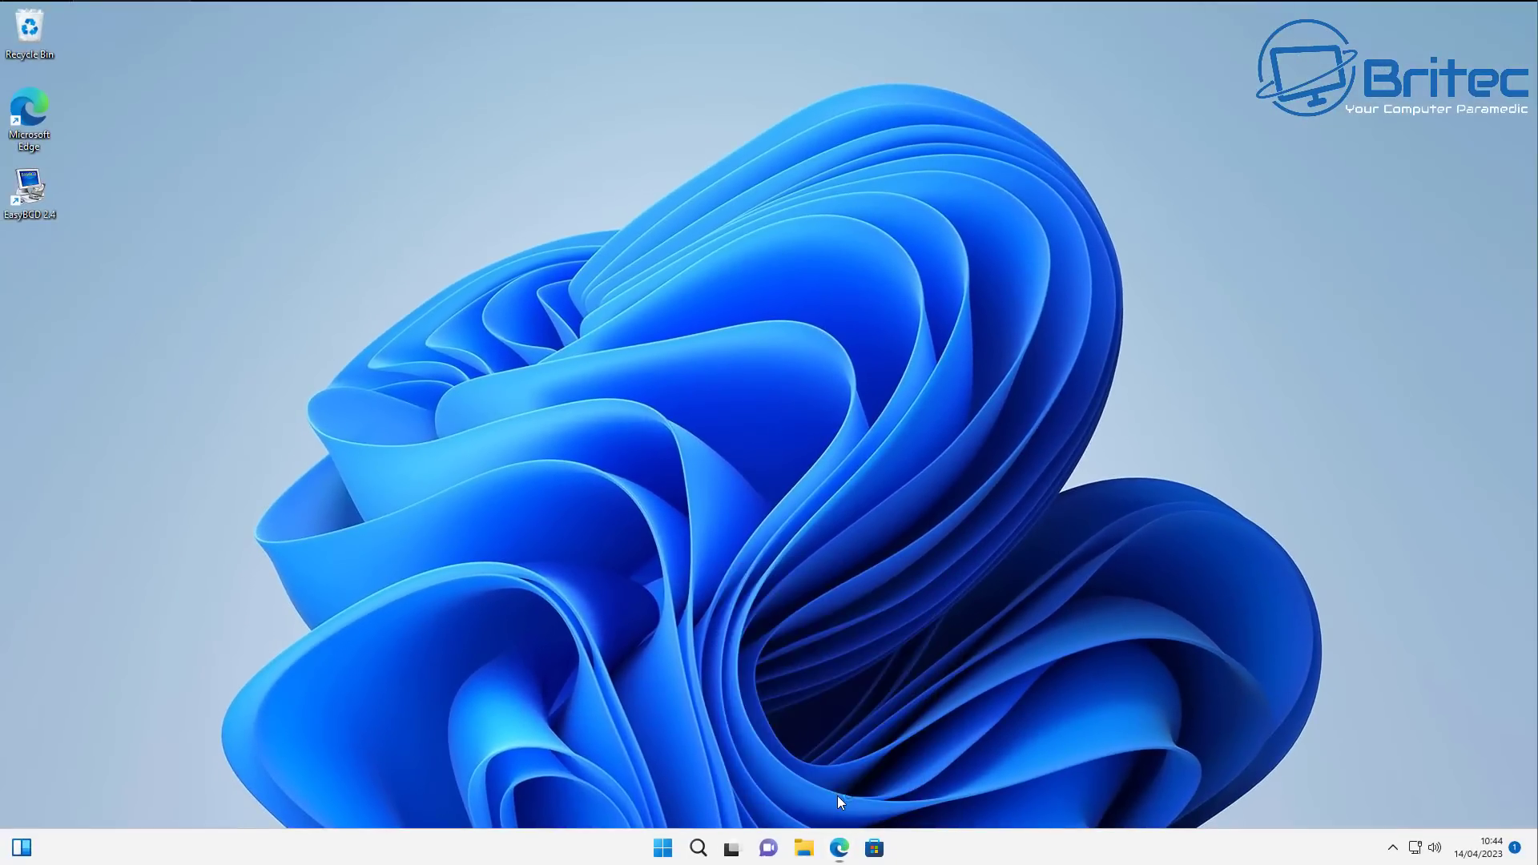
# Step: Restart the Windows 11 PC to reach the operating system selection screen
pyautogui.click(662, 847)
pyautogui.click(967, 792)
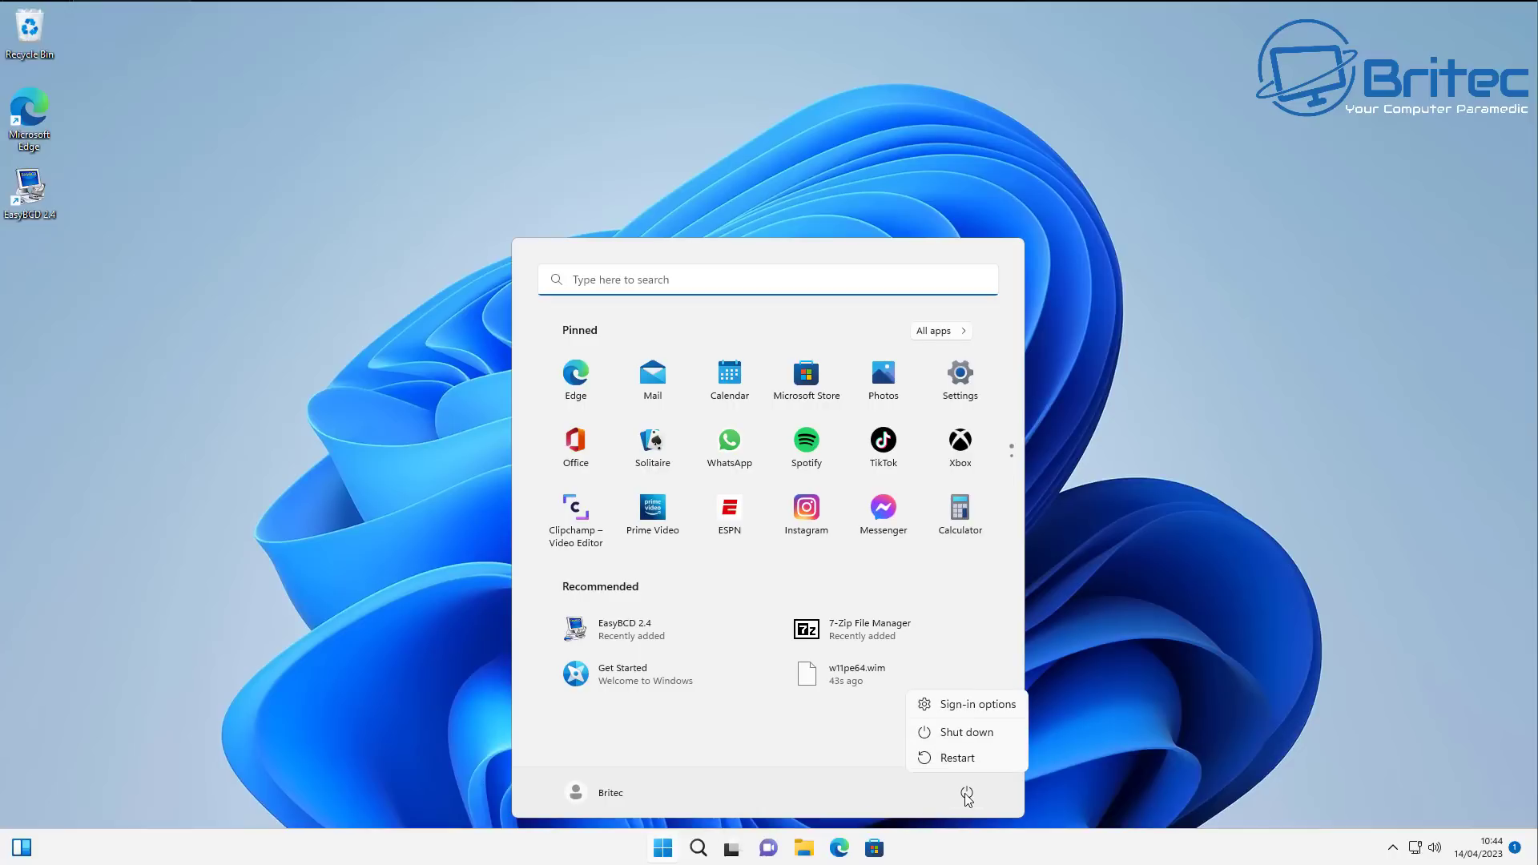
pyautogui.click(966, 763)
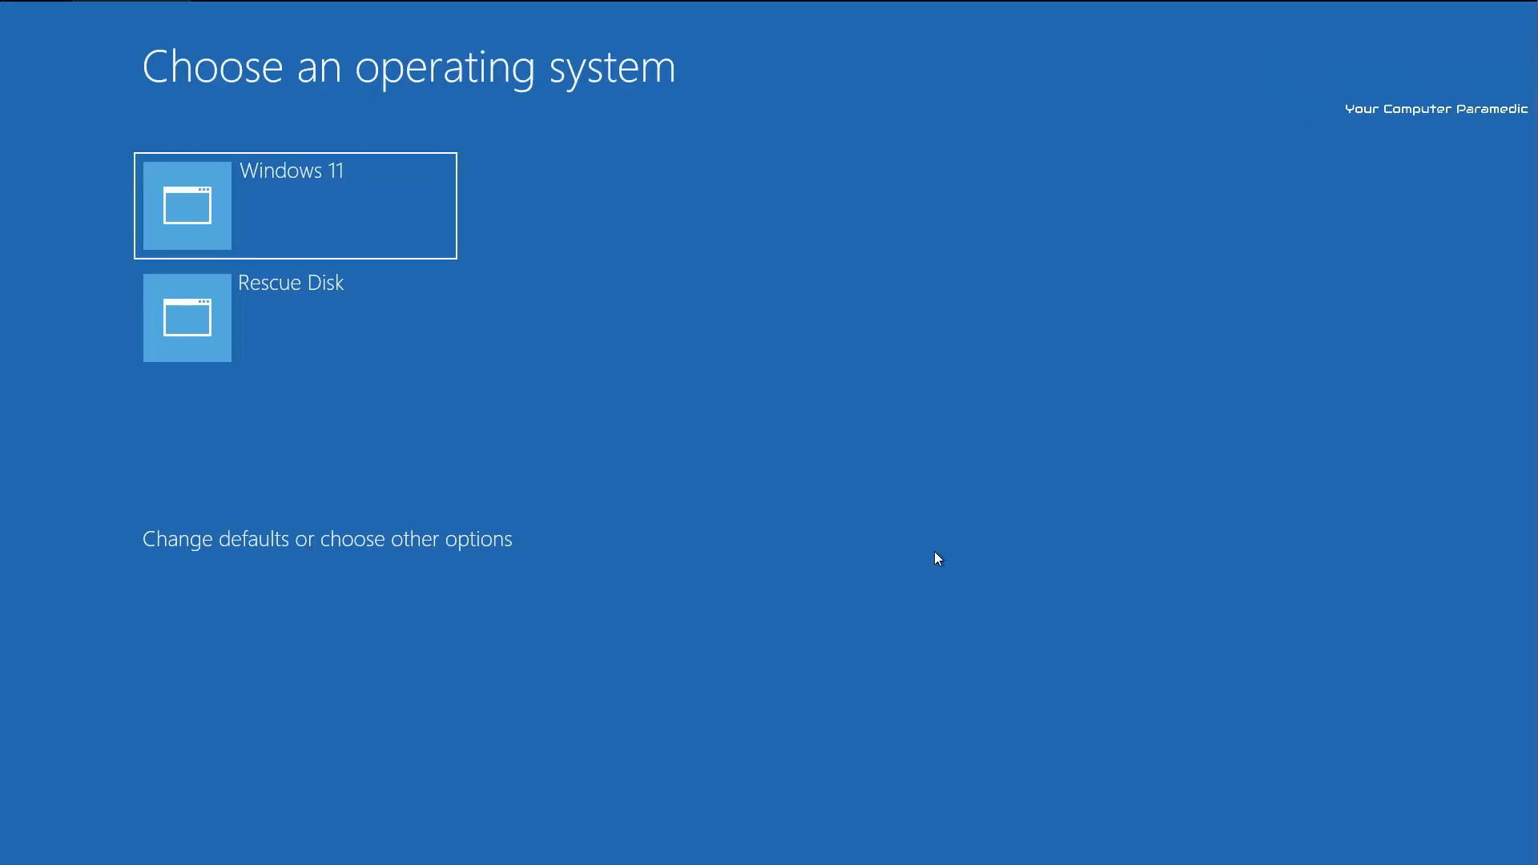
# Step: Boot the PC into the Rescue Disk entry instead of Windows 11
pyautogui.press('Down')
pyautogui.press('Up')
pyautogui.press('Down')
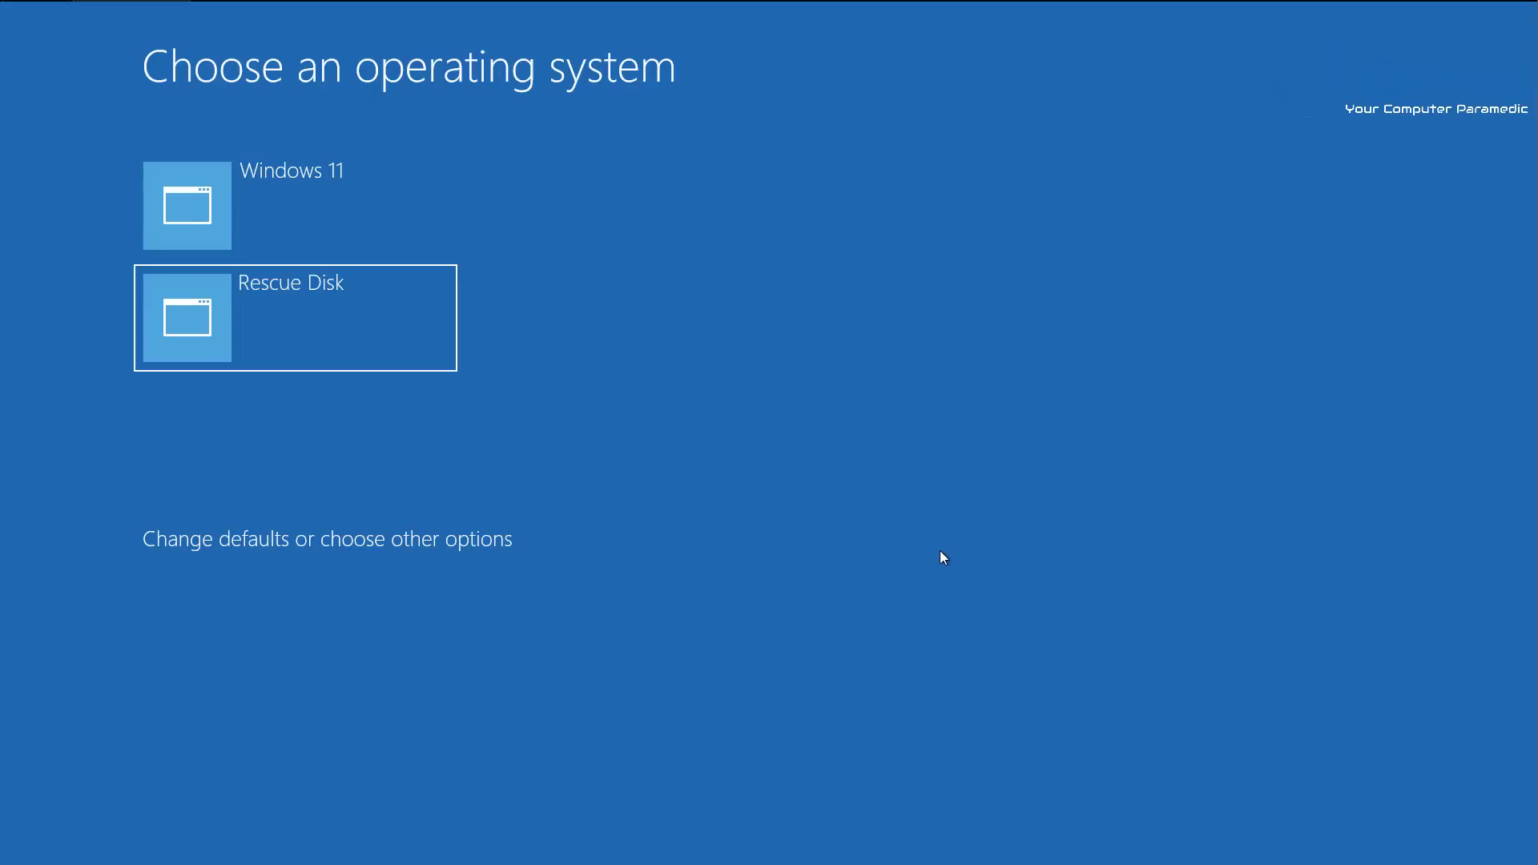
pyautogui.press('Up')
pyautogui.press('Down')
pyautogui.press('Return')
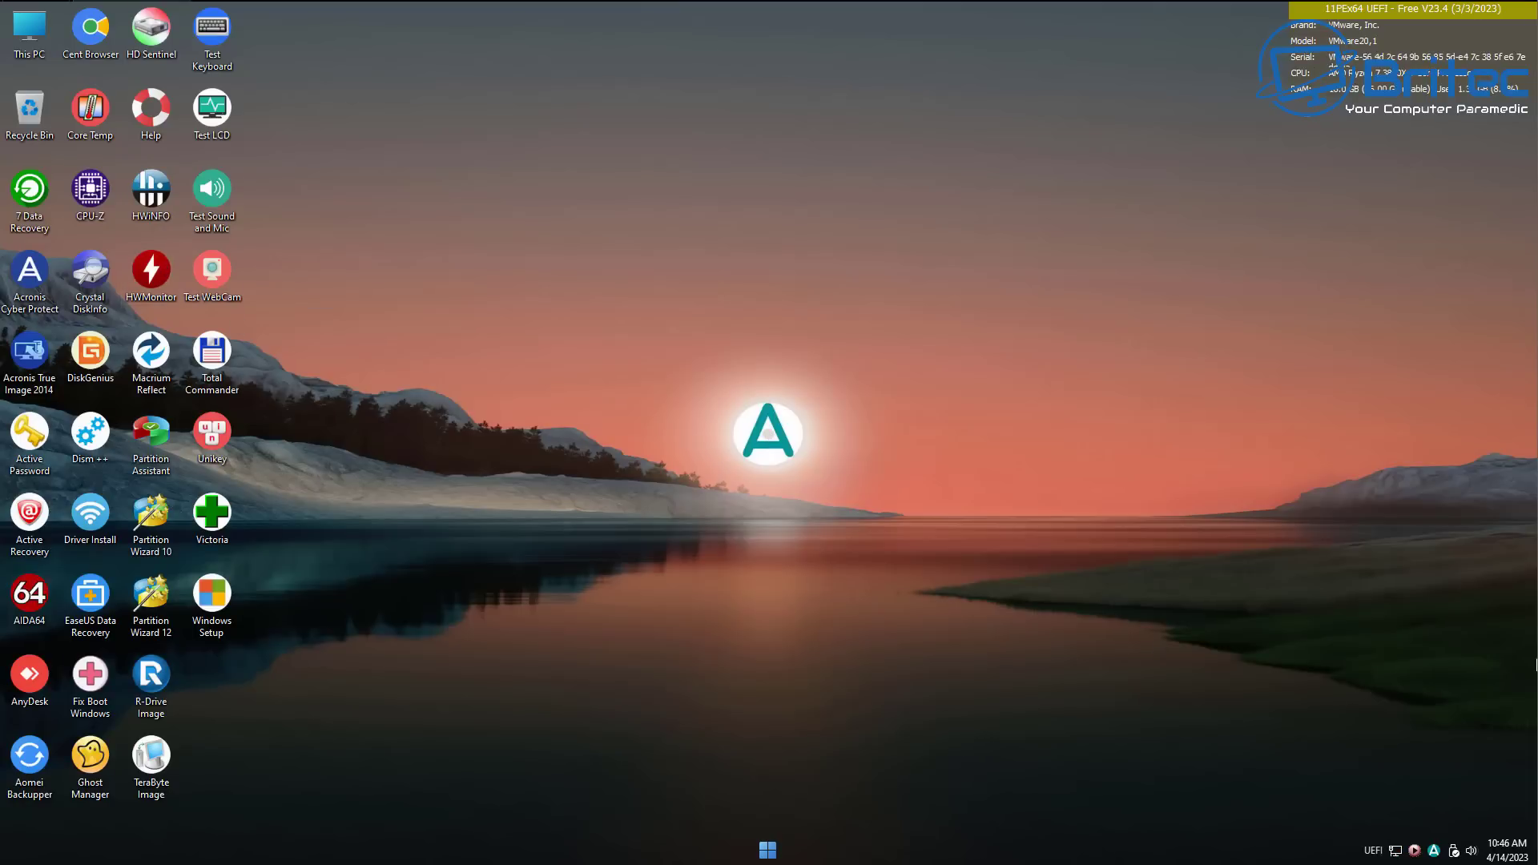
# Step: Open CPU-Z, examine its mainboard, memory, SPD, graphics and benchmark pages, and close it
pyautogui.doubleClick(82, 194)
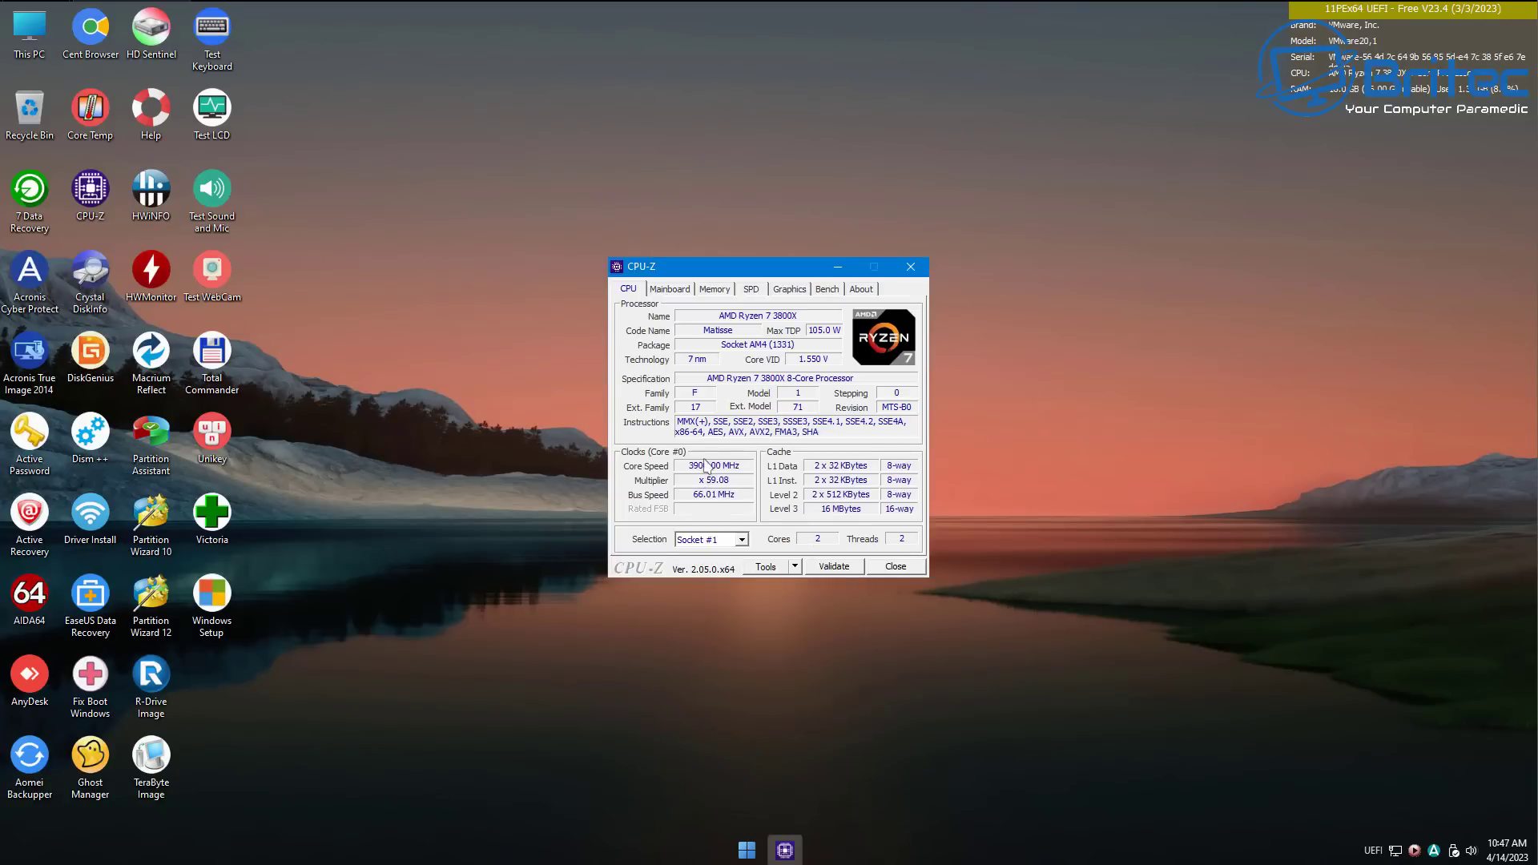
pyautogui.click(679, 295)
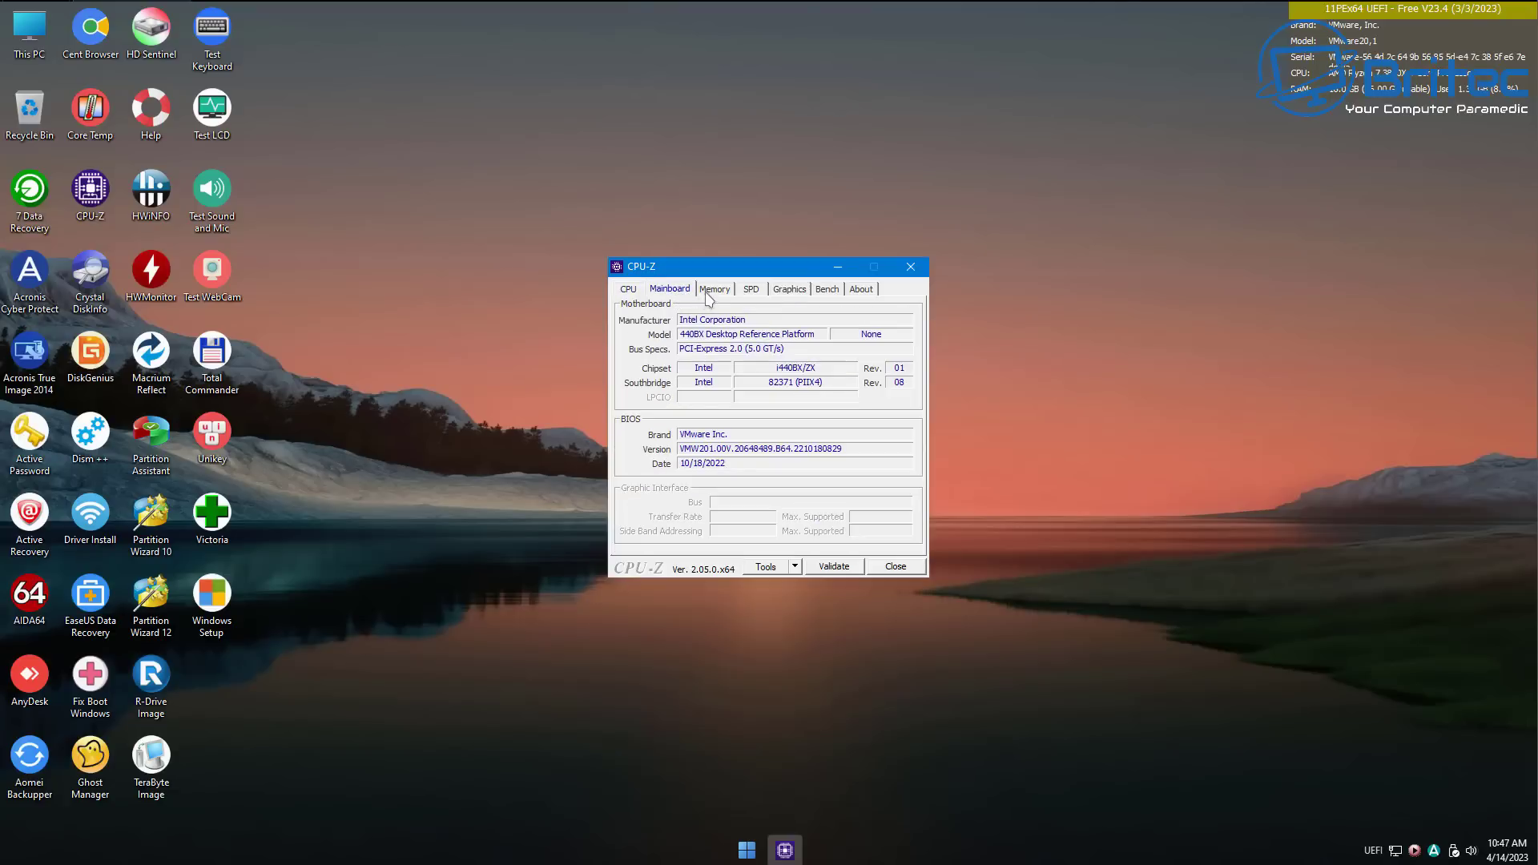
pyautogui.click(710, 294)
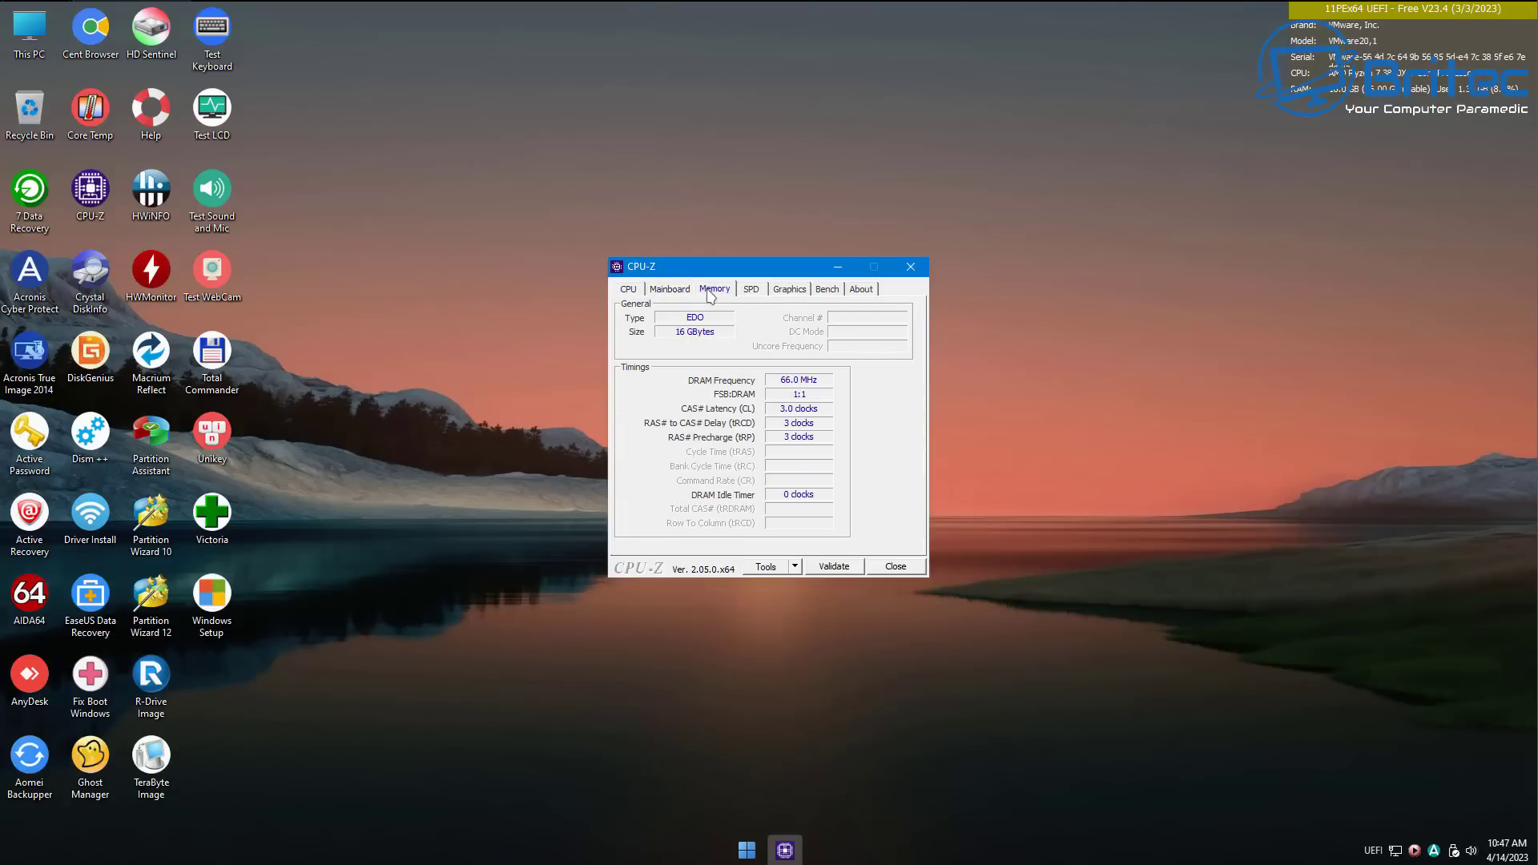
pyautogui.click(751, 295)
pyautogui.click(787, 296)
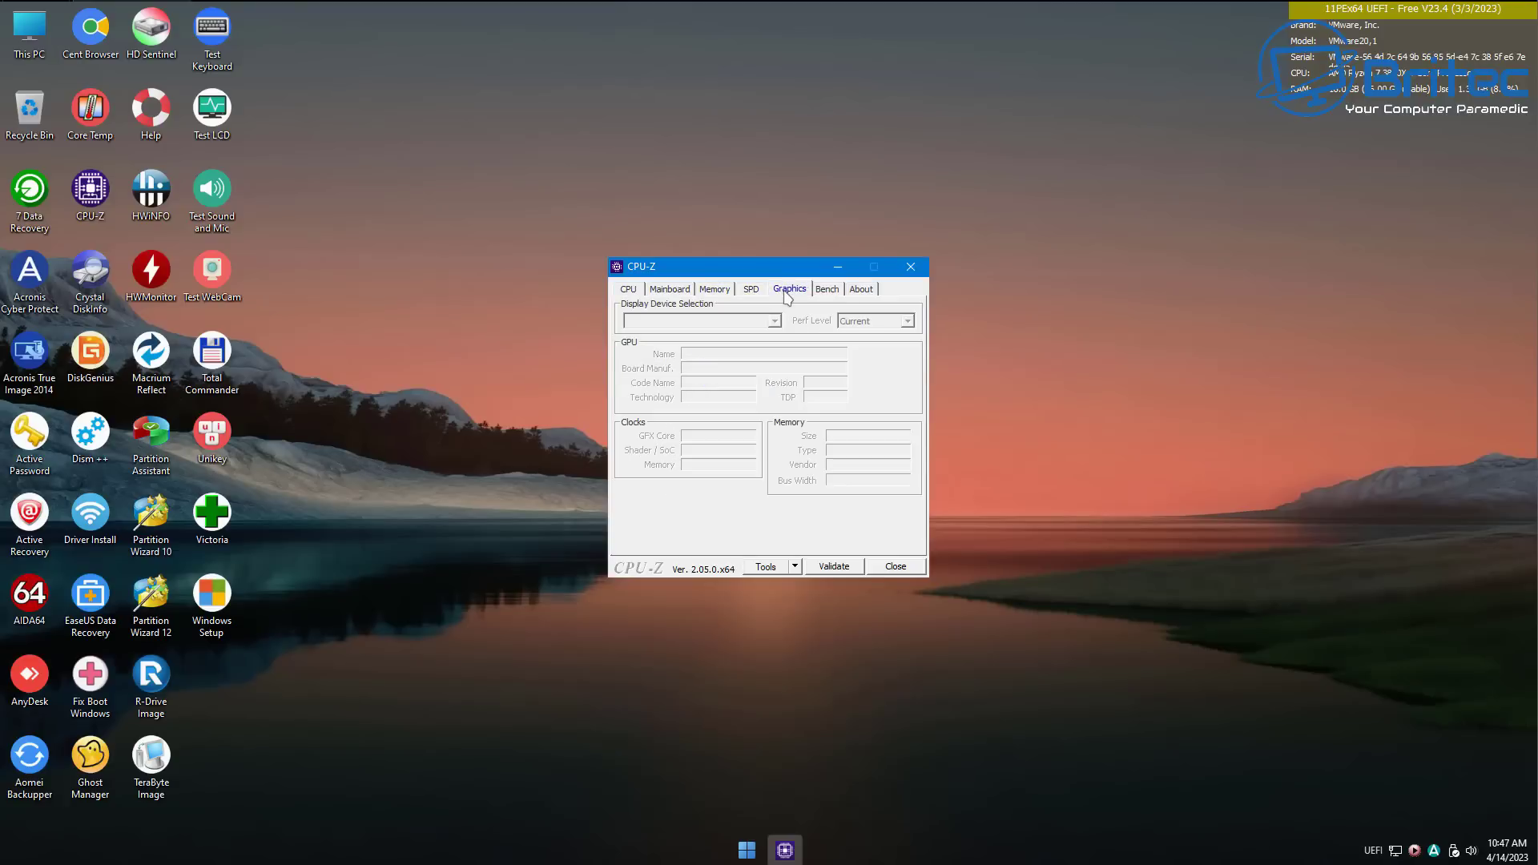
pyautogui.click(828, 296)
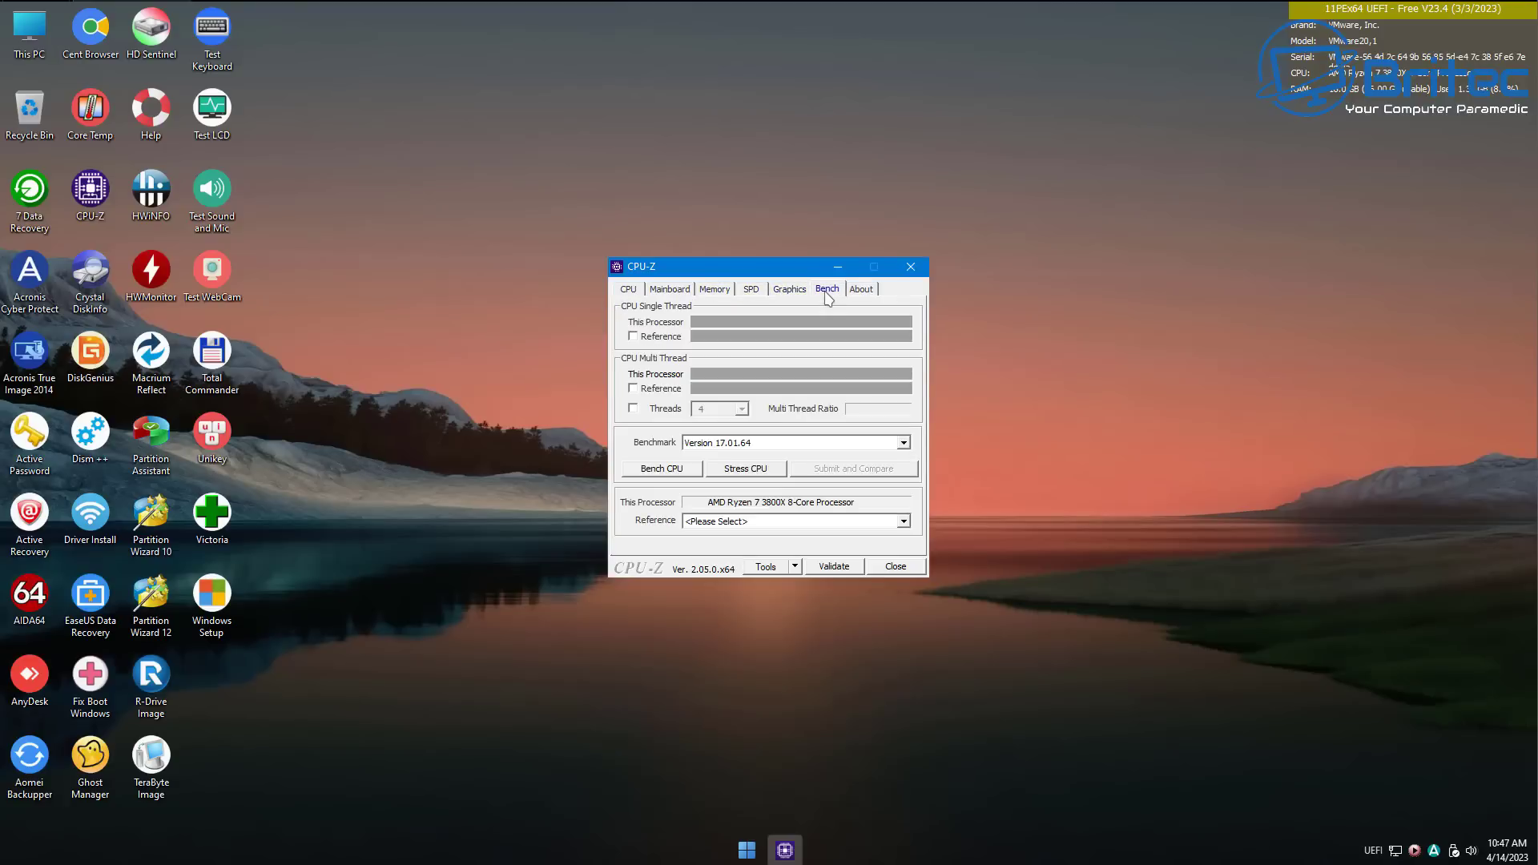
pyautogui.click(911, 267)
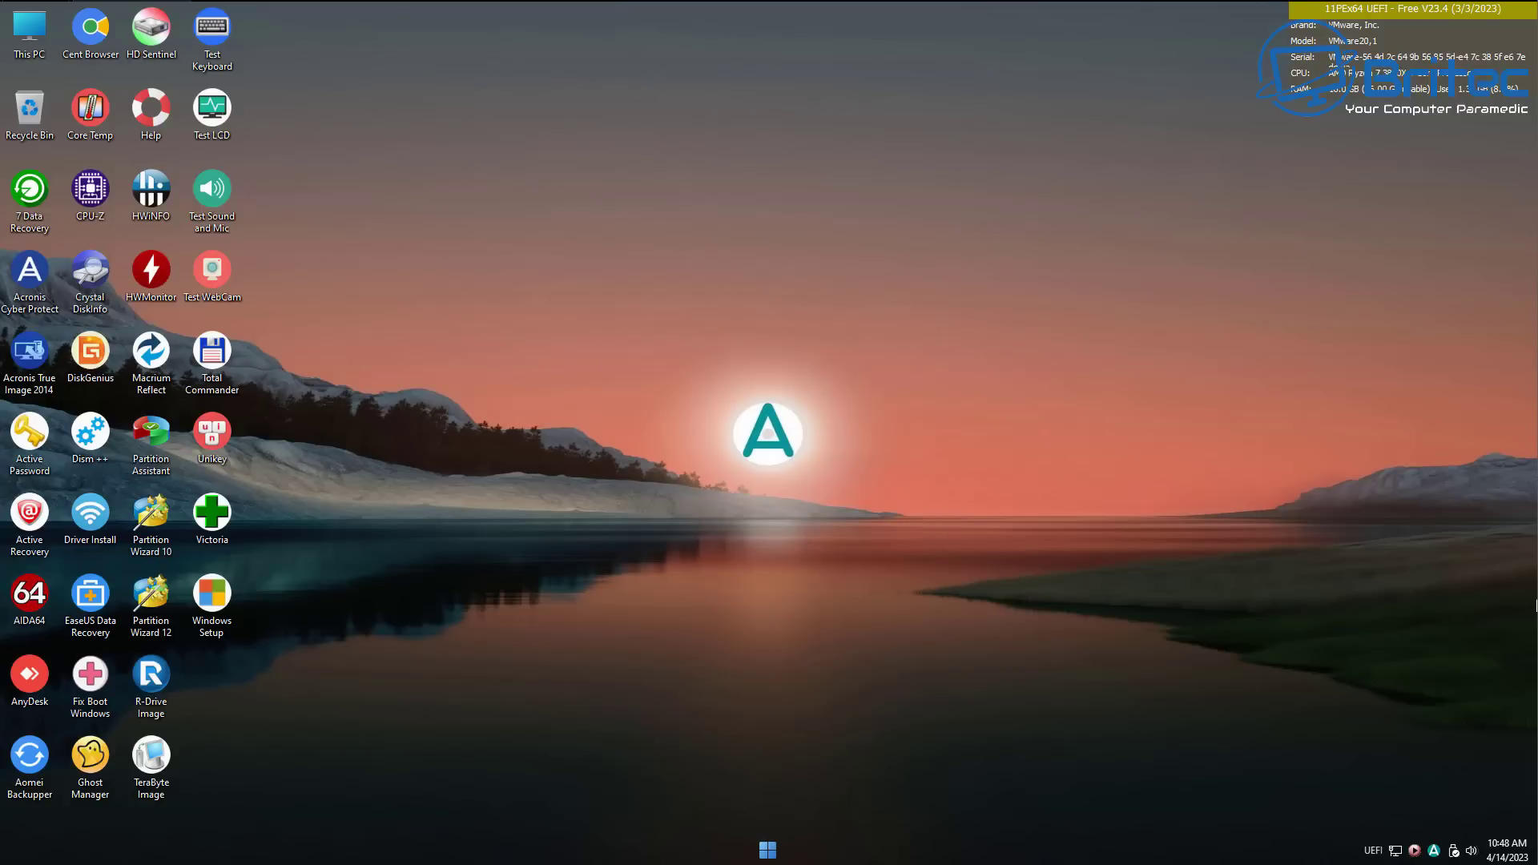
# Step: Open Ghost 64 v11531 from Ghost Manager, look at its local disk operations, and close both programs
pyautogui.doubleClick(89, 767)
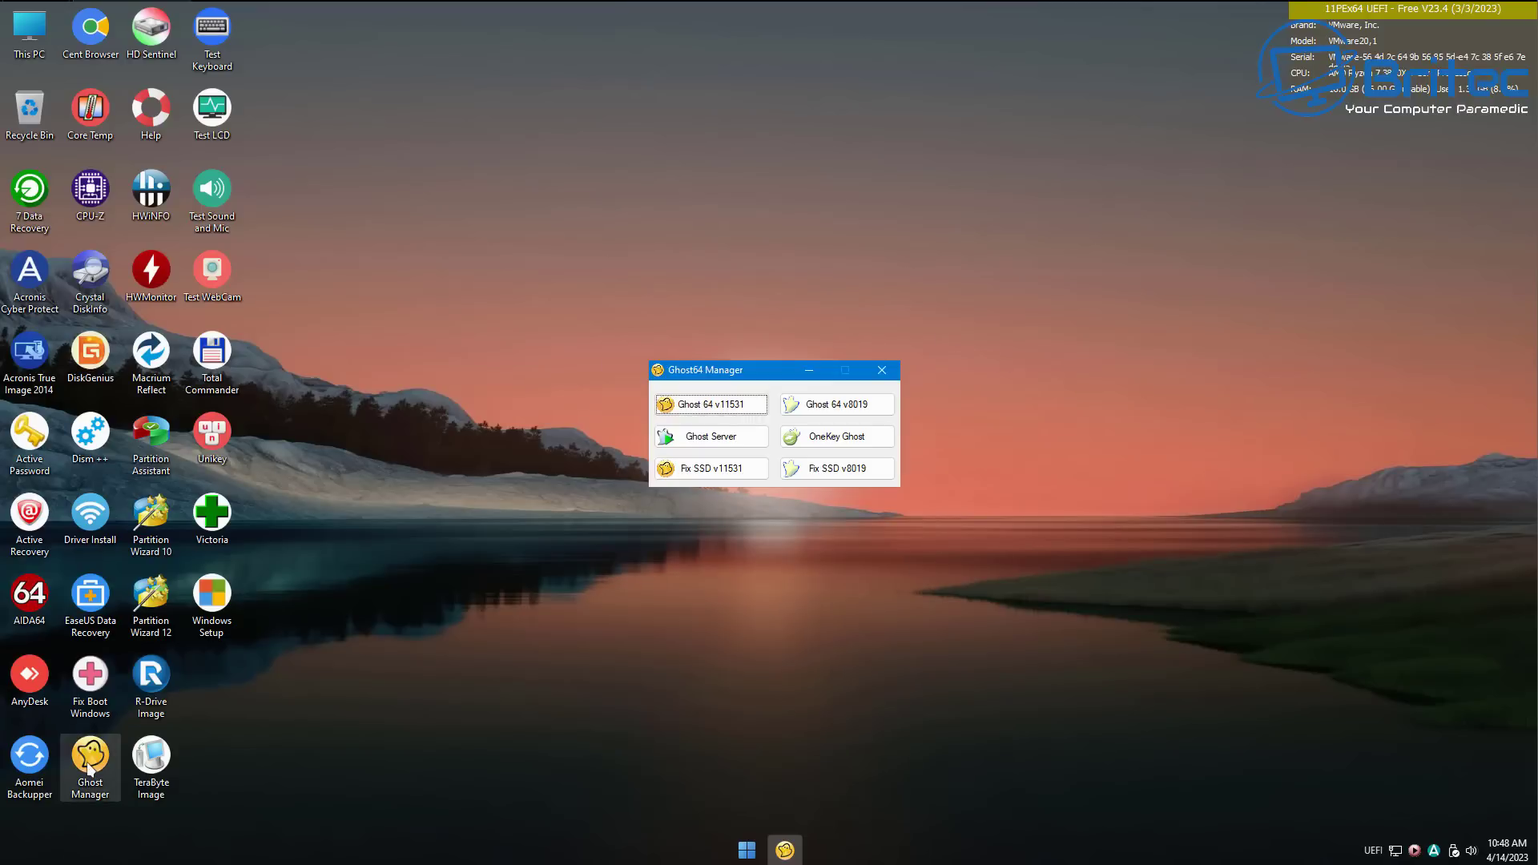
pyautogui.click(723, 409)
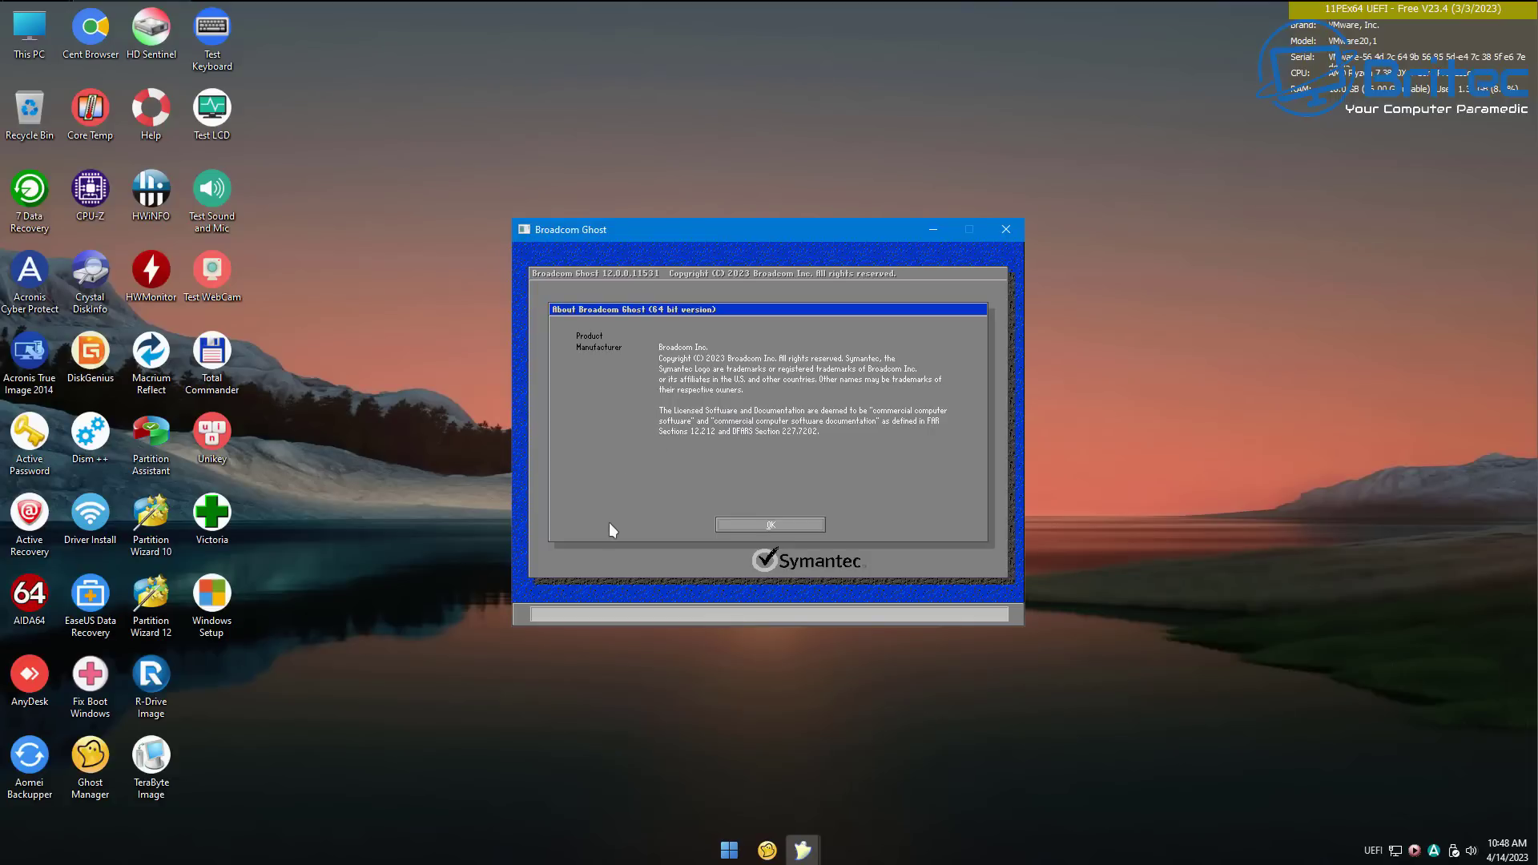
pyautogui.click(768, 526)
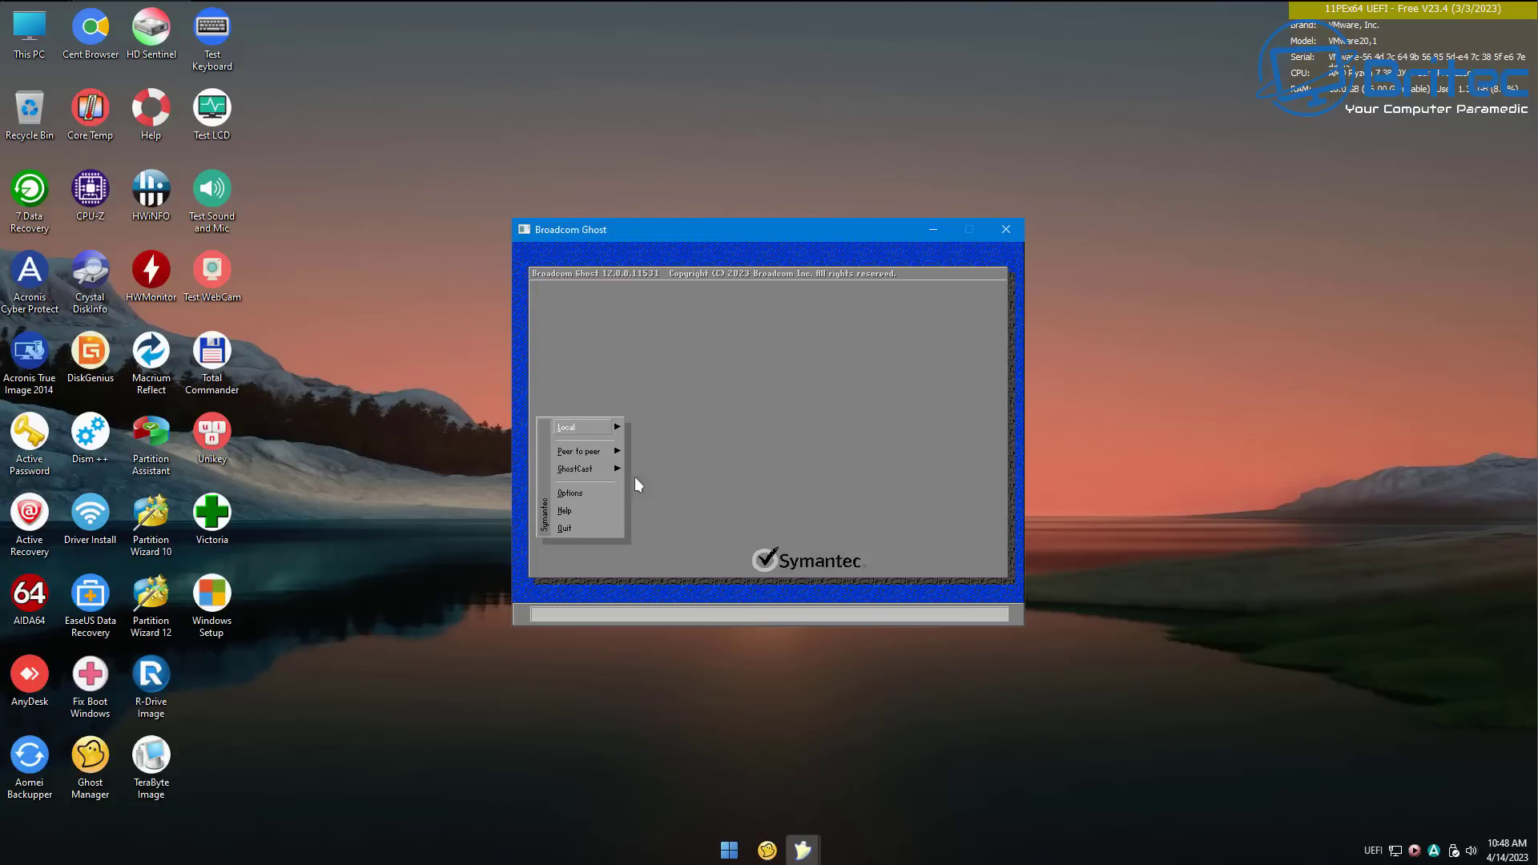
pyautogui.click(596, 432)
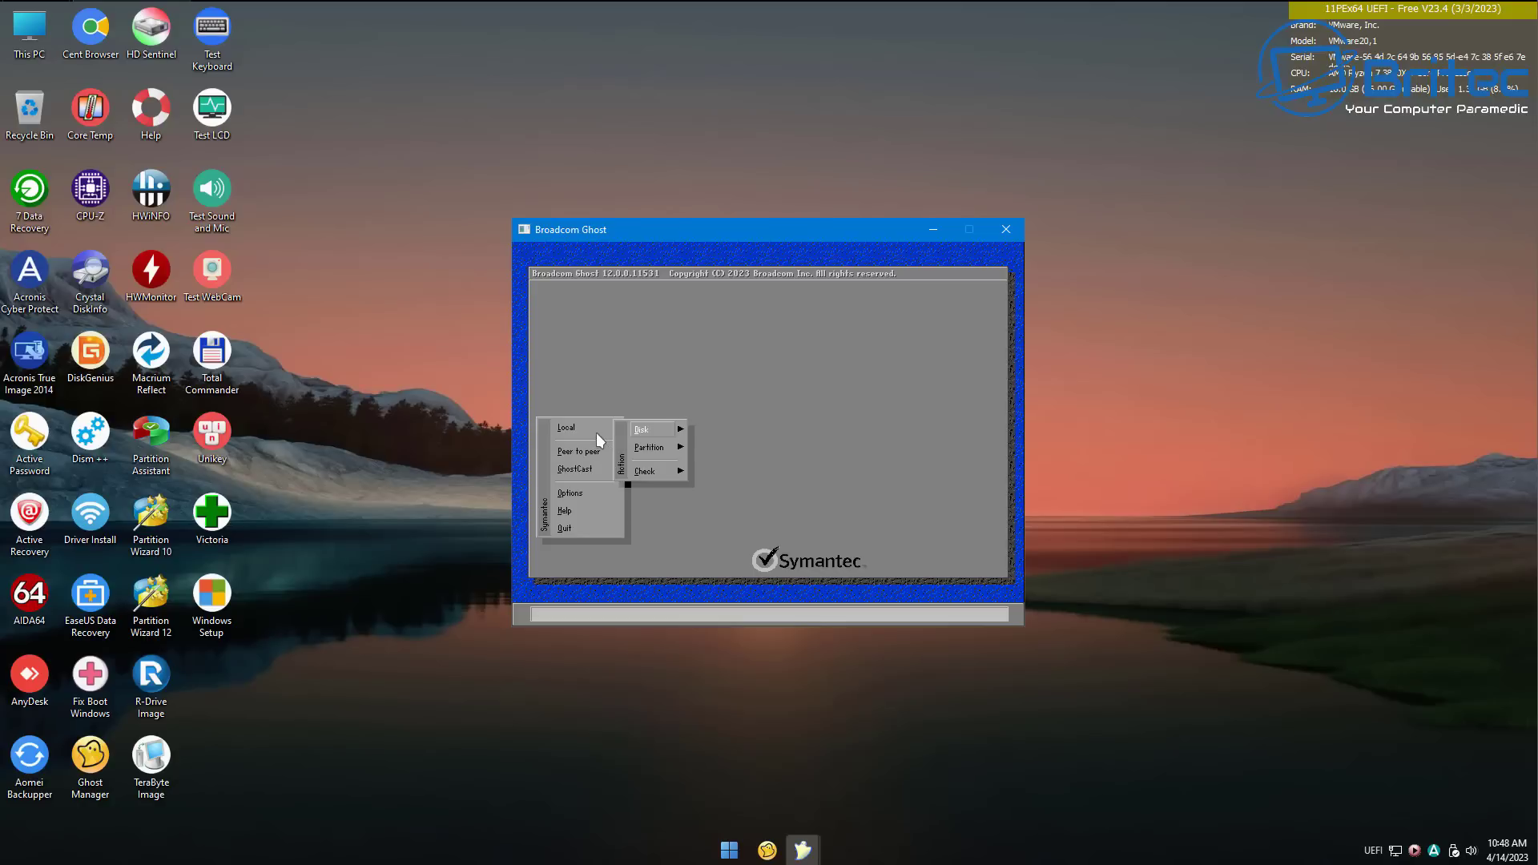
pyautogui.click(649, 433)
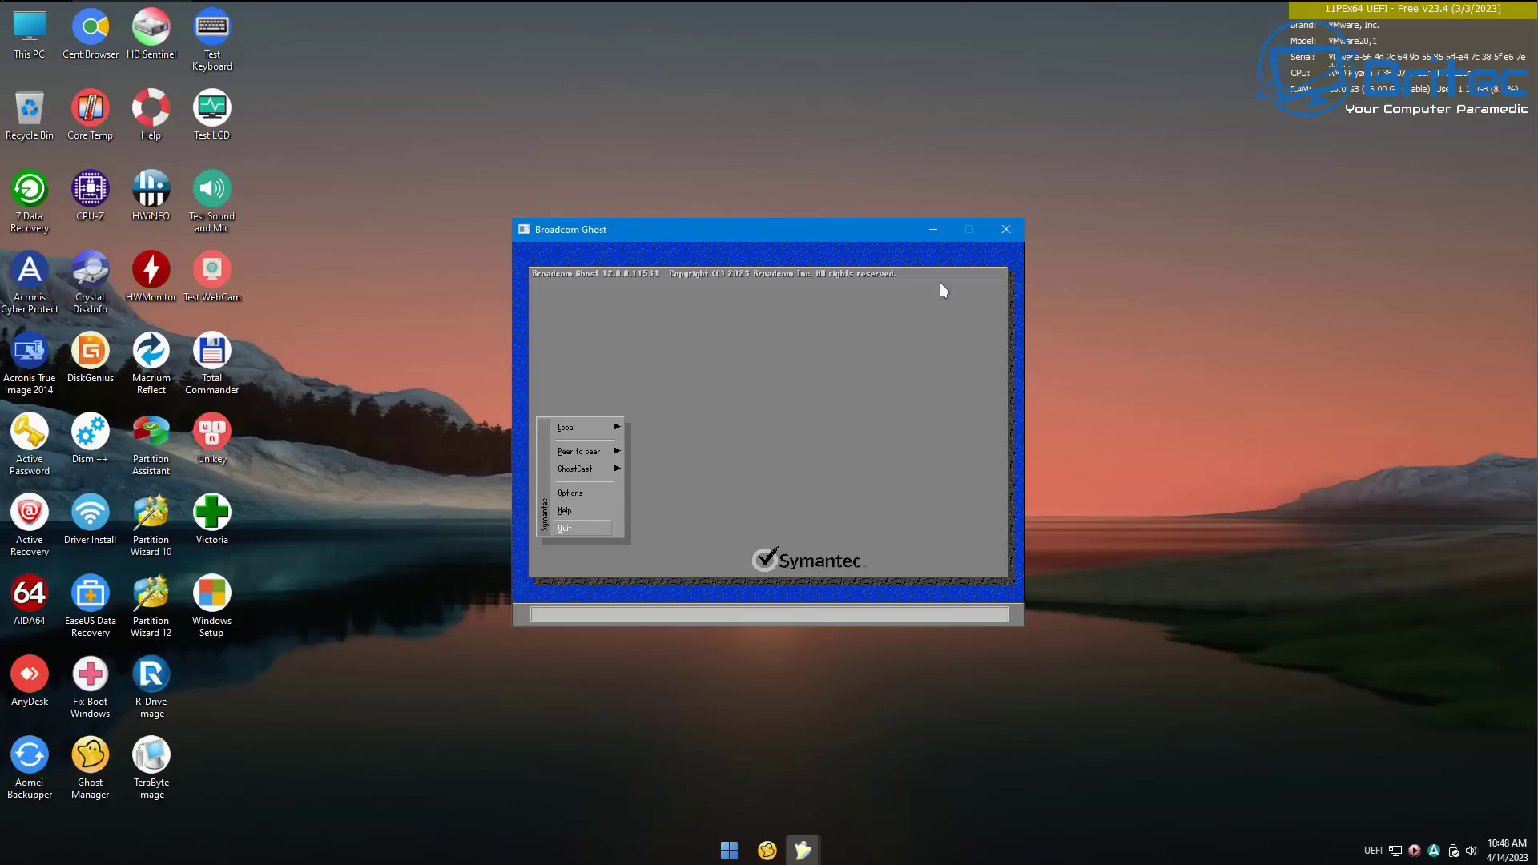
pyautogui.click(1003, 232)
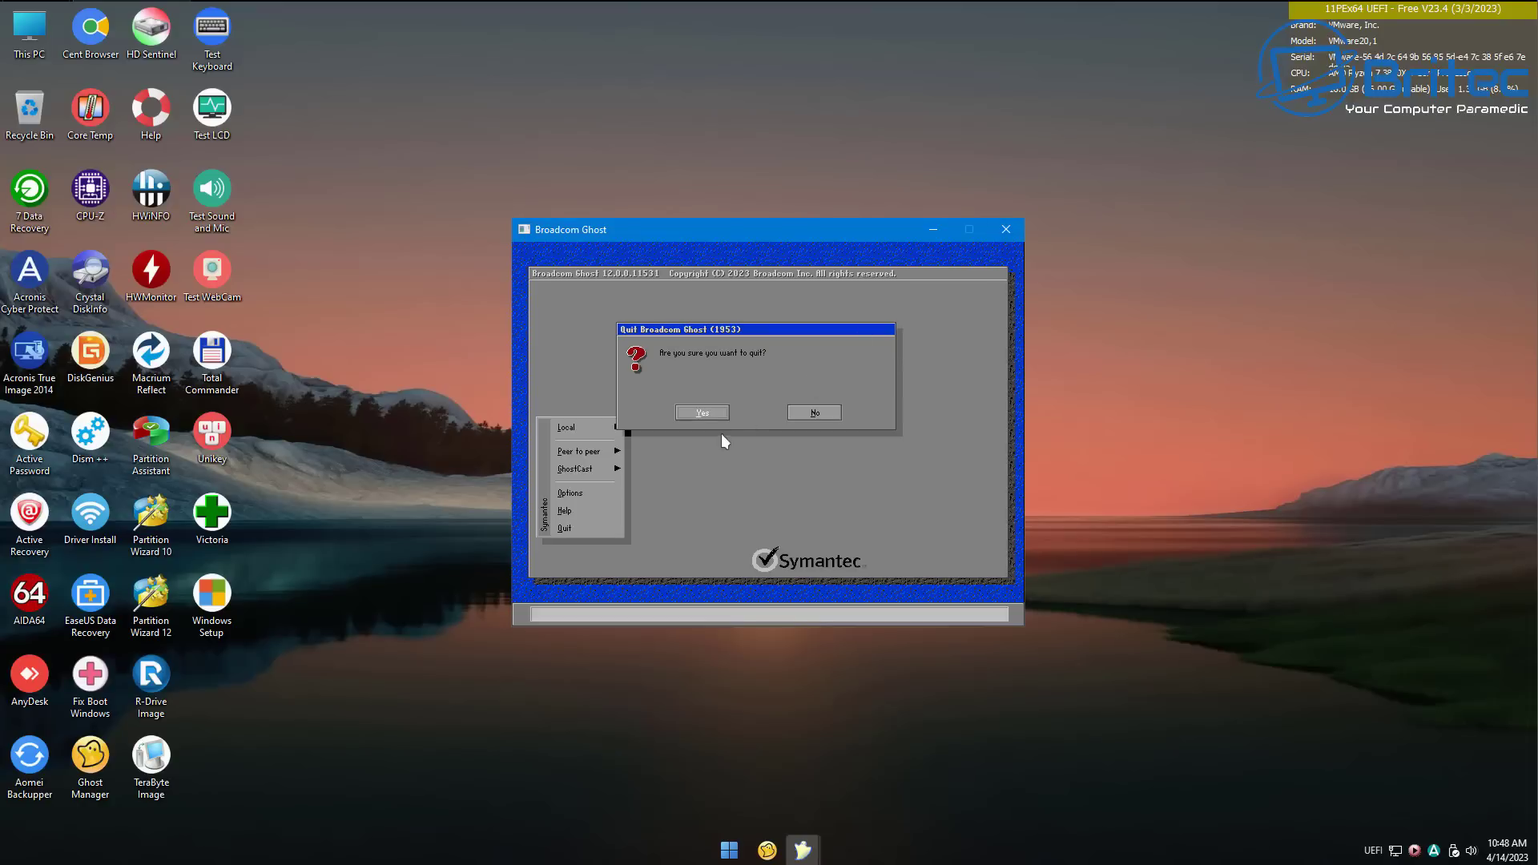
pyautogui.click(700, 415)
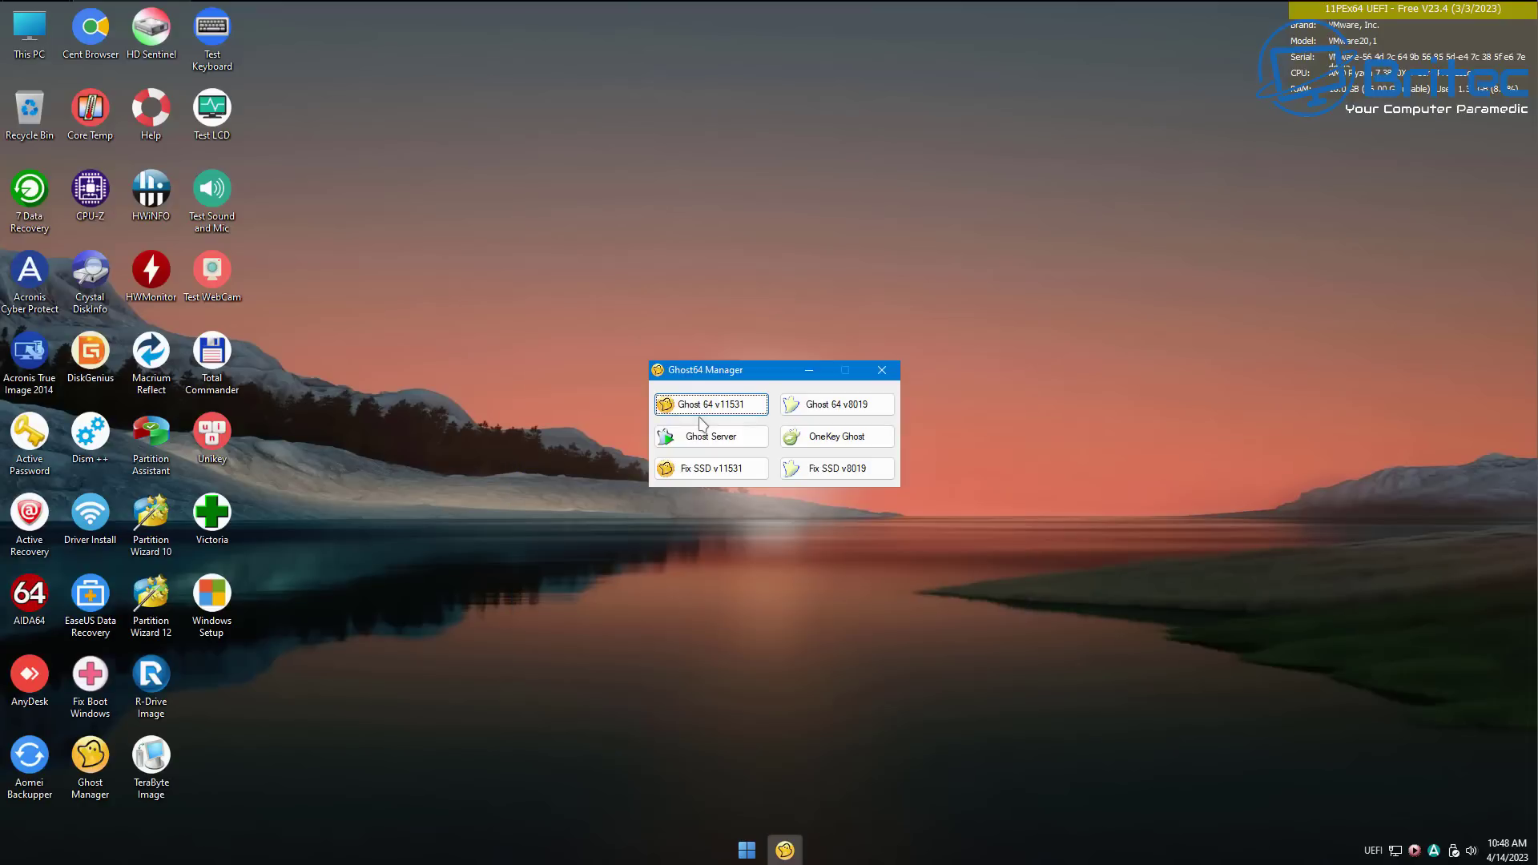
pyautogui.click(880, 368)
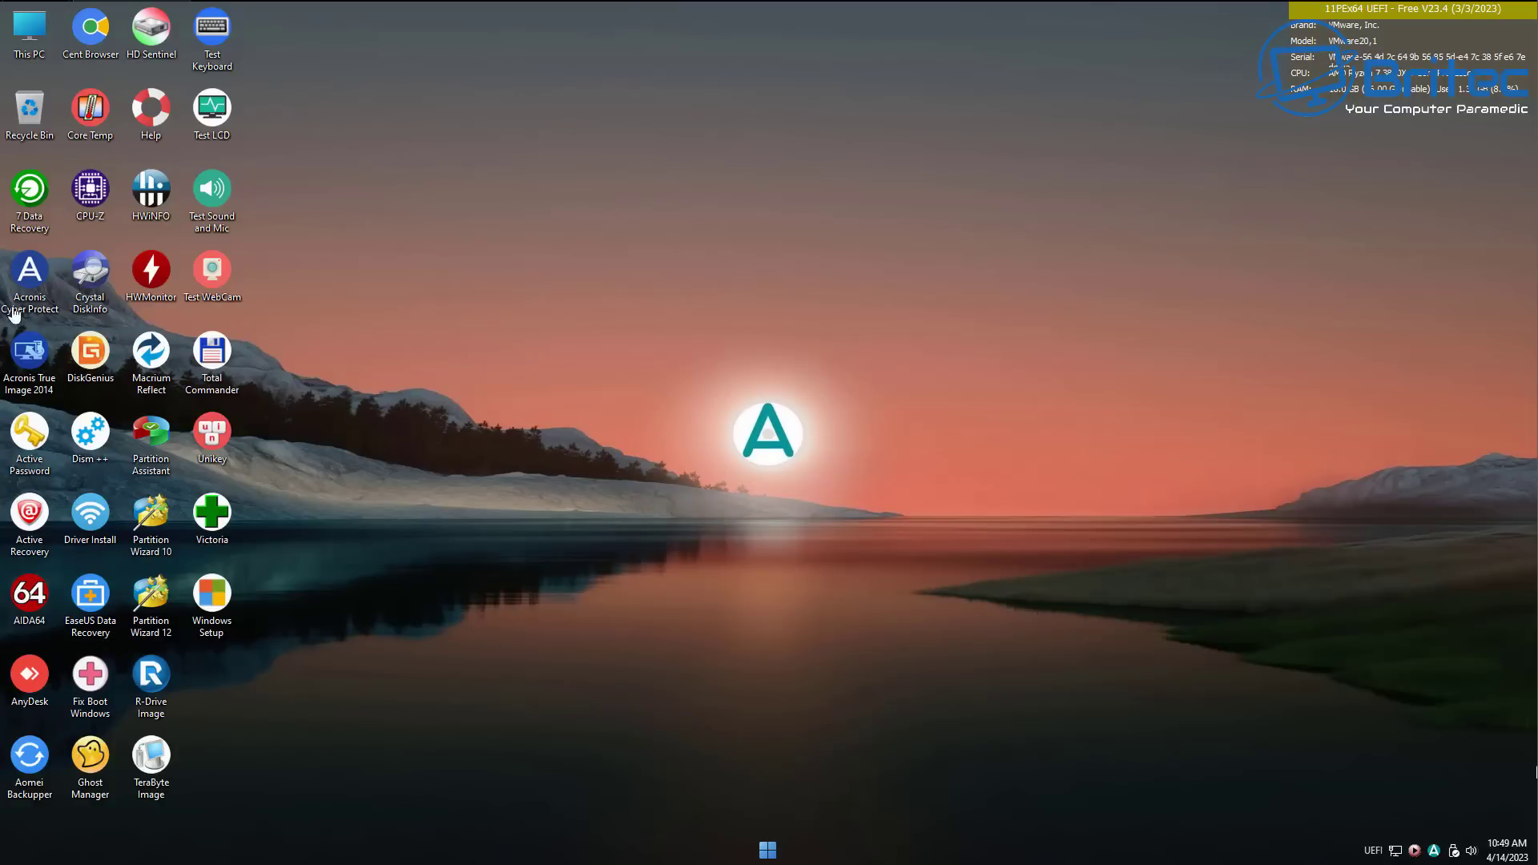
# Step: Open HWiNFO, examine its sensor readings and the motherboard details, and close it
pyautogui.doubleClick(146, 197)
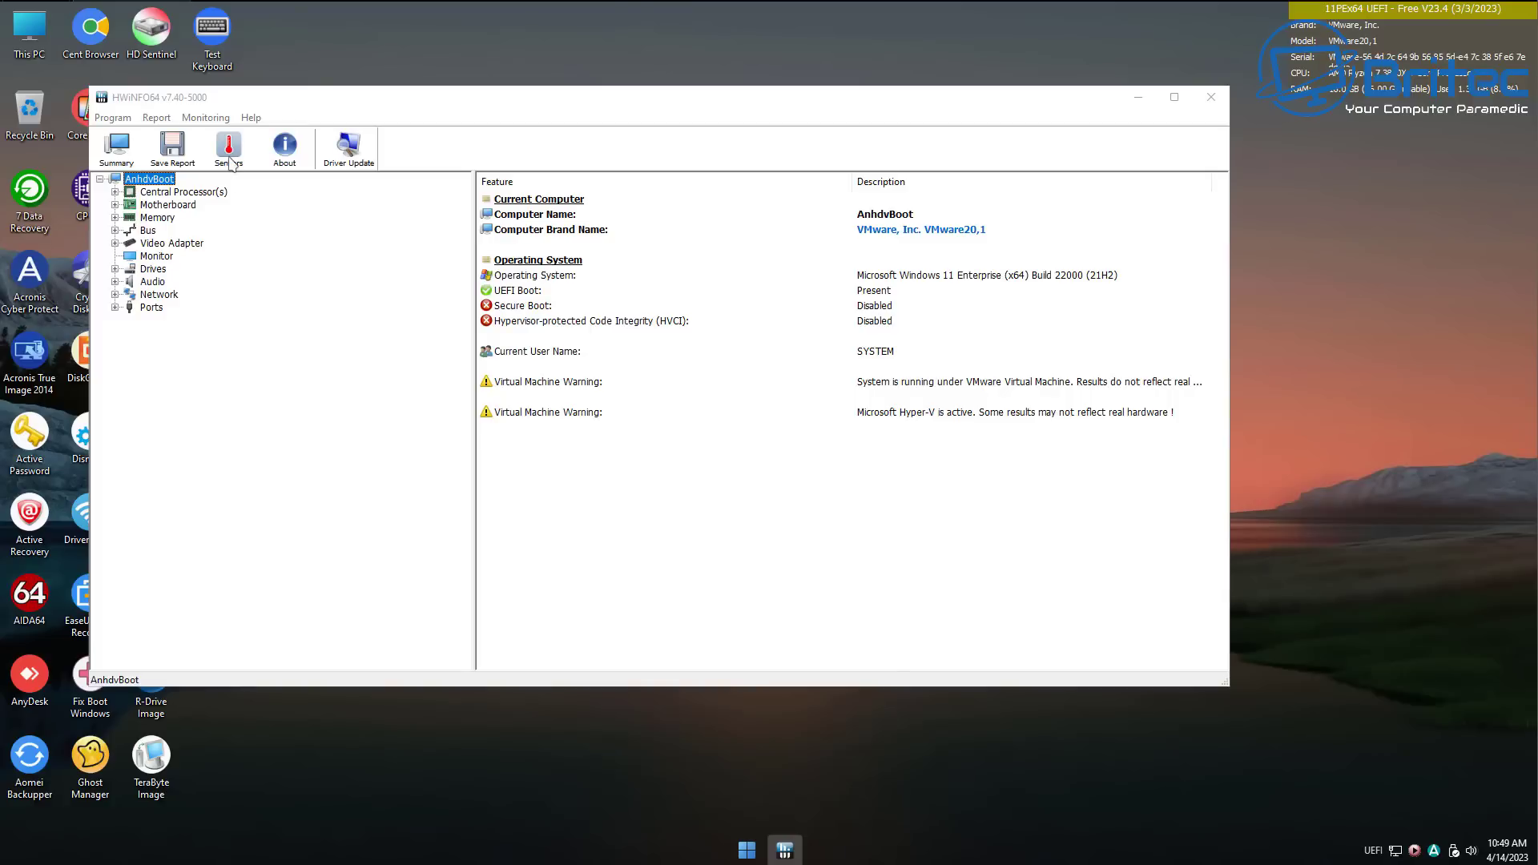
pyautogui.click(231, 160)
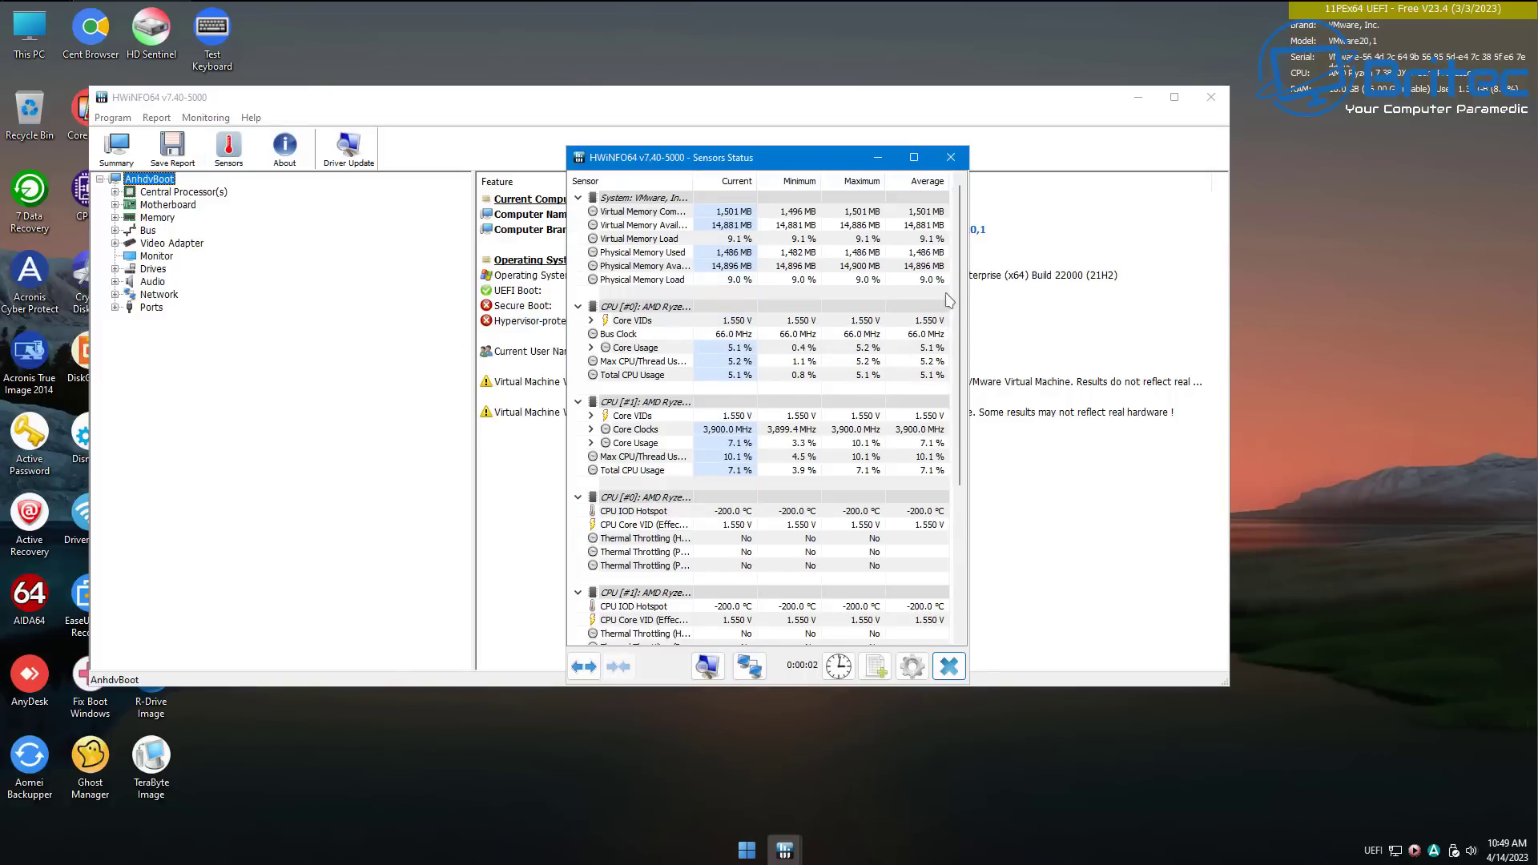
pyautogui.scroll(-4, 878, 417)
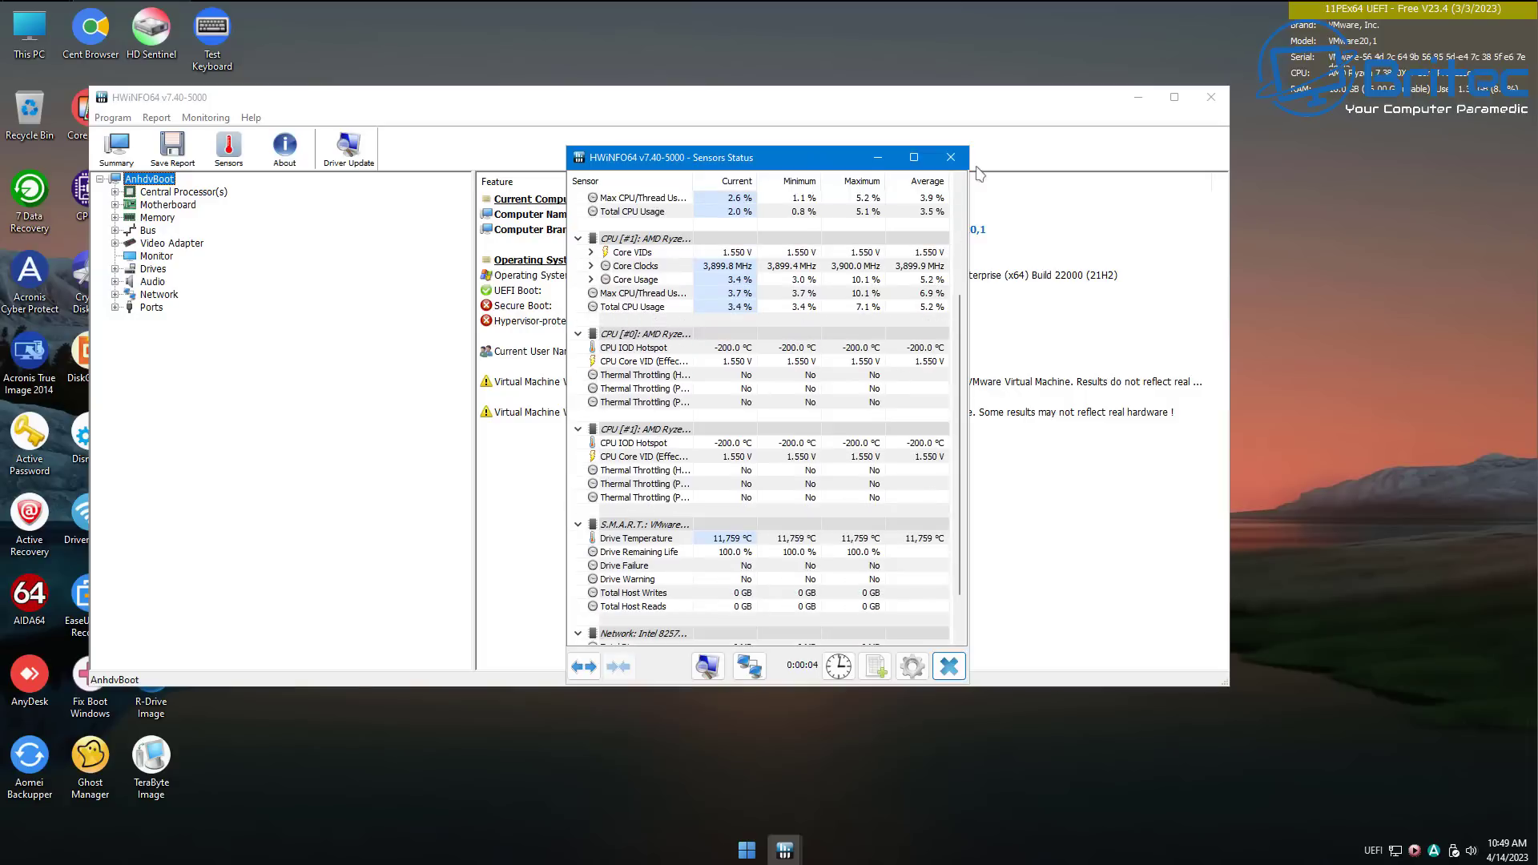
pyautogui.click(951, 158)
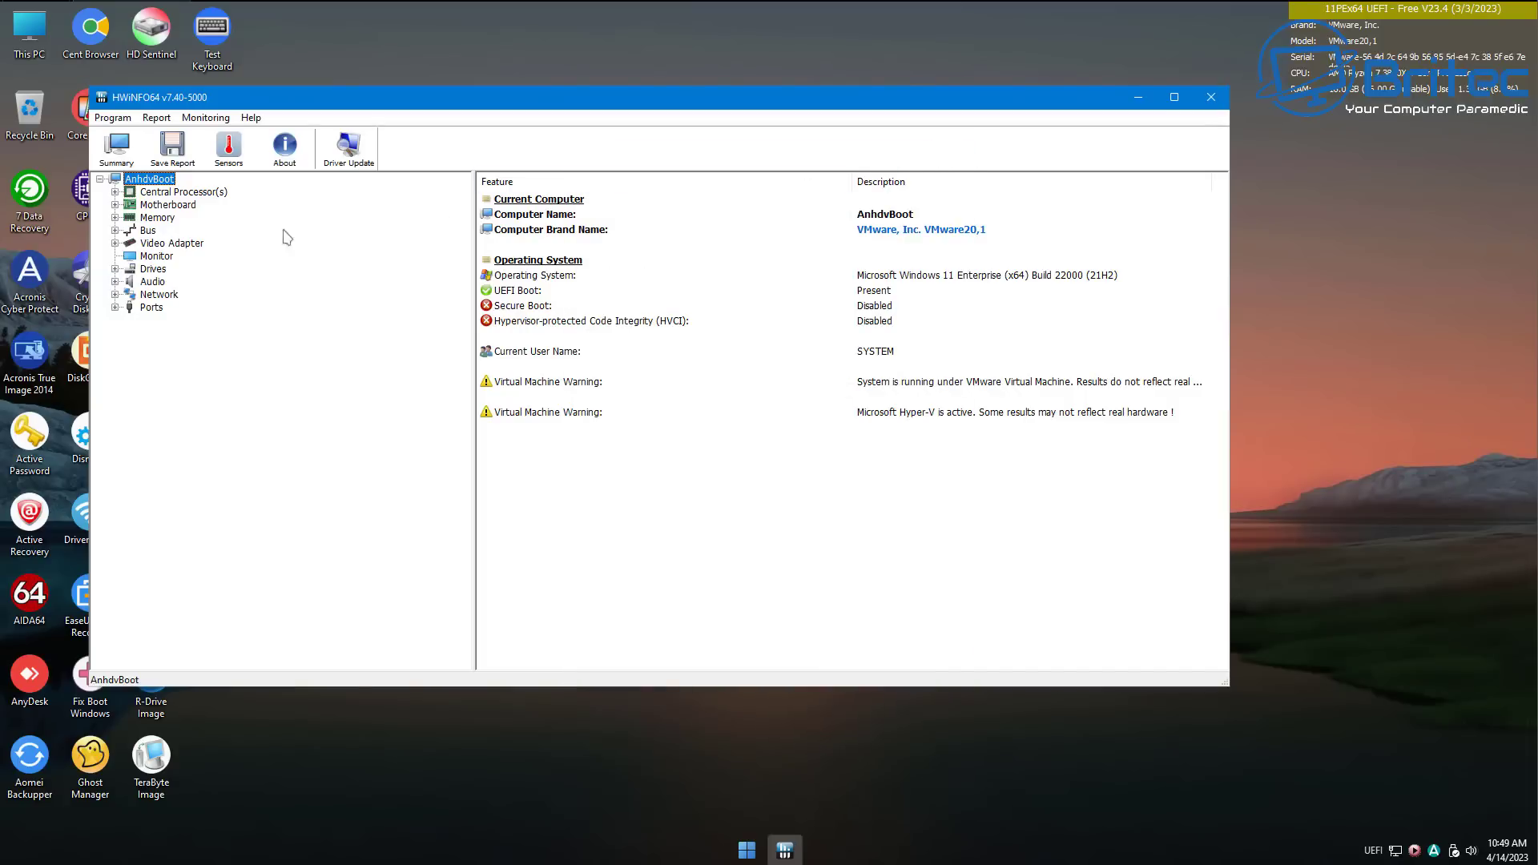
pyautogui.click(169, 205)
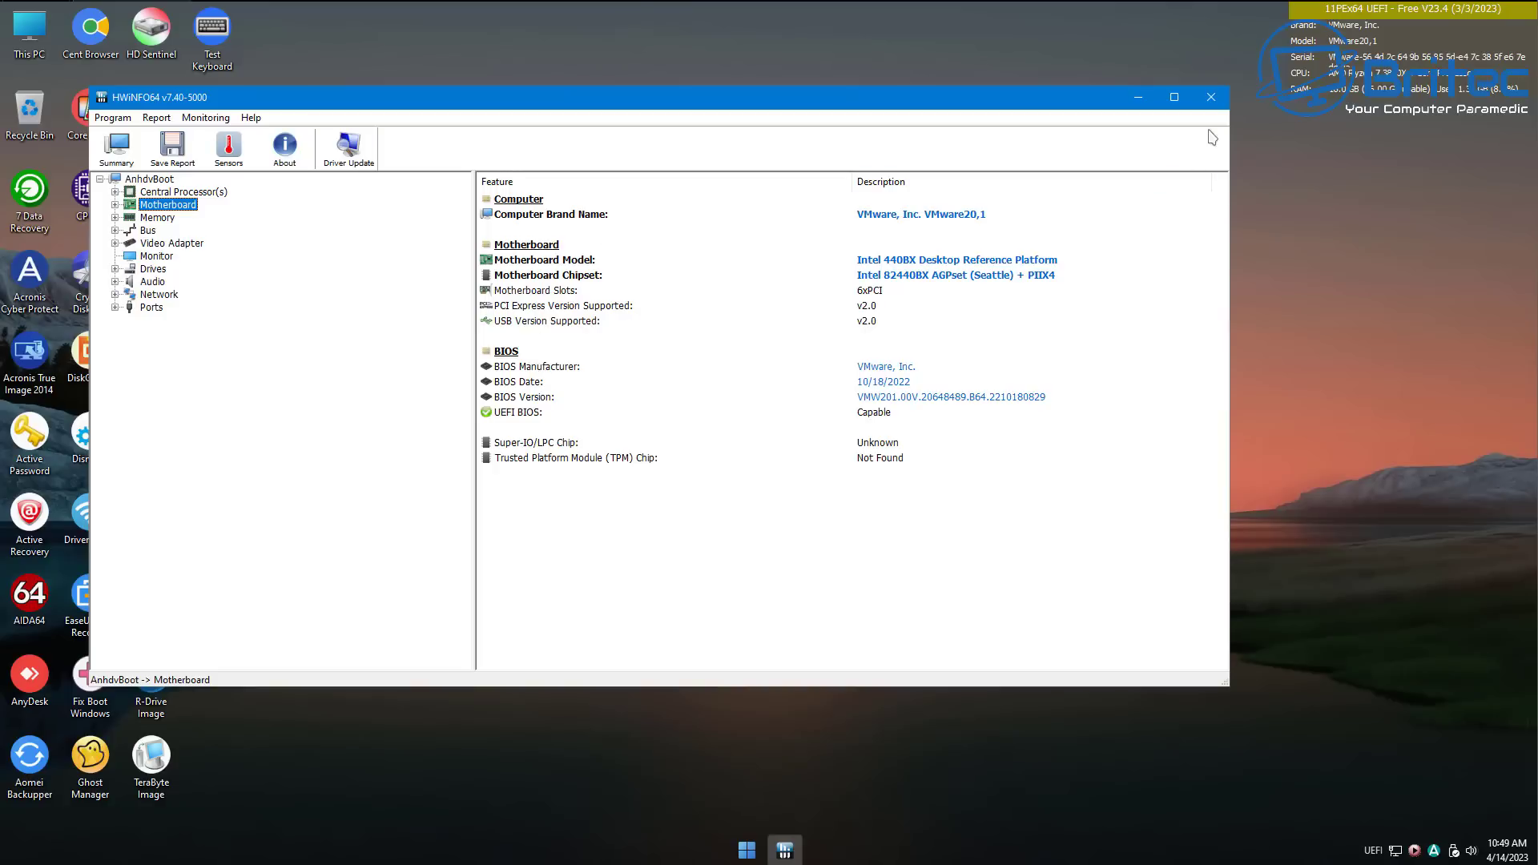
pyautogui.click(1212, 96)
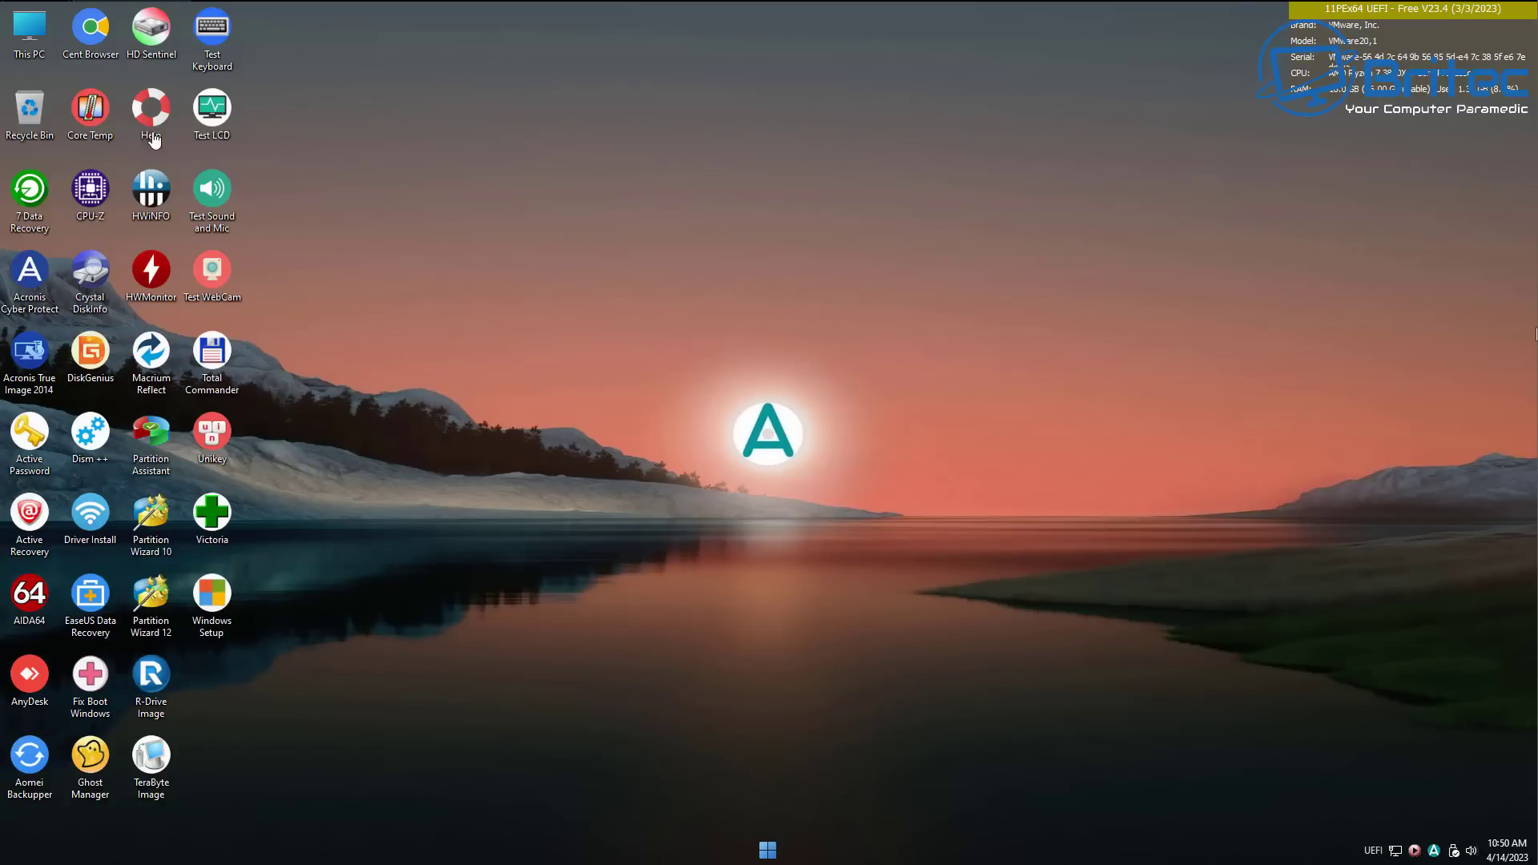
# Step: Browse the Windows 11 (C:) drive to the Documents folder in the Britec user profile
pyautogui.doubleClick(32, 33)
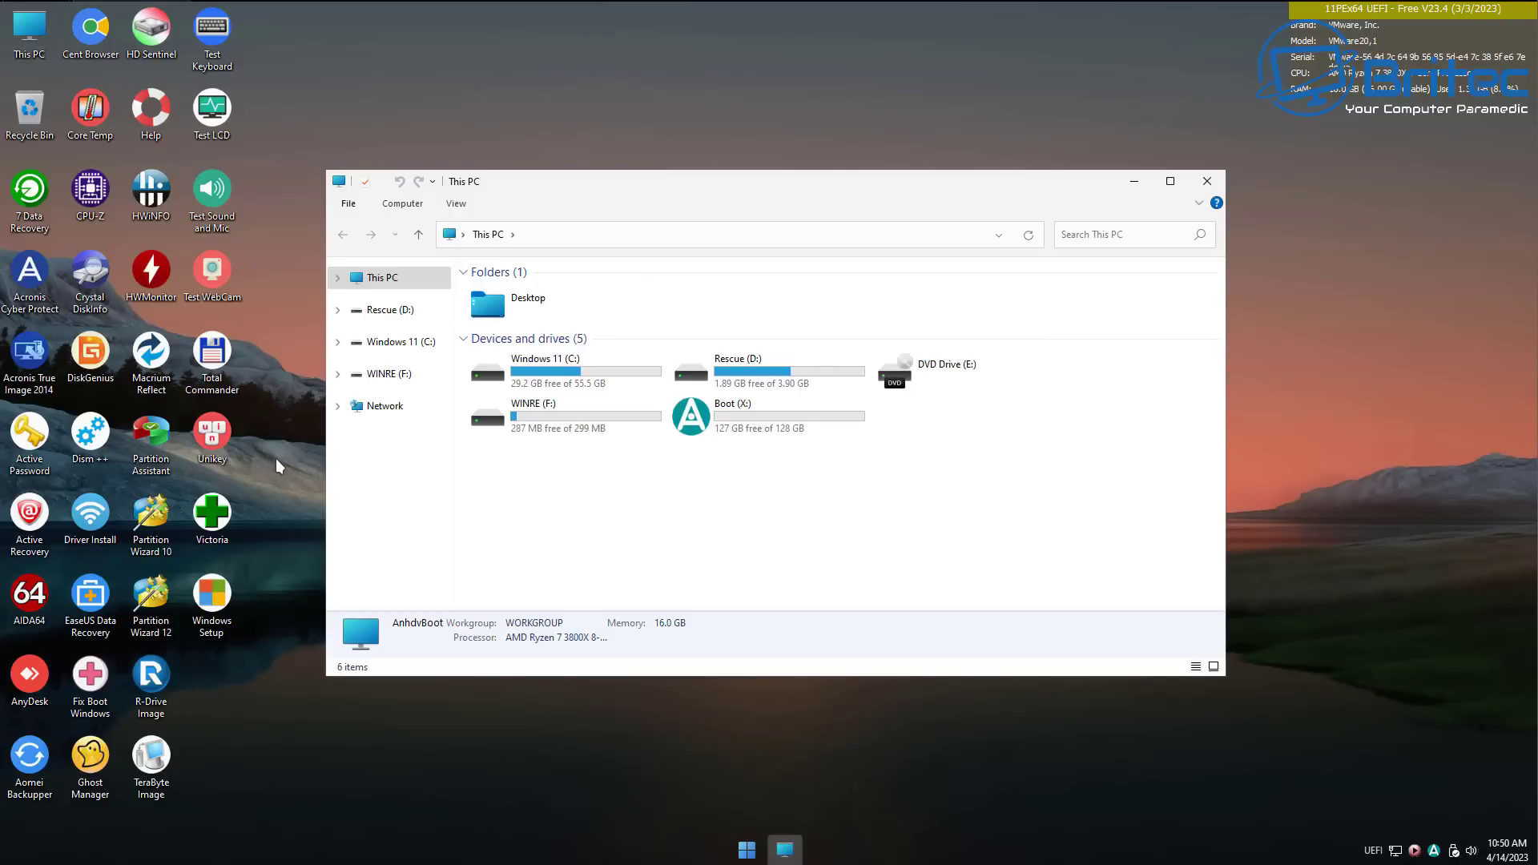
pyautogui.doubleClick(552, 379)
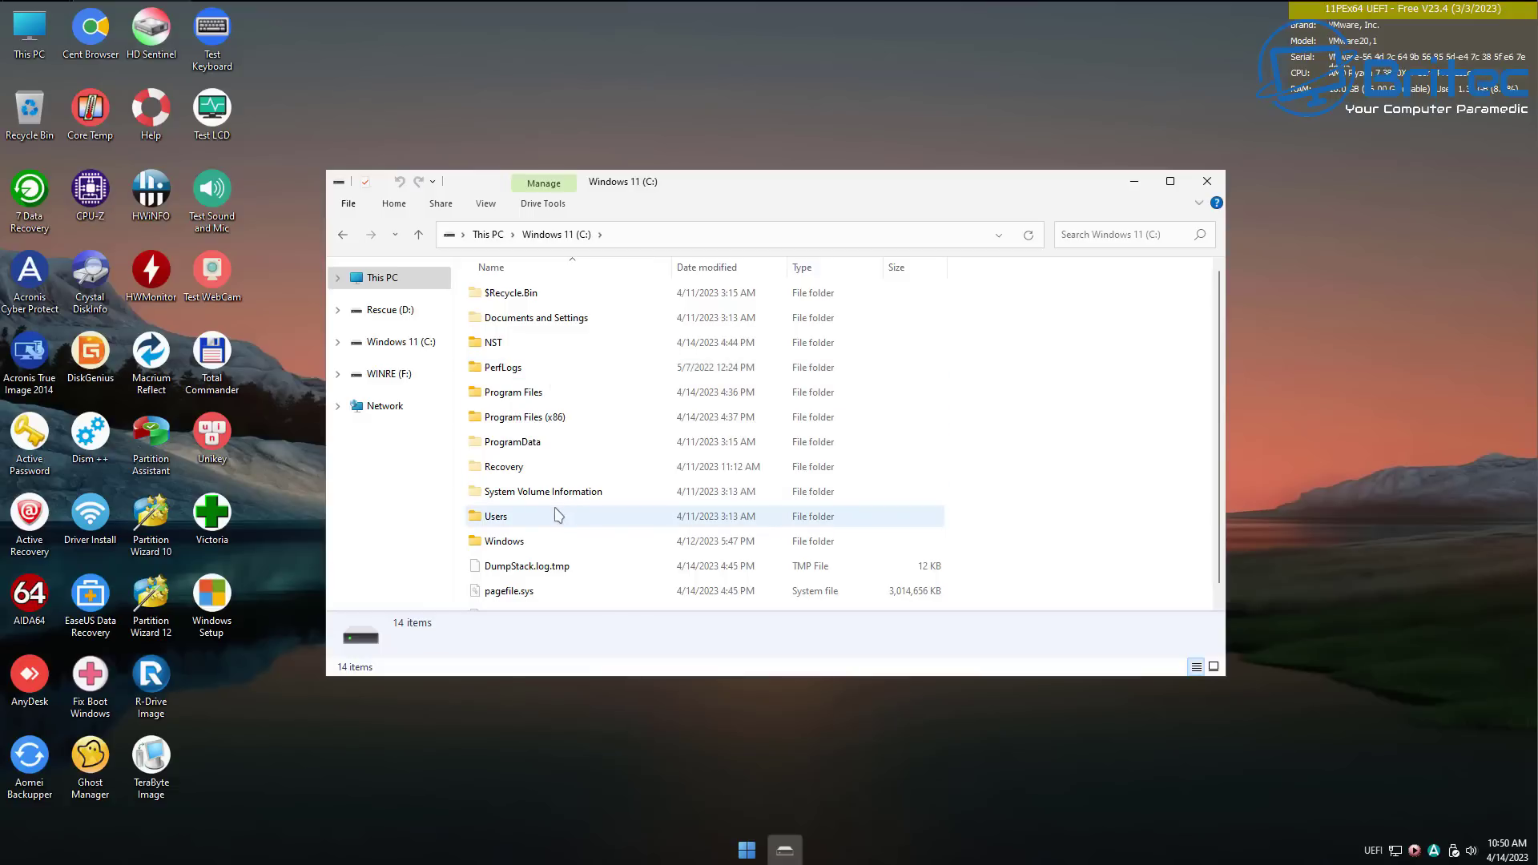
pyautogui.click(498, 517)
pyautogui.doubleClick(498, 517)
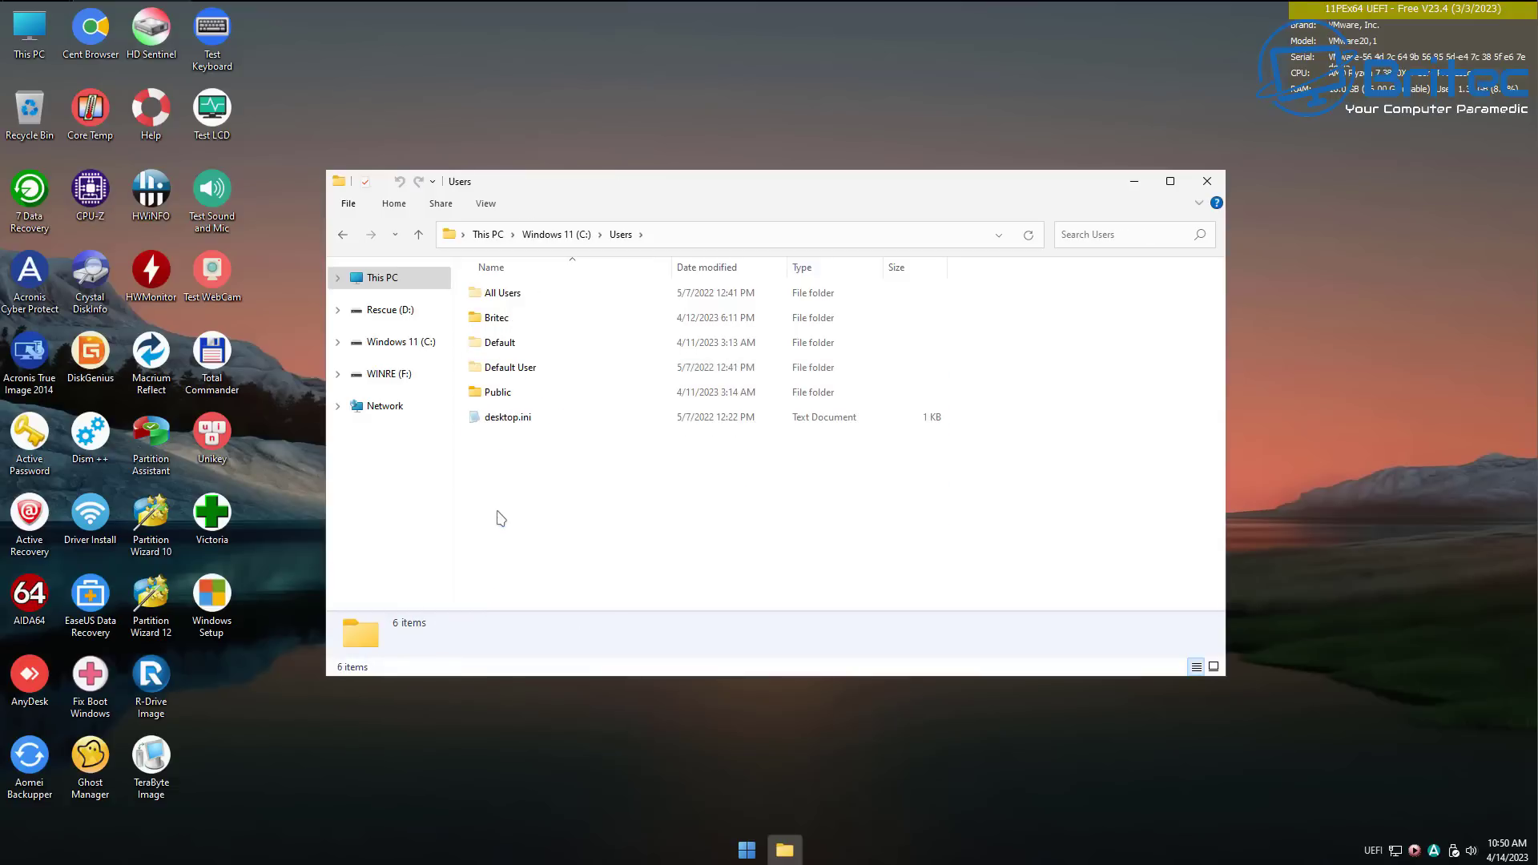
pyautogui.doubleClick(497, 318)
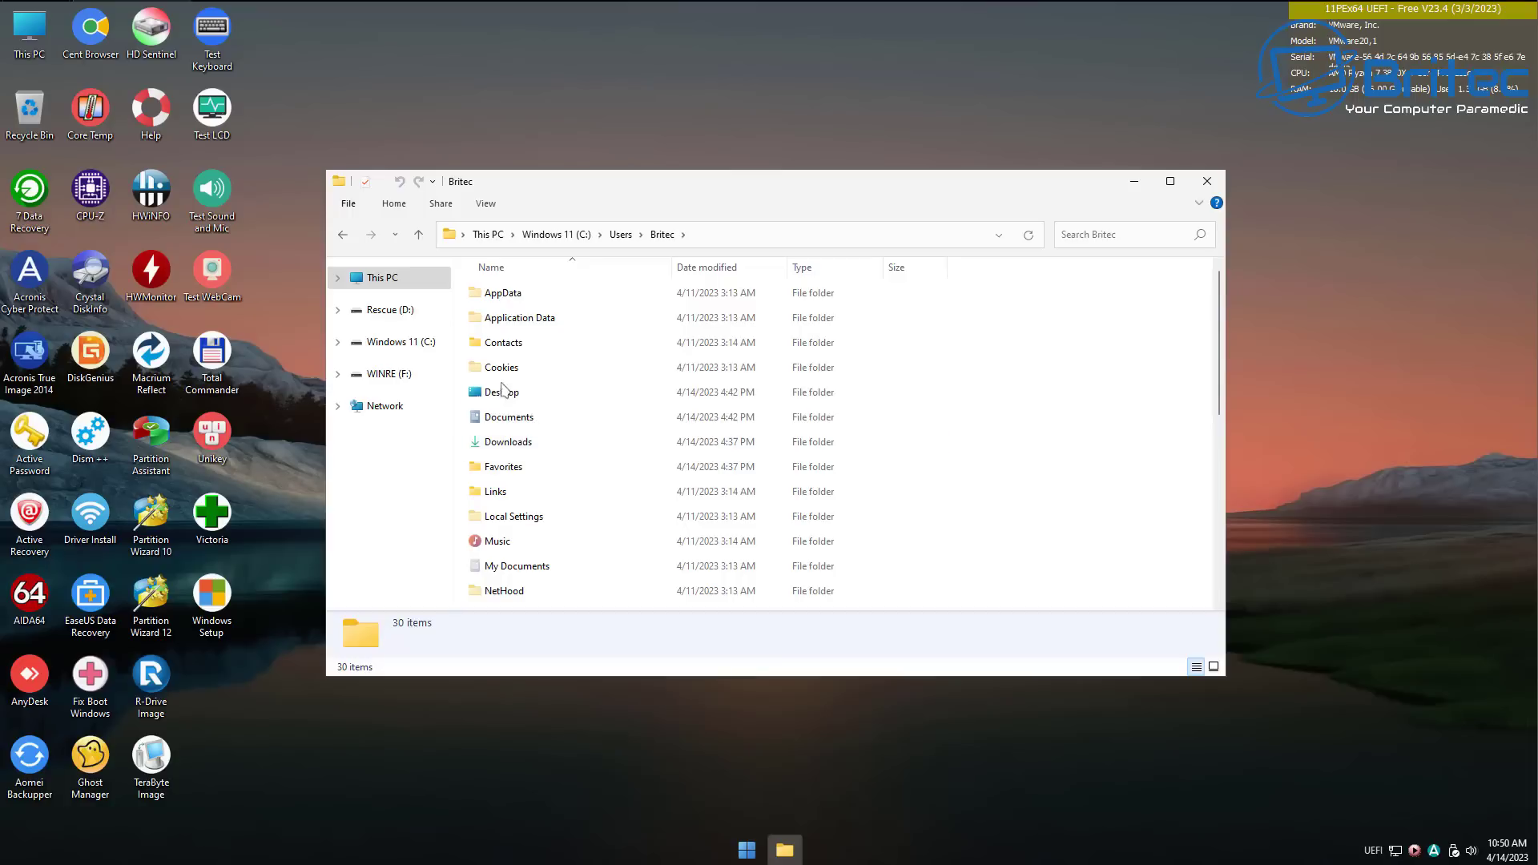
pyautogui.doubleClick(535, 423)
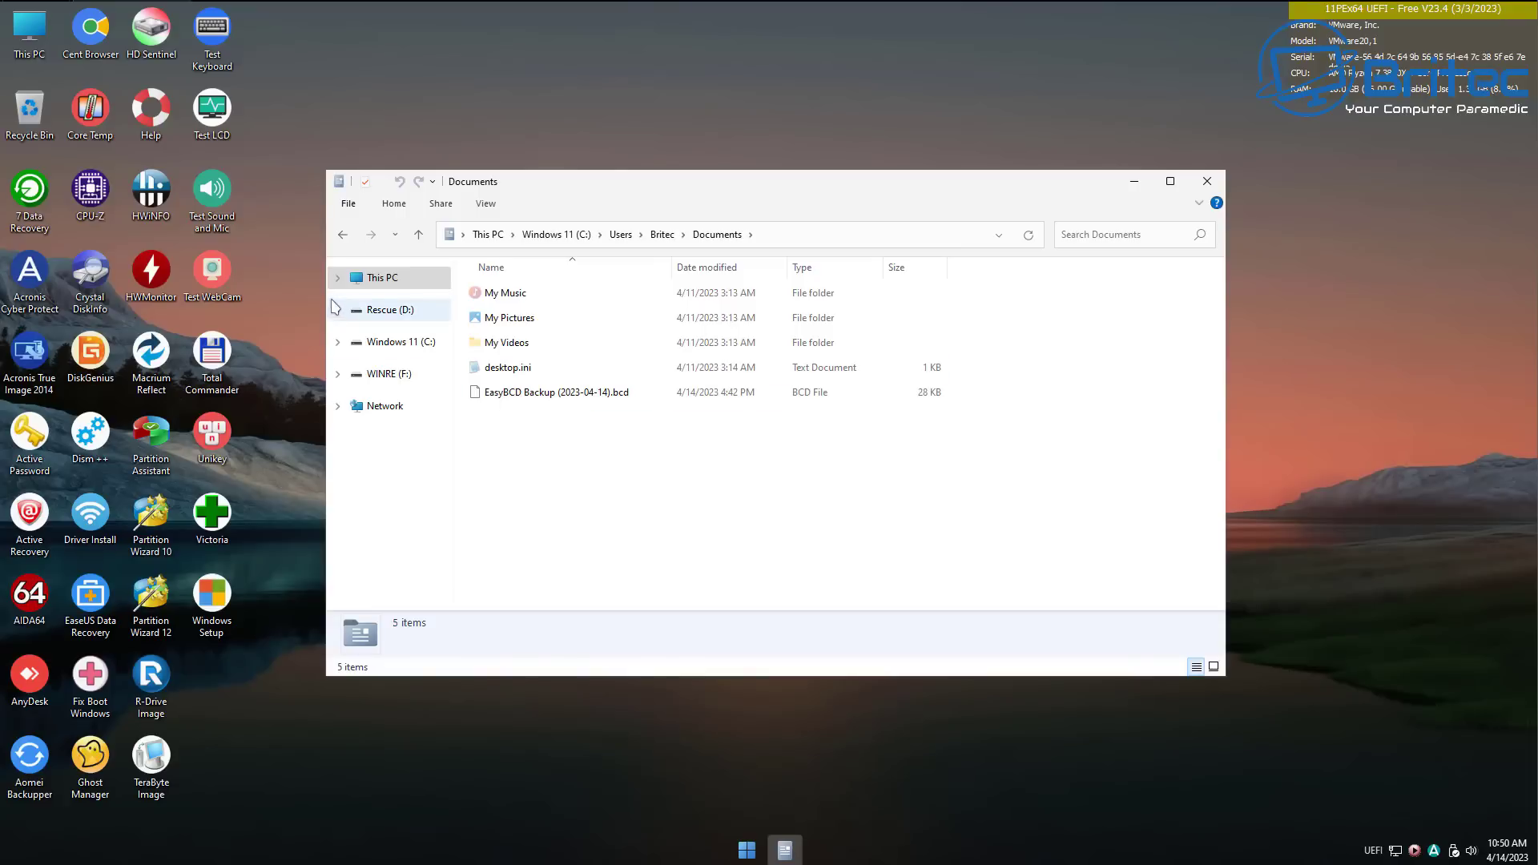
# Step: Return to the user profile folder, view its Pictures folder, and close the file window
pyautogui.click(343, 235)
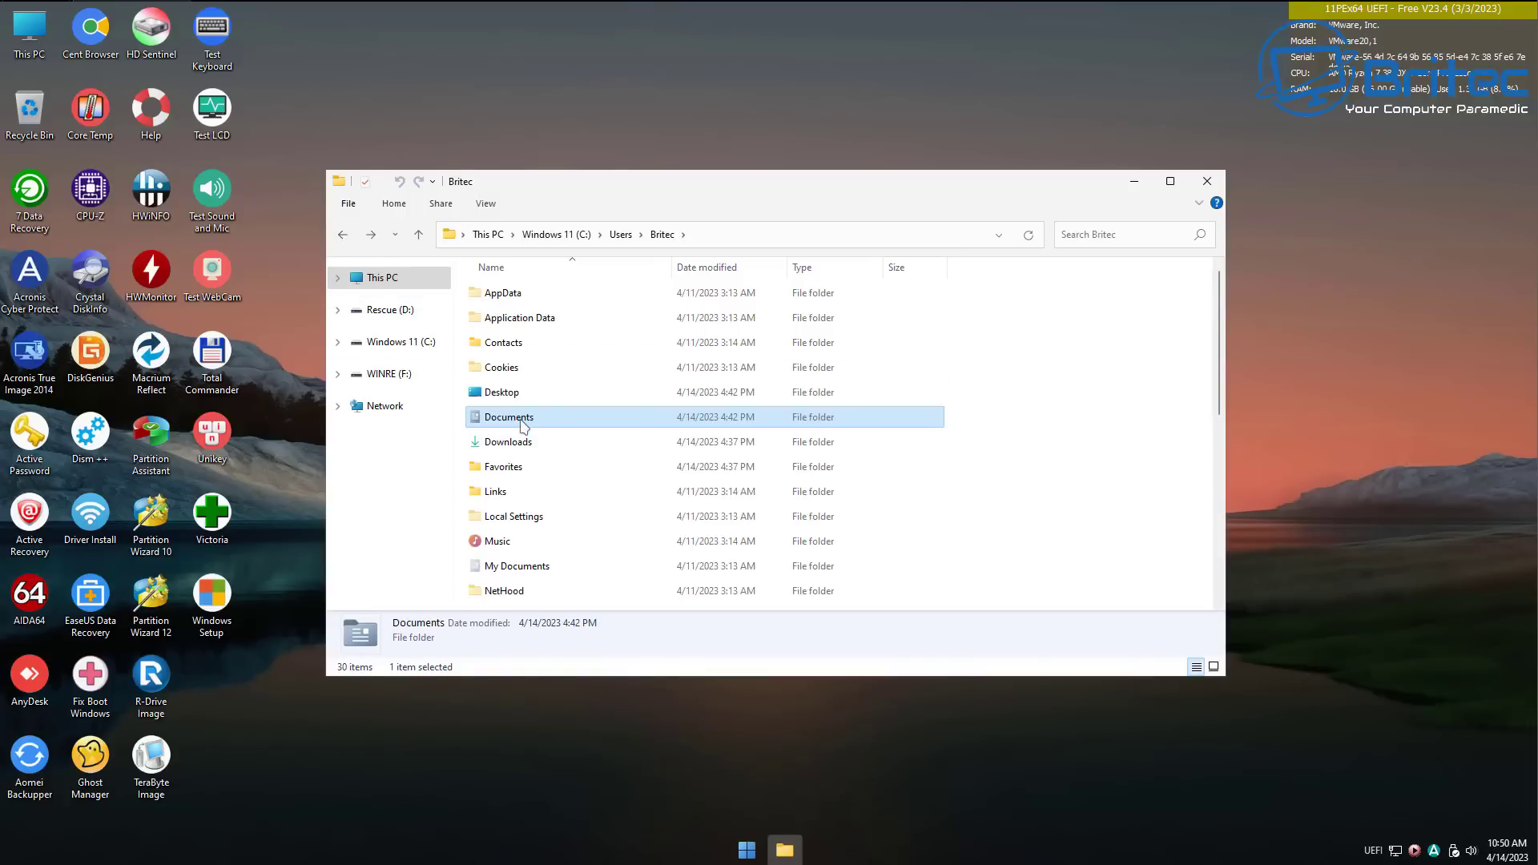
pyautogui.scroll(-2, 545, 446)
pyautogui.click(513, 498)
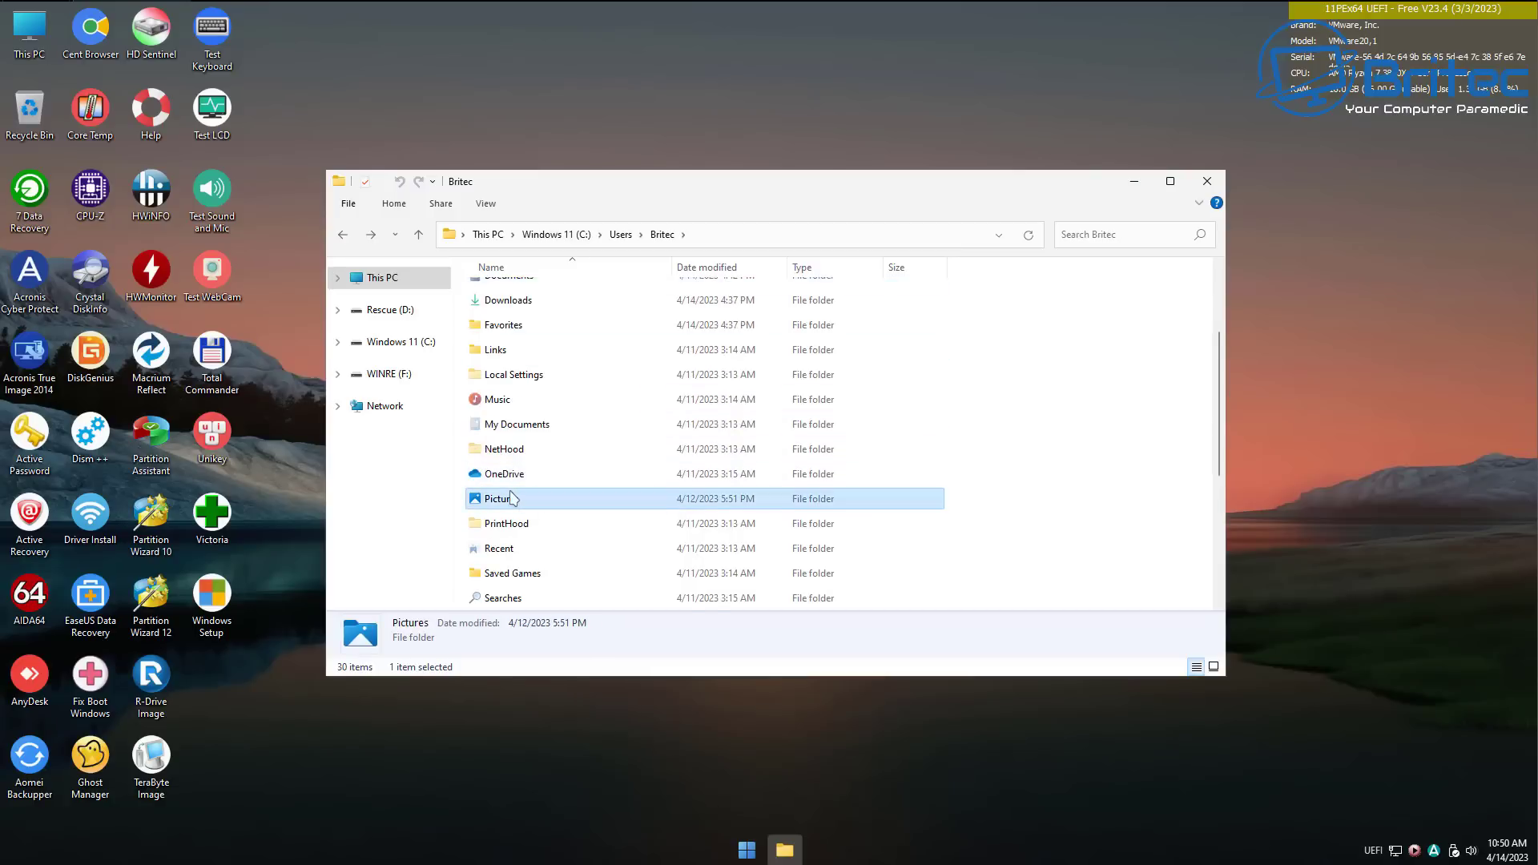
pyautogui.doubleClick(513, 499)
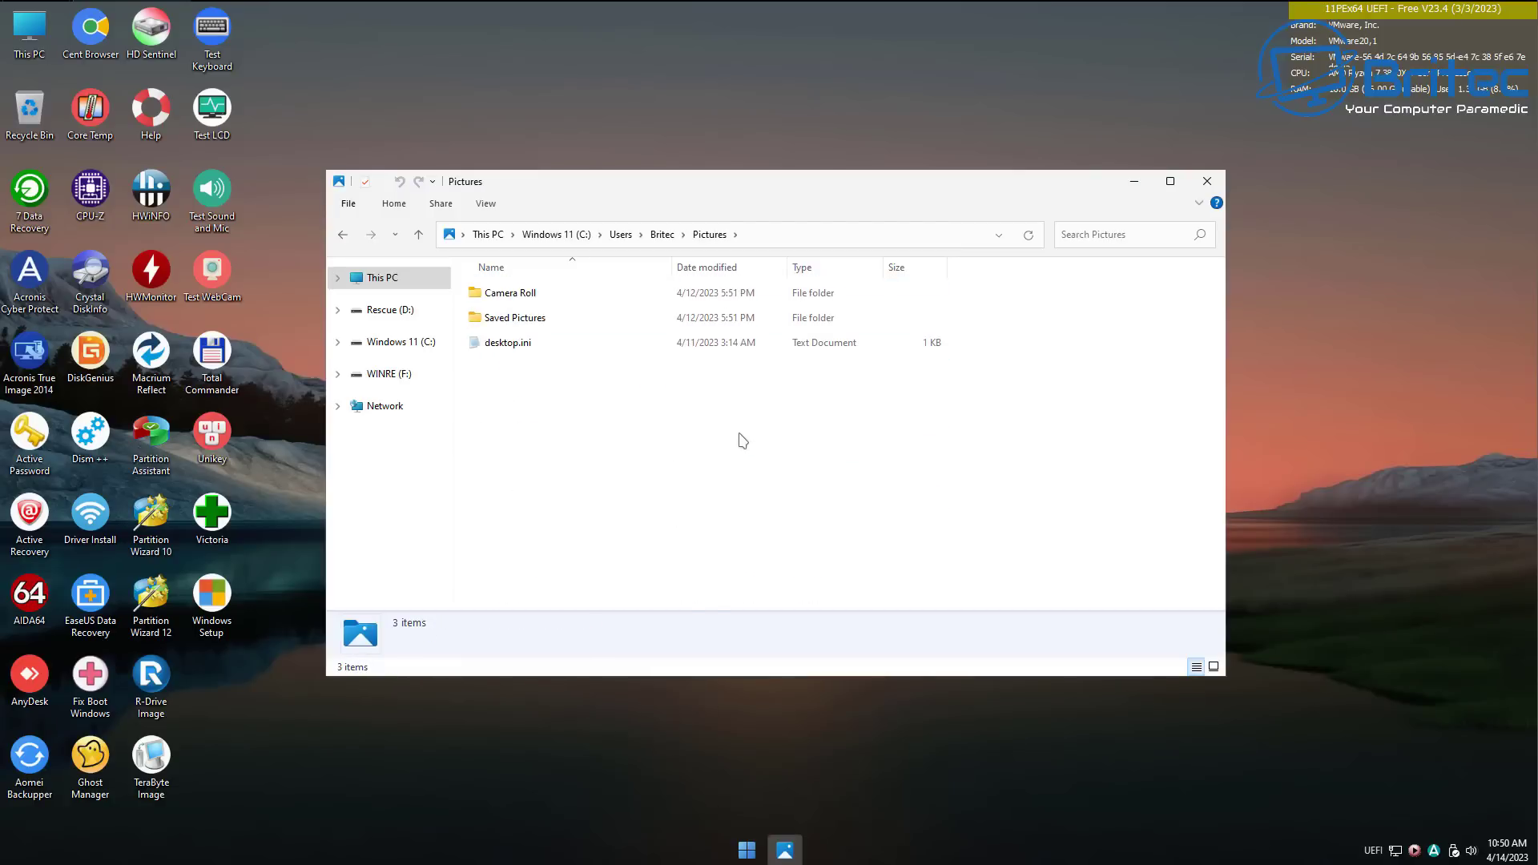
pyautogui.click(1202, 189)
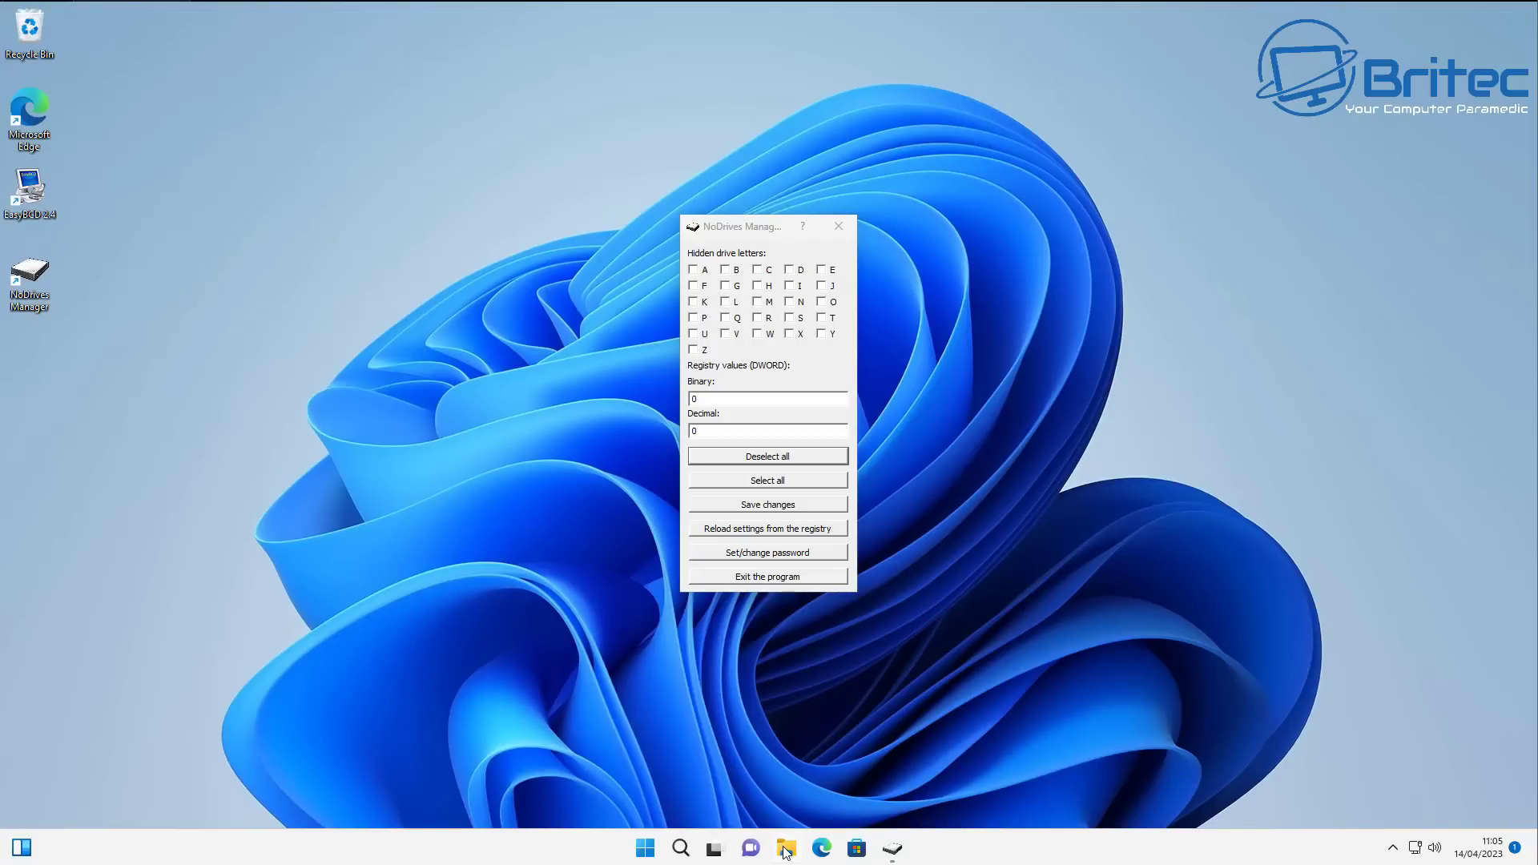
# Step: Back in Windows 11, check the drives shown in This PC and minimize the File Explorer window
pyautogui.click(786, 851)
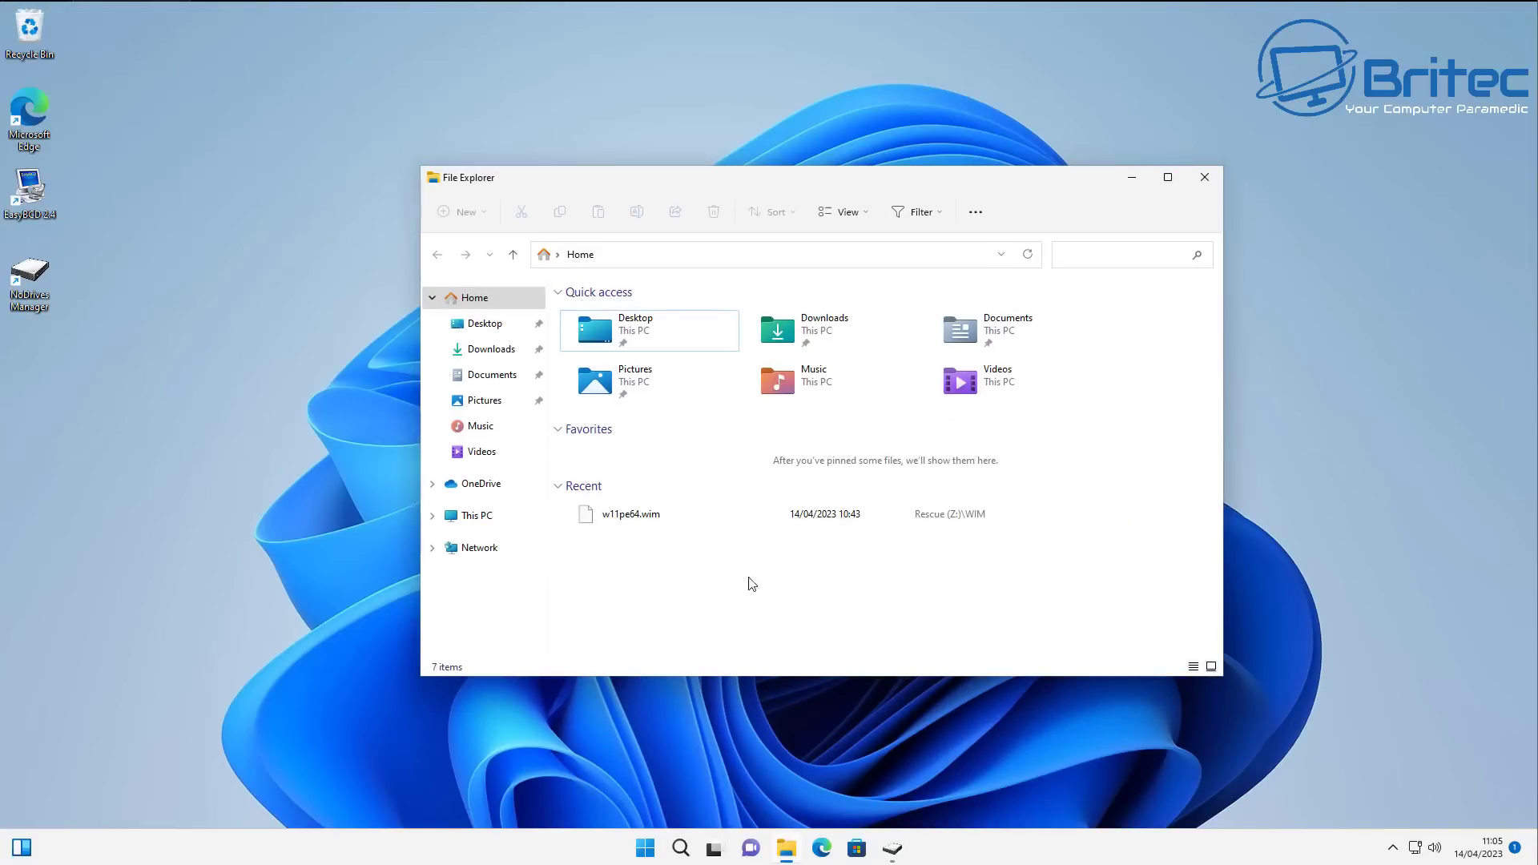
pyautogui.click(463, 514)
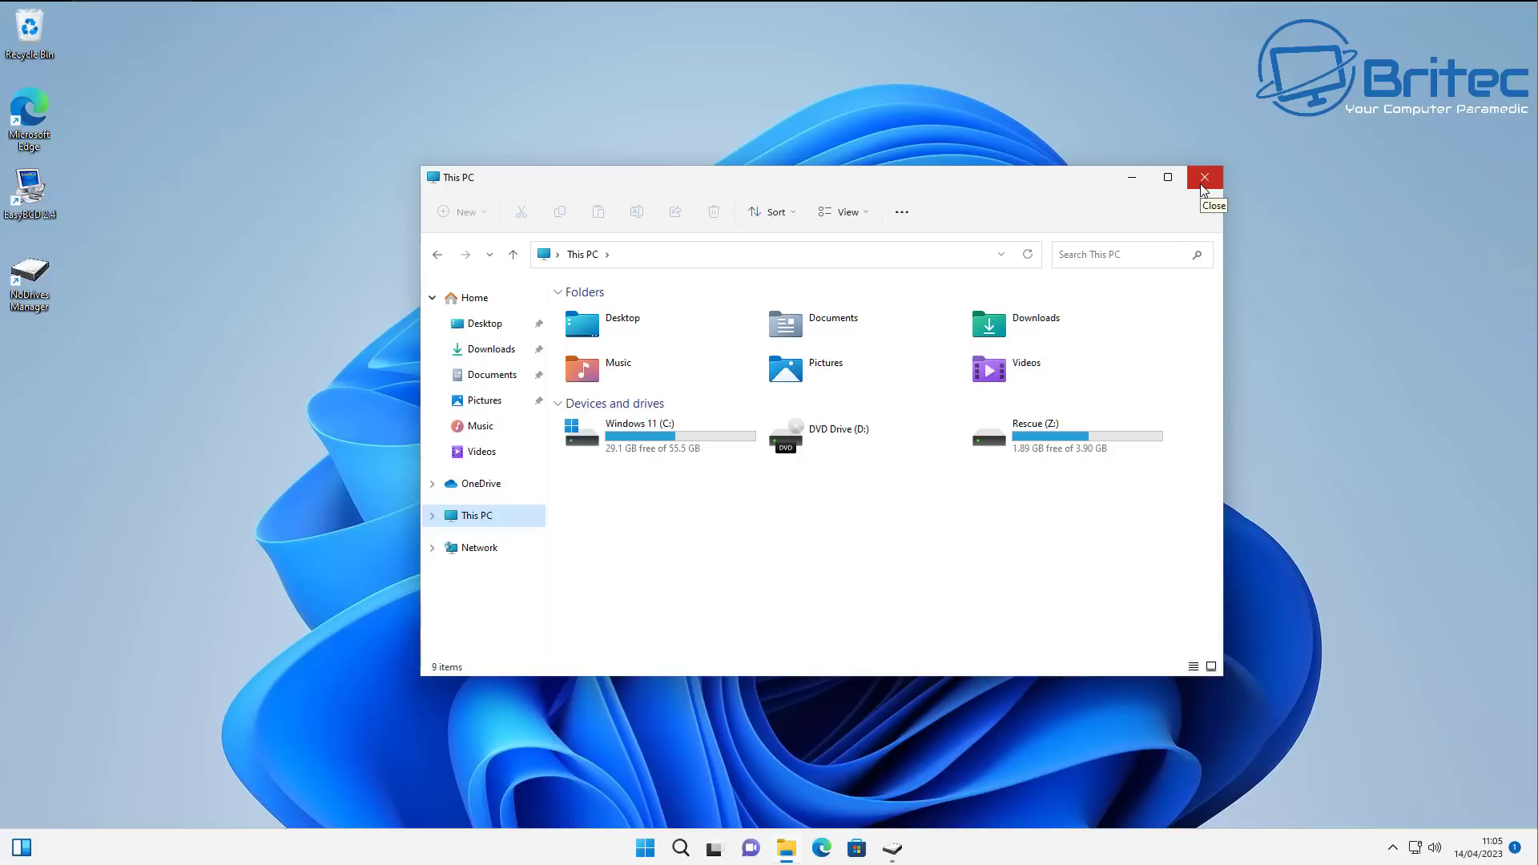
pyautogui.click(1133, 176)
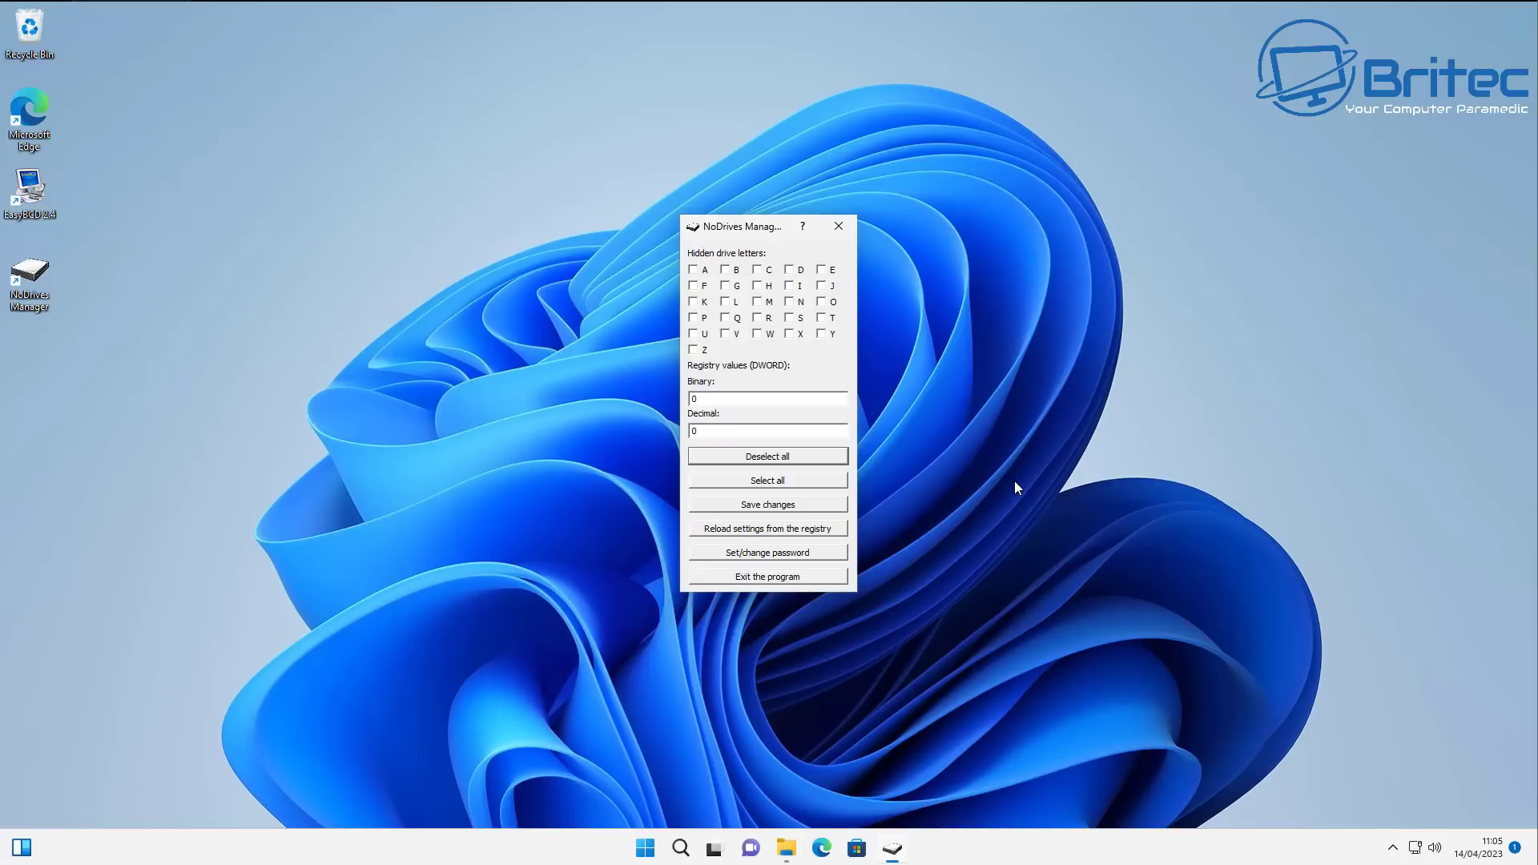
# Step: Hide drive letter Z with NoDrives Manager, save the changes, and exit the program
pyautogui.click(694, 350)
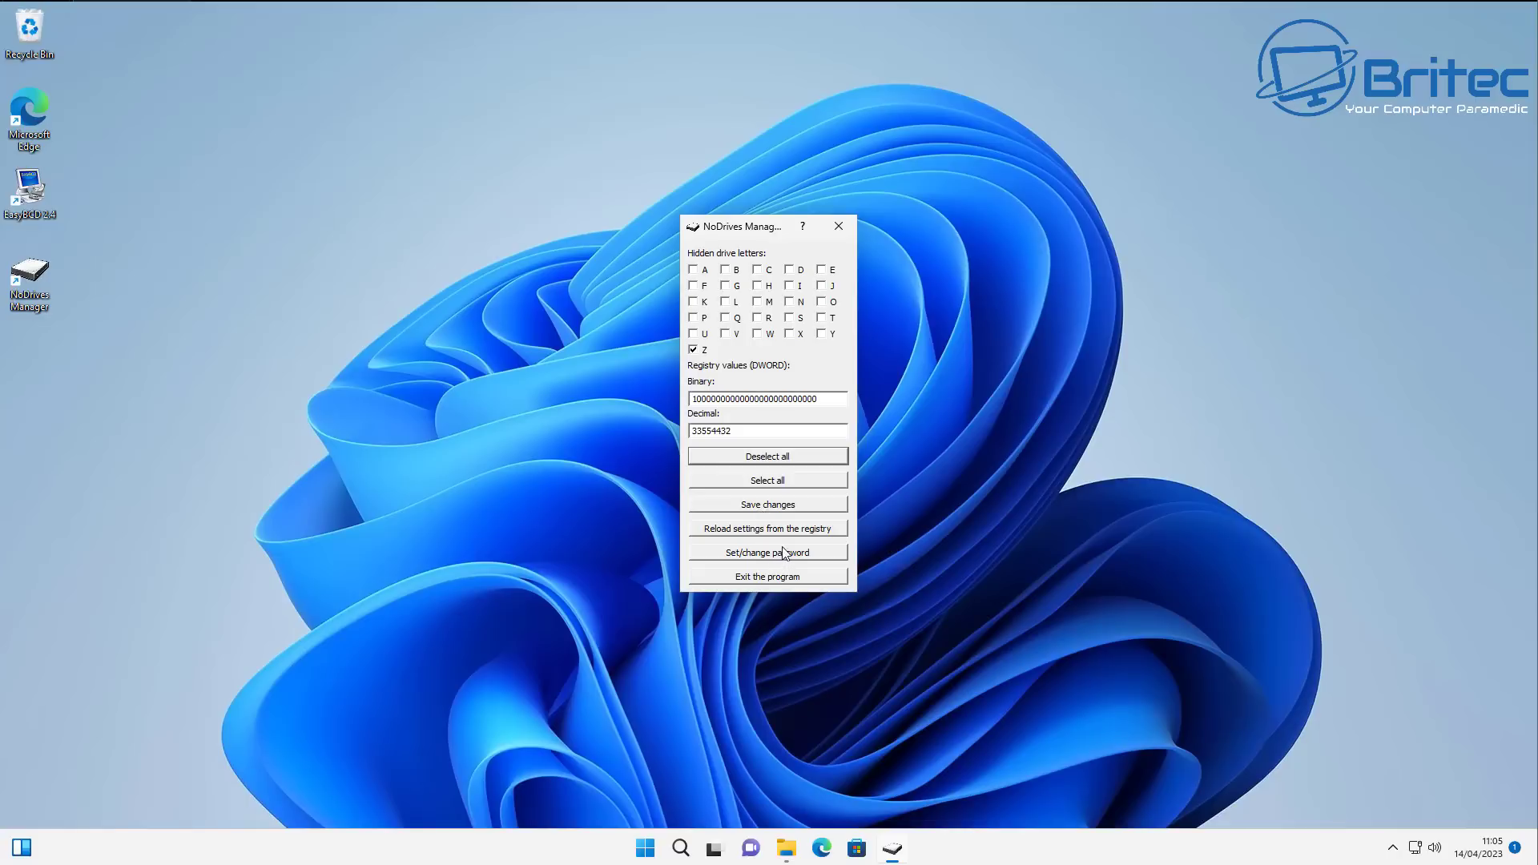
pyautogui.click(757, 507)
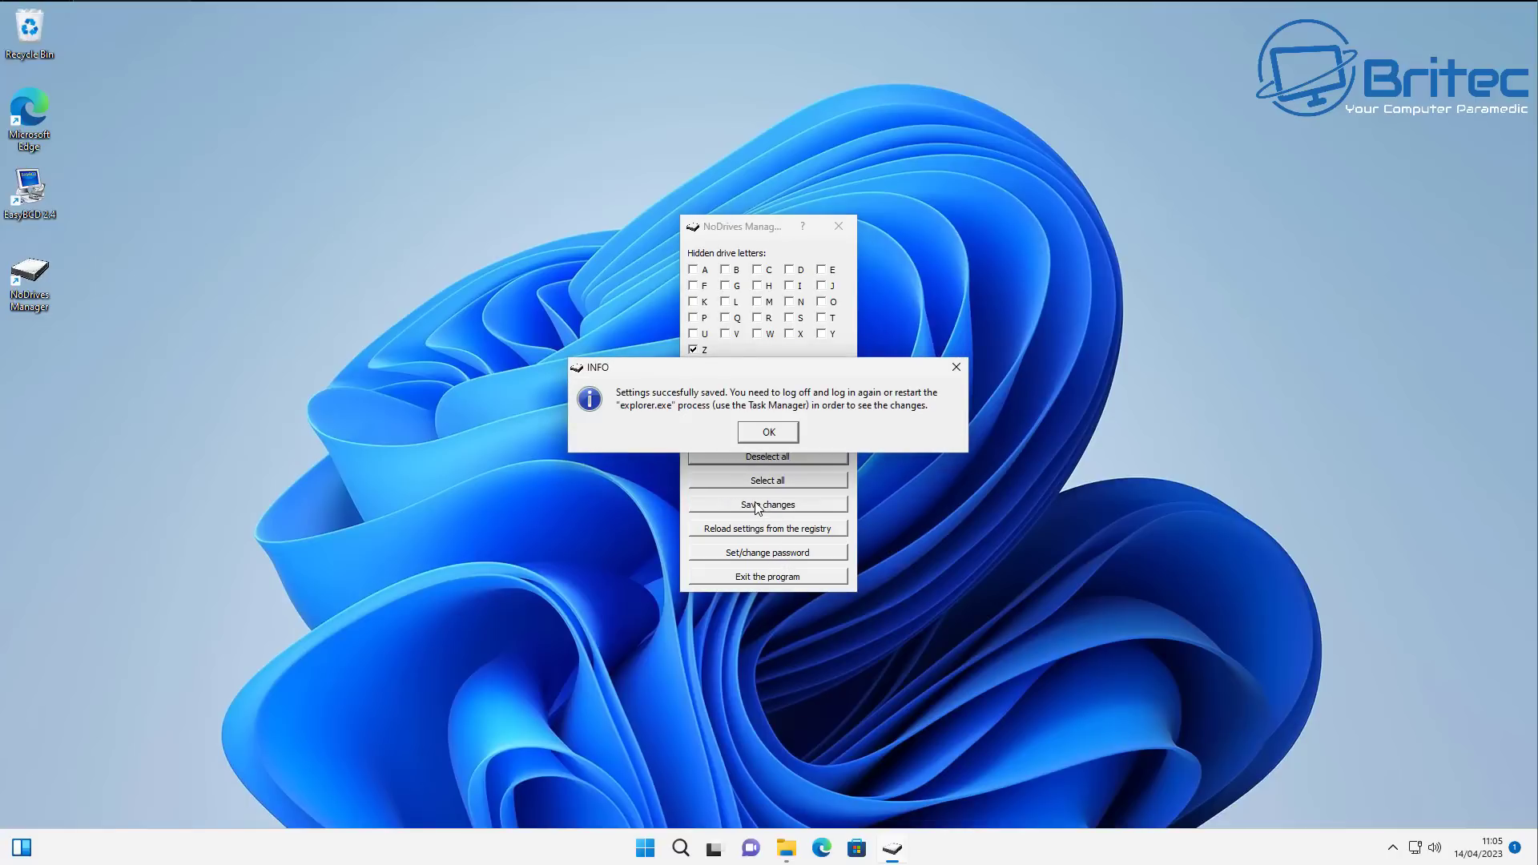
pyautogui.click(768, 433)
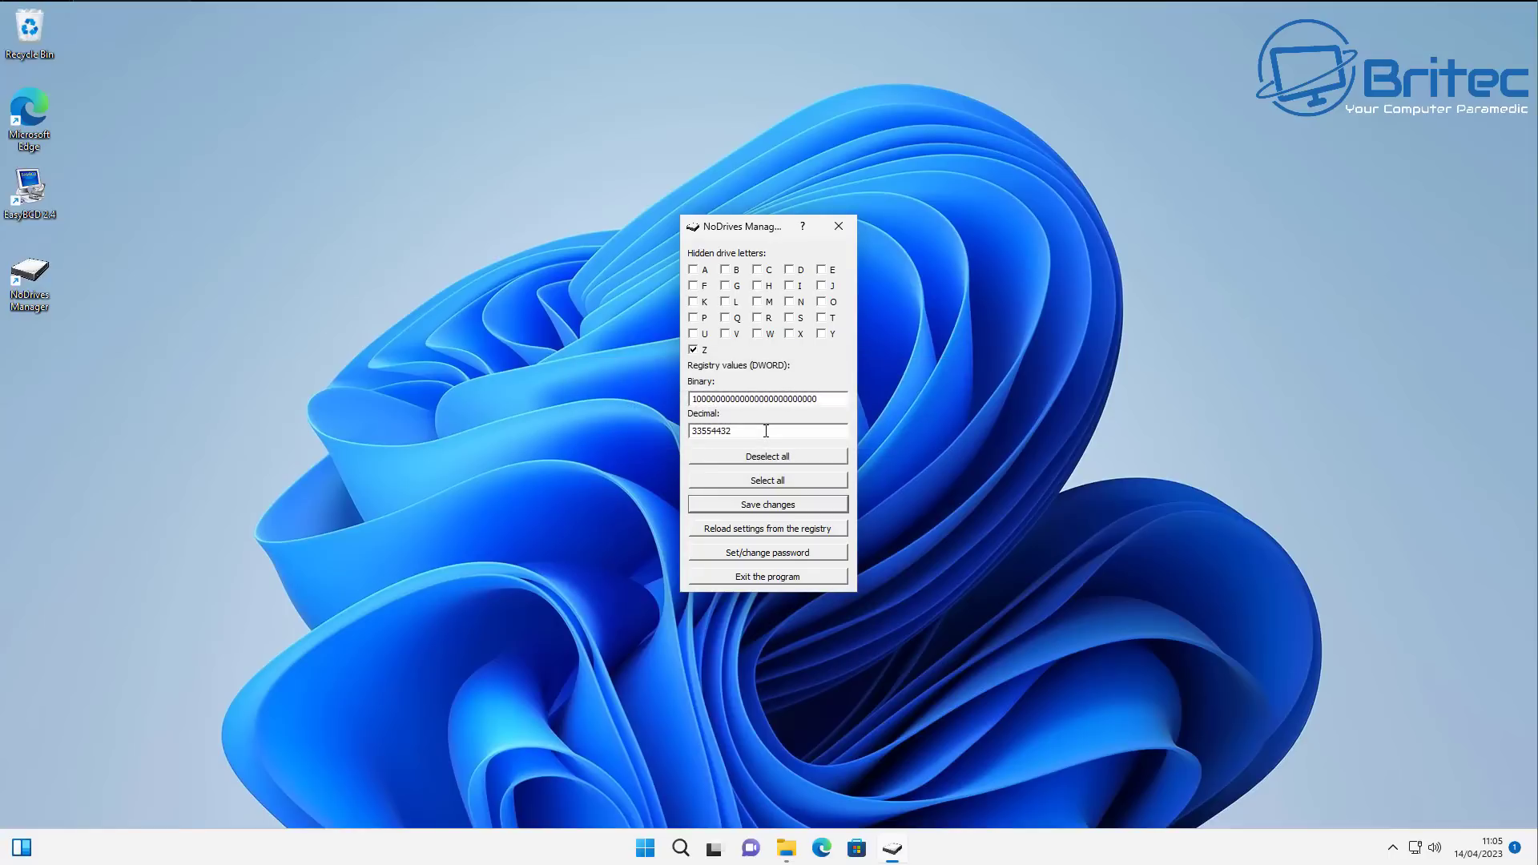
pyautogui.click(799, 584)
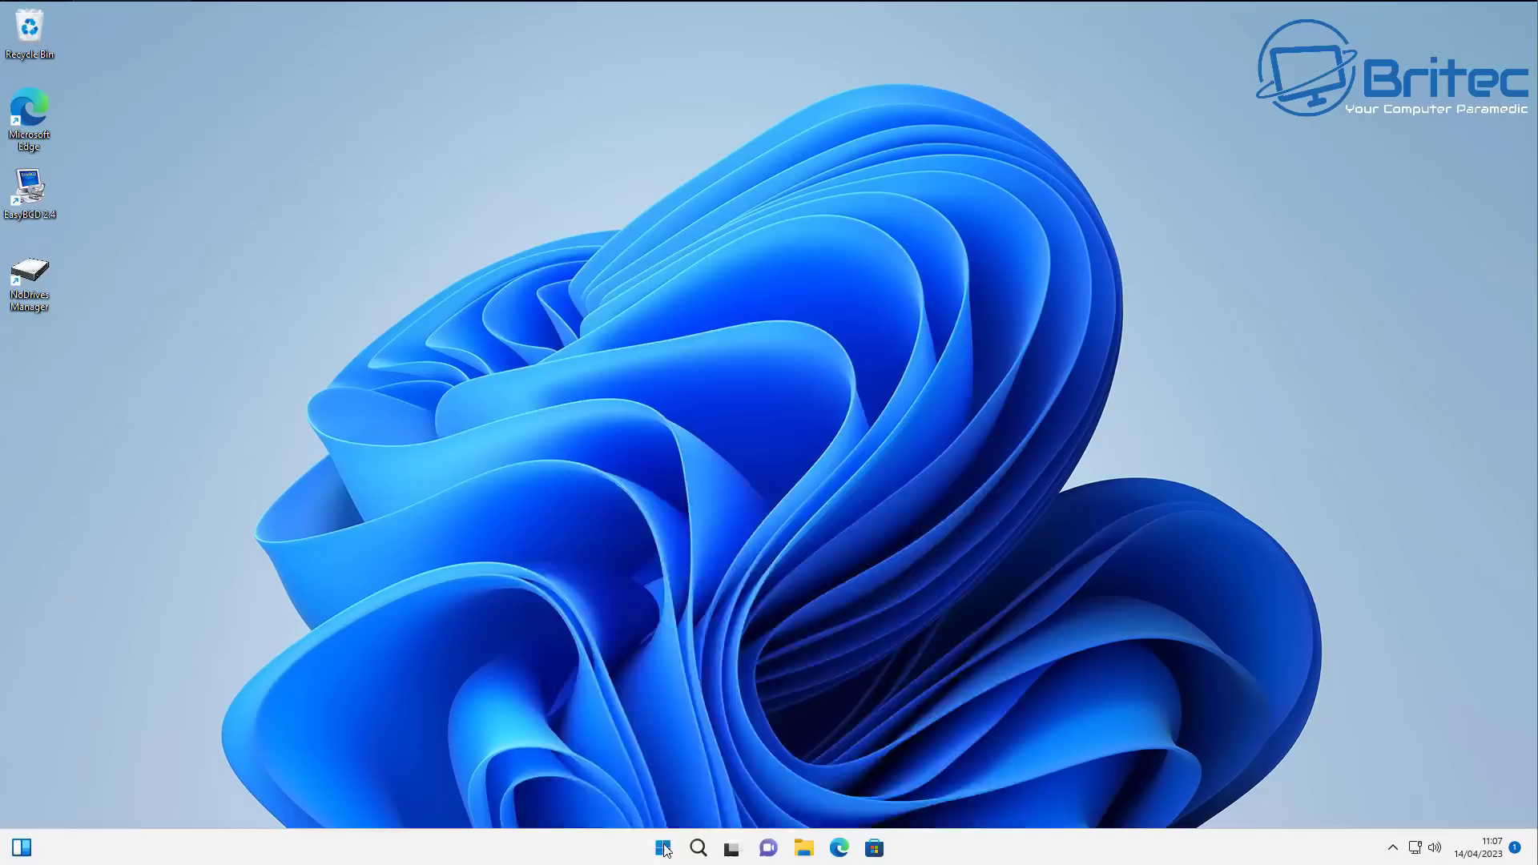
# Step: Sign out of Windows 11 and back in to apply the hidden drive setting, and check the drives in This PC
pyautogui.click(663, 847)
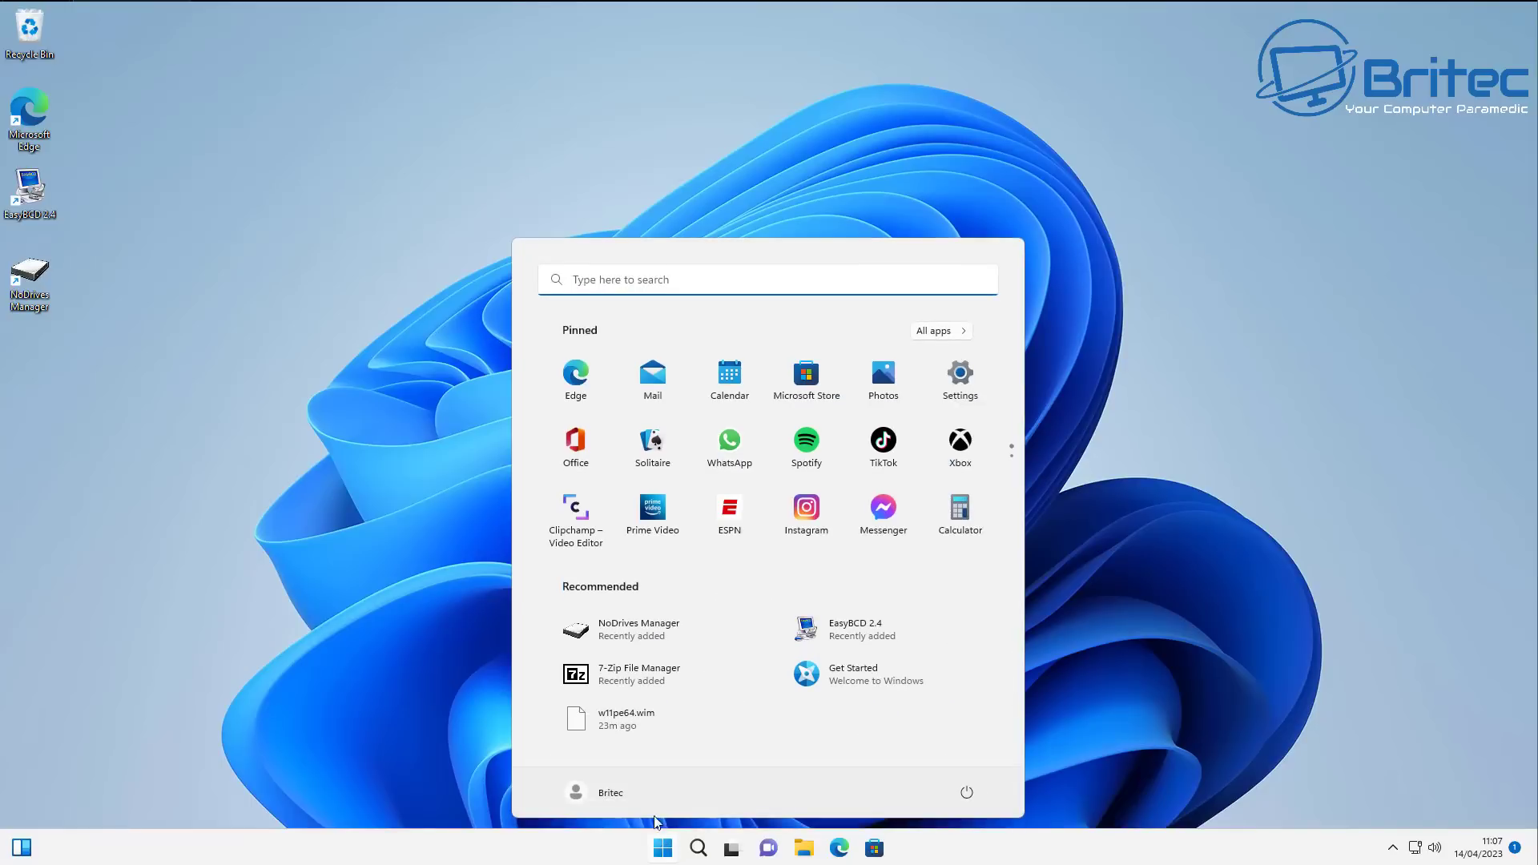
pyautogui.click(599, 793)
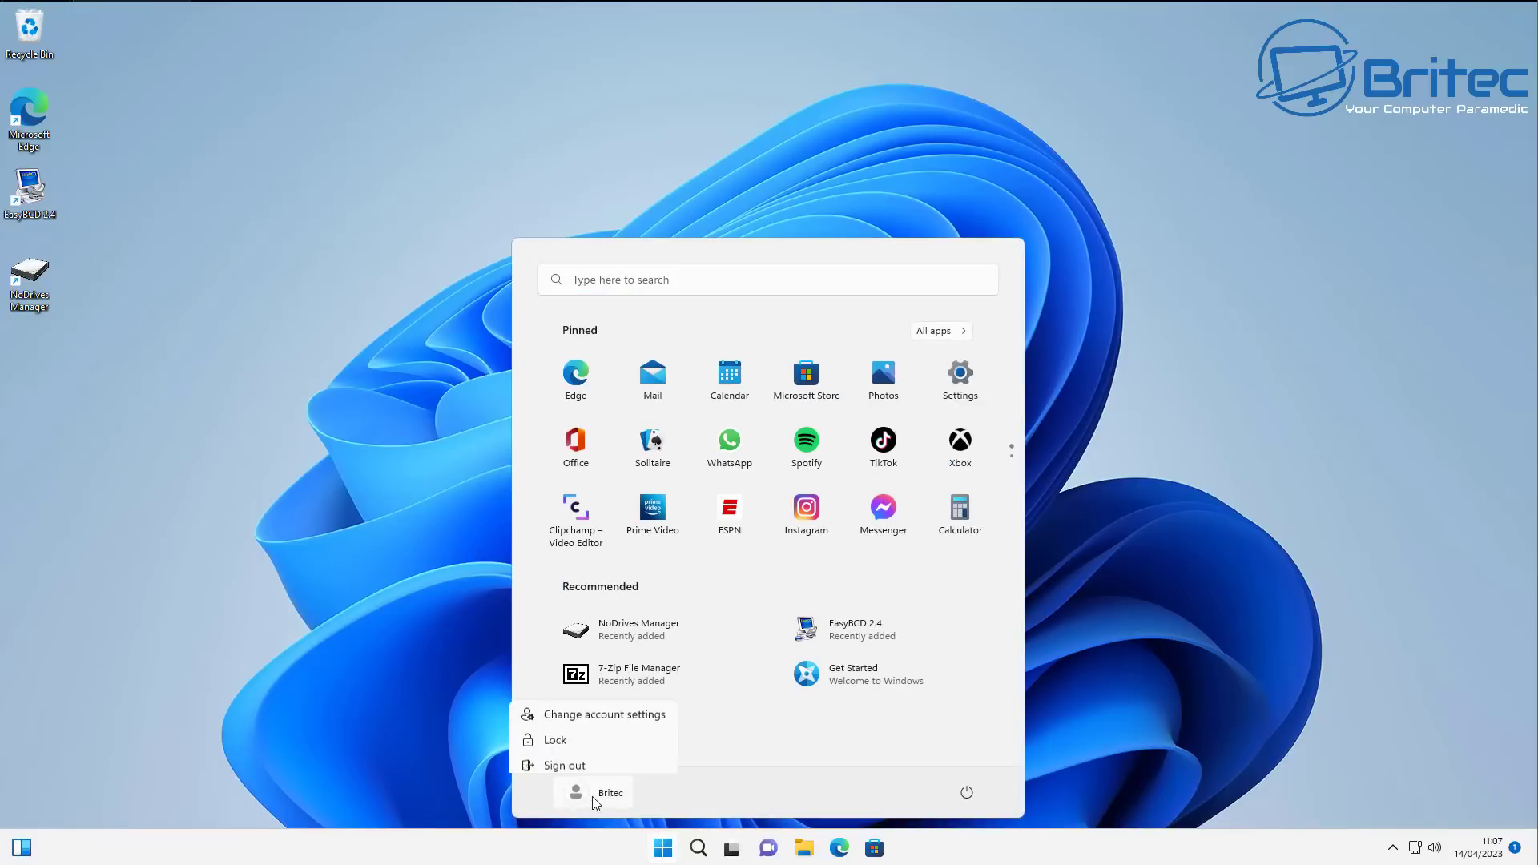
pyautogui.click(577, 758)
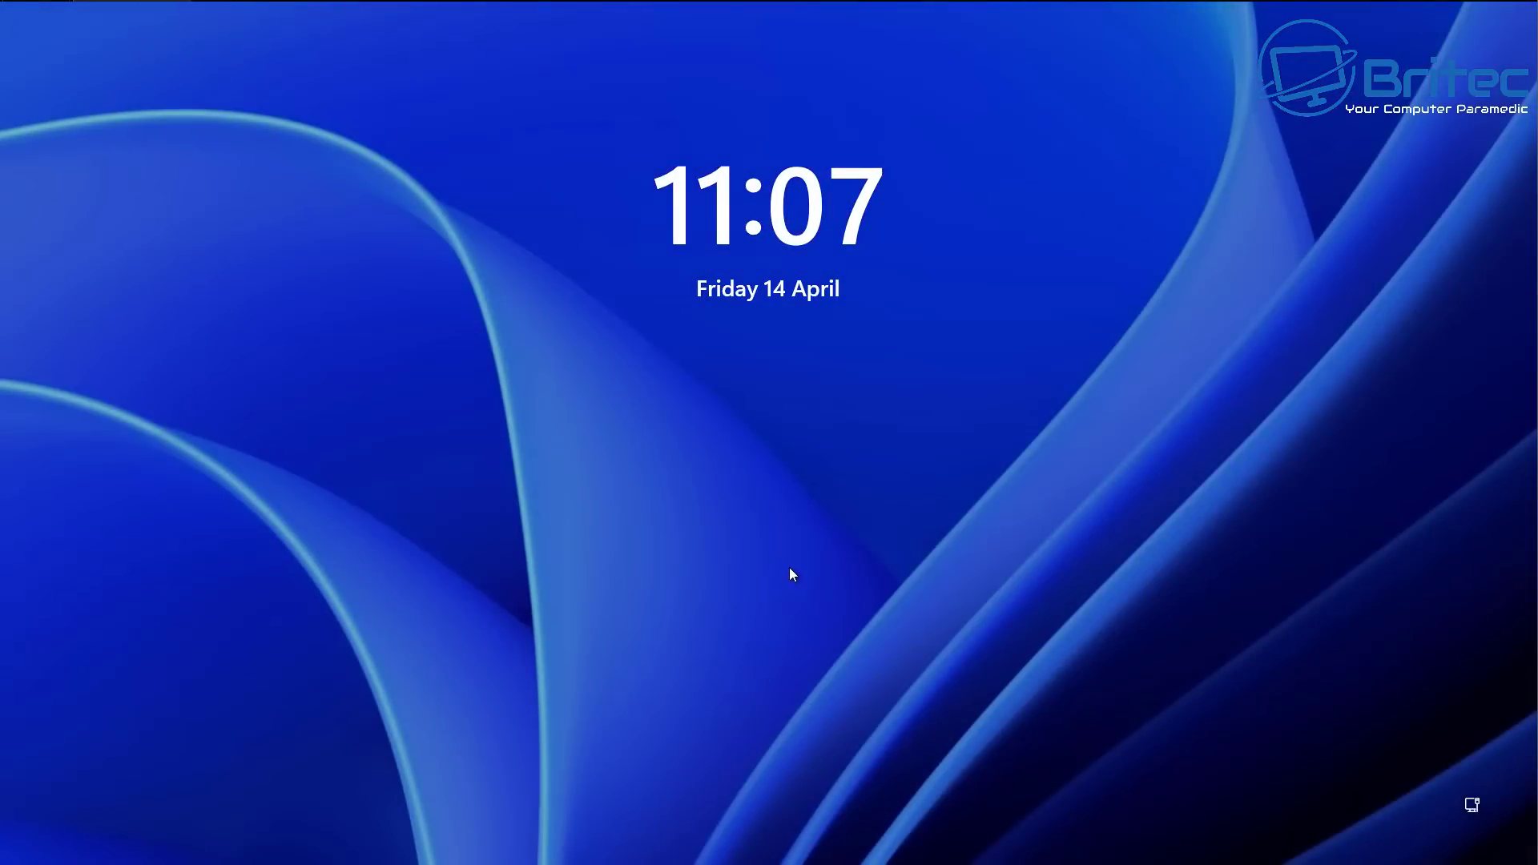
pyautogui.click(790, 567)
pyautogui.click(770, 467)
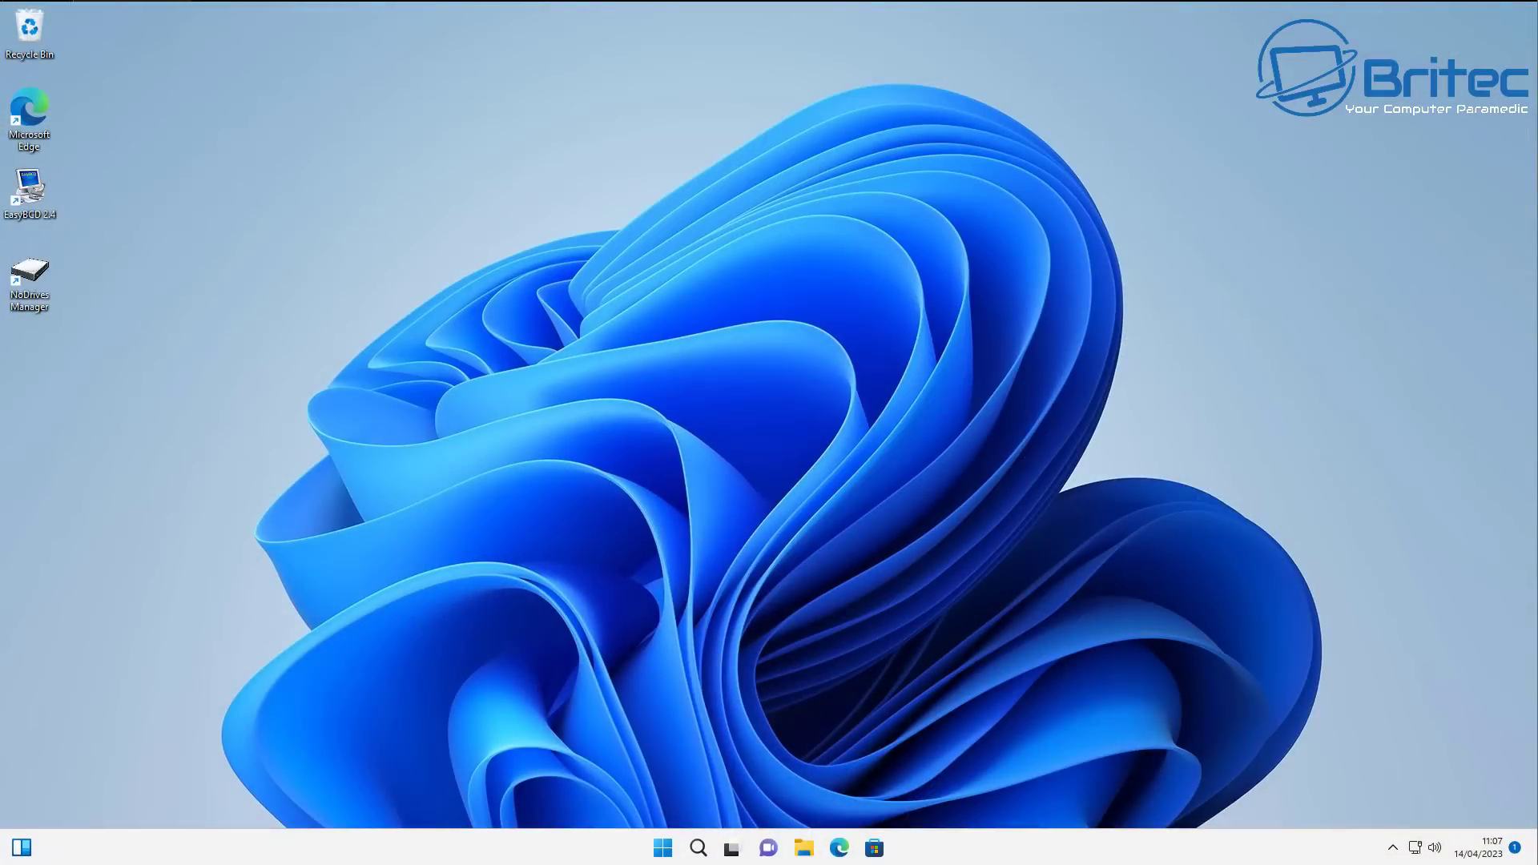
pyautogui.click(805, 849)
pyautogui.click(457, 519)
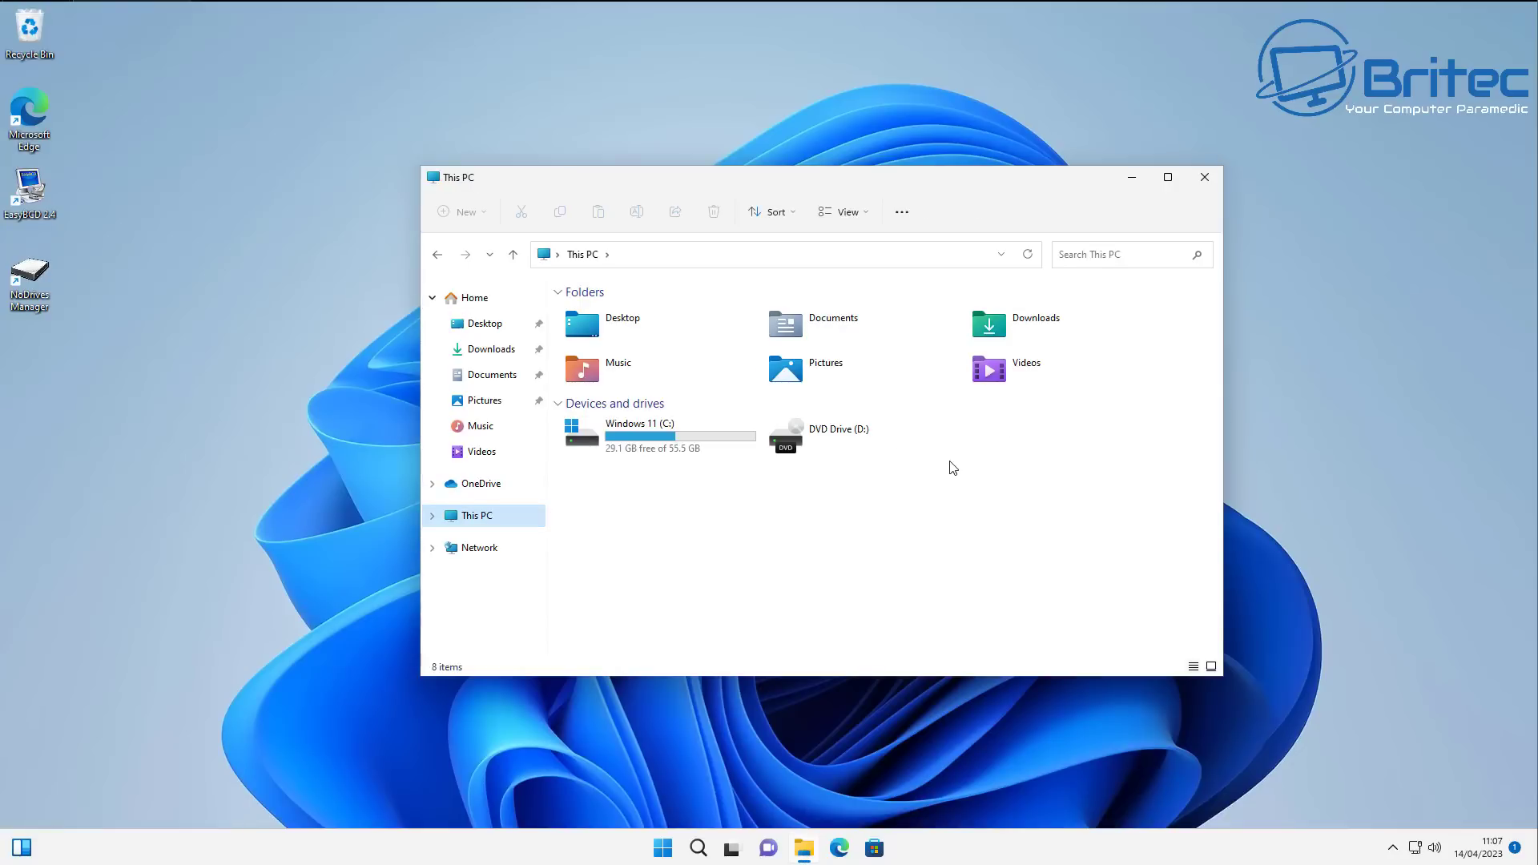
# Step: Close the This PC window, check the Rescue (Z:) partition on Disk 0 in an enlarged Disk Management window, and close it
pyautogui.click(1205, 177)
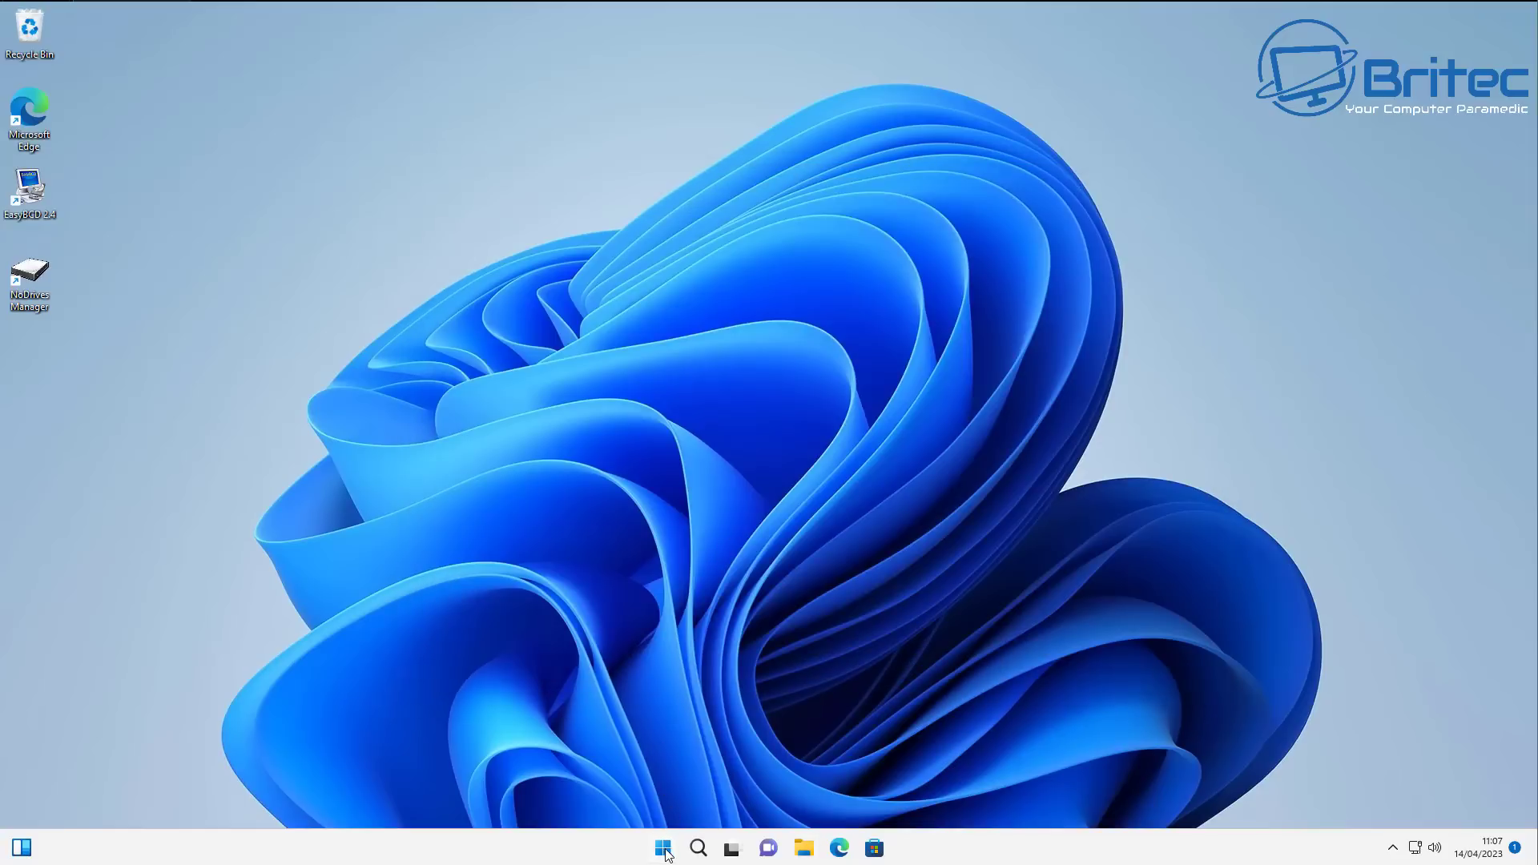
pyautogui.rightClick(663, 848)
pyautogui.click(639, 550)
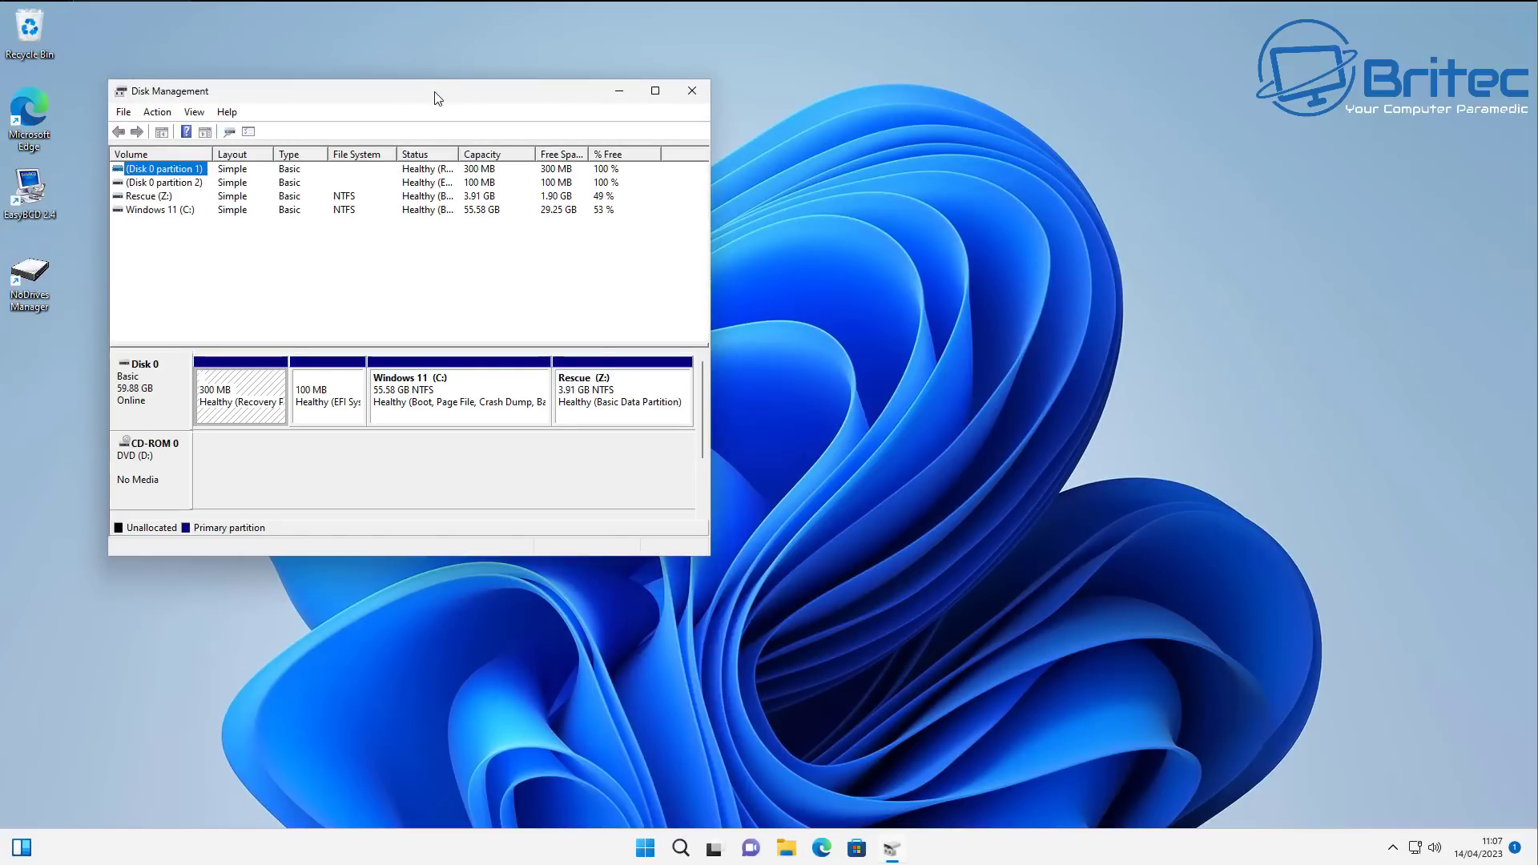
pyautogui.moveTo(443, 96); pyautogui.dragTo(655, 164)
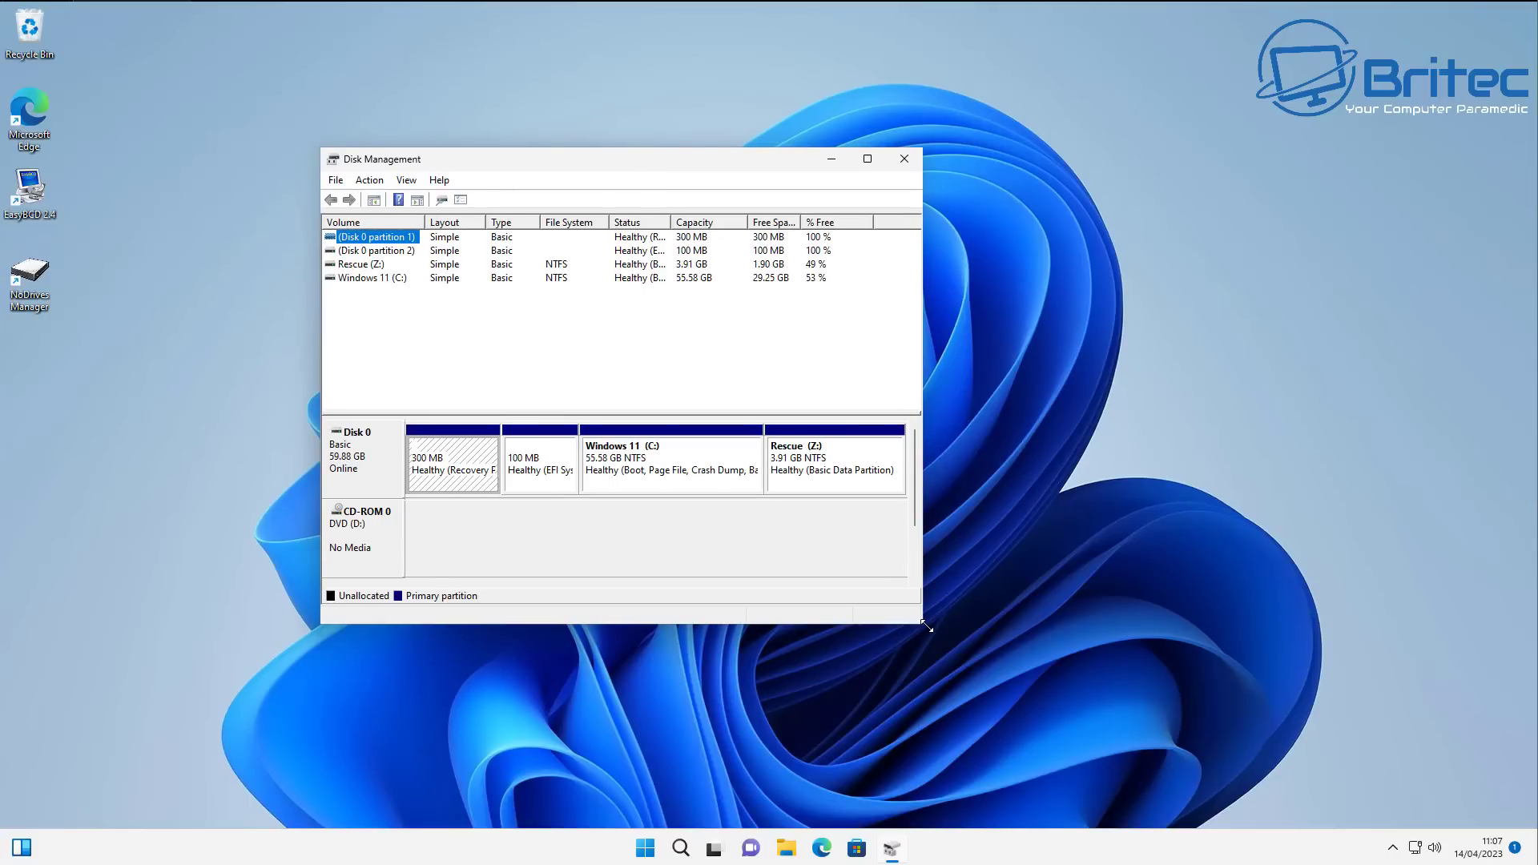
pyautogui.moveTo(926, 627); pyautogui.dragTo(1135, 670)
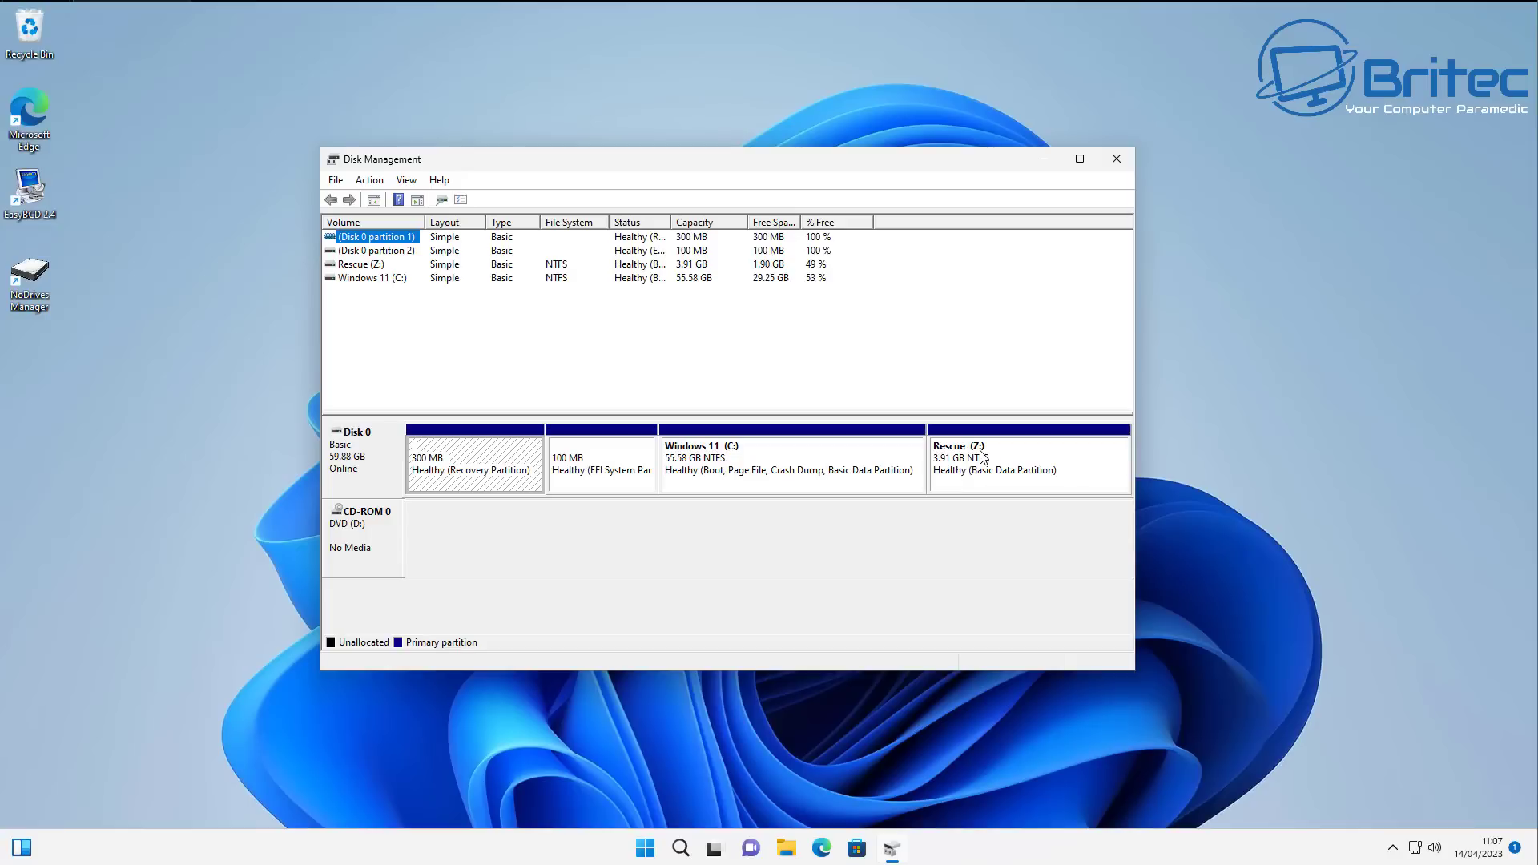
pyautogui.click(1113, 160)
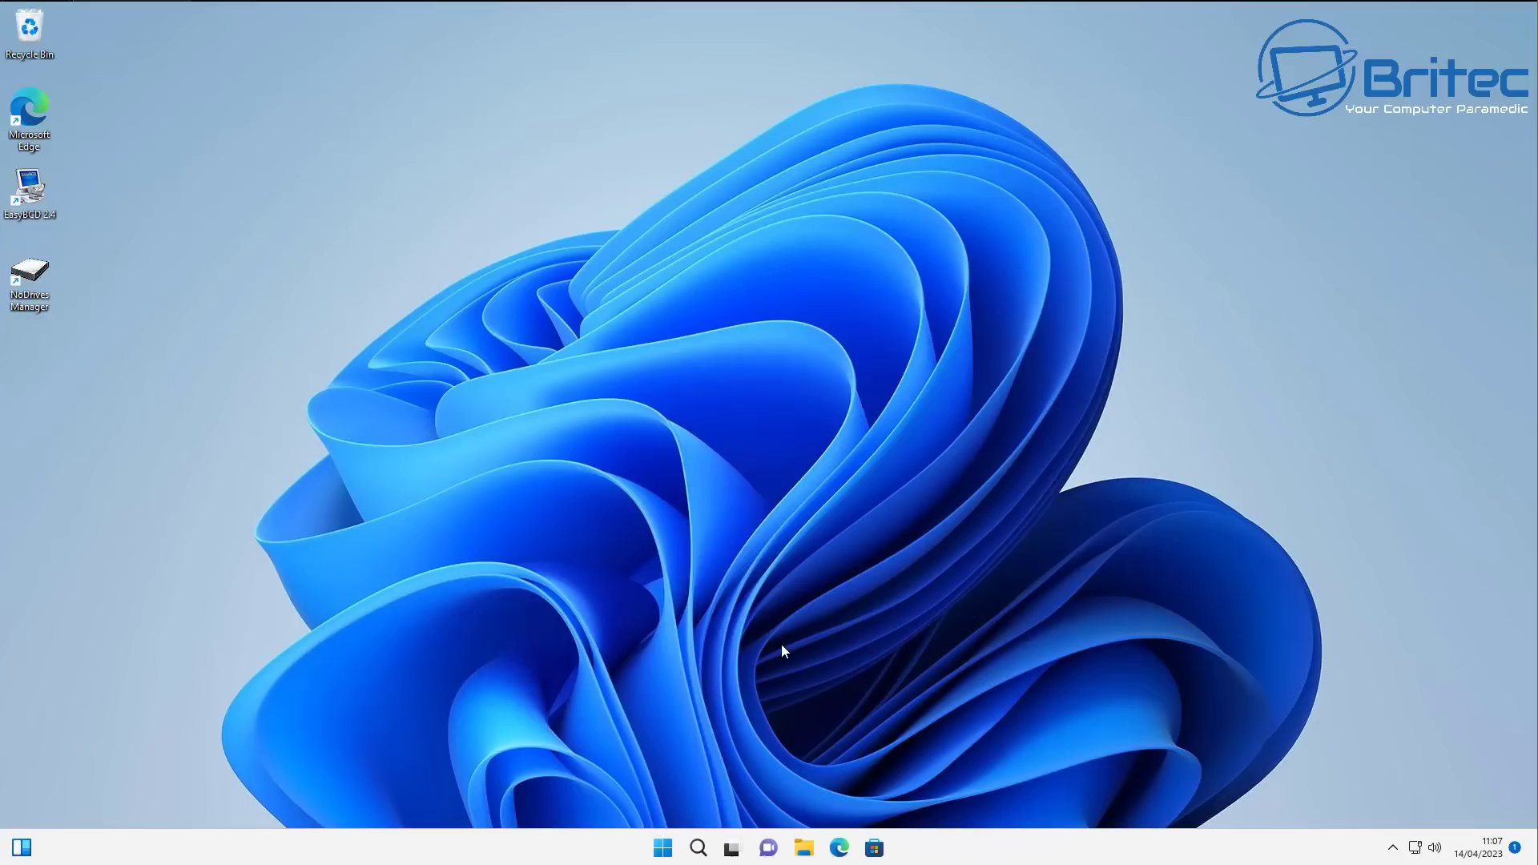
# Step: Restart the PC and highlight the Rescue Disk entry on the operating system selection screen
pyautogui.click(662, 851)
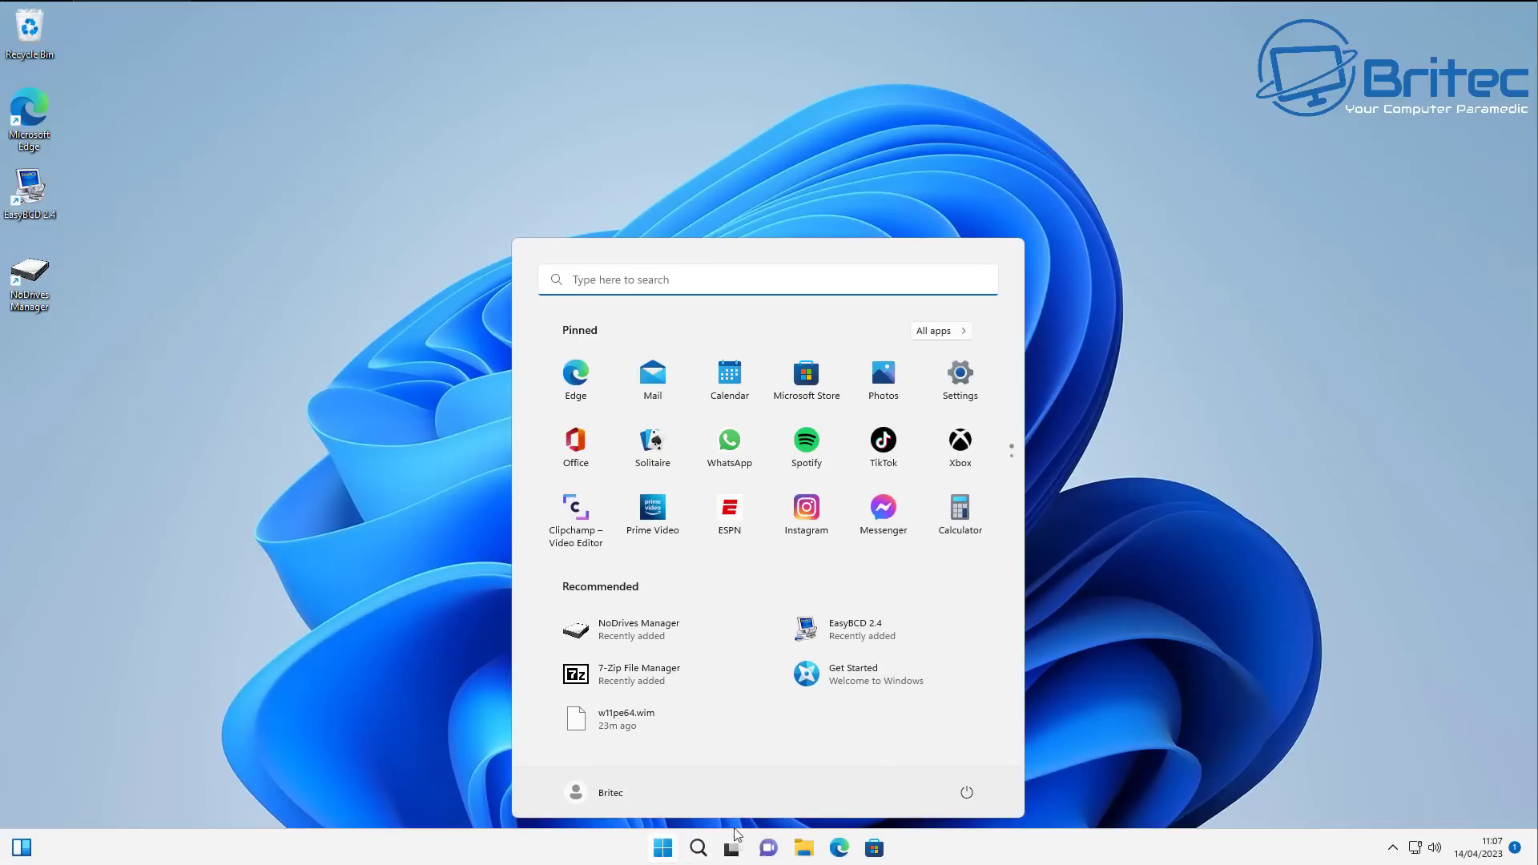
pyautogui.click(967, 793)
pyautogui.click(961, 758)
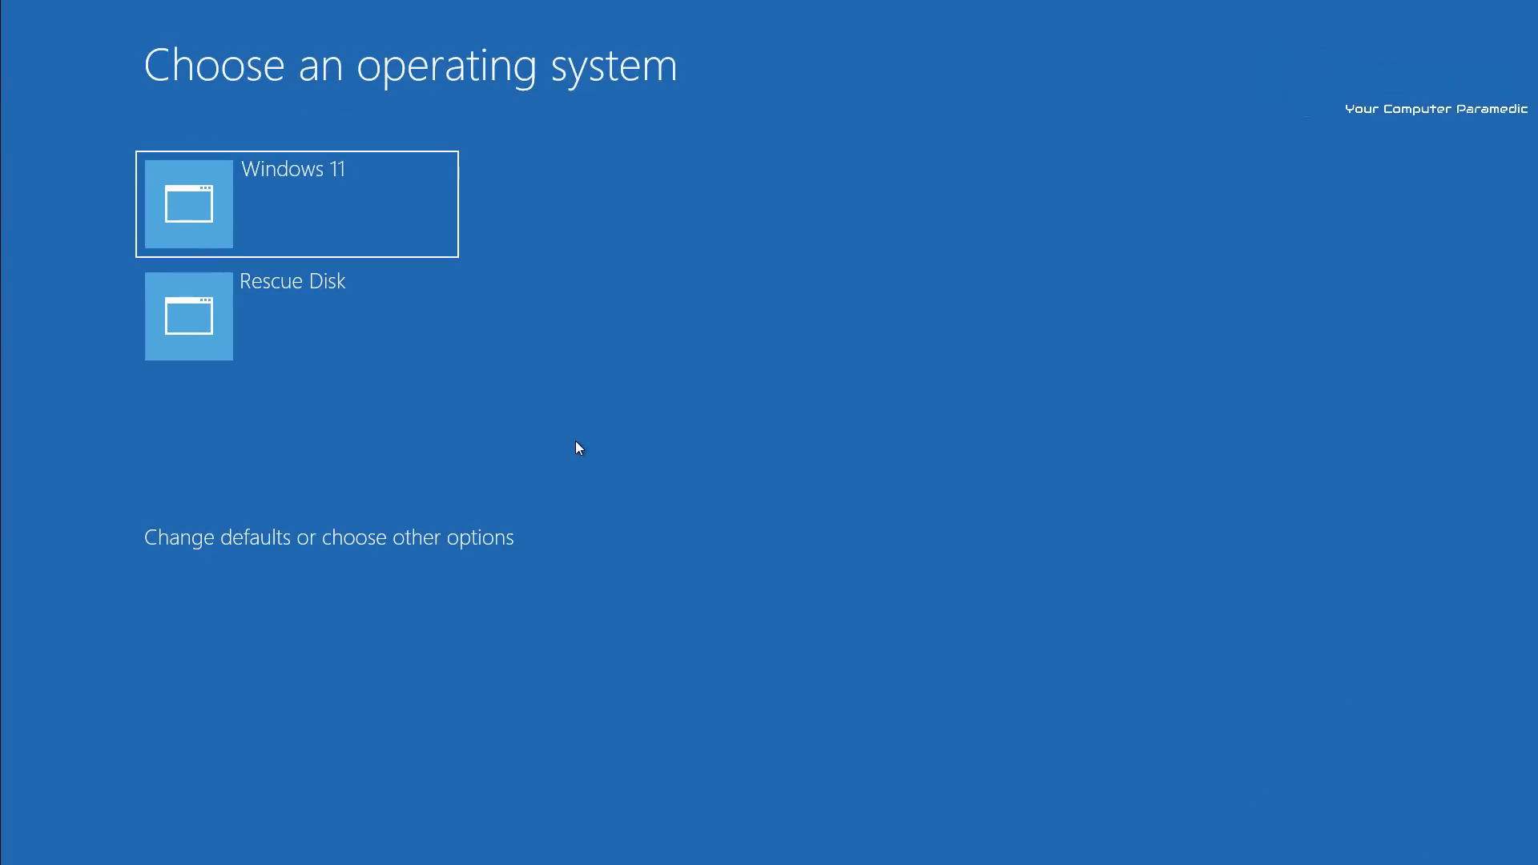
pyautogui.press('Down')
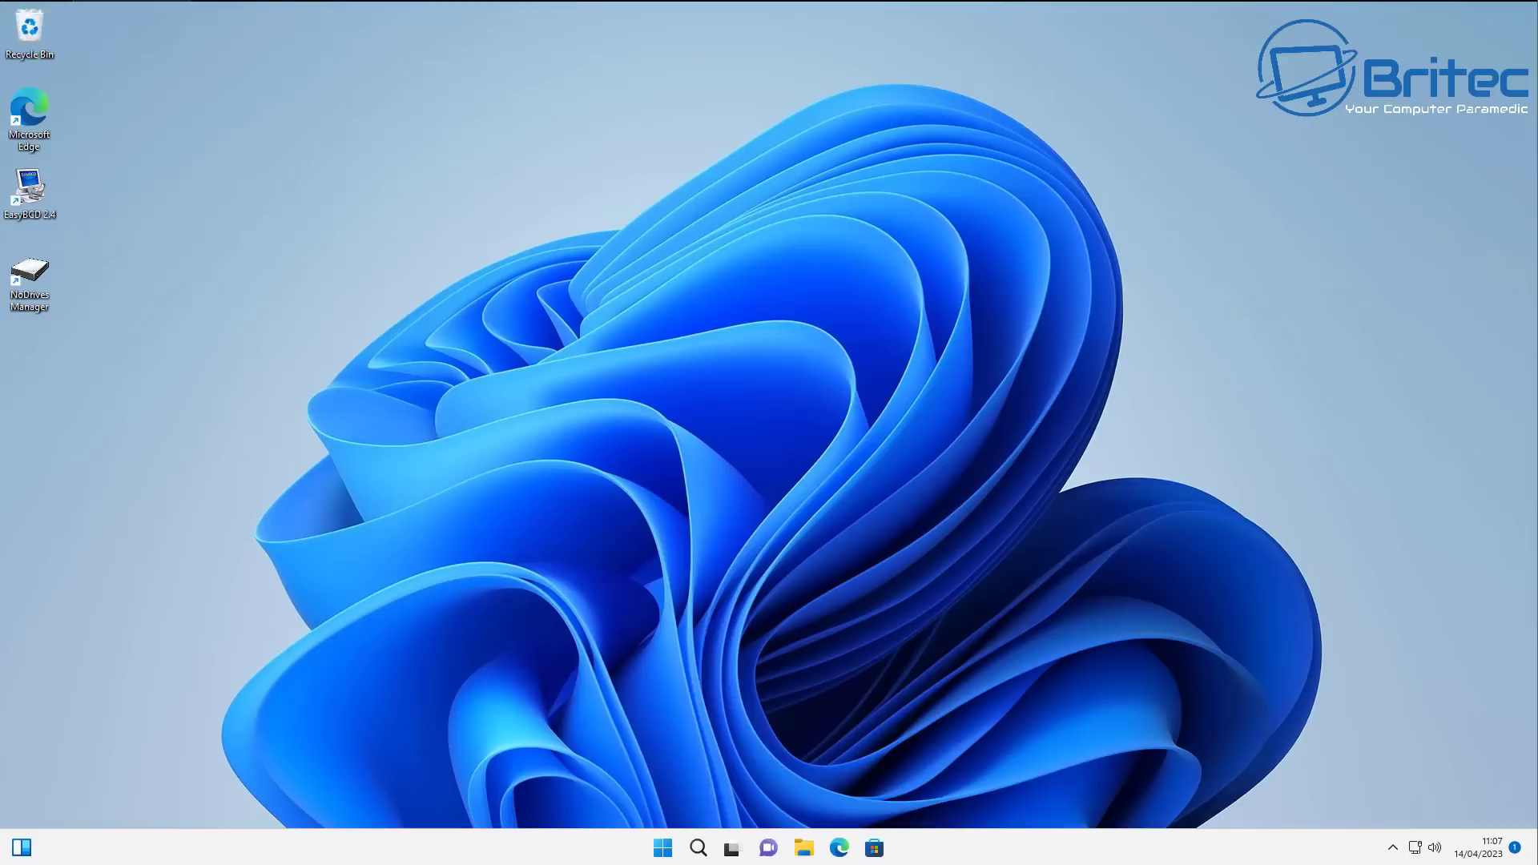